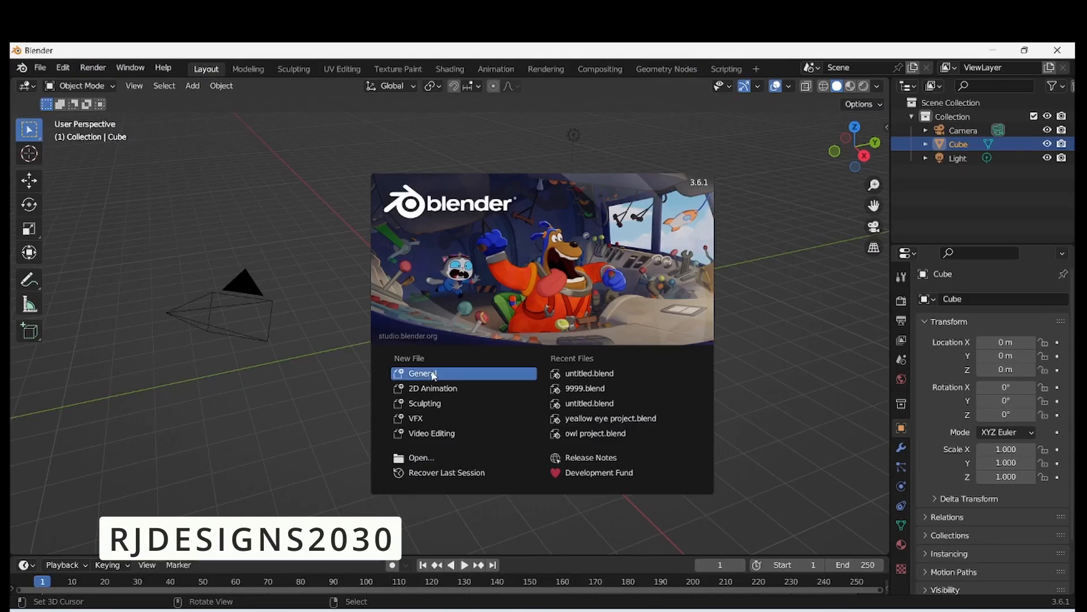
- Start a general scene and delete its default cube in front view
{"action": "left_click", "coordinate": [433, 368]}
{"action": "key", "text": "KP_1"}
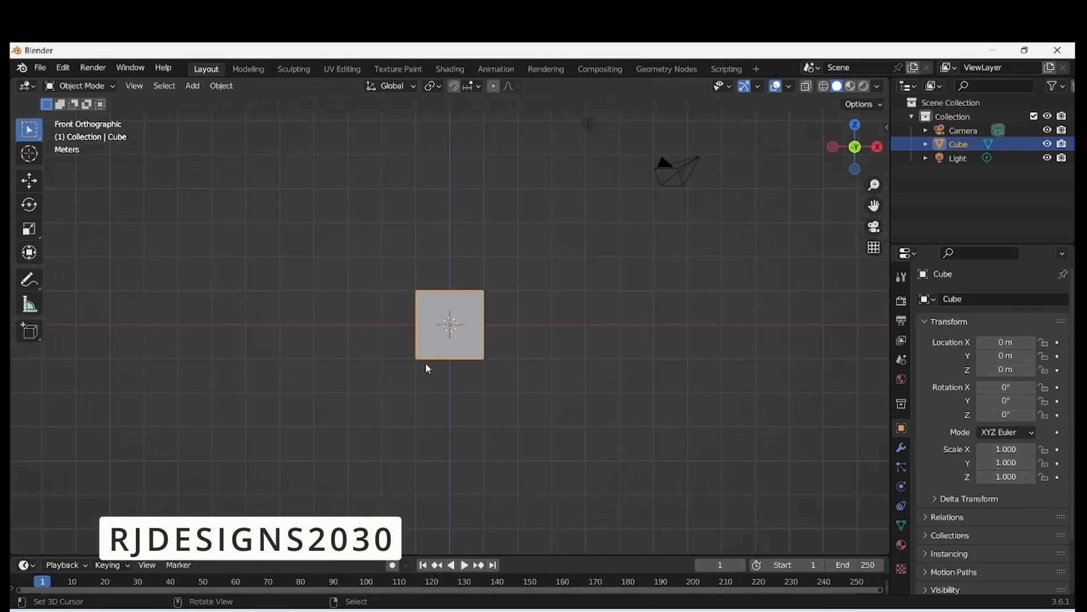
{"action": "key", "text": "Delete"}
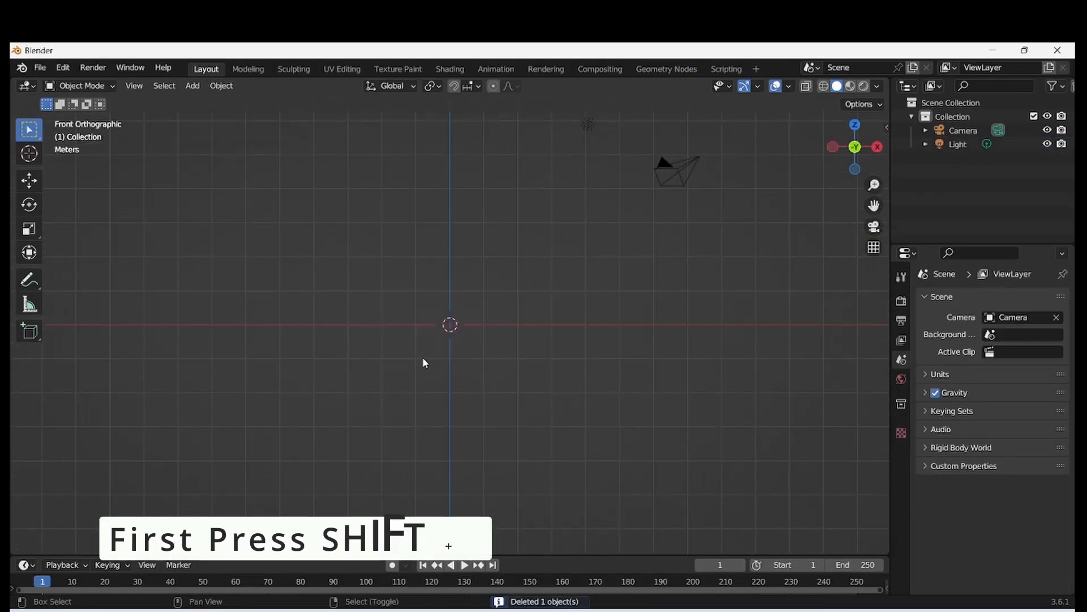
- Add the penguin sketch as a reference image scaled to about 2.7, and save the file as 1111.blend
{"action": "key", "text": "shift+a"}
{"action": "mouse_move", "coordinate": [431, 469]}
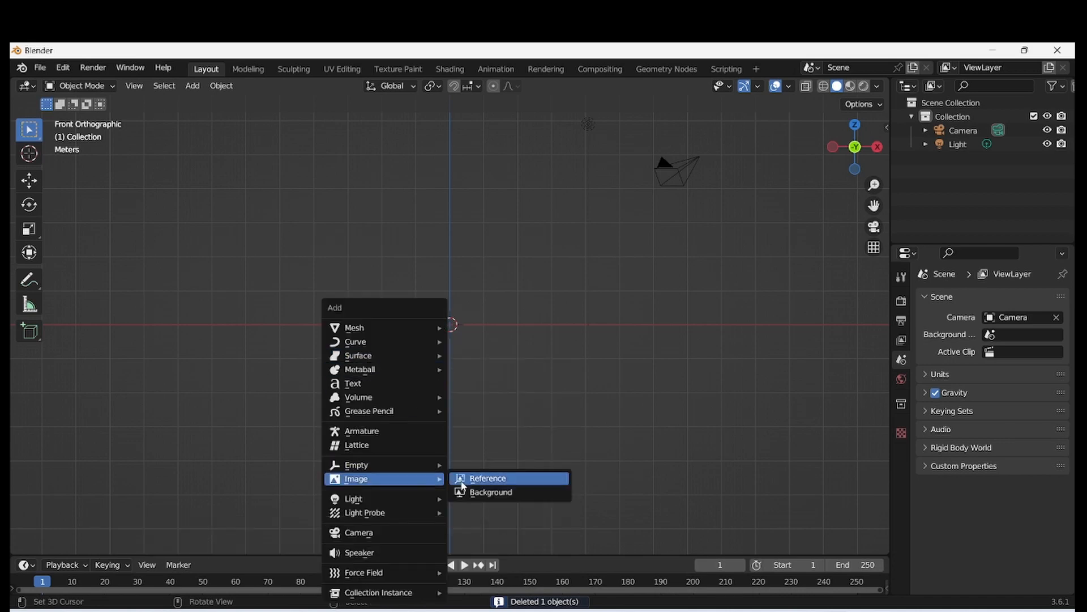
{"action": "left_click", "coordinate": [458, 478]}
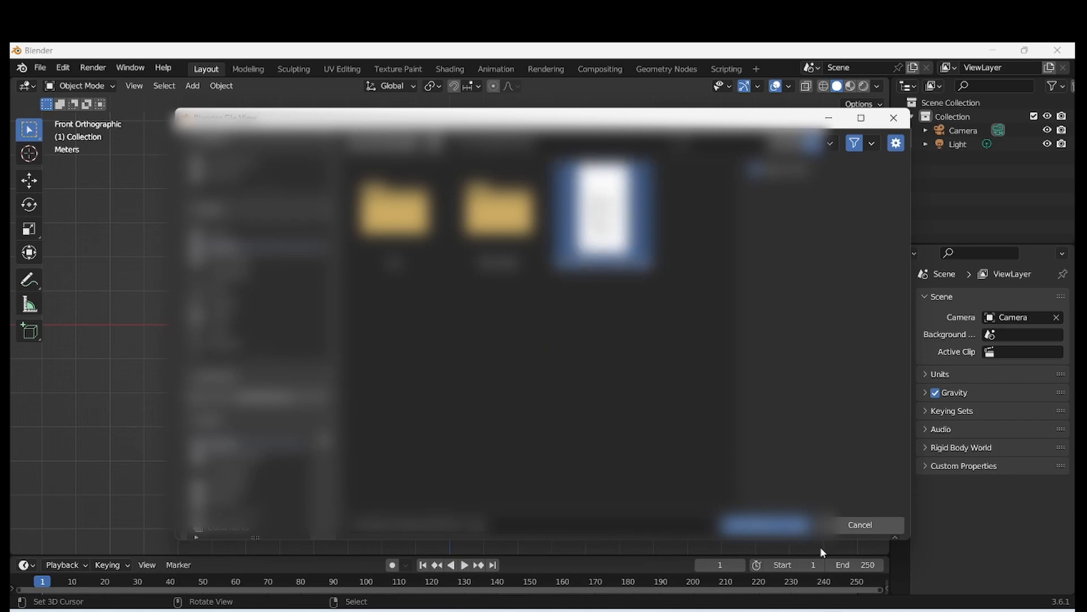
{"action": "left_click", "coordinate": [757, 528]}
{"action": "key", "text": "s"}
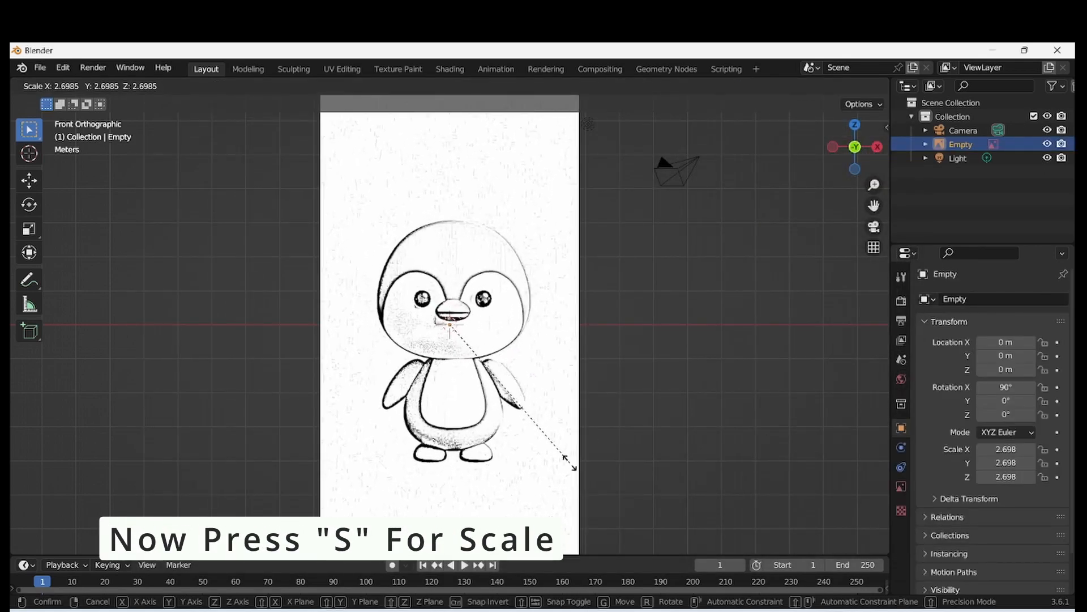
{"action": "left_click", "coordinate": [570, 462]}
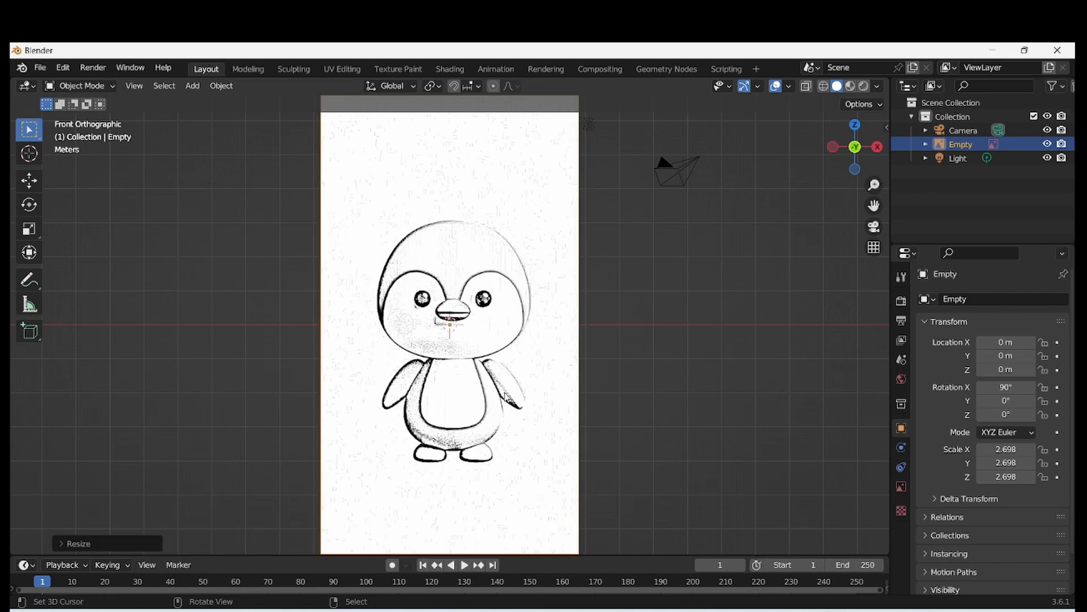
{"action": "key", "text": "ctrl+s"}
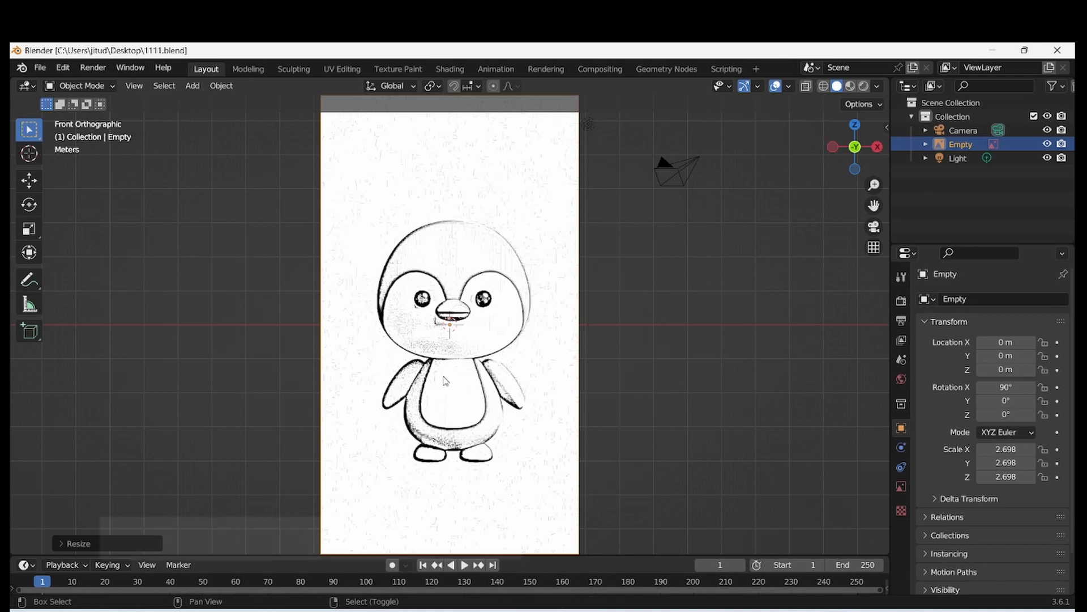
- Add a cube, place it over the sketched head at about Z 0.78 m, and scale it to about 1.53
{"action": "key", "text": "shift+a"}
{"action": "mouse_move", "coordinate": [408, 225]}
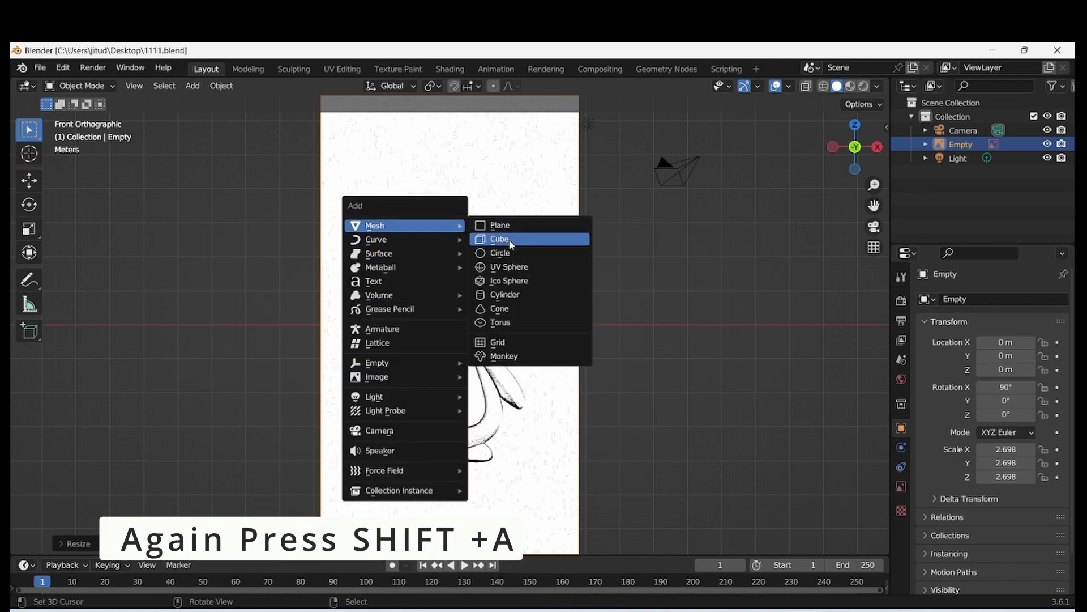
{"action": "left_click", "coordinate": [496, 239]}
{"action": "key", "text": "g"}
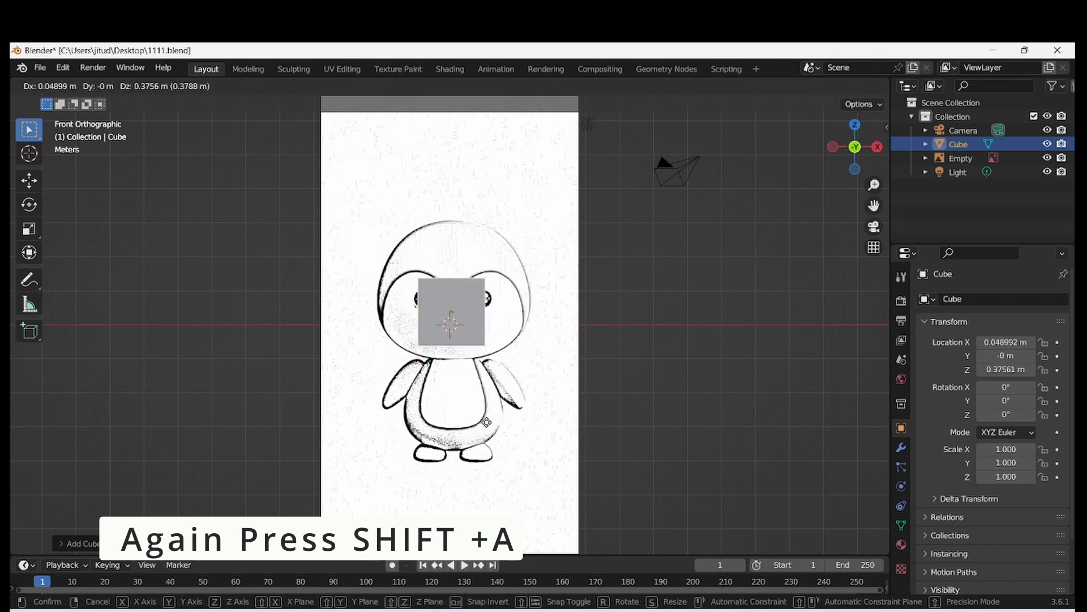
{"action": "left_click", "coordinate": [488, 409]}
{"action": "key", "text": "s"}
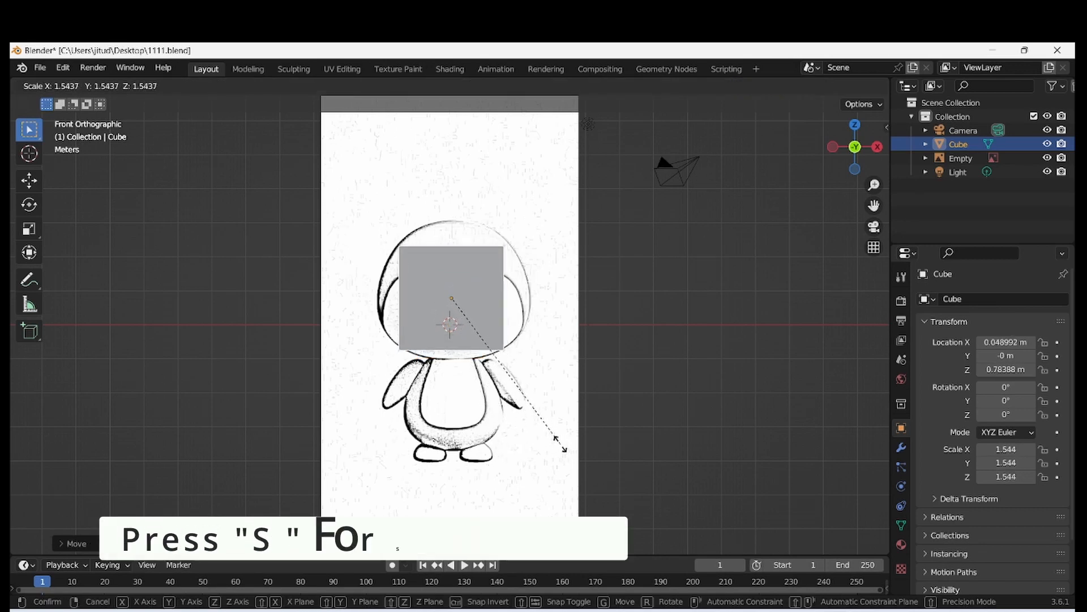
{"action": "left_click", "coordinate": [560, 447]}
- Subdivide the whole cube with 5 cuts and a smoothness of 1.000 to round it into a ball
{"action": "key", "text": "Tab"}
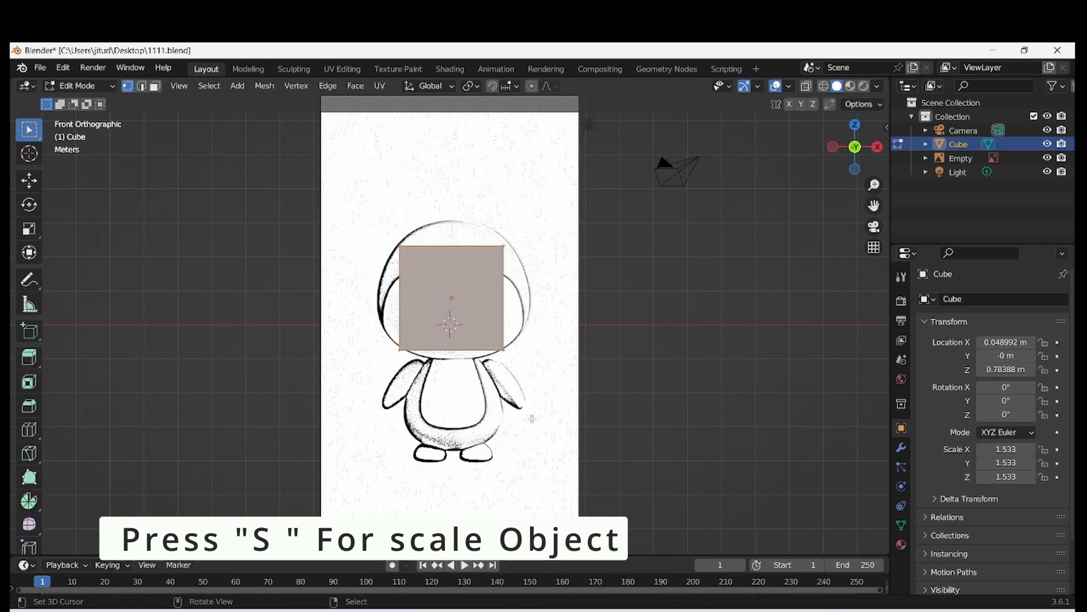
{"action": "key", "text": "w"}
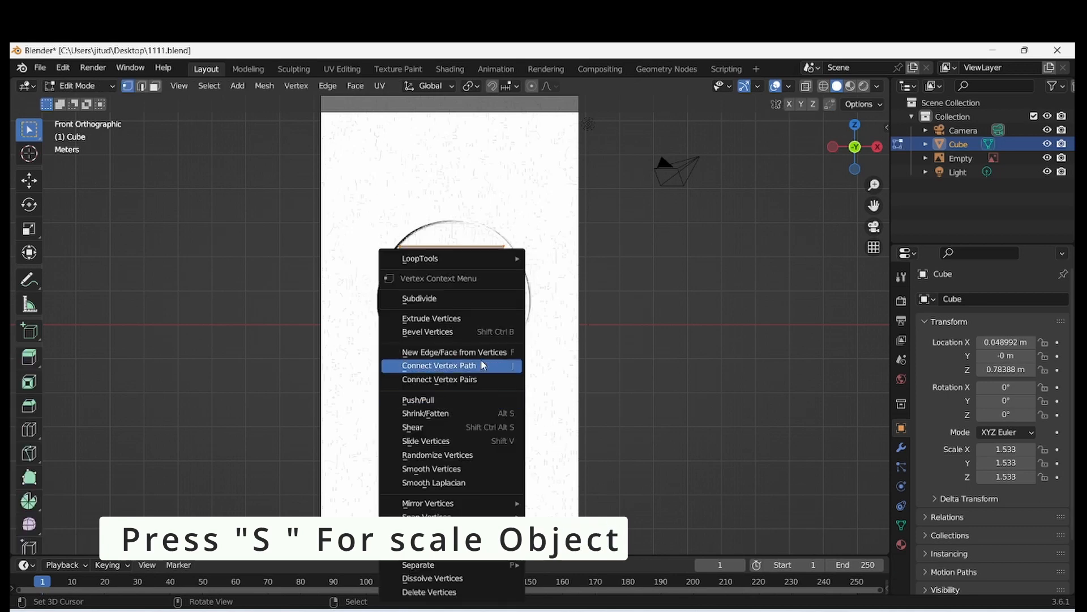
{"action": "left_click", "coordinate": [470, 299]}
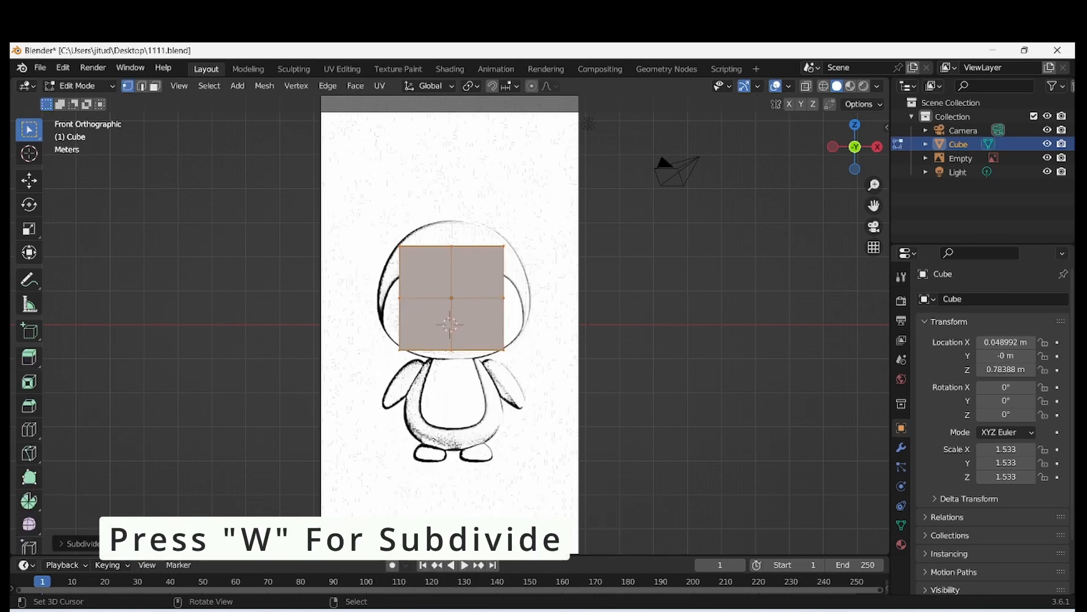
{"action": "left_click", "coordinate": [113, 544]}
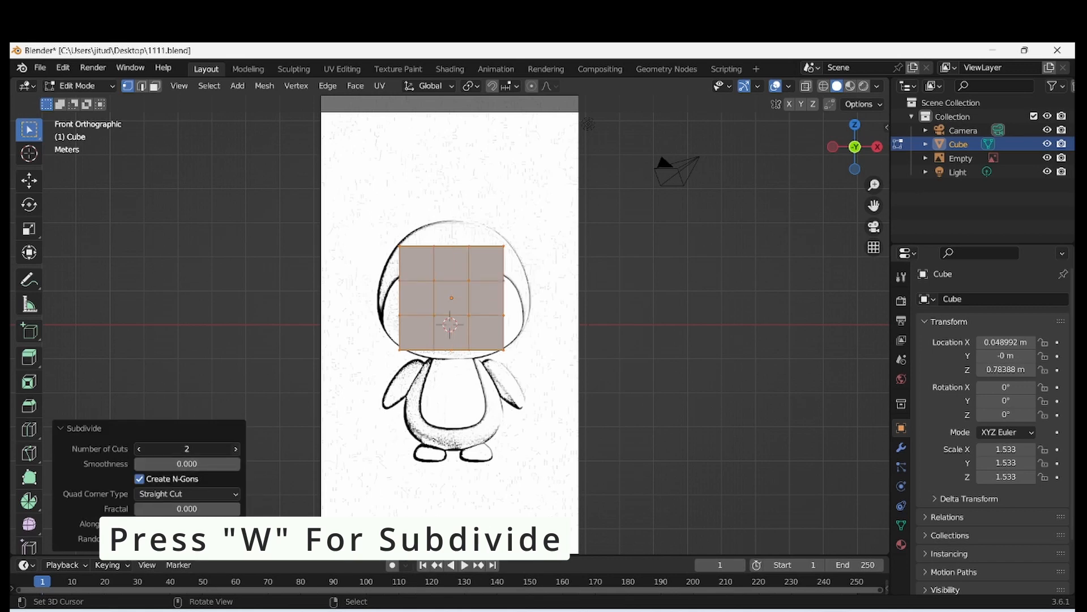
{"action": "left_click", "coordinate": [236, 449]}
{"action": "left_click", "coordinate": [236, 448]}
{"action": "left_click", "coordinate": [235, 449]}
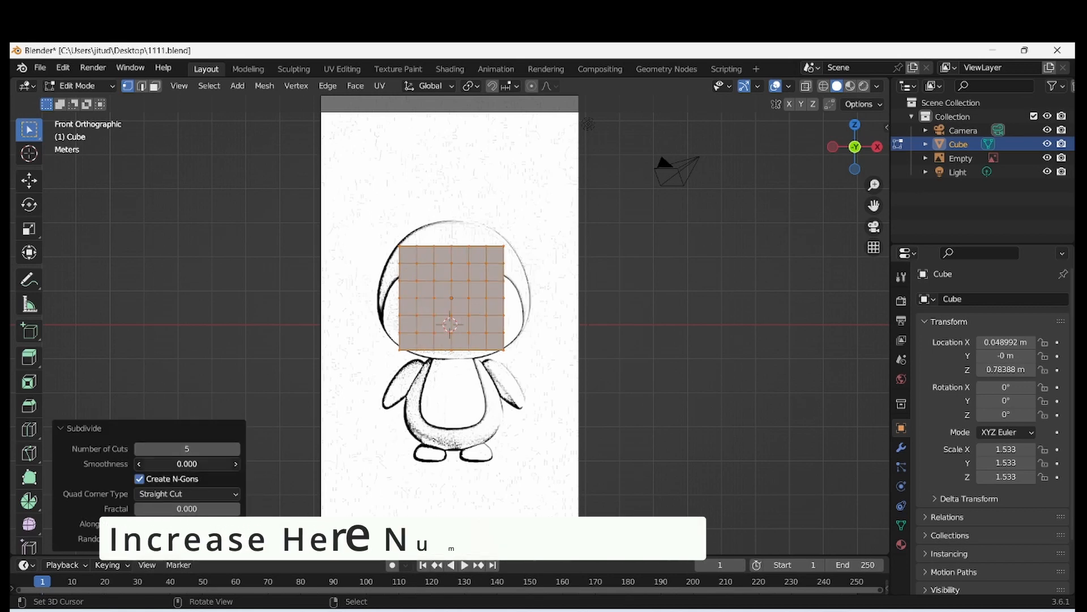
{"action": "left_click_drag", "start_coordinate": [187, 464], "coordinate": [238, 464]}
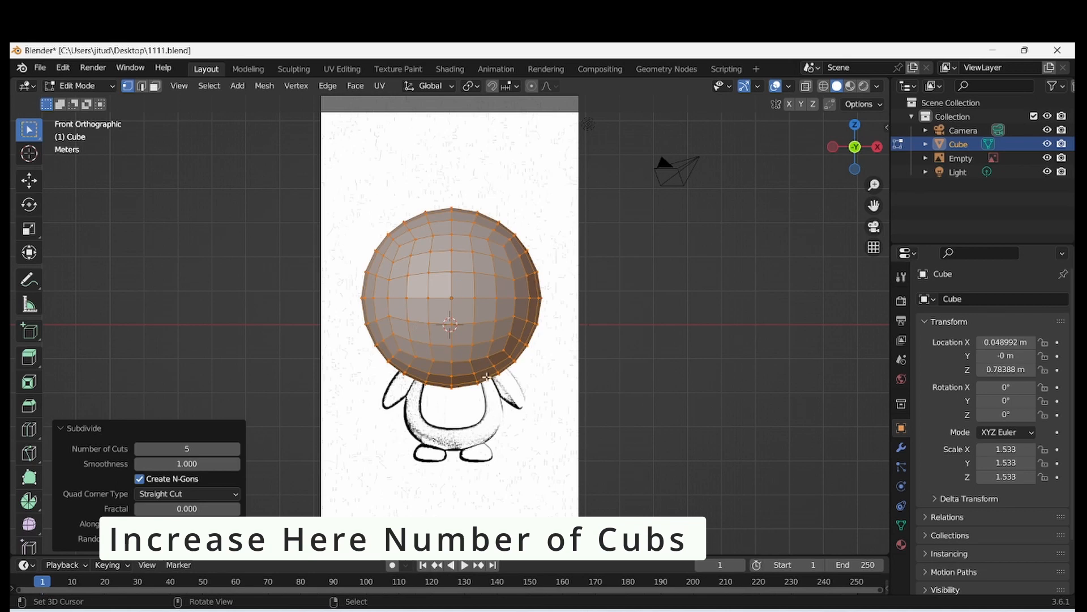
- Shrink the head mesh to about 0.72 and move it about 0.05 m along X and 0.18 m up
{"action": "key", "text": "s"}
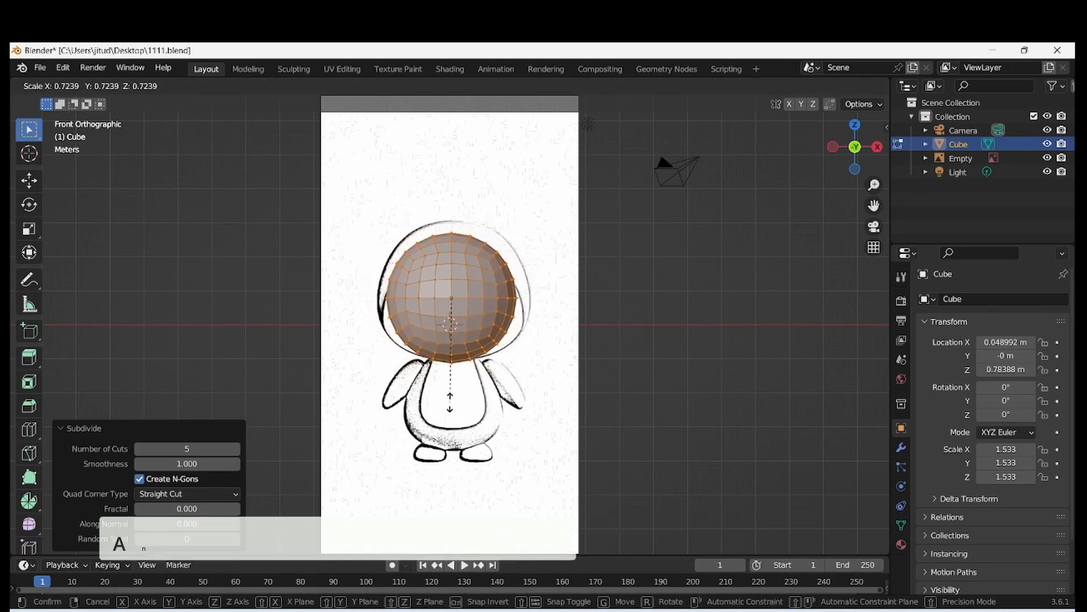
{"action": "left_click", "coordinate": [451, 402]}
{"action": "key", "text": "g"}
{"action": "left_click", "coordinate": [451, 395]}
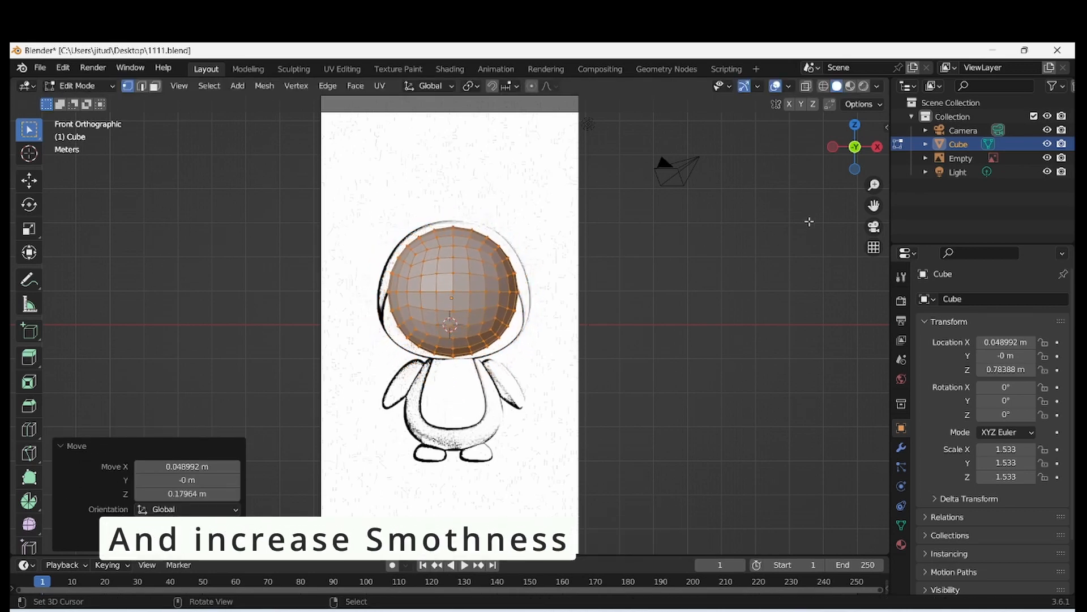
- Enlarge the head mesh by about 1.07 and move it about 0.045 m up to match the sketched crown
{"action": "left_click_drag", "start_coordinate": [875, 206], "coordinate": [860, 248]}
{"action": "scroll", "coordinate": [458, 360], "scroll_direction": "up", "scroll_amount": 3}
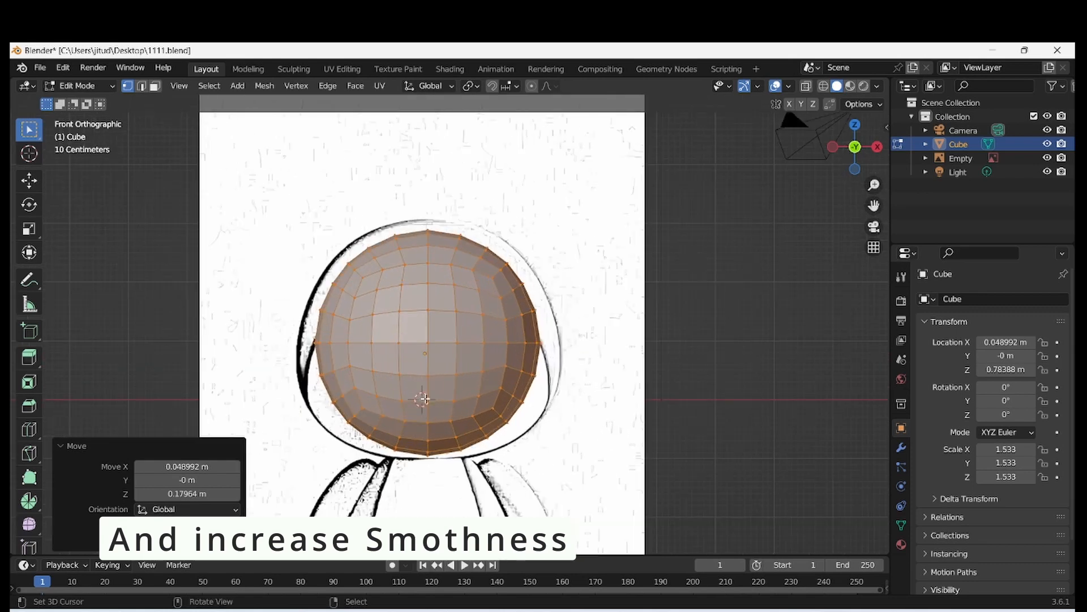
{"action": "left_click_drag", "start_coordinate": [873, 206], "coordinate": [898, 170]}
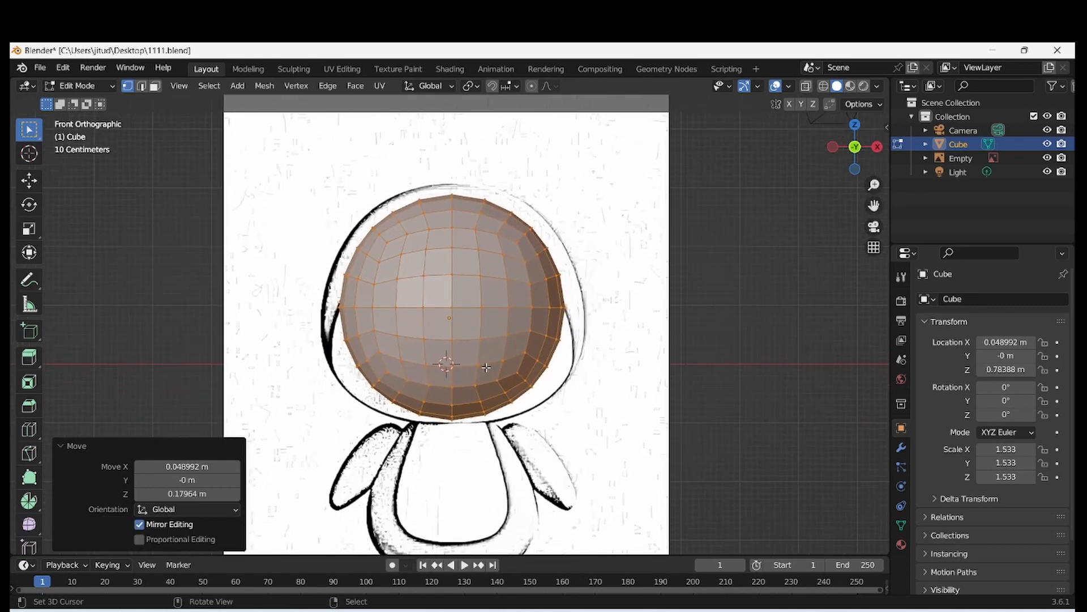
{"action": "scroll", "coordinate": [486, 367], "scroll_direction": "down", "scroll_amount": 1}
{"action": "key", "text": "s"}
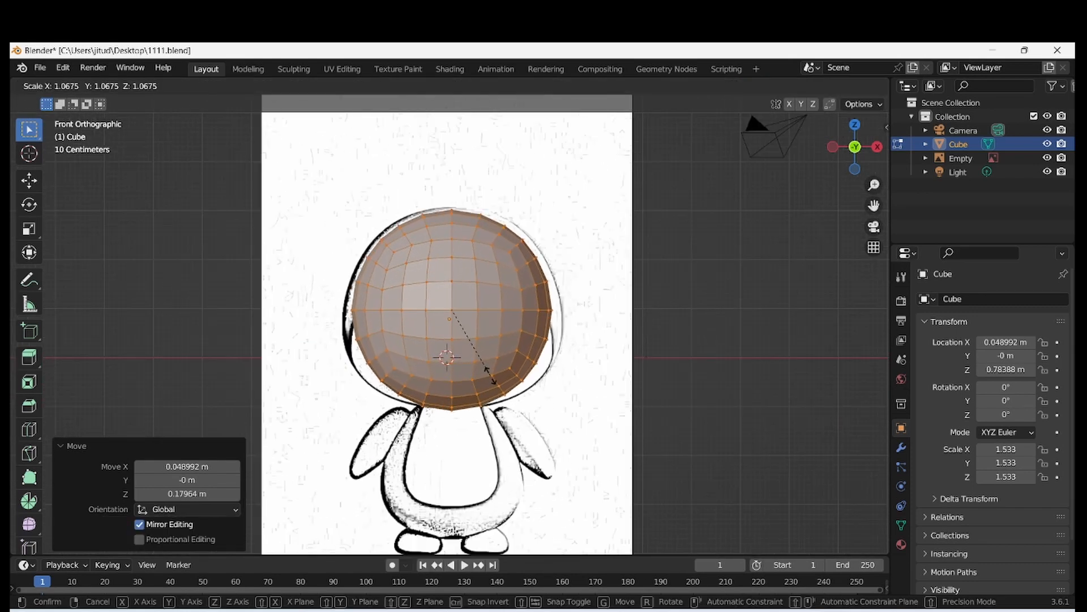
{"action": "left_click", "coordinate": [488, 374]}
{"action": "key", "text": "g"}
{"action": "key", "text": "z"}
{"action": "left_click", "coordinate": [488, 375]}
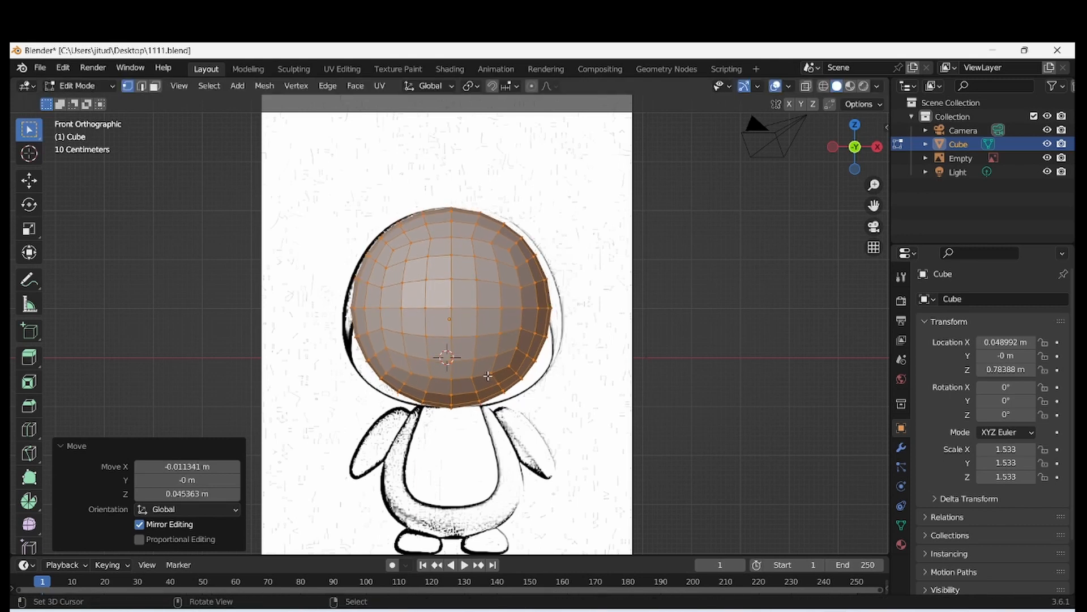
- Flatten the head's depth by scaling it to about 0.834 along Y in side view, and return to front view
{"action": "key", "text": "KP_3"}
{"action": "key", "text": "s"}
{"action": "key", "text": "y"}
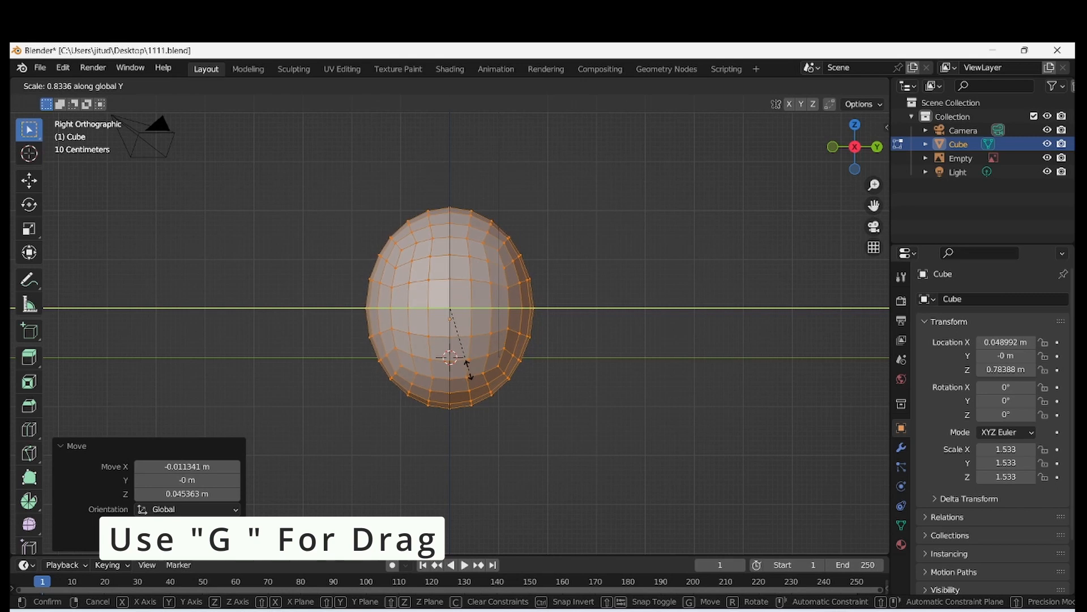
{"action": "left_click", "coordinate": [468, 369]}
{"action": "key", "text": "KP_1"}
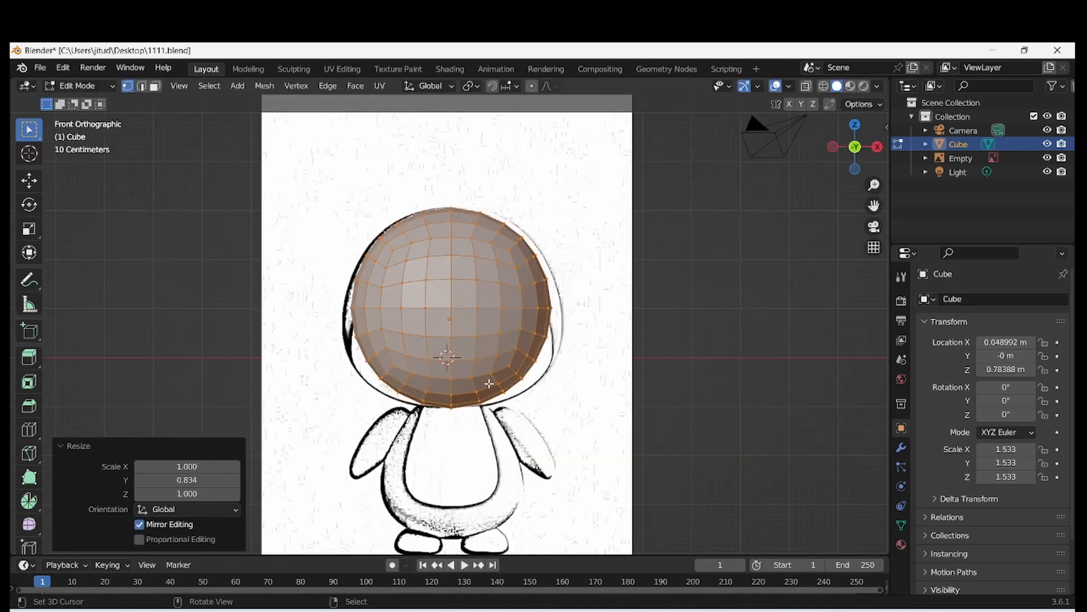
- With proportional editing and X-ray on, move the left half of the head mesh about -0.17 m along X toward the outline
{"action": "key", "text": "Tab"}
{"action": "key", "text": "Tab"}
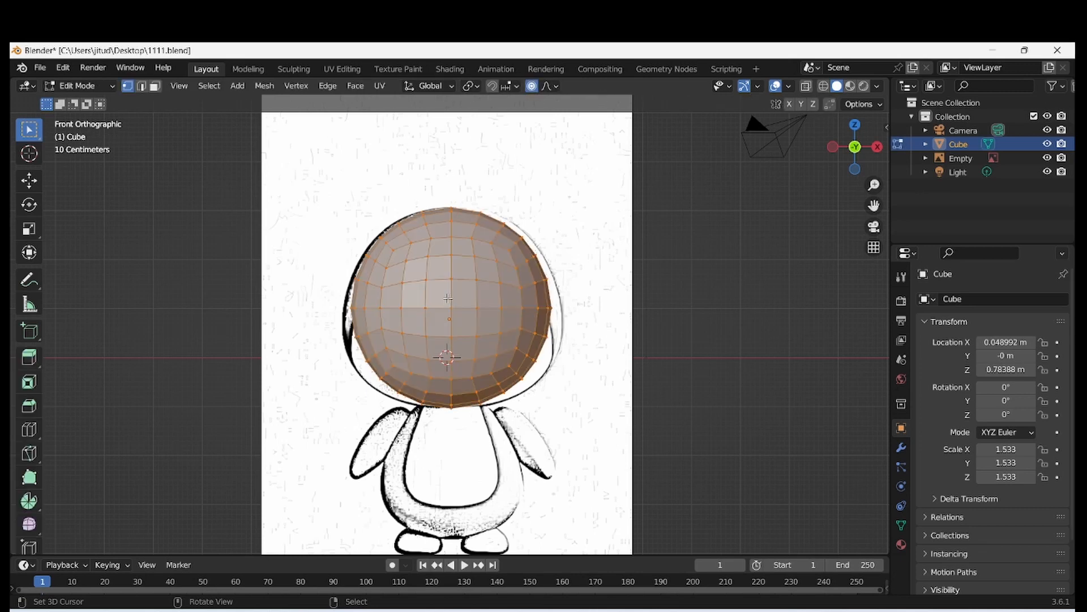
{"action": "left_click", "coordinate": [806, 86]}
{"action": "left_click_drag", "start_coordinate": [336, 268], "coordinate": [375, 361]}
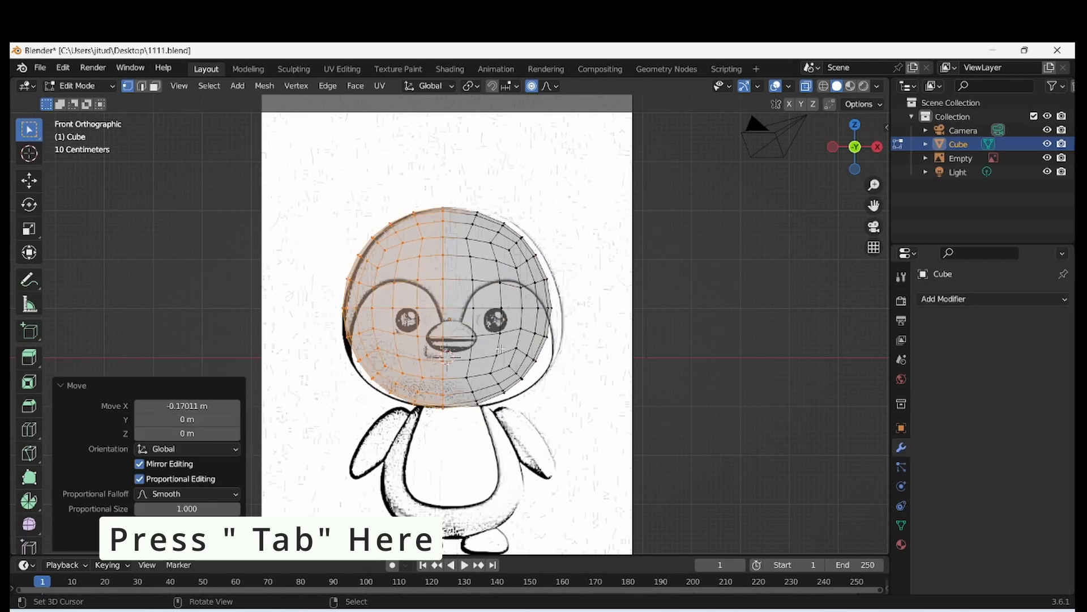
- Fit the head's right side to the sketch by moving the lower vertices about 0.20 m outward and 0.09 m down, and the upper ones slightly up and outward
{"action": "left_click_drag", "start_coordinate": [566, 387], "coordinate": [566, 391]}
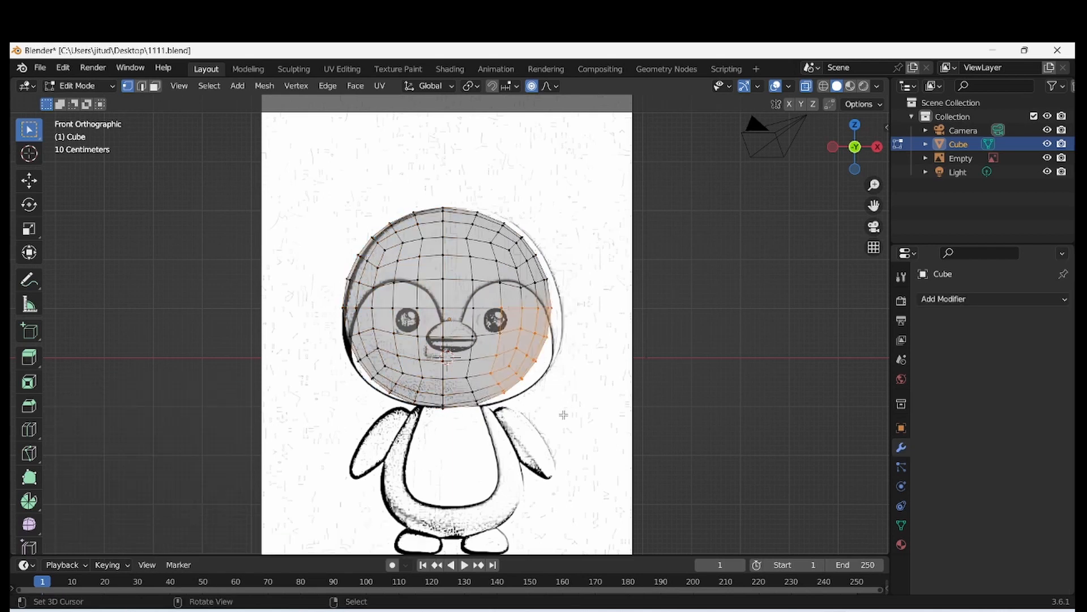
{"action": "key", "text": "g"}
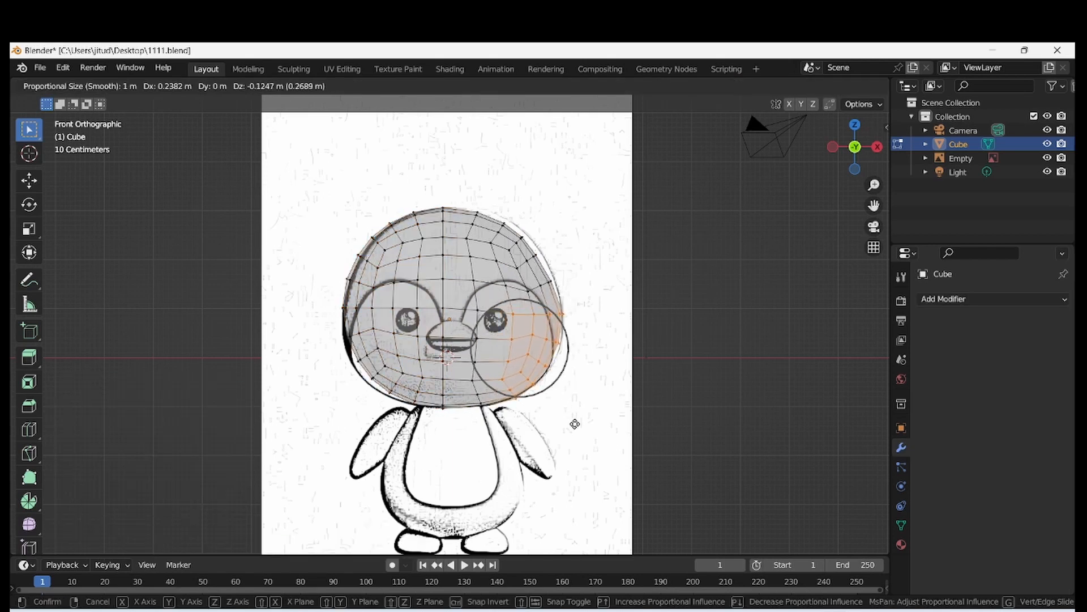
{"action": "left_click", "coordinate": [574, 422]}
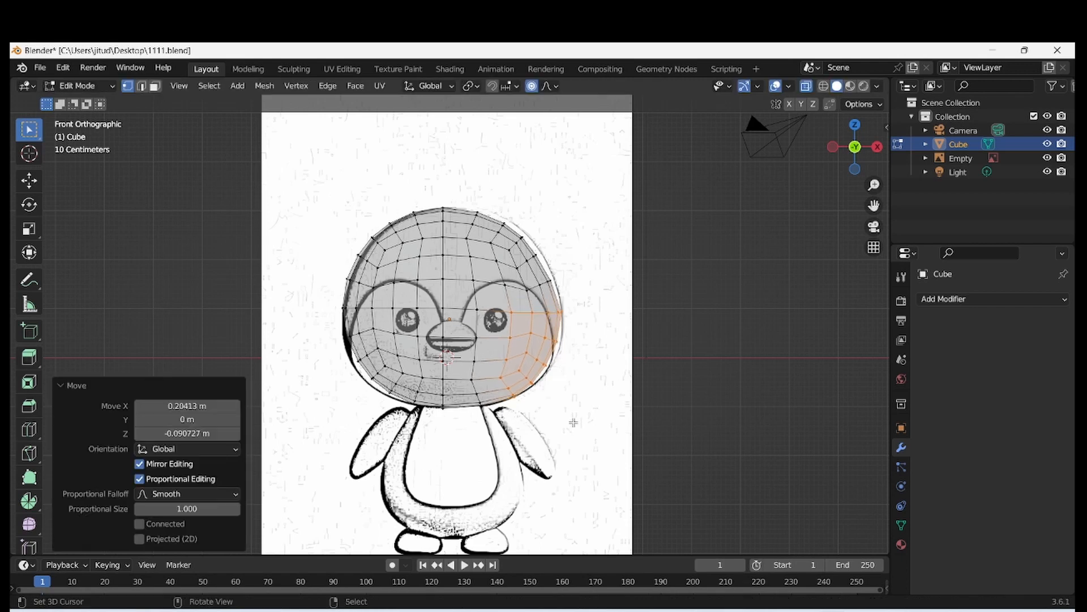
{"action": "left_click_drag", "start_coordinate": [466, 204], "coordinate": [561, 306]}
{"action": "key", "text": "g"}
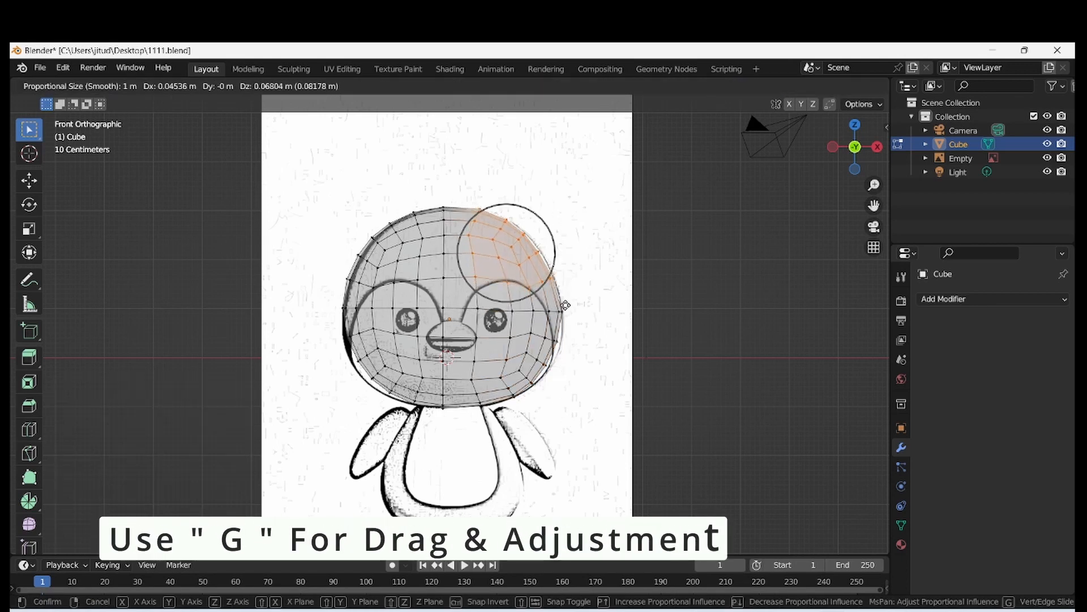
{"action": "left_click", "coordinate": [565, 305]}
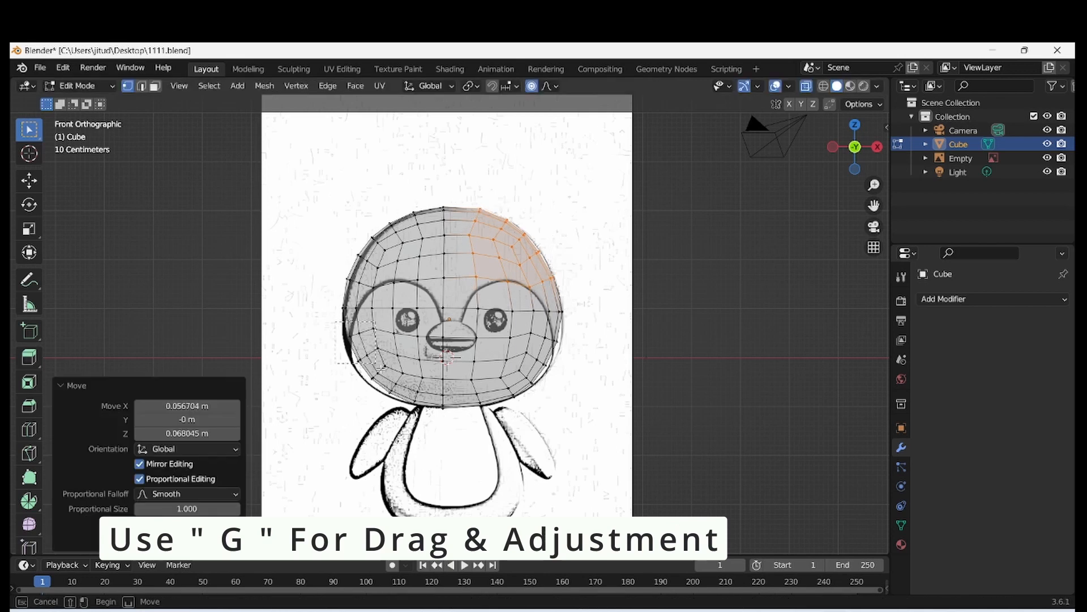
- Move the head's lower-left vertices about 0.15 m outward and 0.03 m down, and its middle-left vertices about 0.045 m inward and down
{"action": "left_click_drag", "start_coordinate": [339, 323], "coordinate": [431, 428]}
{"action": "key", "text": "g"}
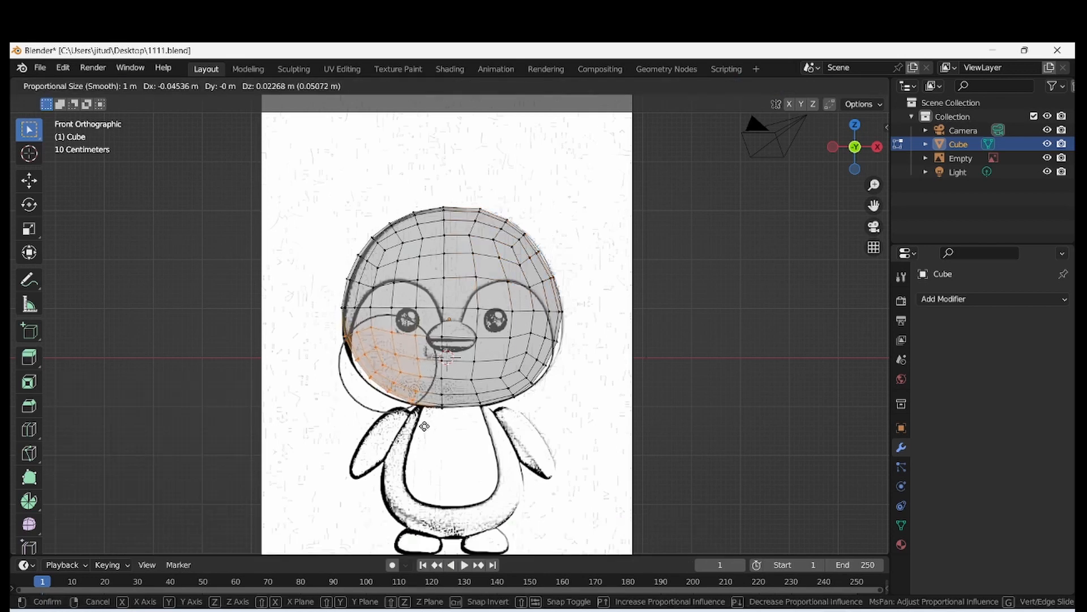
{"action": "left_click", "coordinate": [419, 428]}
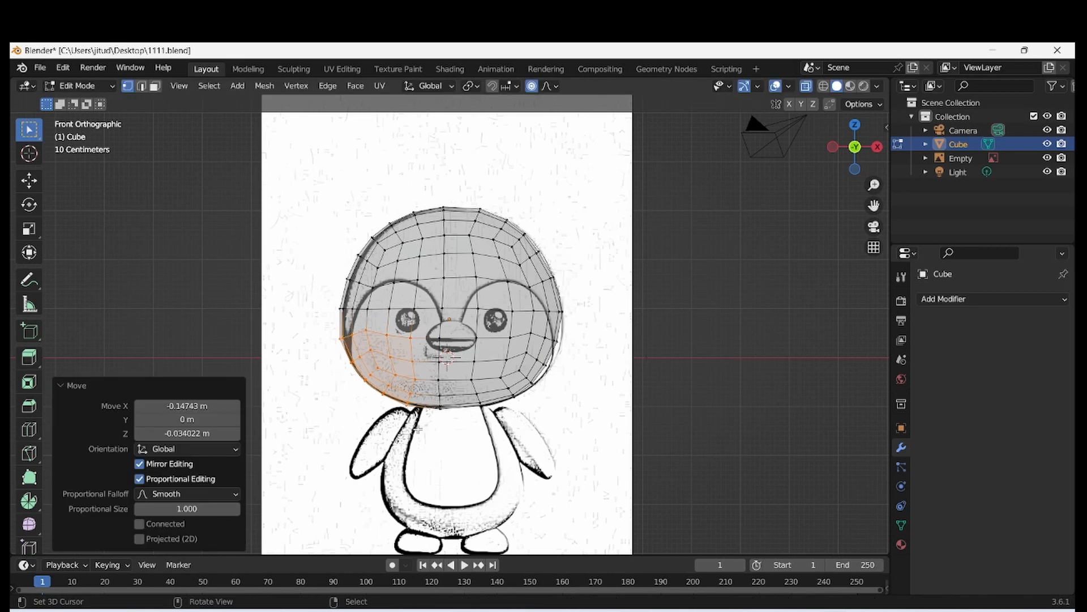
{"action": "left_click_drag", "start_coordinate": [373, 346], "coordinate": [375, 347]}
{"action": "key", "text": "g"}
{"action": "left_click", "coordinate": [377, 349]}
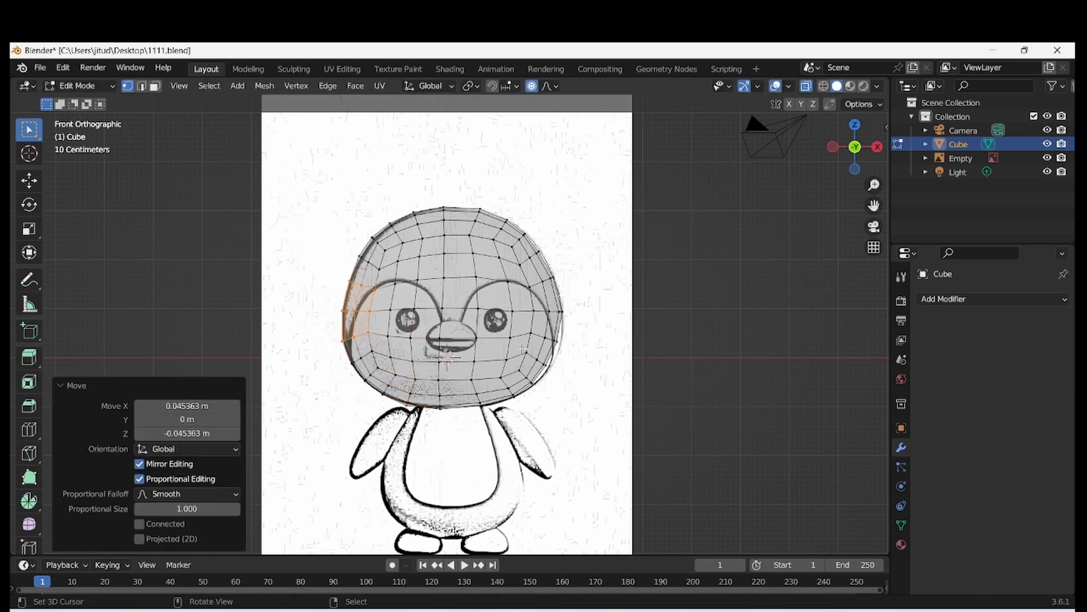
- Move the head's lower-right vertices about 0.068 m outward and 0.034 m down, its upper-right ones about 0.011 m outward and down, and finish mesh editing
{"action": "left_click_drag", "start_coordinate": [504, 400], "coordinate": [504, 400]}
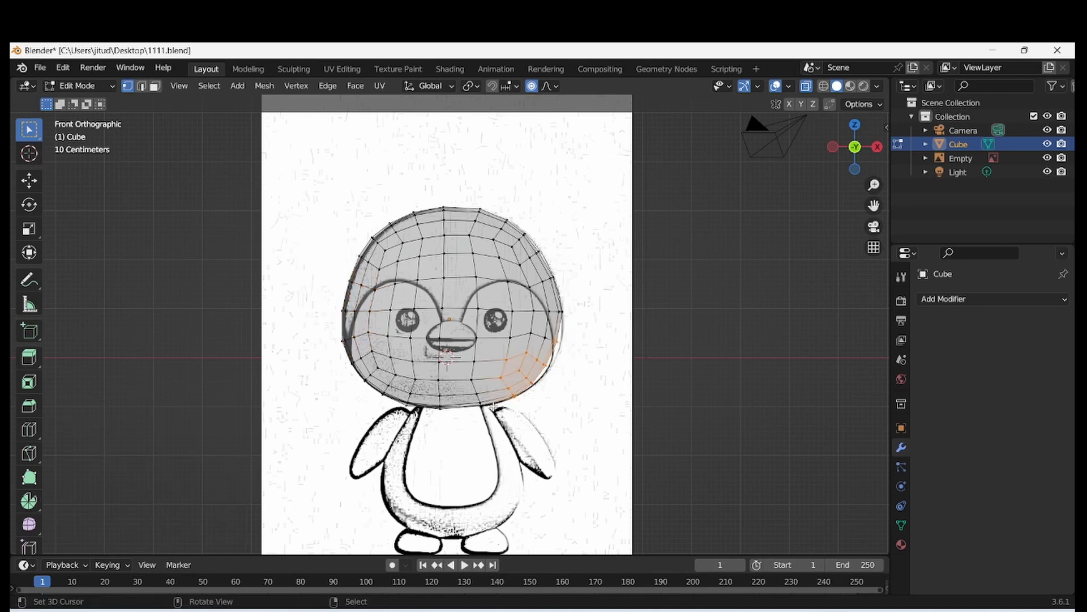
{"action": "key", "text": "g"}
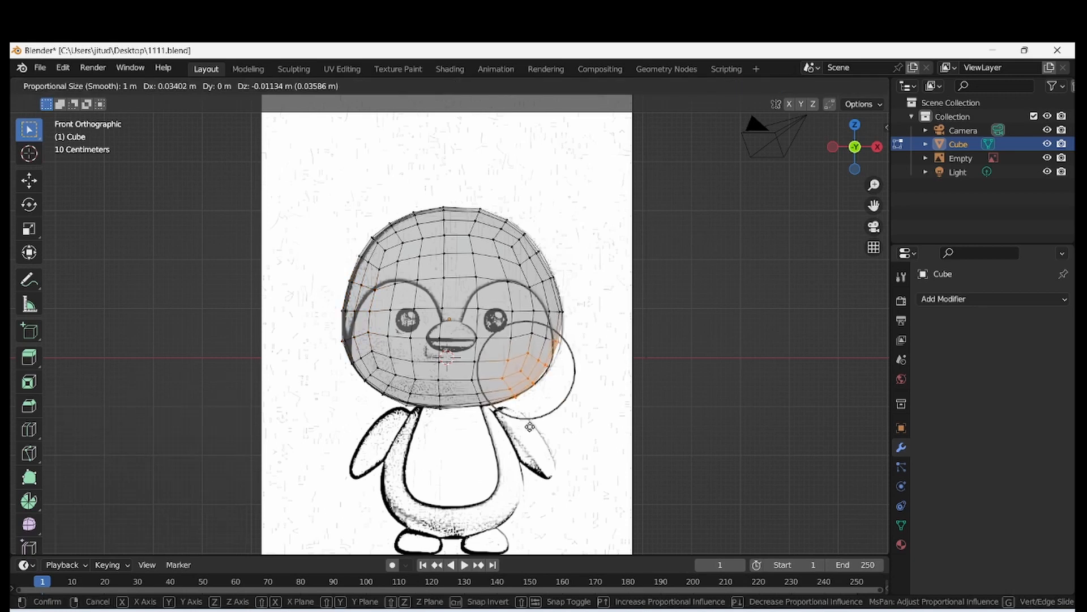
{"action": "left_click", "coordinate": [532, 427]}
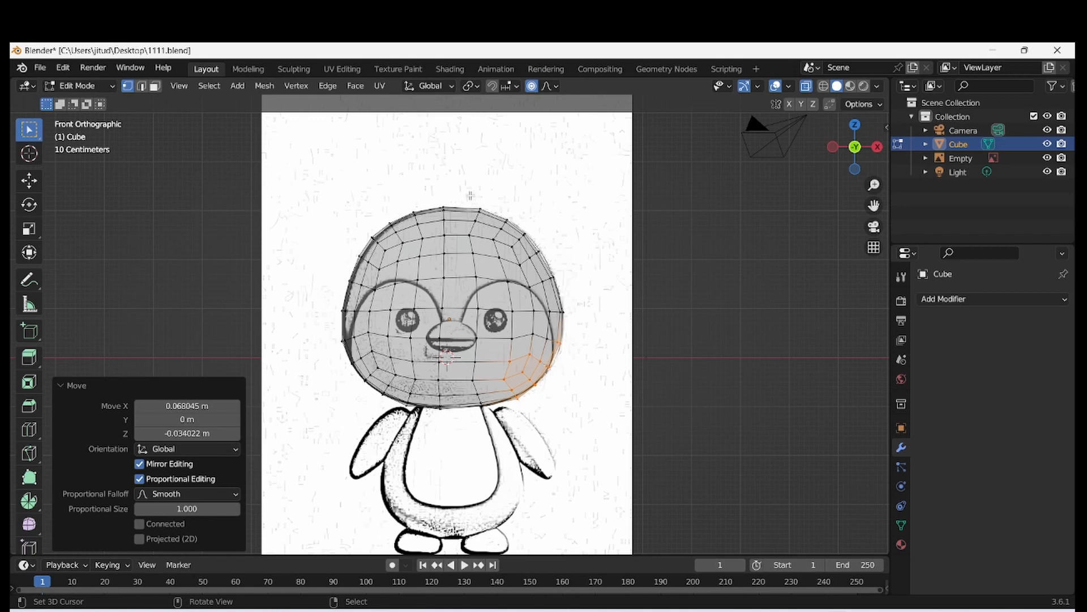
{"action": "left_click_drag", "start_coordinate": [562, 294], "coordinate": [562, 295]}
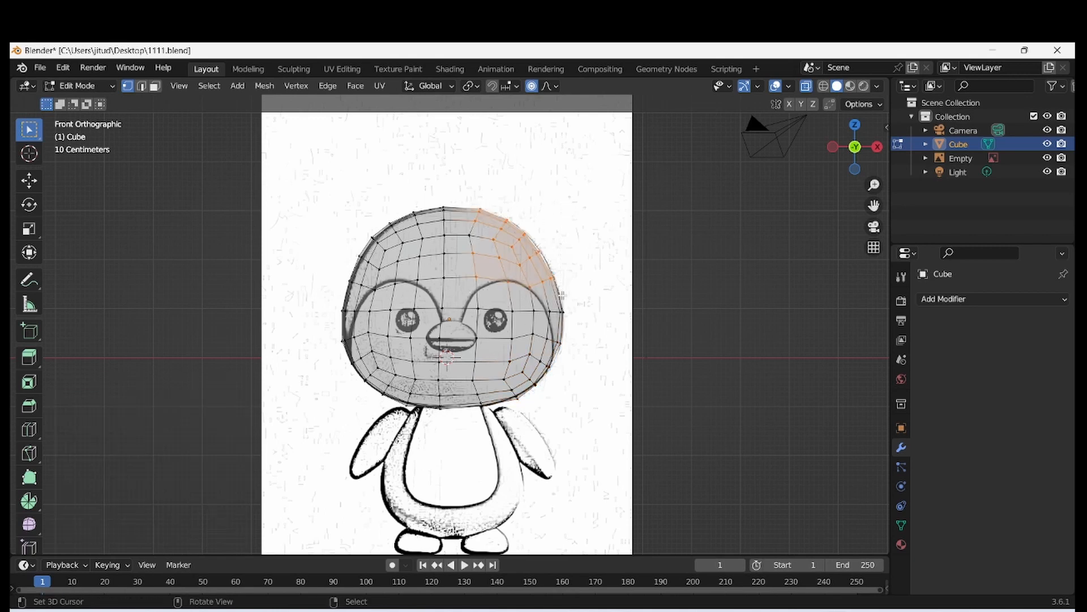
{"action": "key", "text": "g"}
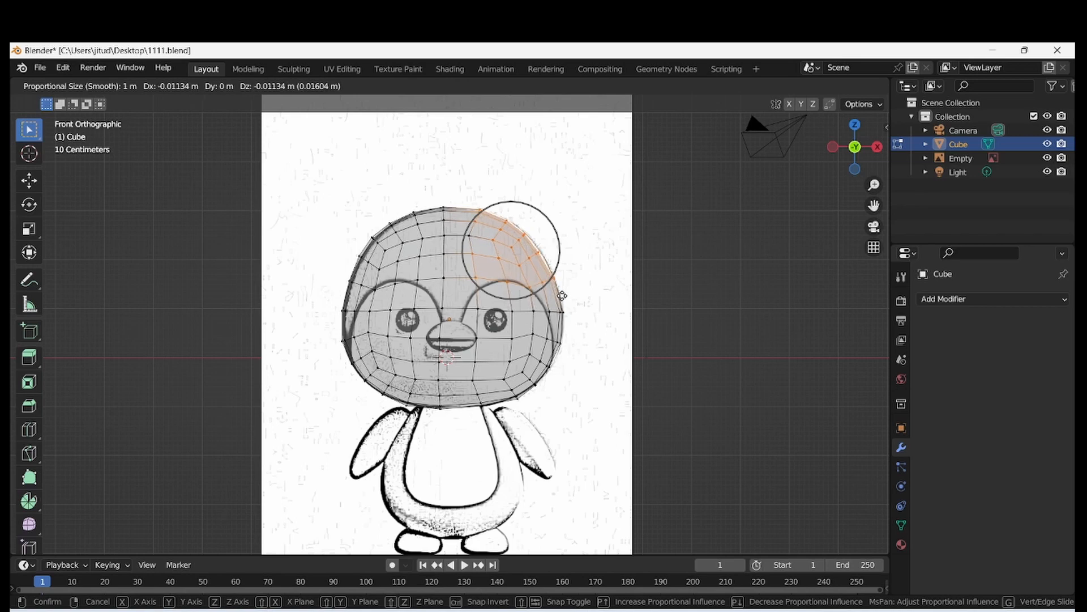
{"action": "left_click", "coordinate": [562, 295]}
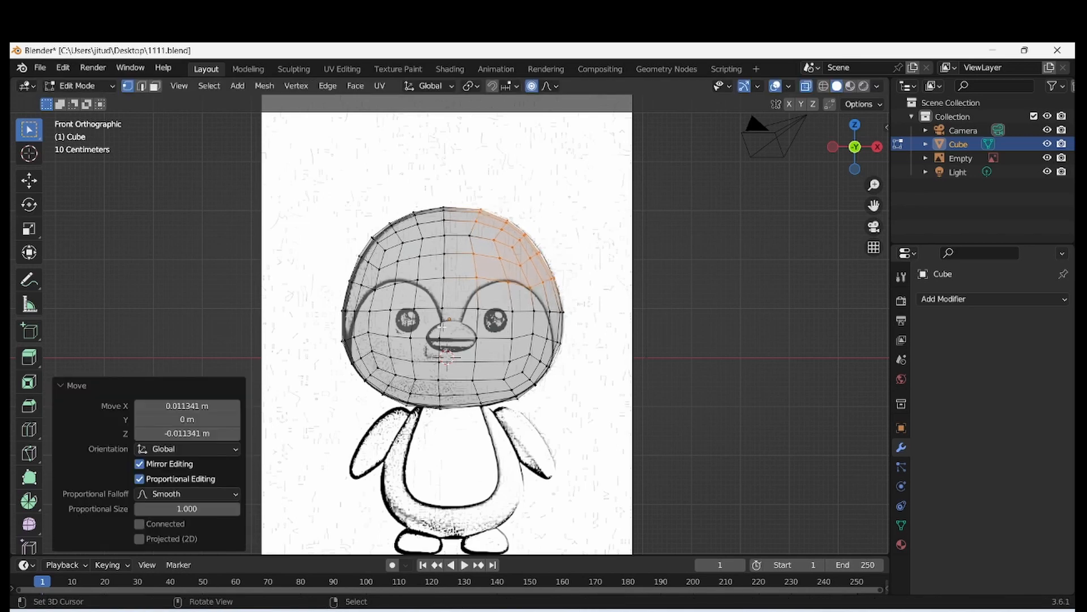
{"action": "middle_click_drag", "start_coordinate": [442, 326], "coordinate": [416, 352]}
{"action": "key", "text": "Tab"}
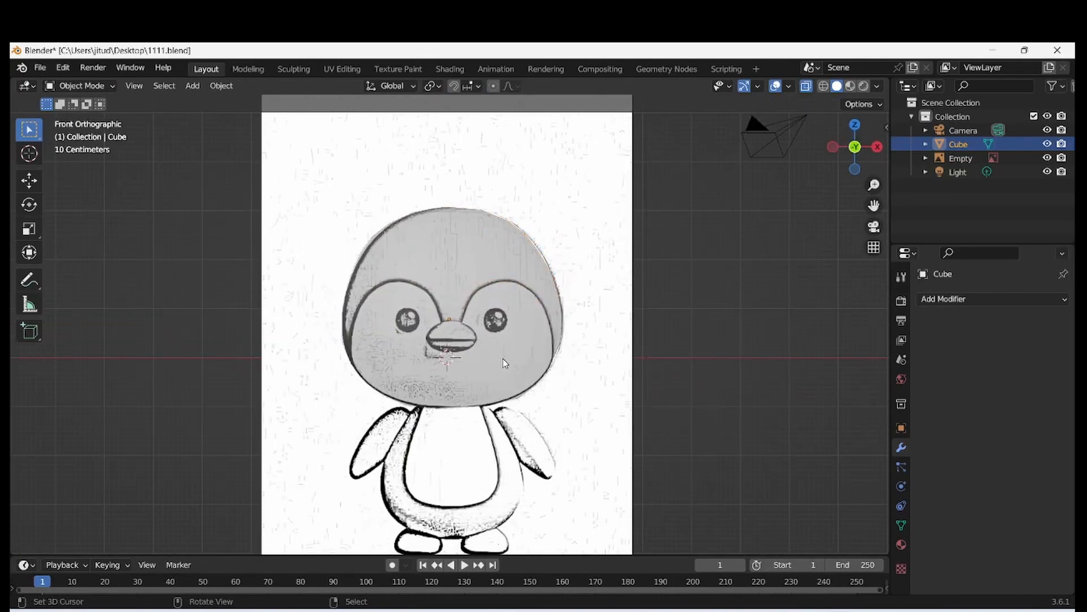
- Duplicate the head and move the copy down over the sketched torso
{"action": "key", "text": "shift+d"}
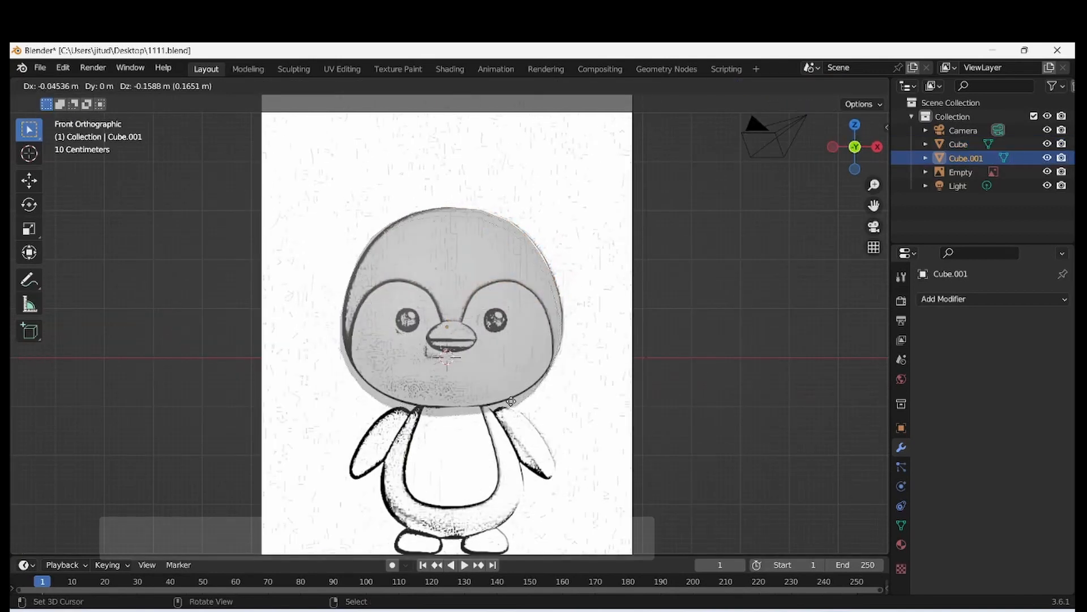
{"action": "key", "text": "Return"}
{"action": "left_click_drag", "start_coordinate": [874, 185], "coordinate": [874, 201]}
{"action": "left_click_drag", "start_coordinate": [874, 205], "coordinate": [876, 121]}
{"action": "key", "text": "g"}
{"action": "key", "text": "Return"}
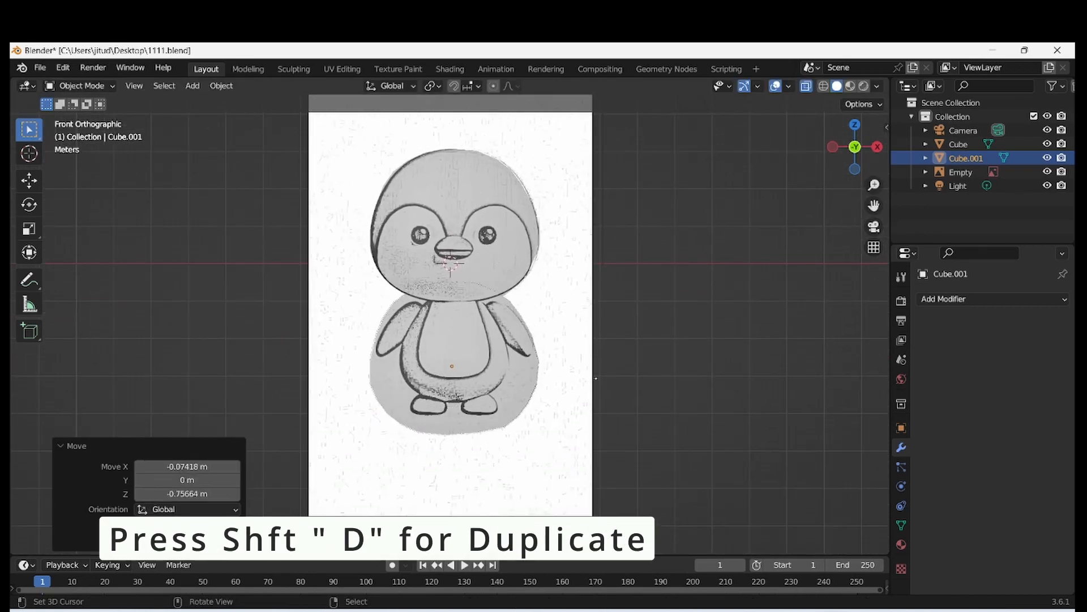
- Scale the copy to about 0.627 and raise it about 0.31 m so it sits on the sketched torso
{"action": "key", "text": "s"}
{"action": "left_click", "coordinate": [544, 369]}
{"action": "key", "text": "g"}
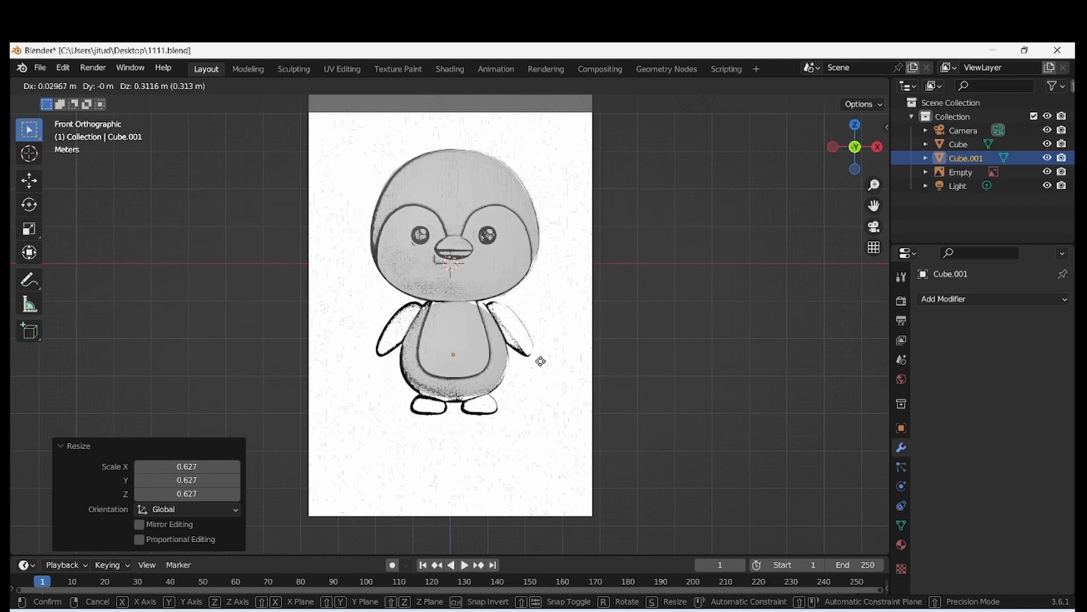
{"action": "left_click", "coordinate": [540, 362]}
- Rename the head object as Face and its scaled-down copy as Body
{"action": "double_click", "coordinate": [959, 144]}
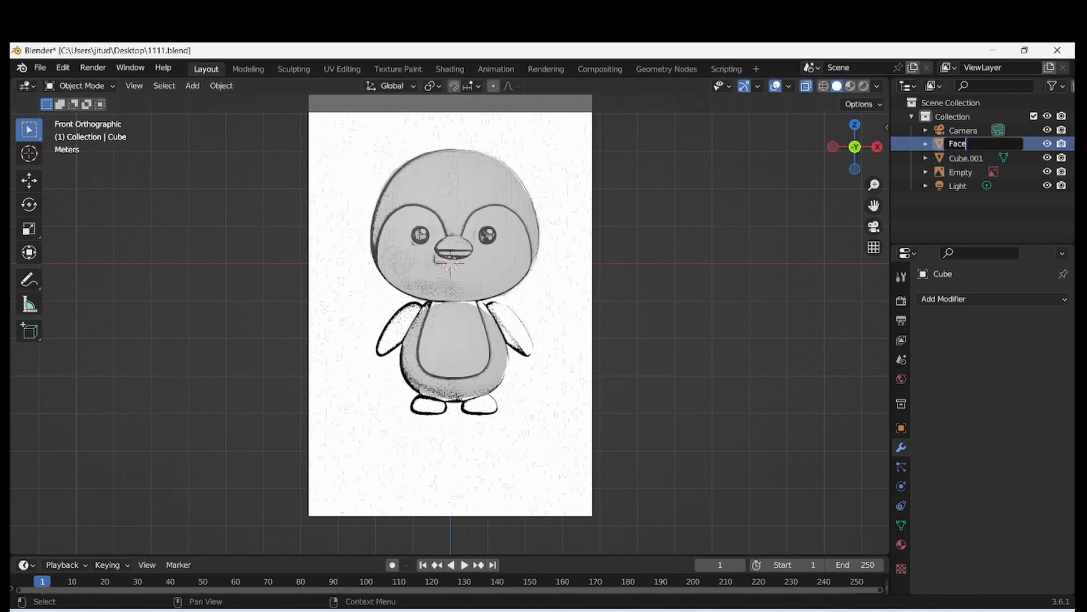
{"action": "key", "text": "Return"}
{"action": "left_click", "coordinate": [606, 232]}
{"action": "double_click", "coordinate": [960, 158]}
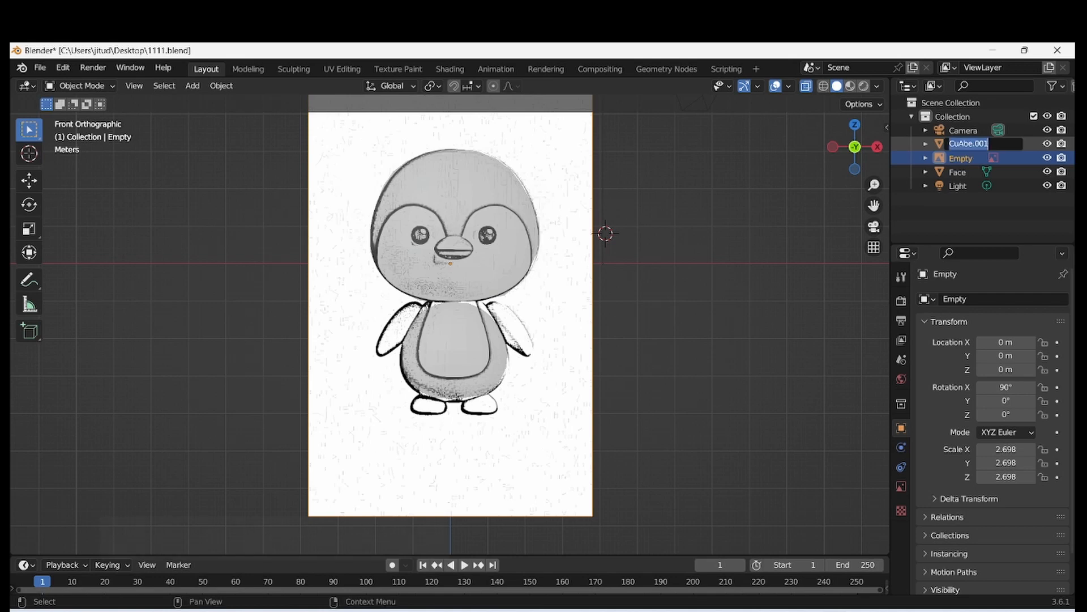
{"action": "type", "text": "Body"}
{"action": "key", "text": "Return"}
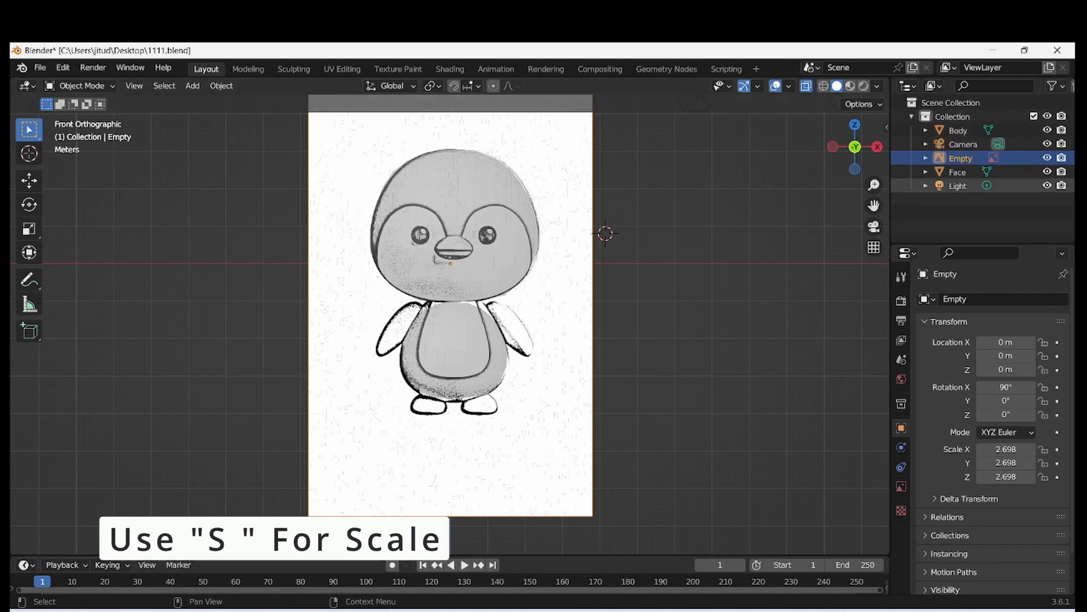
- Enlarge the Body object slightly so it covers the full width of the sketched torso
{"action": "left_click", "coordinate": [958, 172]}
{"action": "left_click", "coordinate": [958, 130]}
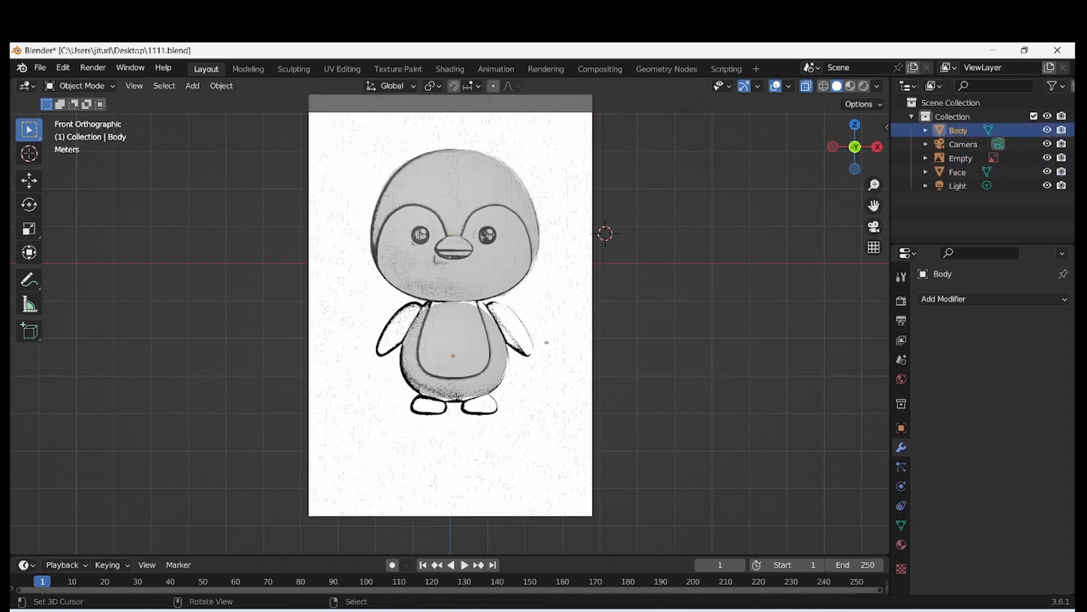
{"action": "key", "text": "s"}
{"action": "left_click", "coordinate": [517, 430]}
- Move the Body's upper-left vertices about 0.21 m inward and 0.03 m down, and its upper-right vertices about 0.24 m inward and 0.08 m up
{"action": "key", "text": "Tab"}
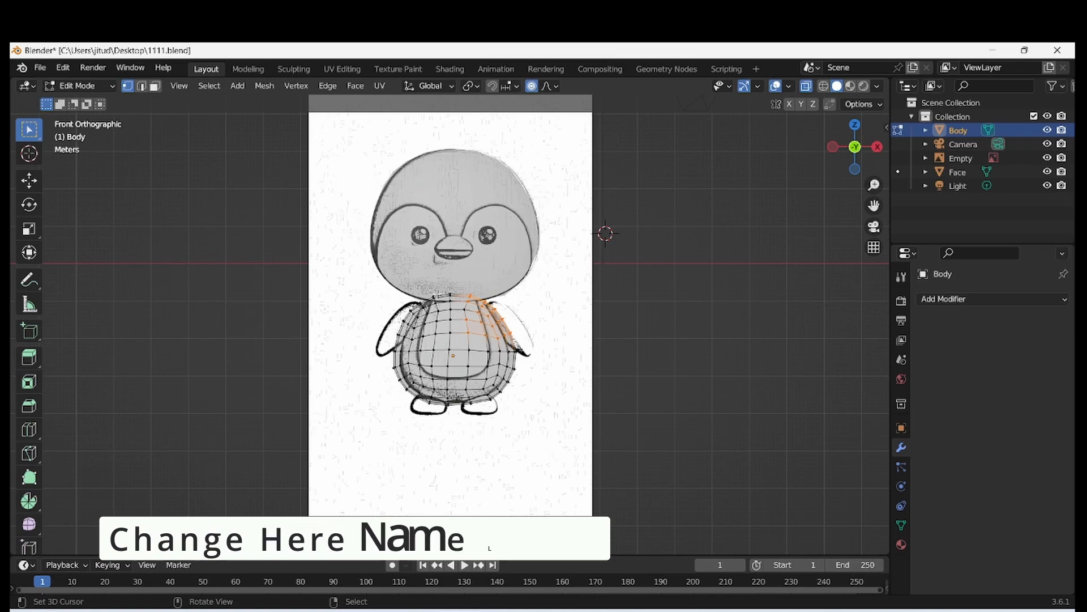
{"action": "left_click_drag", "start_coordinate": [435, 293], "coordinate": [433, 324]}
{"action": "left_click_drag", "start_coordinate": [392, 355], "coordinate": [392, 356]}
{"action": "key", "text": "g"}
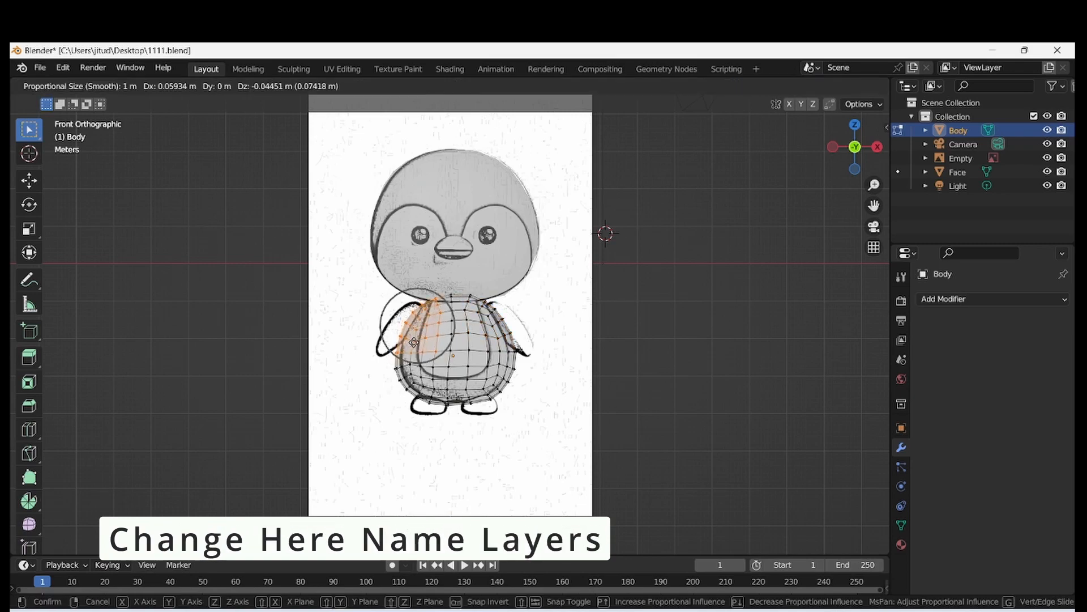
{"action": "left_click", "coordinate": [429, 328]}
{"action": "scroll", "coordinate": [708, 235], "scroll_direction": "up", "scroll_amount": 2}
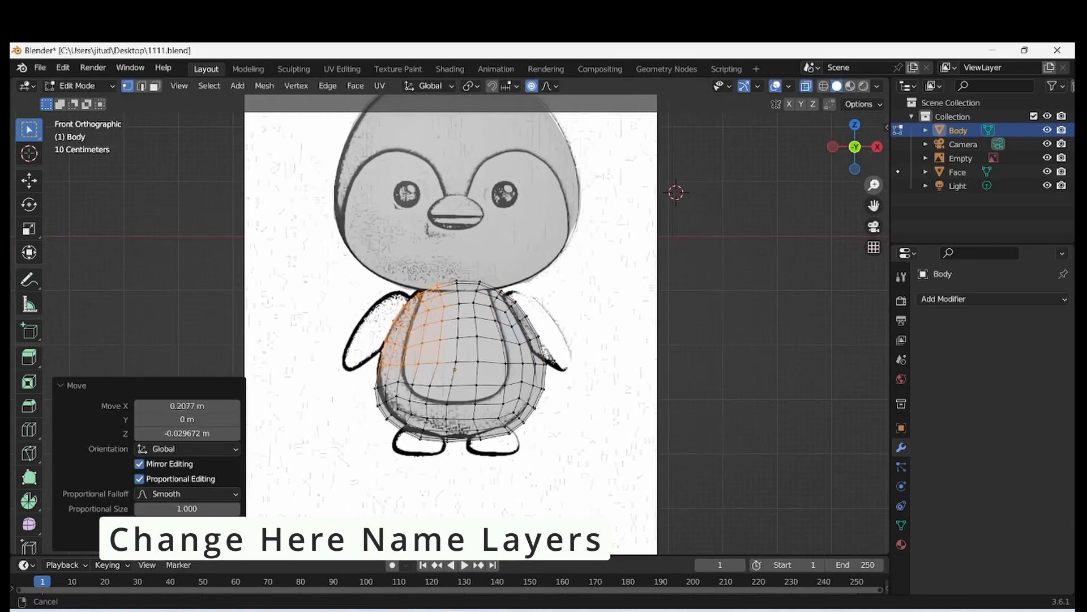
{"action": "left_click_drag", "start_coordinate": [568, 354], "coordinate": [568, 354]}
{"action": "key", "text": "g"}
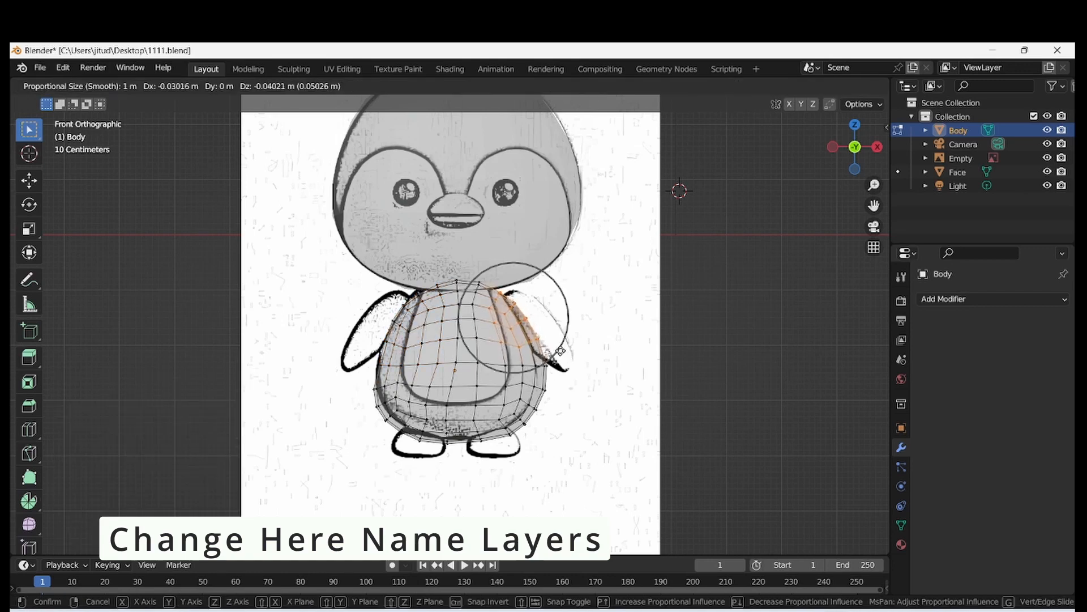
{"action": "left_click", "coordinate": [486, 333]}
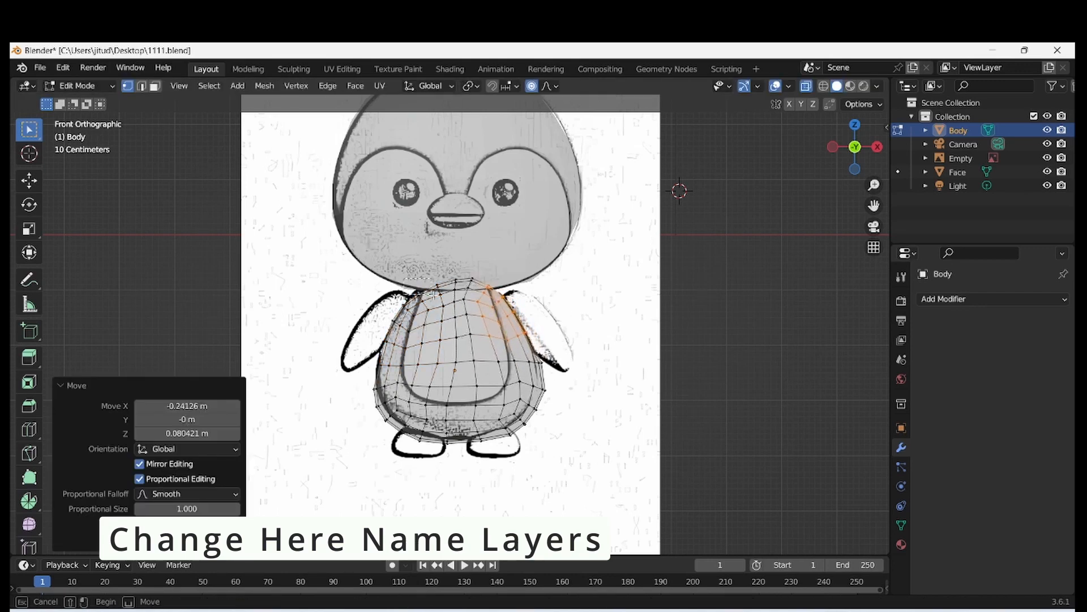
- Adjust the vertices along the Body's top edge to round the neck, nudging the last ones about 0.01 m along X and 0.01 m down
{"action": "key", "text": "g"}
{"action": "left_click_drag", "start_coordinate": [432, 293], "coordinate": [479, 285]}
{"action": "left_click", "coordinate": [441, 297]}
{"action": "key", "text": "g"}
{"action": "left_click", "coordinate": [455, 267]}
{"action": "key", "text": "g"}
{"action": "left_click", "coordinate": [479, 286]}
- Move the Body's lower-left vertices about 0.05 m inward and 0.12 m up, and its lower-right vertices about 0.08 m inward and 0.08 m up
{"action": "left_click_drag", "start_coordinate": [346, 356], "coordinate": [405, 411]}
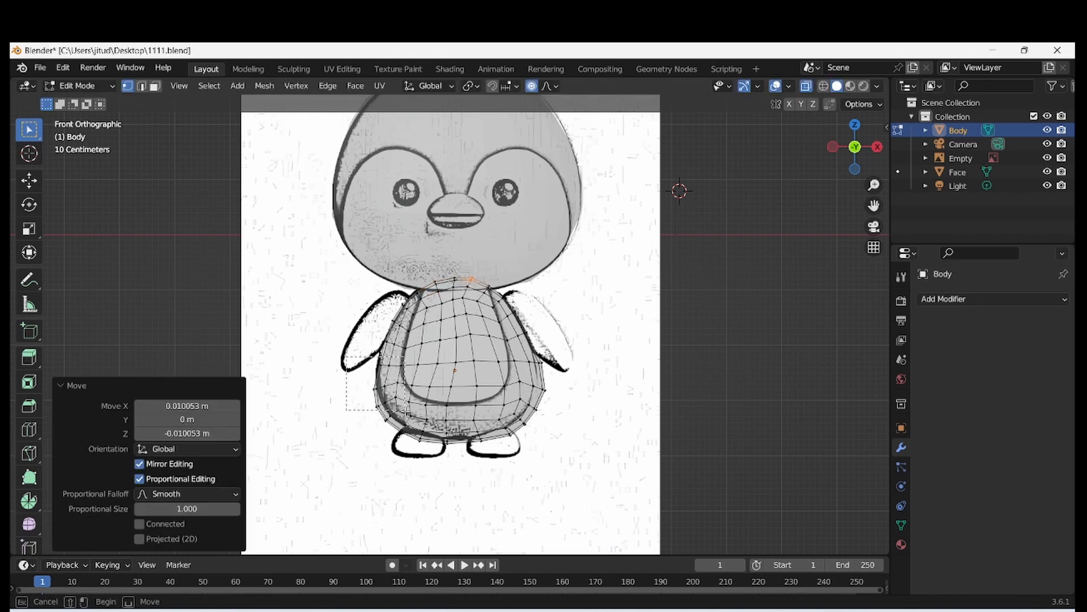
{"action": "left_click_drag", "start_coordinate": [439, 452], "coordinate": [439, 452]}
{"action": "key", "text": "g"}
{"action": "left_click", "coordinate": [461, 438]}
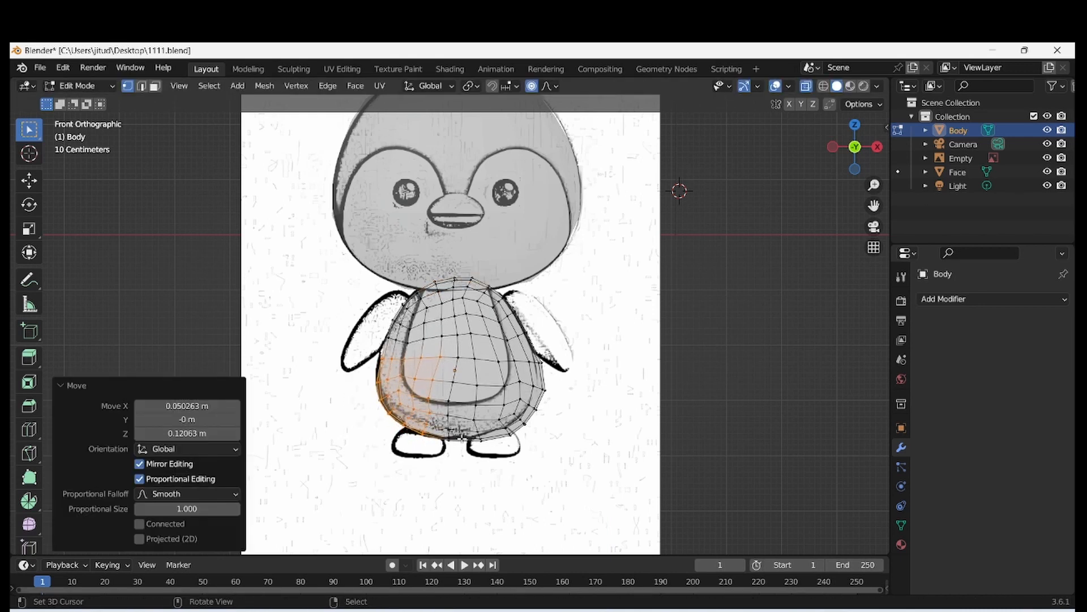
{"action": "left_click_drag", "start_coordinate": [489, 373], "coordinate": [490, 374]}
{"action": "key", "text": "g"}
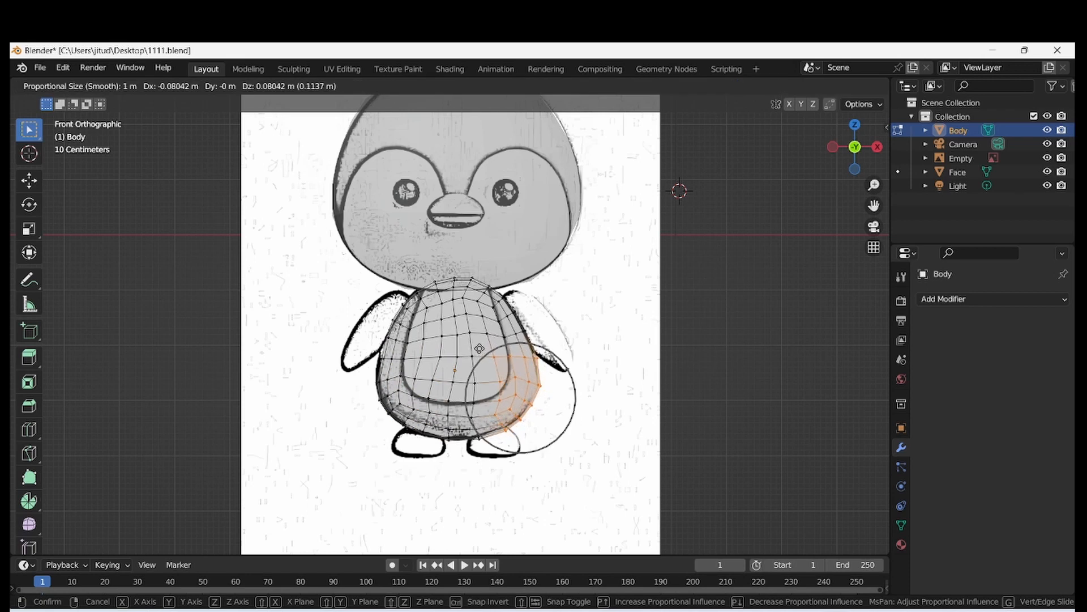
{"action": "left_click", "coordinate": [479, 349]}
- Move the Body's bottom-centre vertices about 0.02 m along X and 0.02 m up
{"action": "left_click_drag", "start_coordinate": [502, 460], "coordinate": [419, 408]}
{"action": "key", "text": "g"}
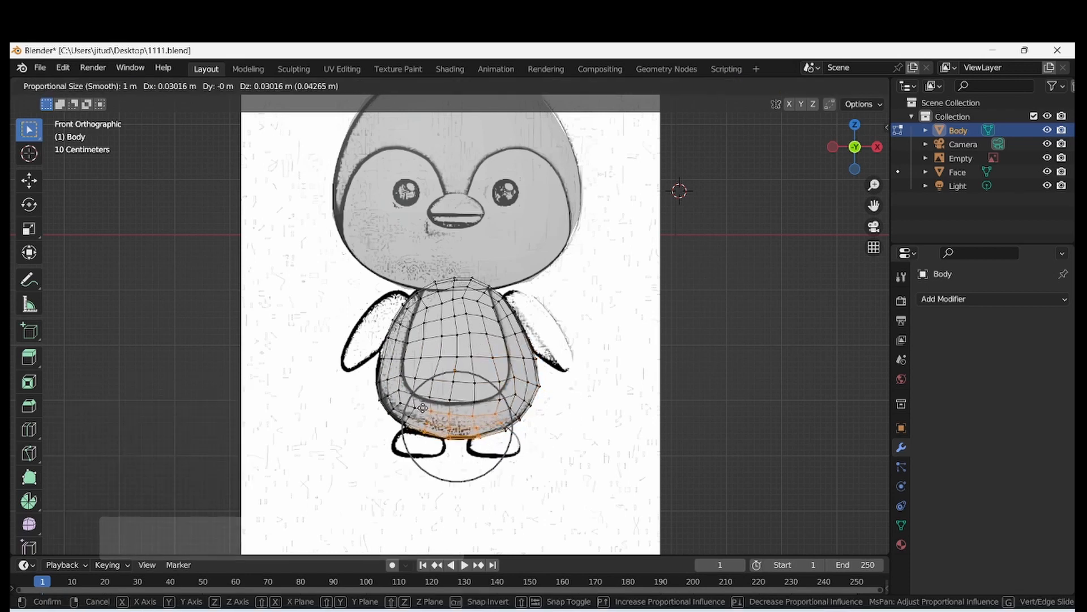
{"action": "left_click", "coordinate": [421, 406]}
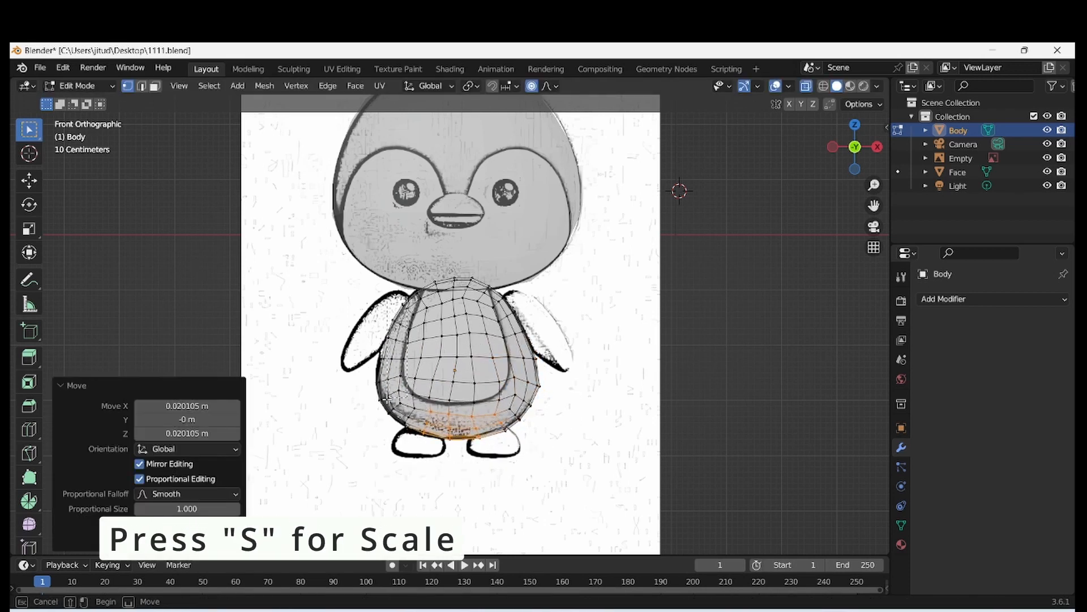
- Refine the Body's left outline, moving the vertices beside the wing about 0.03 m inward and 0.04 m down
{"action": "left_click_drag", "start_coordinate": [388, 399], "coordinate": [373, 430]}
{"action": "key", "text": "g"}
{"action": "left_click", "coordinate": [371, 426]}
{"action": "key", "text": "g"}
{"action": "mouse_move", "coordinate": [387, 351]}
{"action": "left_mouse_down"}
{"action": "mouse_move", "coordinate": [374, 376]}
{"action": "mouse_move", "coordinate": [380, 345]}
{"action": "left_mouse_up"}
{"action": "left_click", "coordinate": [373, 376]}
{"action": "key", "text": "g"}
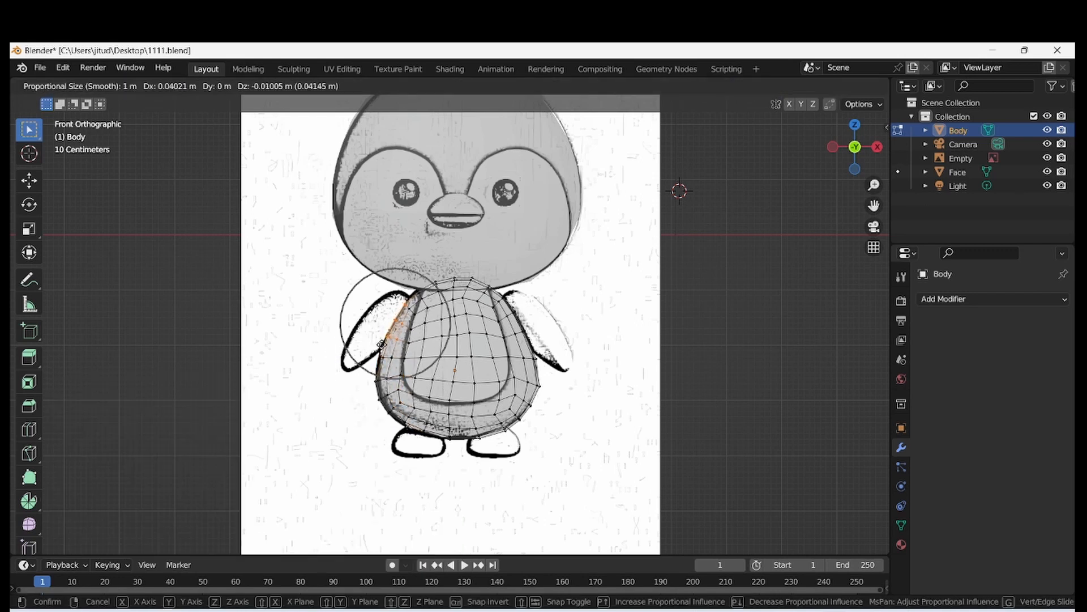
{"action": "left_click", "coordinate": [382, 347]}
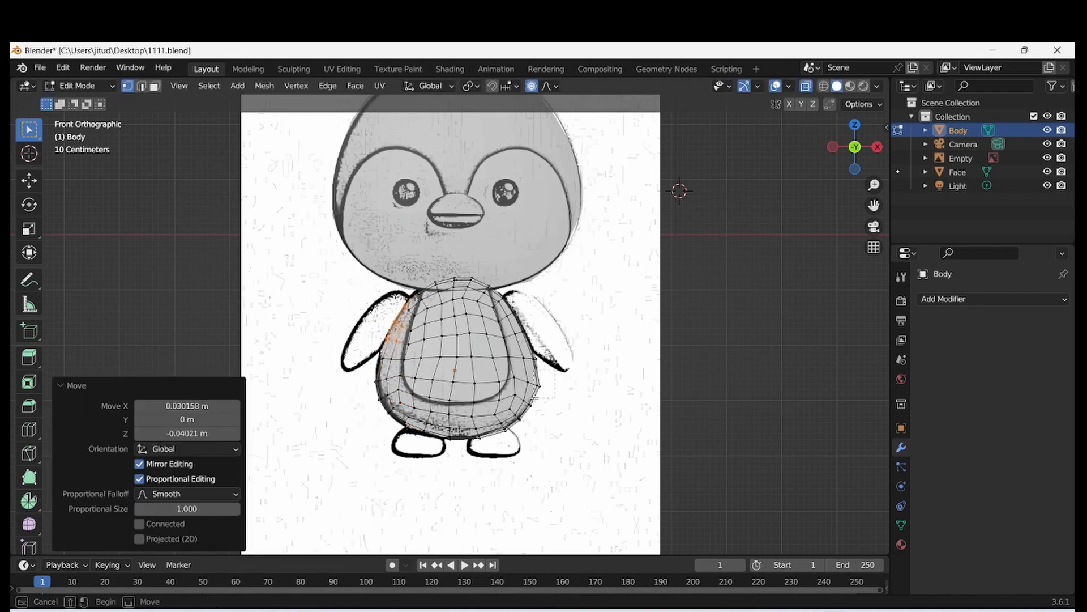
- Fit the Body's right outline, moving the bottom-right vertices about 0.04 m inward and 0.05 m up, and the side ones about 0.01 m inward and down
{"action": "left_click_drag", "start_coordinate": [547, 363], "coordinate": [527, 397]}
{"action": "key", "text": "g"}
{"action": "left_click", "coordinate": [534, 441]}
{"action": "left_click_drag", "start_coordinate": [487, 444], "coordinate": [470, 425]}
{"action": "key", "text": "g"}
{"action": "left_click", "coordinate": [544, 374]}
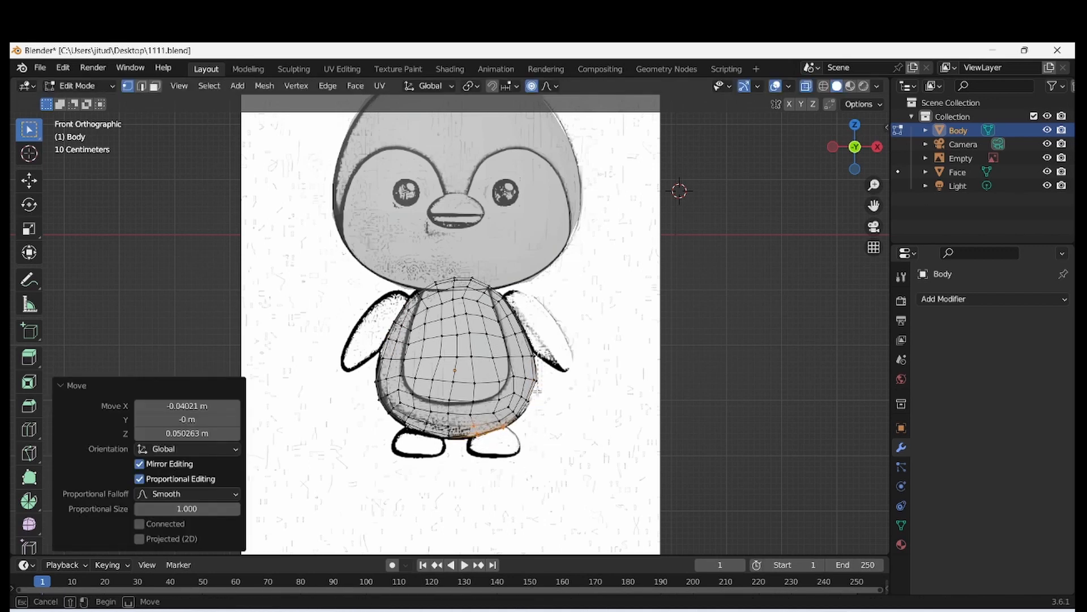
{"action": "left_click_drag", "start_coordinate": [546, 335], "coordinate": [525, 396]}
{"action": "key", "text": "g"}
{"action": "left_click", "coordinate": [548, 417]}
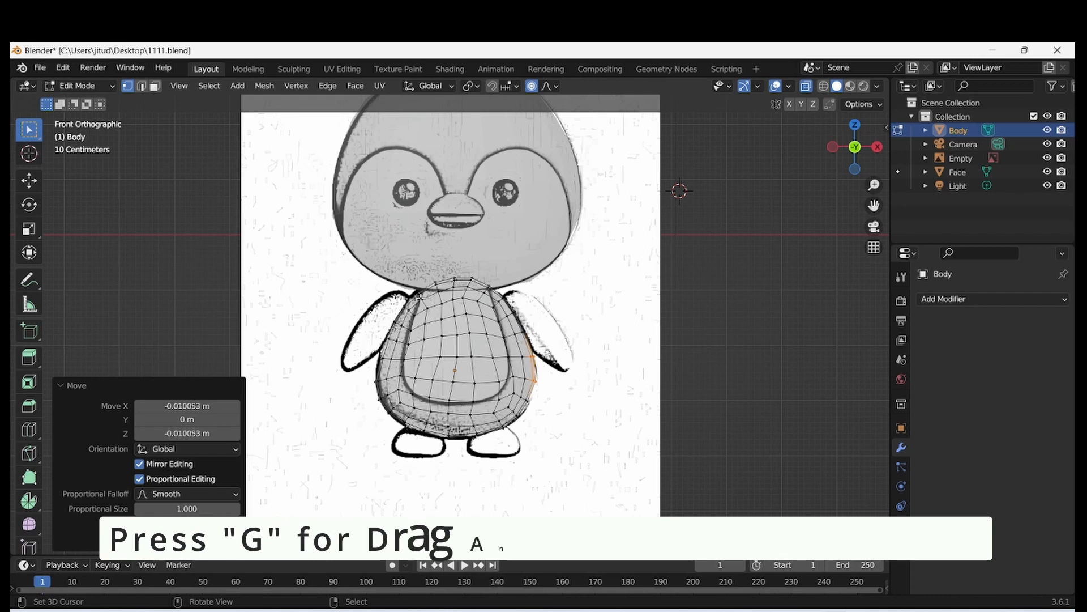
- Move the Body's upper-left shoulder vertices about 0.02 m inward along X
{"action": "left_click_drag", "start_coordinate": [396, 292], "coordinate": [422, 322]}
{"action": "key", "text": "g"}
{"action": "left_click", "coordinate": [417, 308]}
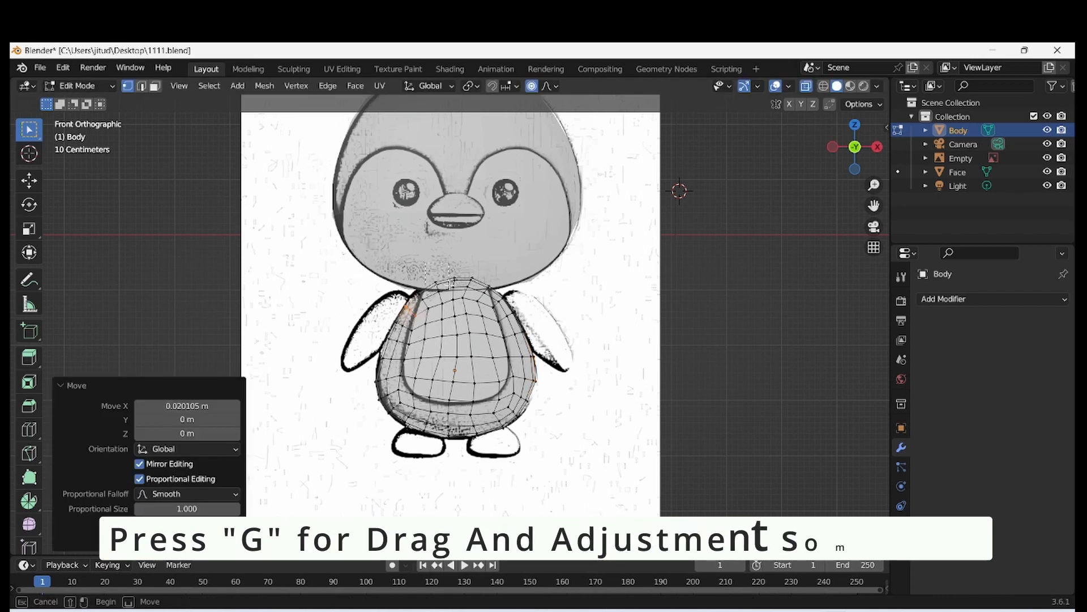
- Scale the Body's upper vertices slightly, and its lower vertices by 1.010, to match the sketch outline
{"action": "left_click_drag", "start_coordinate": [391, 270], "coordinate": [536, 345]}
{"action": "key", "text": "s"}
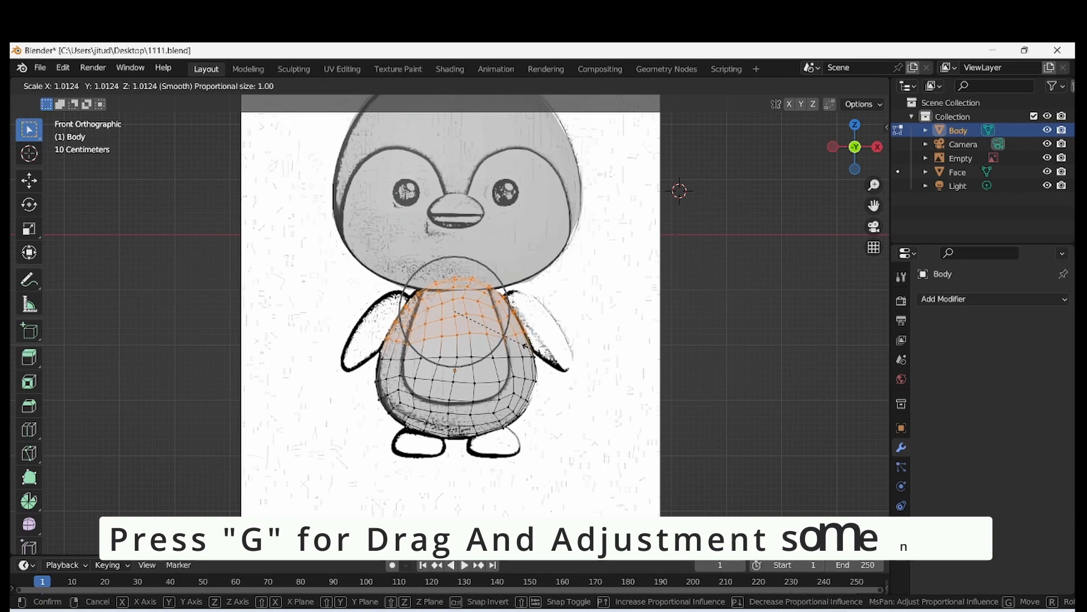
{"action": "left_click", "coordinate": [525, 345]}
{"action": "left_click_drag", "start_coordinate": [541, 363], "coordinate": [363, 456]}
{"action": "key", "text": "s"}
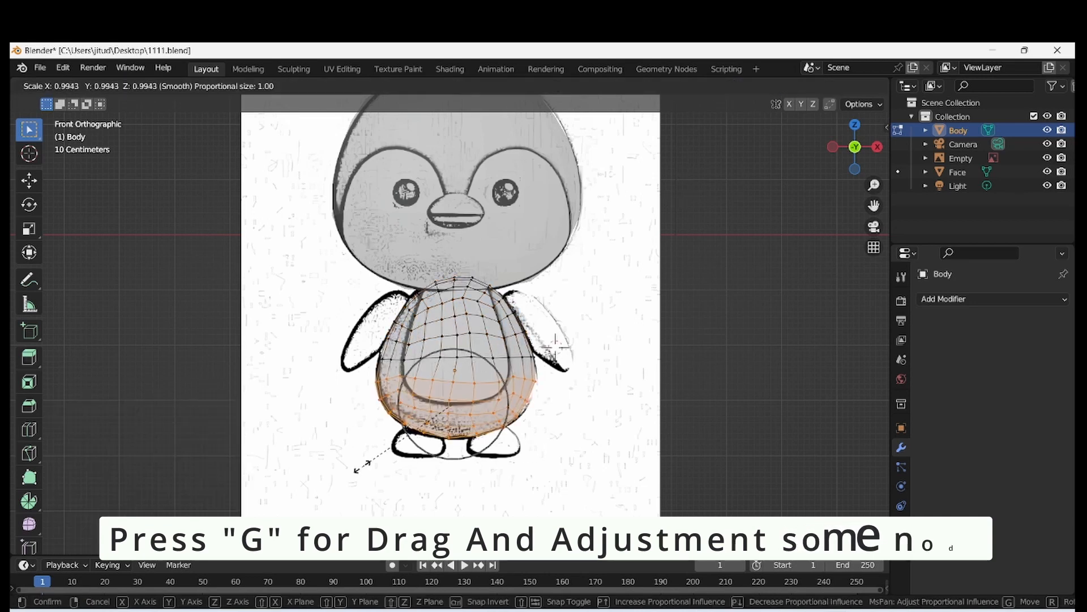
{"action": "left_click", "coordinate": [397, 426]}
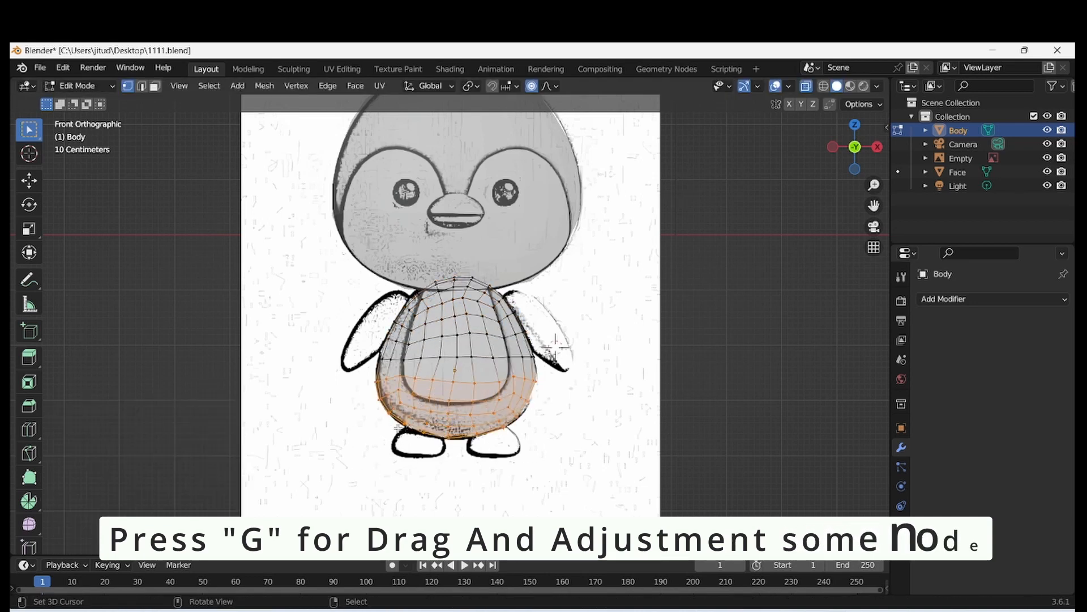
{"action": "key", "text": "s"}
{"action": "left_click", "coordinate": [533, 396]}
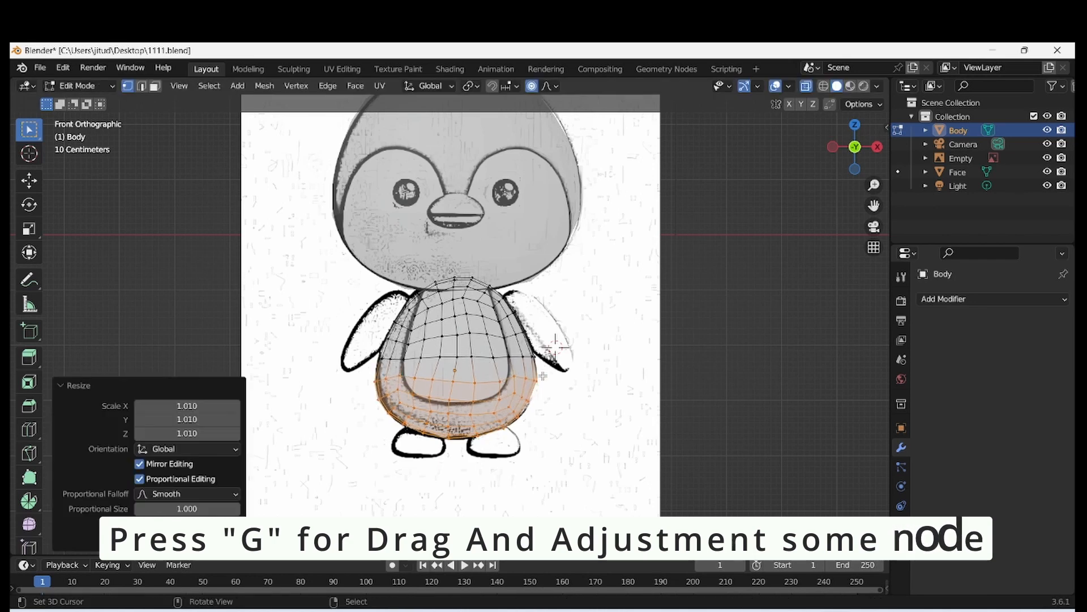
- Move the Body's right-side vertices near the wing tip about 0.03 m inward, adjust the vertex just below them, and finish mesh editing
{"action": "right_click", "coordinate": [534, 356]}
{"action": "key", "text": "g"}
{"action": "left_click", "coordinate": [552, 359]}
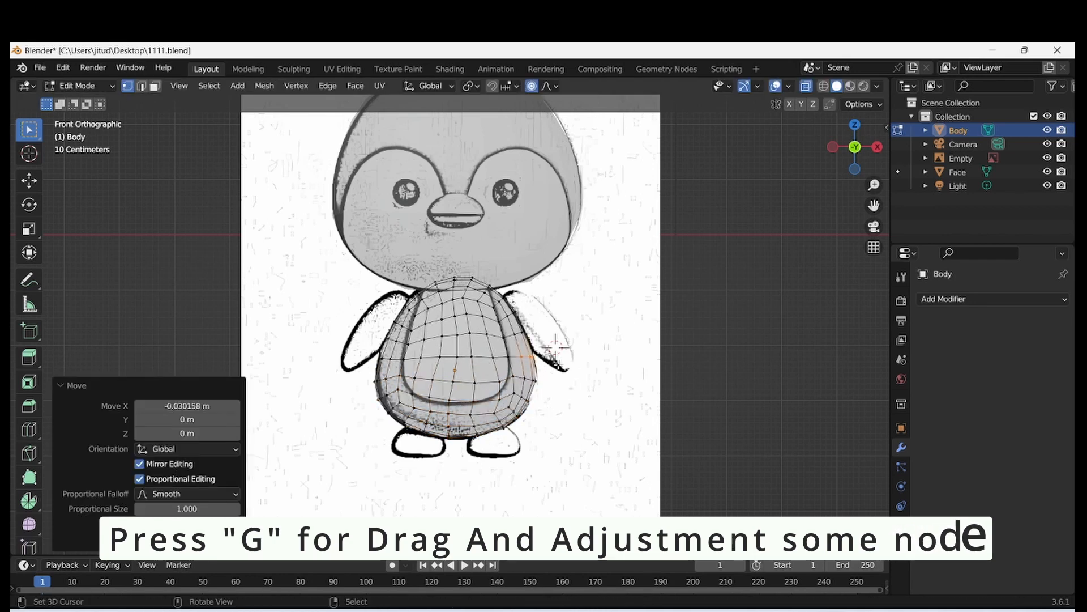
{"action": "right_click", "coordinate": [535, 381]}
{"action": "key", "text": "g"}
{"action": "left_click", "coordinate": [561, 401]}
{"action": "key", "text": "Tab"}
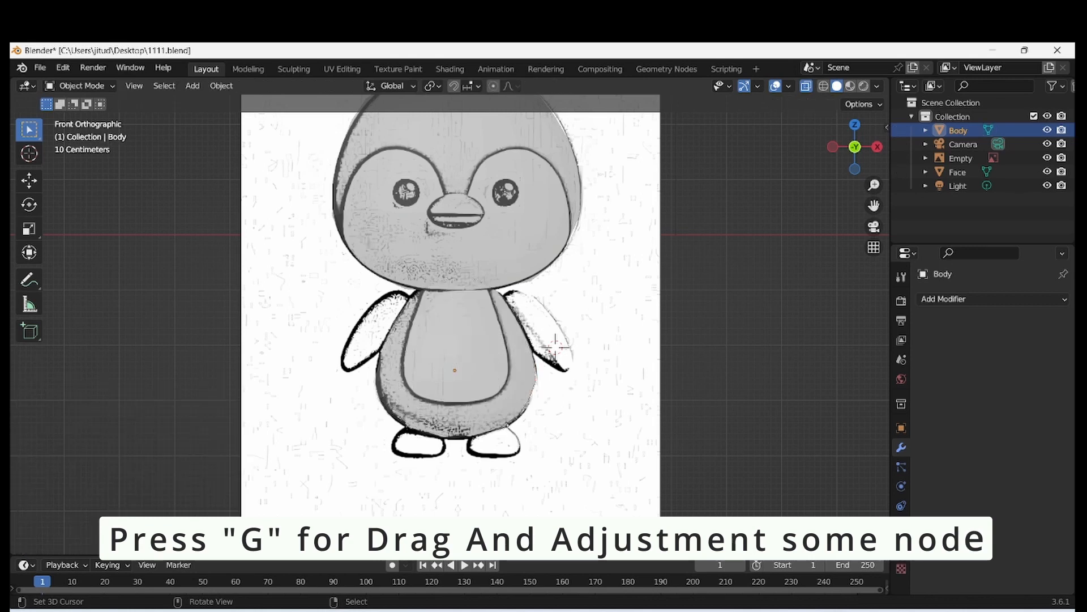
- Turn off X-ray display, switch from the Body to editing the Face mesh, and save the file
{"action": "key", "text": "alt+z"}
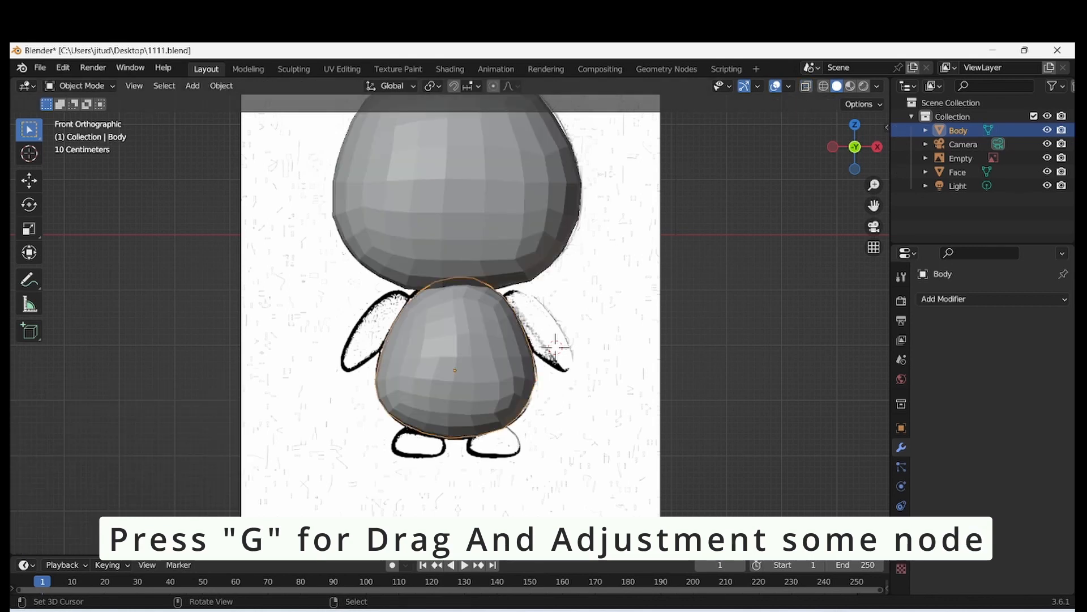
{"action": "key", "text": "Tab"}
{"action": "key", "text": "Tab"}
{"action": "left_click", "coordinate": [957, 172]}
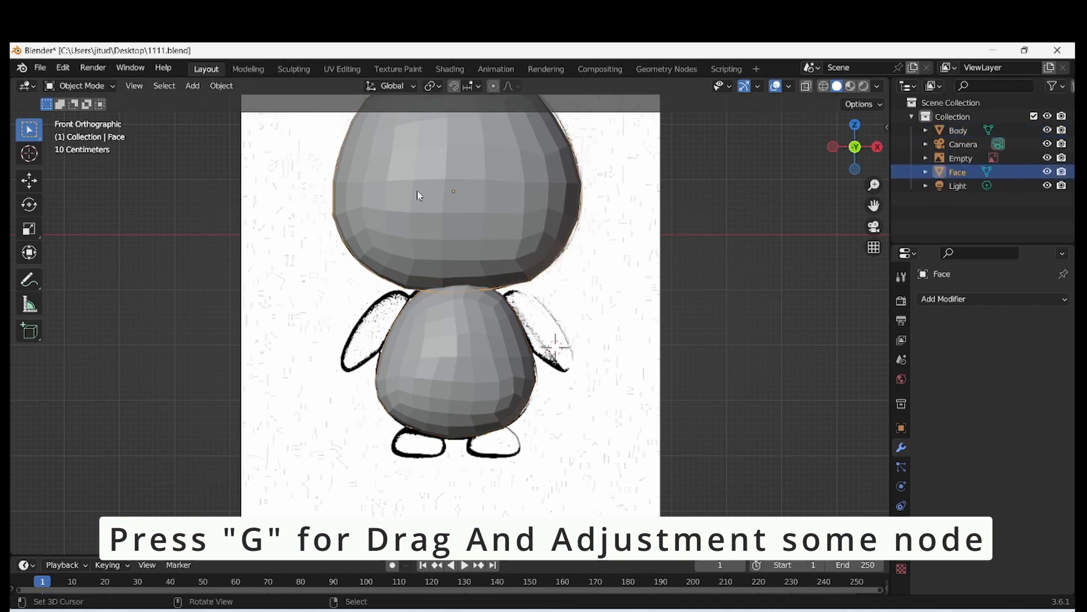
{"action": "key", "text": "Tab"}
{"action": "key", "text": "ctrl+s"}
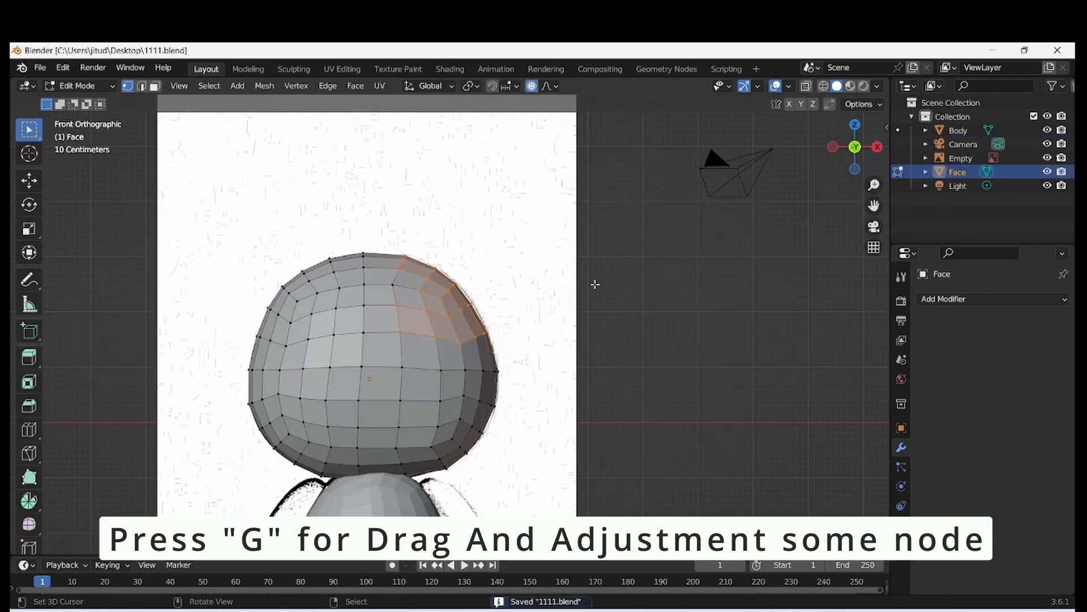
- Select the whole Face mesh in Edit Mode and turn on X-ray to see the sketch through it
{"action": "middle_click_drag", "start_coordinate": [745, 264], "coordinate": [788, 215], "text": "shift"}
{"action": "key", "text": "Tab"}
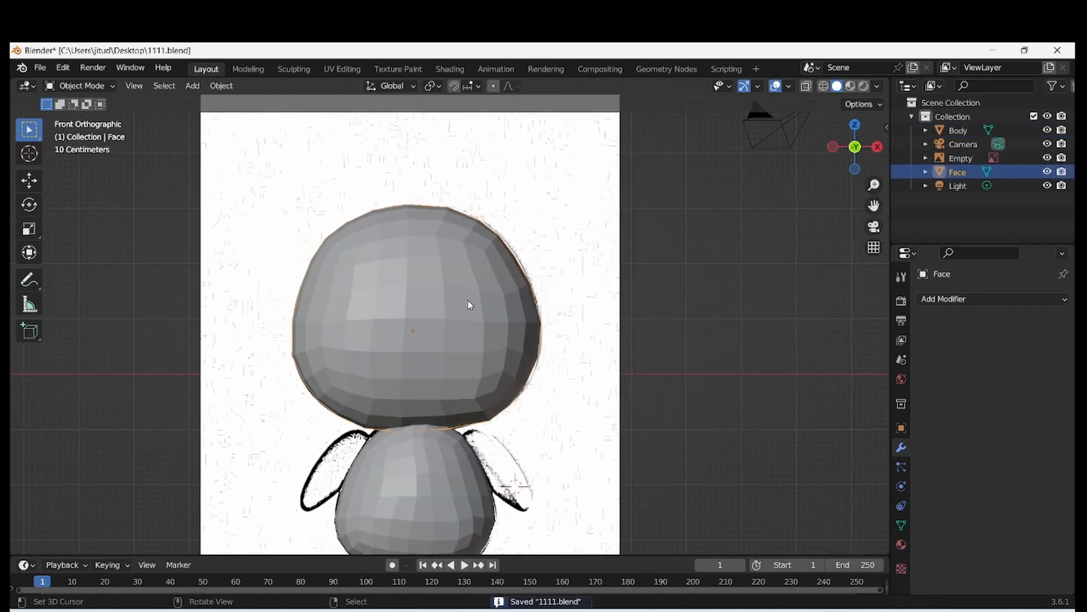
{"action": "key", "text": "Tab"}
{"action": "key", "text": "a"}
{"action": "left_click", "coordinate": [807, 85]}
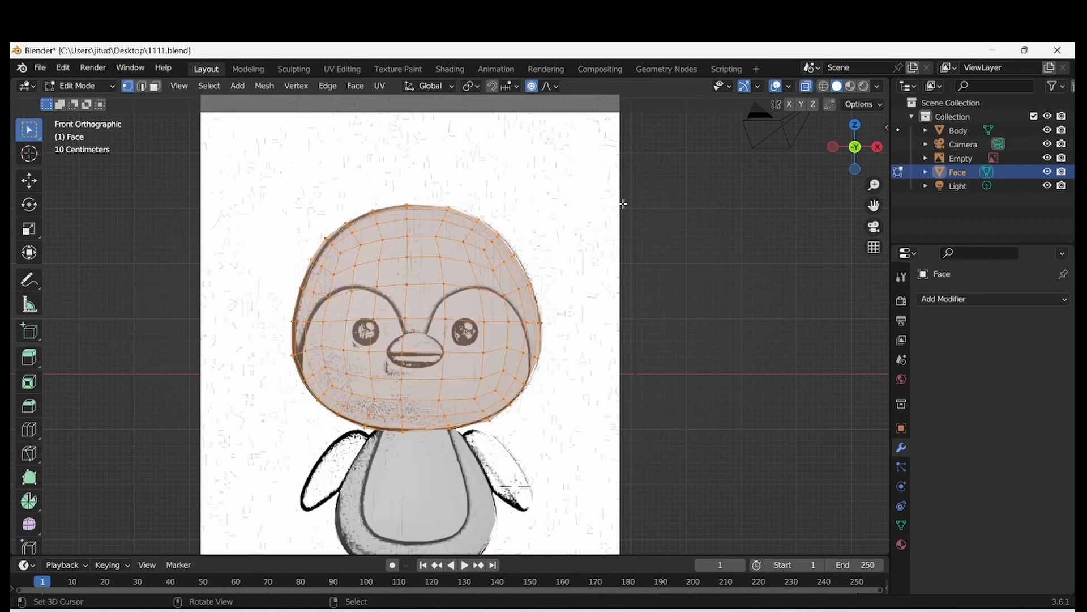
- Select the Face mesh's polygons inside the sketched face patch in face selection mode, from the eyes down to the chin
{"action": "left_click_drag", "start_coordinate": [382, 301], "coordinate": [324, 389]}
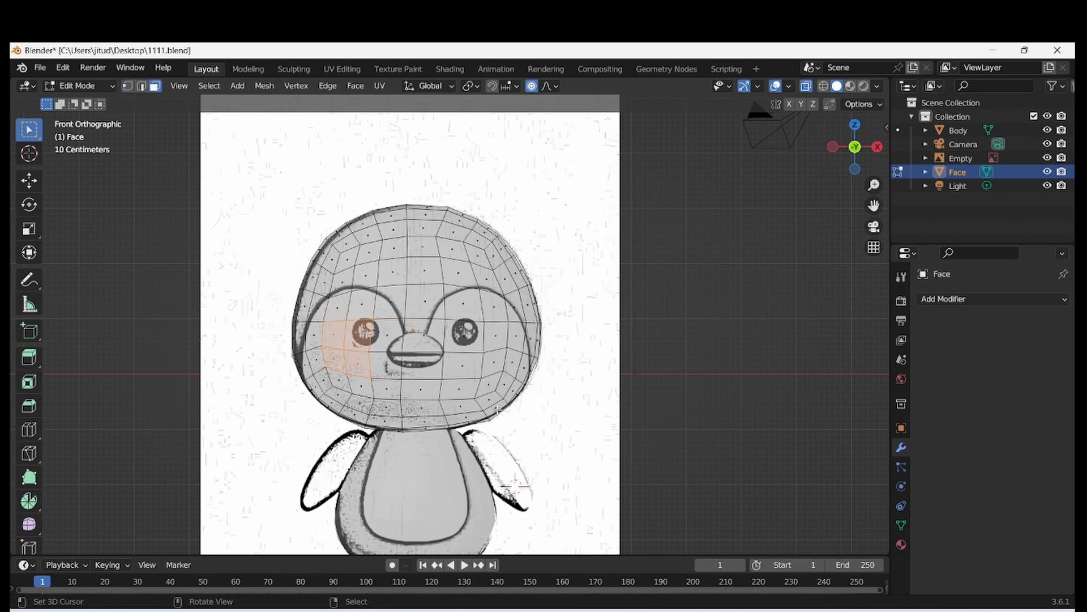
{"action": "left_click_drag", "start_coordinate": [497, 409], "coordinate": [339, 365]}
{"action": "left_click_drag", "start_coordinate": [307, 318], "coordinate": [315, 309]}
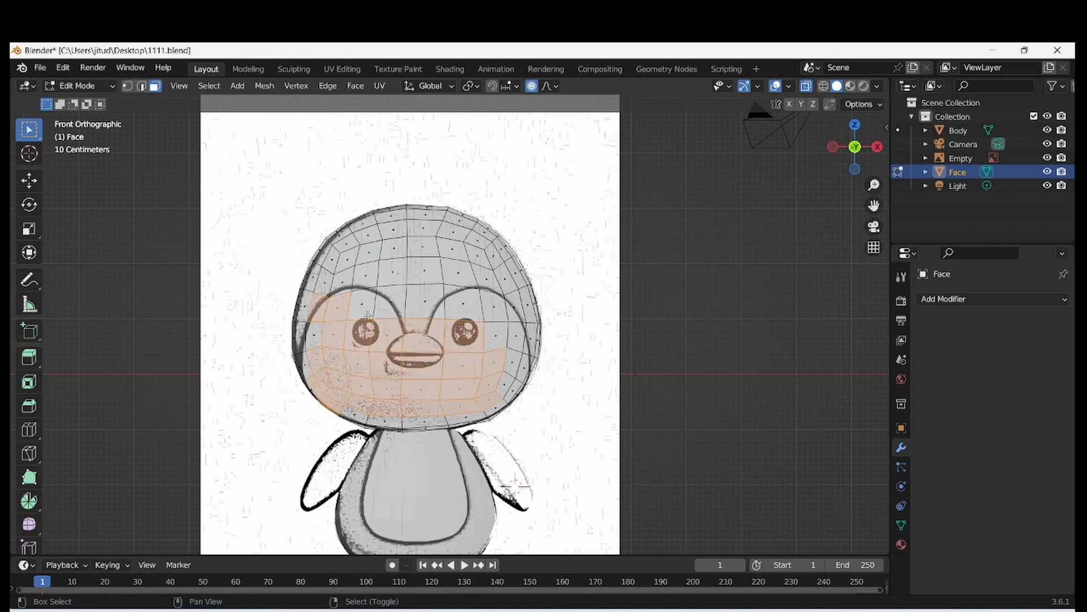
{"action": "left_click_drag", "start_coordinate": [443, 311], "coordinate": [386, 435], "text": "shift"}
{"action": "left_click_drag", "start_coordinate": [323, 406], "coordinate": [399, 436], "text": "shift"}
{"action": "left_click_drag", "start_coordinate": [490, 397], "coordinate": [541, 320], "text": "shift"}
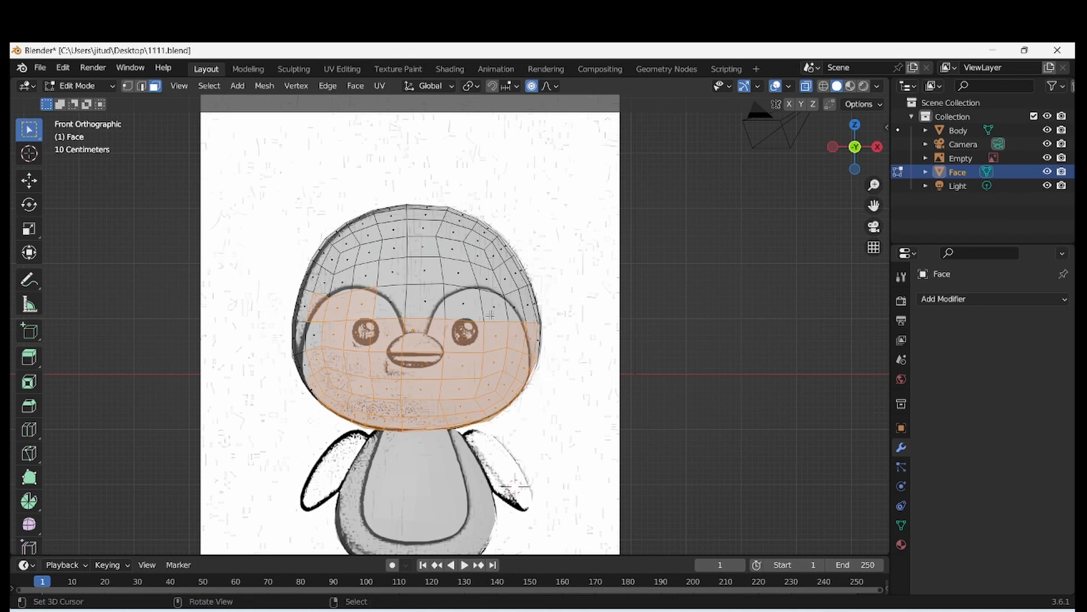
- Redo the polygon selection of the sketched face patch, covering both eye areas, the cheeks, the beak and the chin
{"action": "left_click_drag", "start_coordinate": [466, 343], "coordinate": [460, 303]}
{"action": "key", "text": "ctrl+z"}
{"action": "key", "text": "ctrl+z"}
{"action": "left_click_drag", "start_coordinate": [531, 417], "coordinate": [543, 437], "text": "ctrl"}
{"action": "key", "text": "ctrl+z"}
{"action": "mouse_move", "coordinate": [457, 320]}
{"action": "left_mouse_down", "text": "shift"}
{"action": "mouse_move", "coordinate": [551, 393]}
{"action": "mouse_move", "coordinate": [499, 310]}
{"action": "mouse_move", "coordinate": [460, 301]}
{"action": "left_mouse_up", "text": "shift"}
{"action": "left_click_drag", "start_coordinate": [379, 312], "coordinate": [298, 434], "text": "shift"}
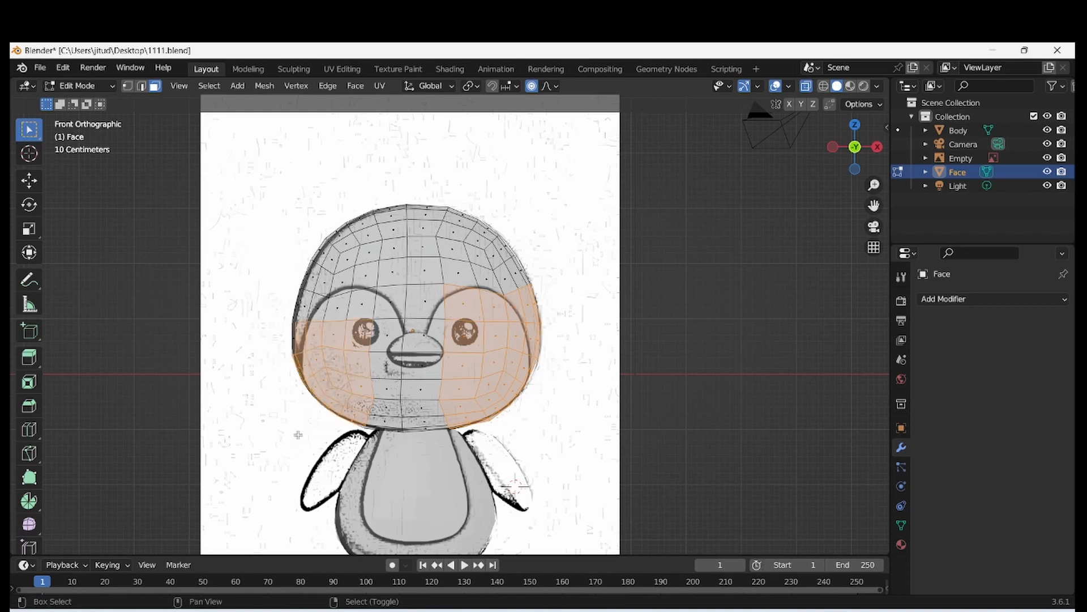
{"action": "left_click_drag", "start_coordinate": [431, 365], "coordinate": [309, 338], "text": "shift"}
{"action": "left_click_drag", "start_coordinate": [379, 321], "coordinate": [342, 306], "text": "shift"}
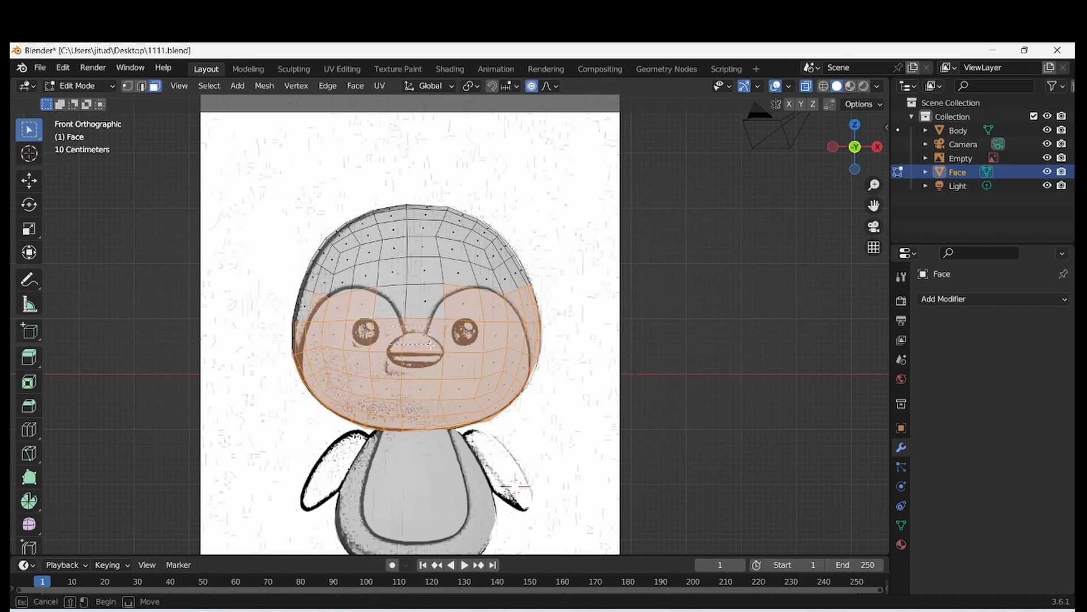
{"action": "key", "text": "Tab"}
{"action": "key", "text": "Tab"}
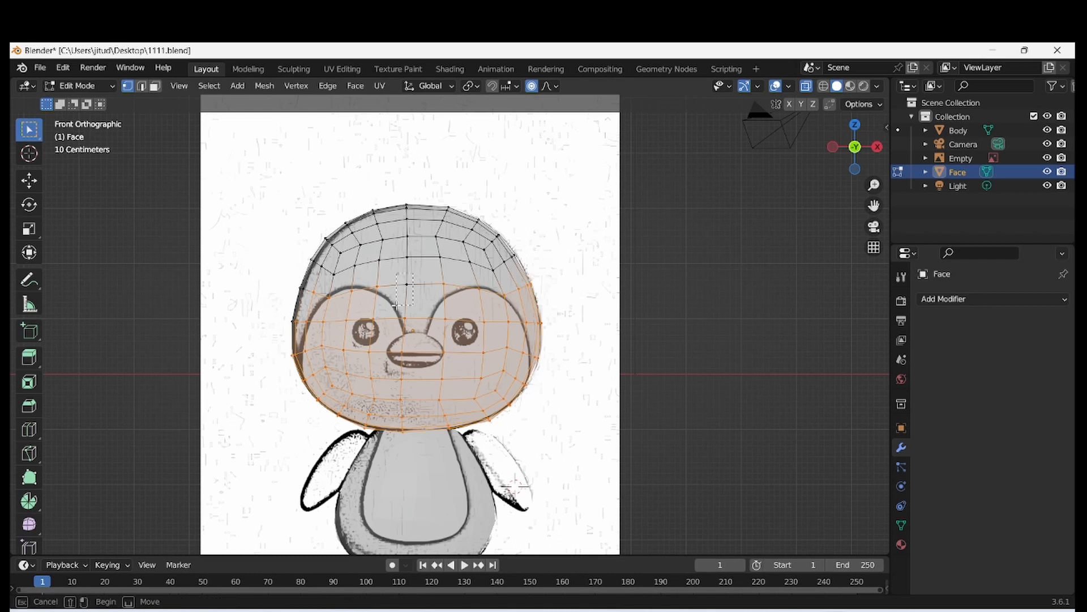
- Move the vertex above the beak about 0.23 m left and 0.33 m down, adjust its left neighbour, and turn off proportional editing
{"action": "left_click", "coordinate": [416, 279], "text": "alt"}
{"action": "key", "text": "g"}
{"action": "left_click", "coordinate": [401, 314]}
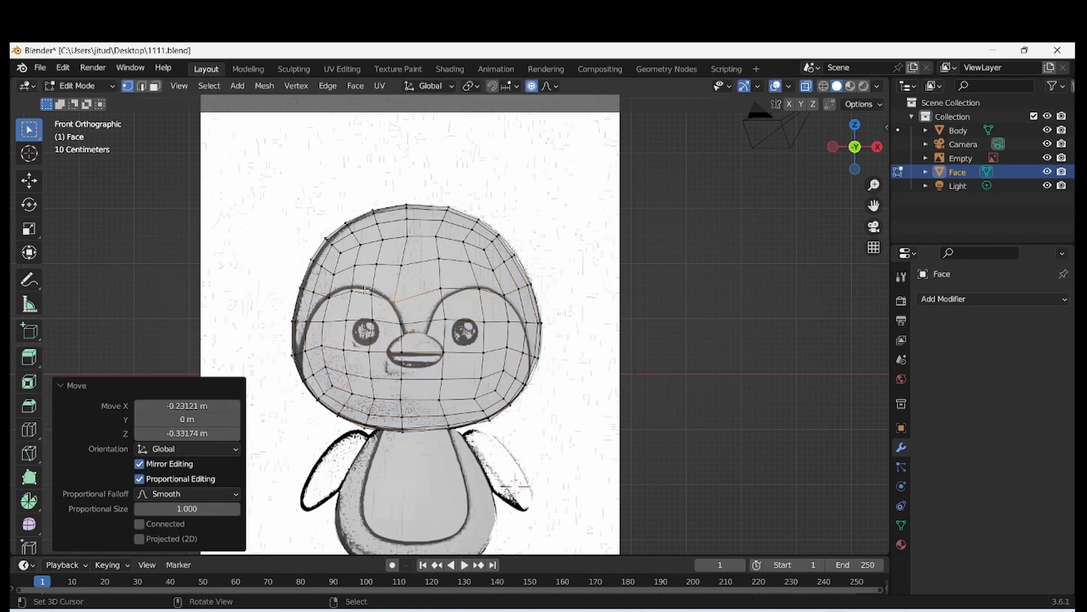
{"action": "key", "text": "ctrl+z"}
{"action": "key", "text": "g"}
{"action": "left_click", "coordinate": [459, 160]}
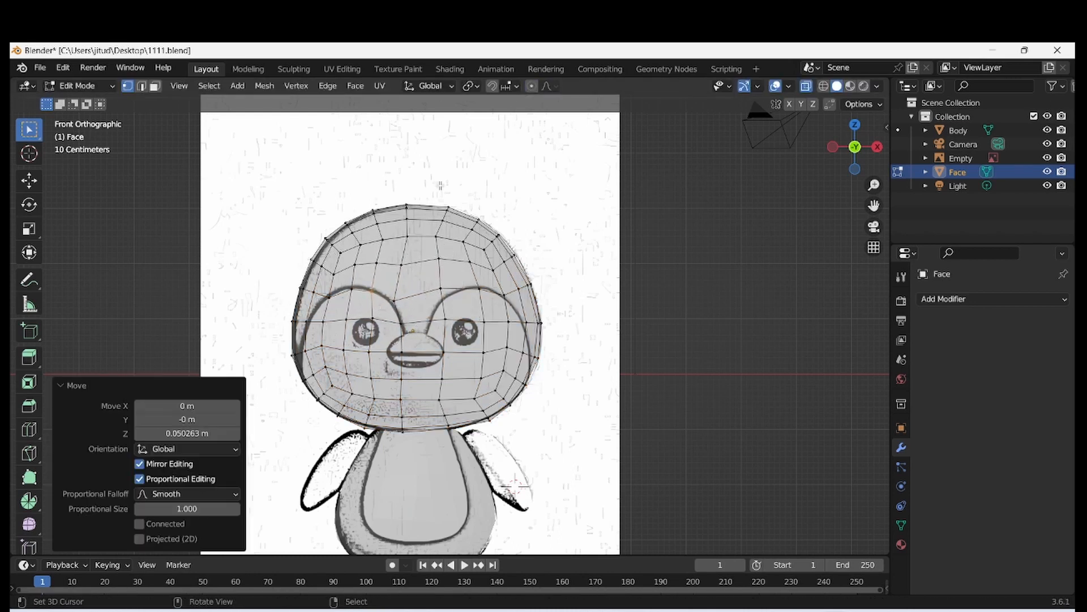
- Turn on the Screencast Keys overlay in the viewport
{"action": "left_click", "coordinate": [392, 301]}
{"action": "left_click", "coordinate": [887, 128]}
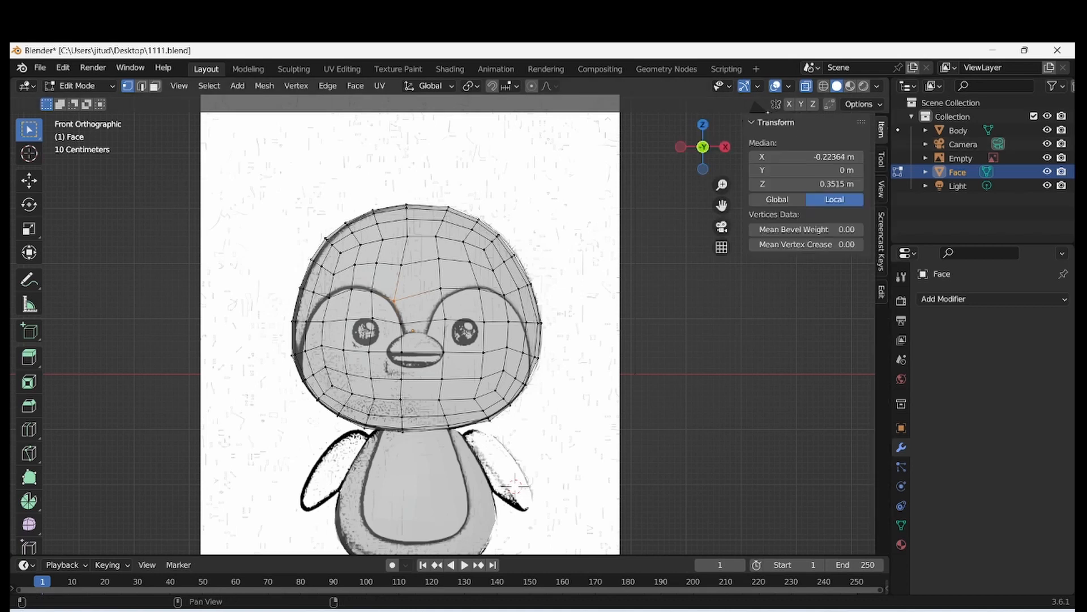
{"action": "left_click", "coordinate": [882, 239]}
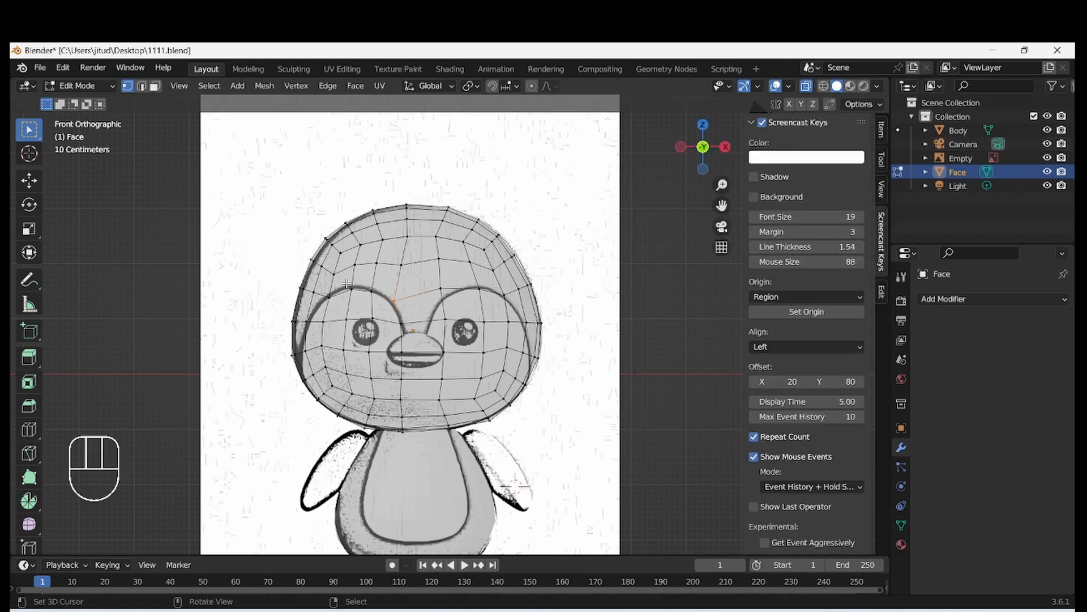
- Fit the brow vertices to the sketch, nudging the left arc's top vertex 0.01 m and moving the one above the right beak side 0.28 m inward
{"action": "key", "text": "g"}
{"action": "left_click", "coordinate": [379, 280]}
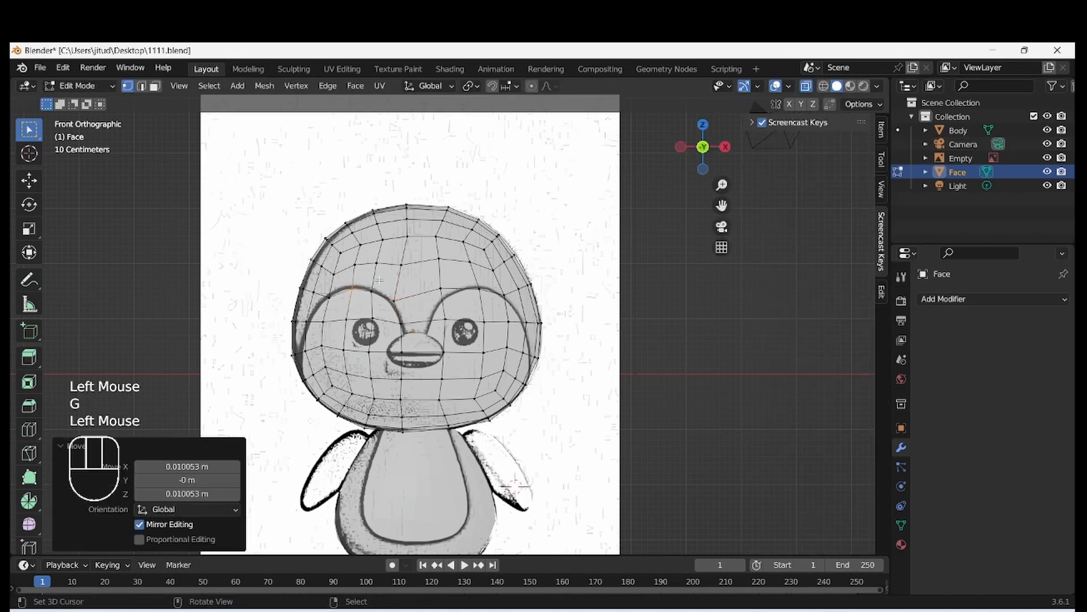
{"action": "left_click", "coordinate": [456, 305]}
{"action": "key", "text": "g"}
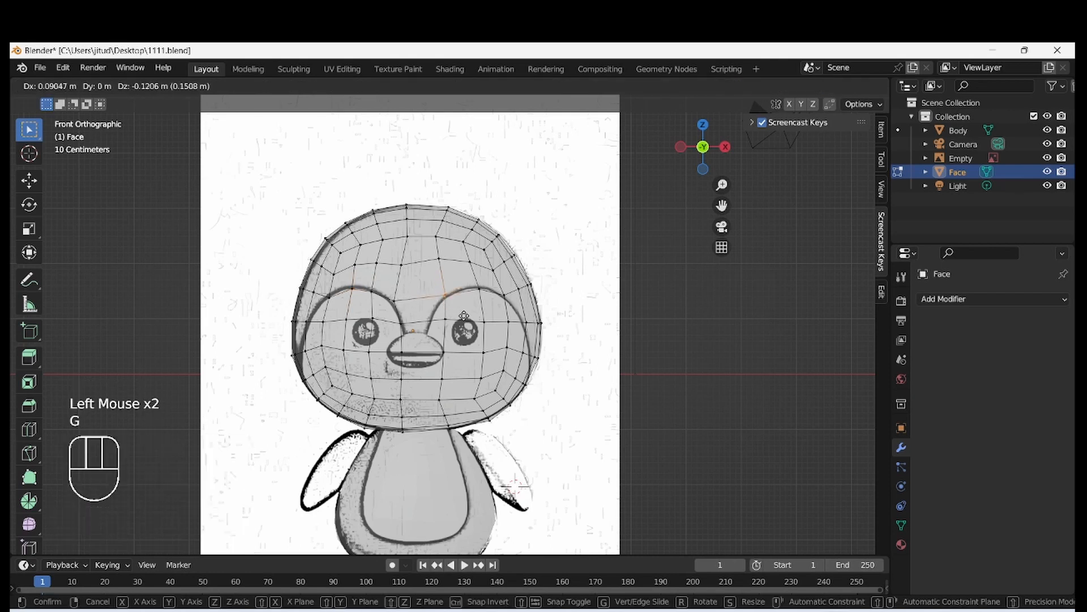
{"action": "left_click", "coordinate": [451, 313]}
{"action": "left_click", "coordinate": [452, 313]}
{"action": "key", "text": "g"}
{"action": "left_click", "coordinate": [451, 336]}
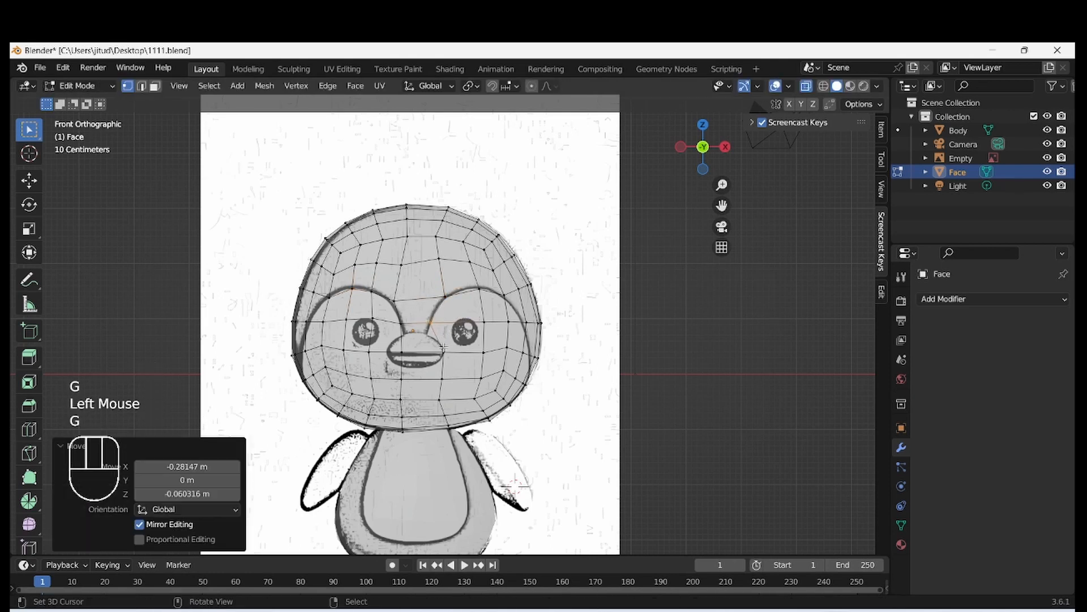
- Move the vertices beside and below the beak's right side inward, the lower one about 0.16 m left and 0.01 m up
{"action": "left_click", "coordinate": [447, 354]}
{"action": "key", "text": "g"}
{"action": "left_click", "coordinate": [455, 368]}
{"action": "left_click", "coordinate": [441, 391]}
{"action": "key", "text": "g"}
{"action": "left_click", "coordinate": [451, 404]}
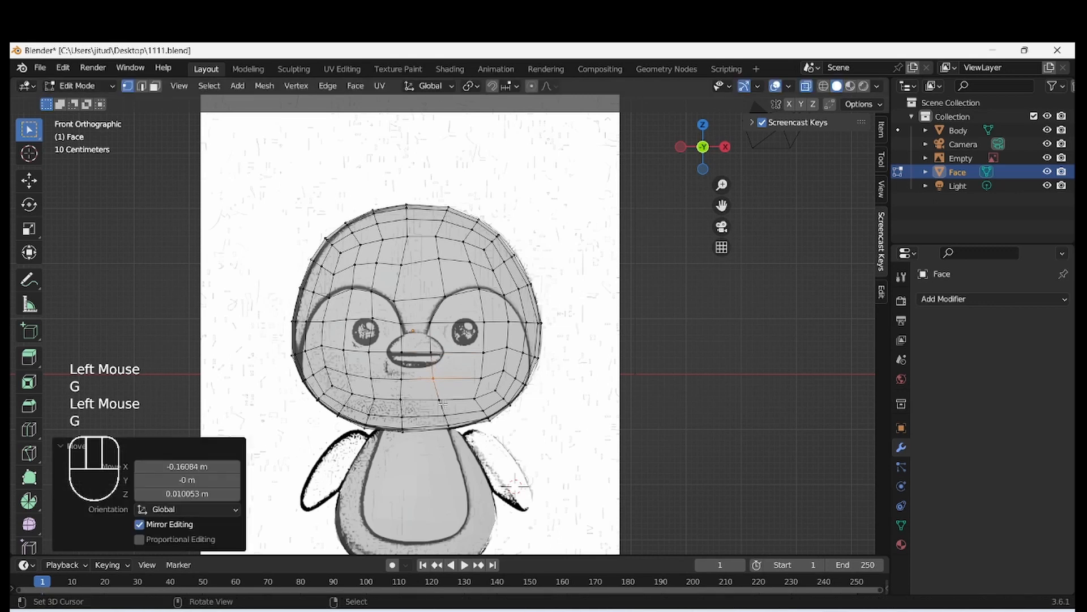
- Align the chin vertices below the beak, moving the lower two about 0.21 m and 0.26 m left and slightly down
{"action": "key", "text": "g"}
{"action": "left_click", "coordinate": [450, 414]}
{"action": "key", "text": "g"}
{"action": "left_click", "coordinate": [449, 430]}
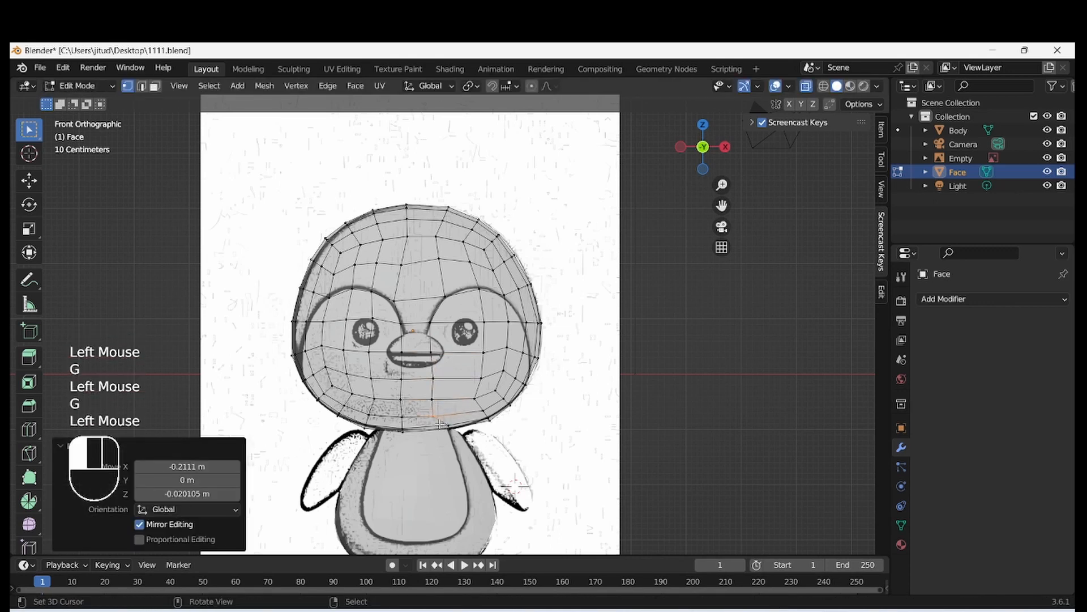
{"action": "key", "text": "g"}
{"action": "left_click", "coordinate": [447, 443]}
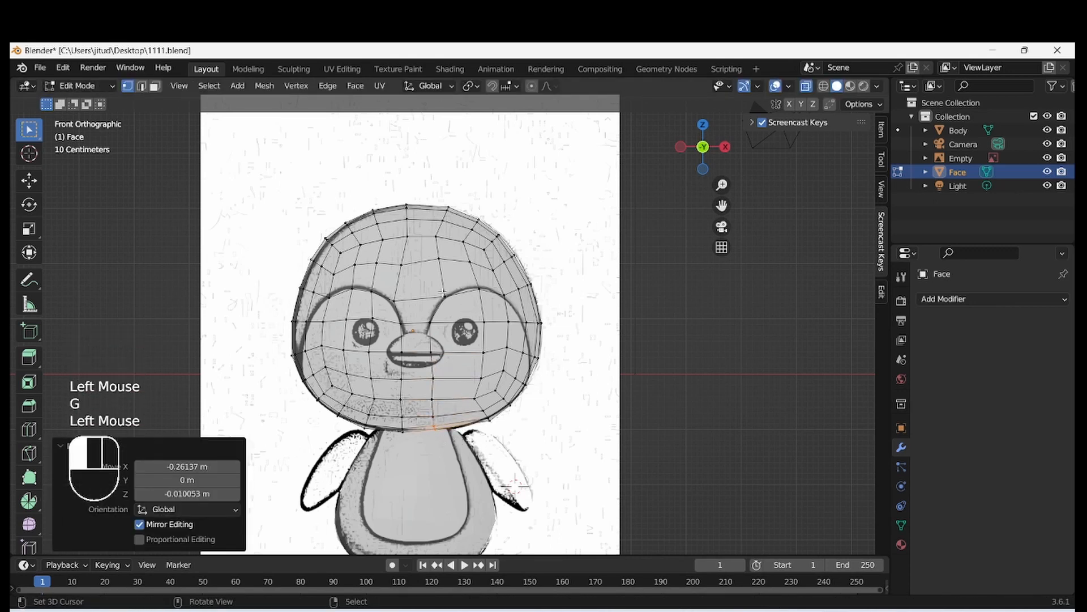
- Fit the right brow and cheek vertices to the sketched face patch outline, moving the cheek vertex about 0.12 m outward and 0.01 m up
{"action": "key", "text": "g"}
{"action": "left_click", "coordinate": [476, 289]}
{"action": "key", "text": "g"}
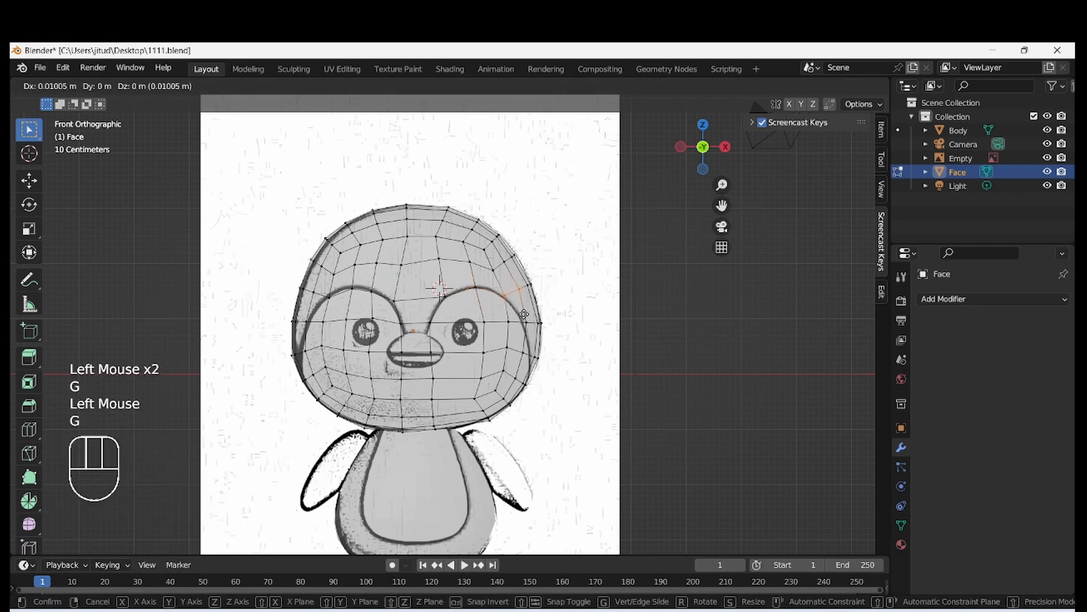
{"action": "left_click", "coordinate": [517, 315]}
{"action": "key", "text": "g"}
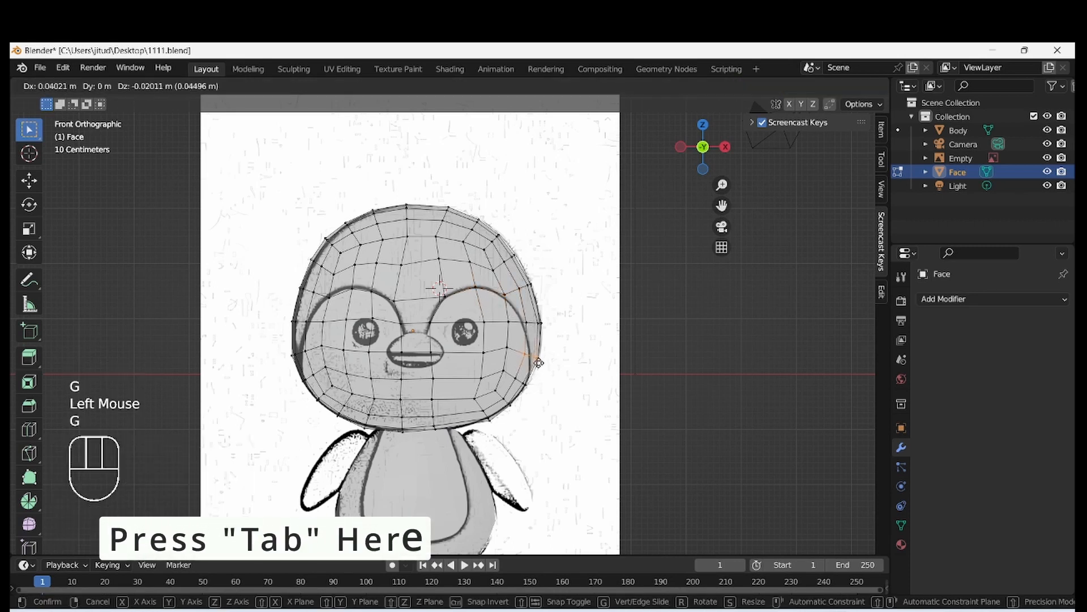
{"action": "left_click", "coordinate": [519, 347]}
{"action": "left_click", "coordinate": [633, 436]}
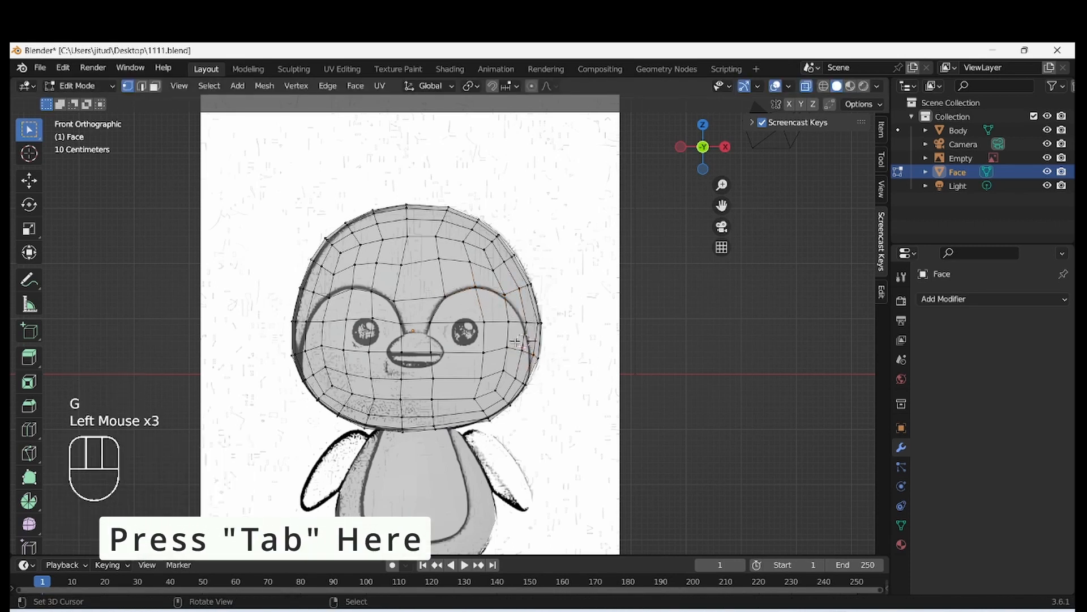
{"action": "key", "text": "g"}
{"action": "left_click", "coordinate": [521, 342]}
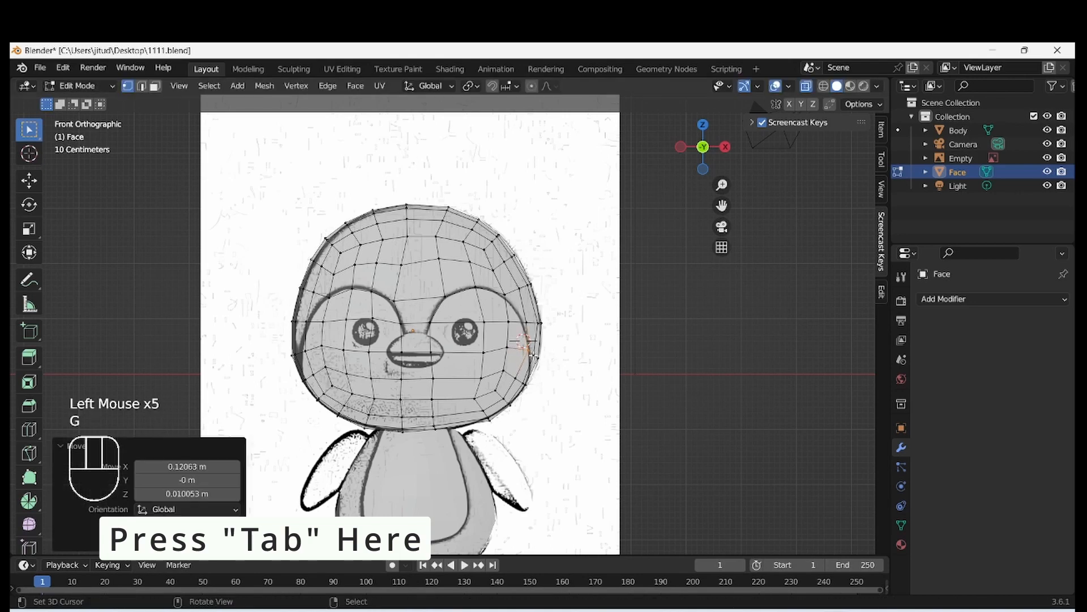
- Move the left cheek vertex about 0.07 m outward and 0.03 m down onto the sketched face patch outline
{"action": "left_click", "coordinate": [302, 349]}
{"action": "key", "text": "g"}
{"action": "left_click", "coordinate": [323, 318]}
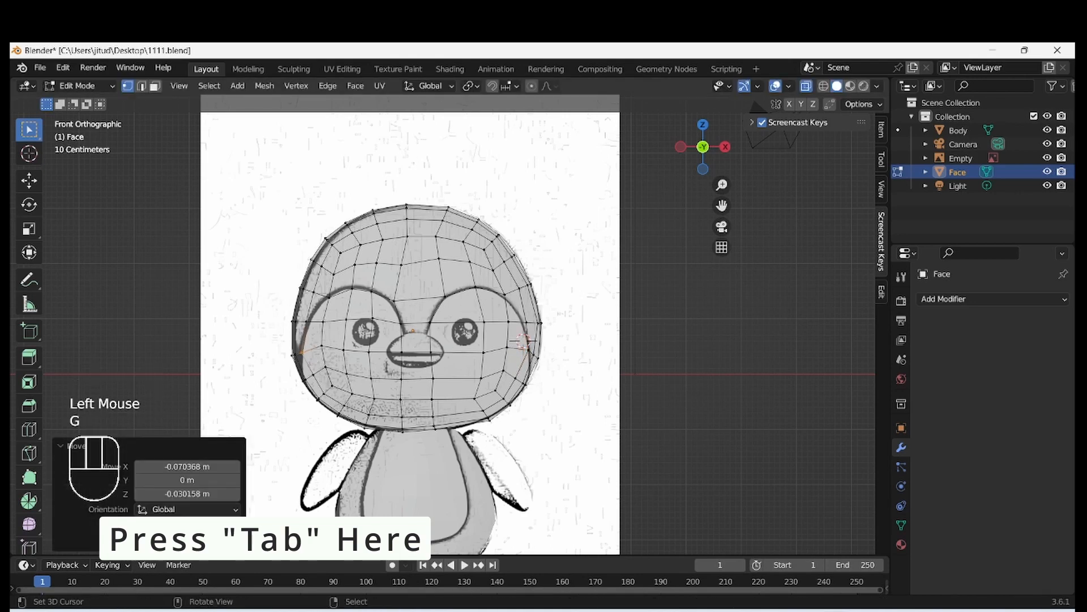
{"action": "key", "text": "g"}
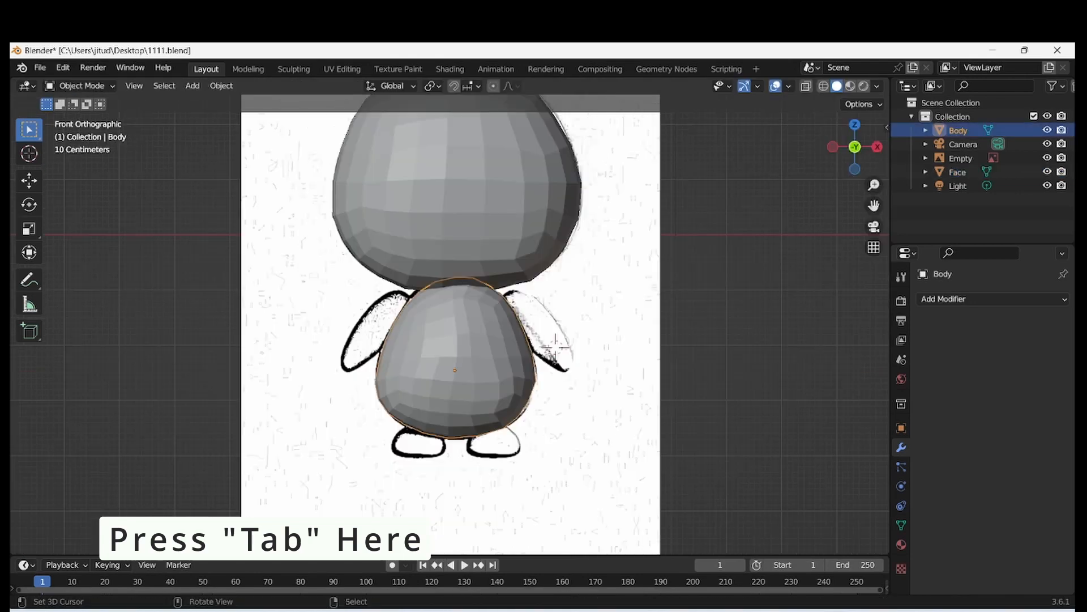
- Switch from the Body to editing the Face mesh and save the file
{"action": "key", "text": "Tab"}
{"action": "key", "text": "Tab"}
{"action": "left_click", "coordinate": [957, 172]}
{"action": "key", "text": "Tab"}
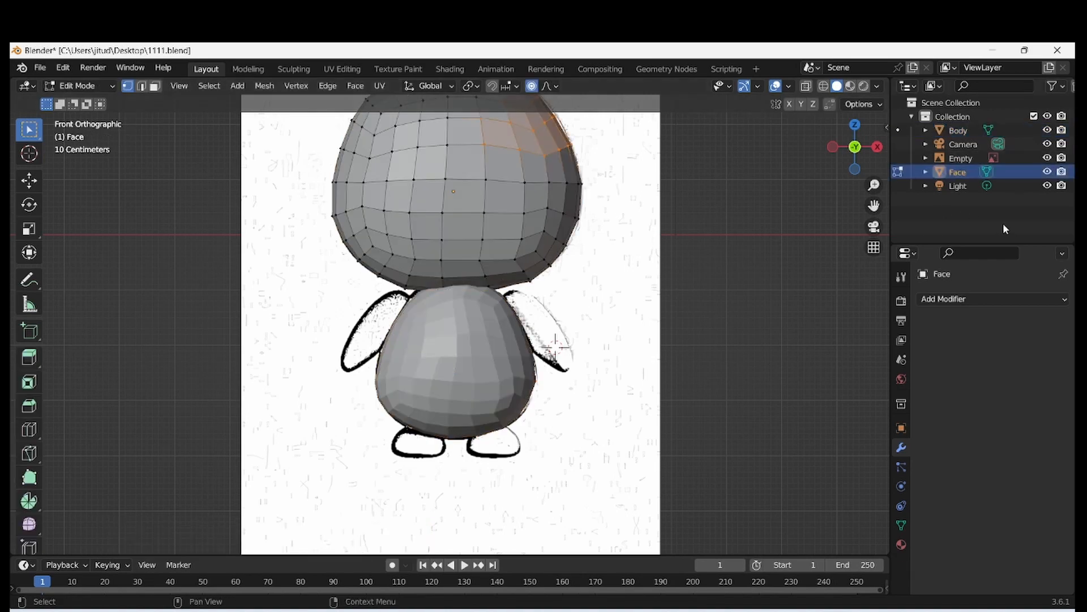
{"action": "left_click_drag", "start_coordinate": [874, 205], "coordinate": [790, 392]}
{"action": "key", "text": "ctrl+s"}
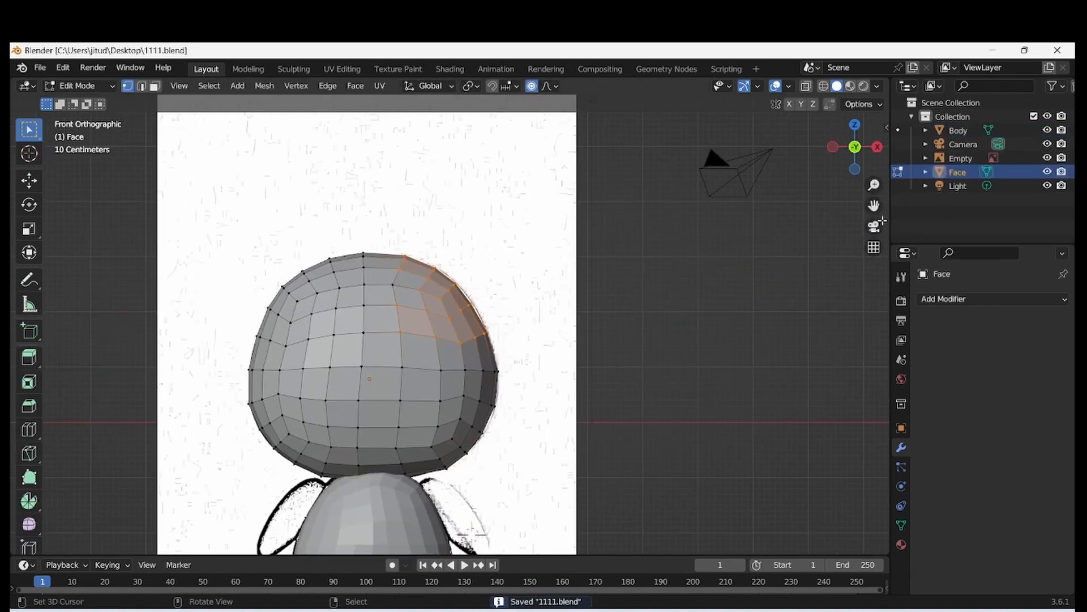
- Select all of the Face mesh's vertices and turn on X-ray display
{"action": "middle_click_drag", "start_coordinate": [623, 287], "coordinate": [666, 239], "text": "shift"}
{"action": "key", "text": "a"}
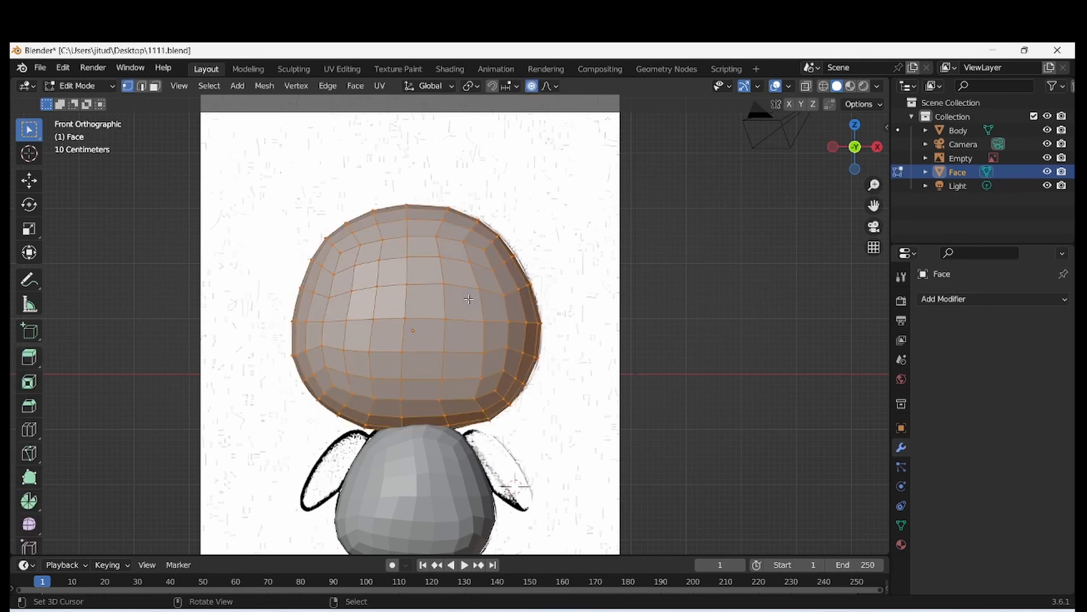
{"action": "left_click", "coordinate": [805, 87]}
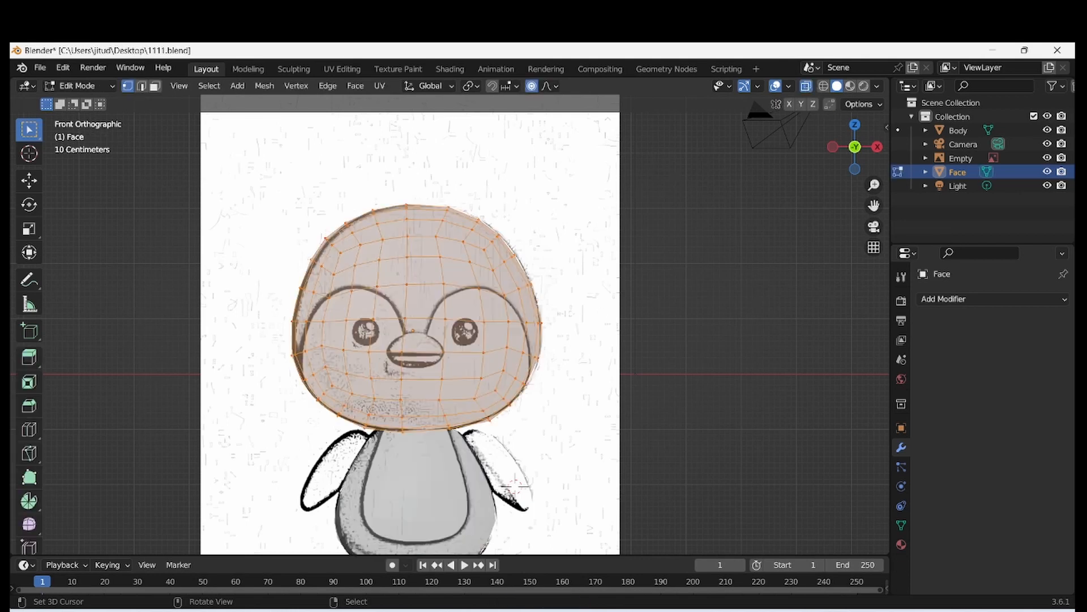
{"action": "left_click_drag", "start_coordinate": [380, 303], "coordinate": [320, 334]}
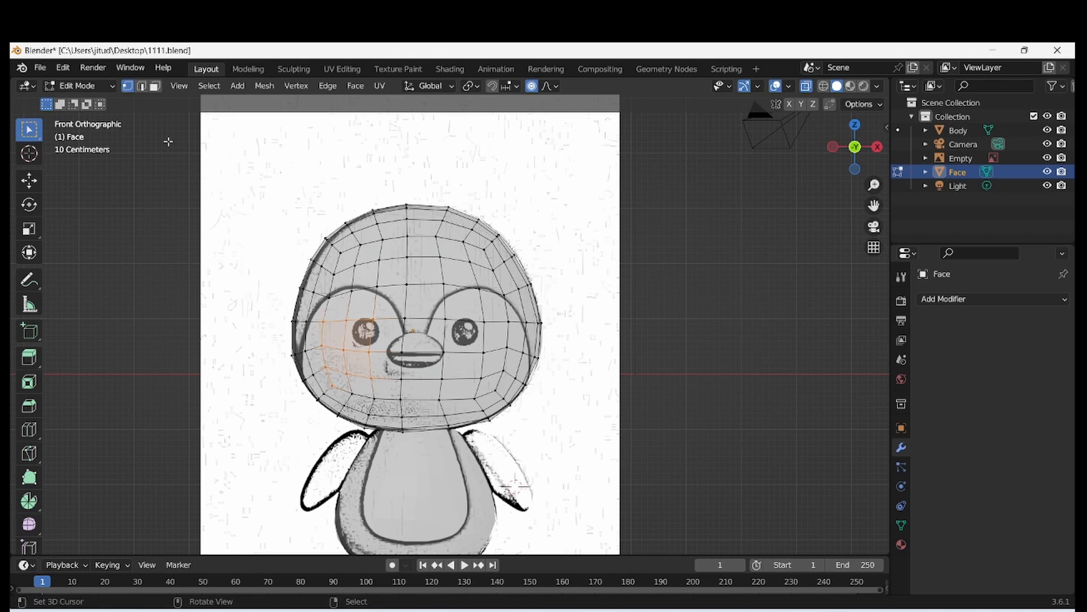
{"action": "left_click_drag", "start_coordinate": [493, 402], "coordinate": [456, 401], "text": "shift"}
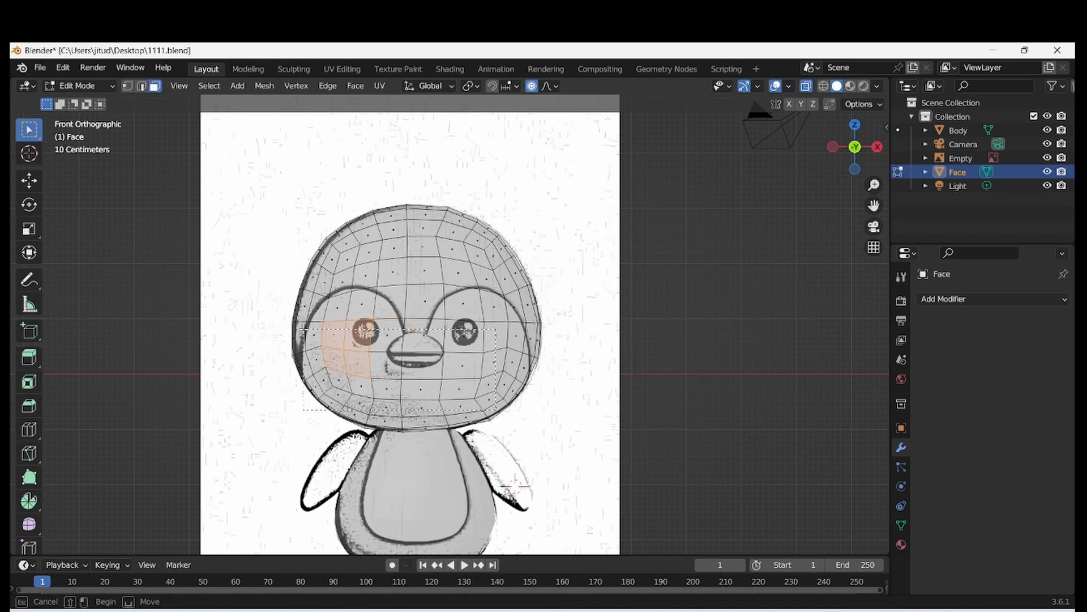
{"action": "left_click_drag", "start_coordinate": [304, 329], "coordinate": [340, 305], "text": "shift"}
{"action": "left_click_drag", "start_coordinate": [486, 312], "coordinate": [396, 425], "text": "shift"}
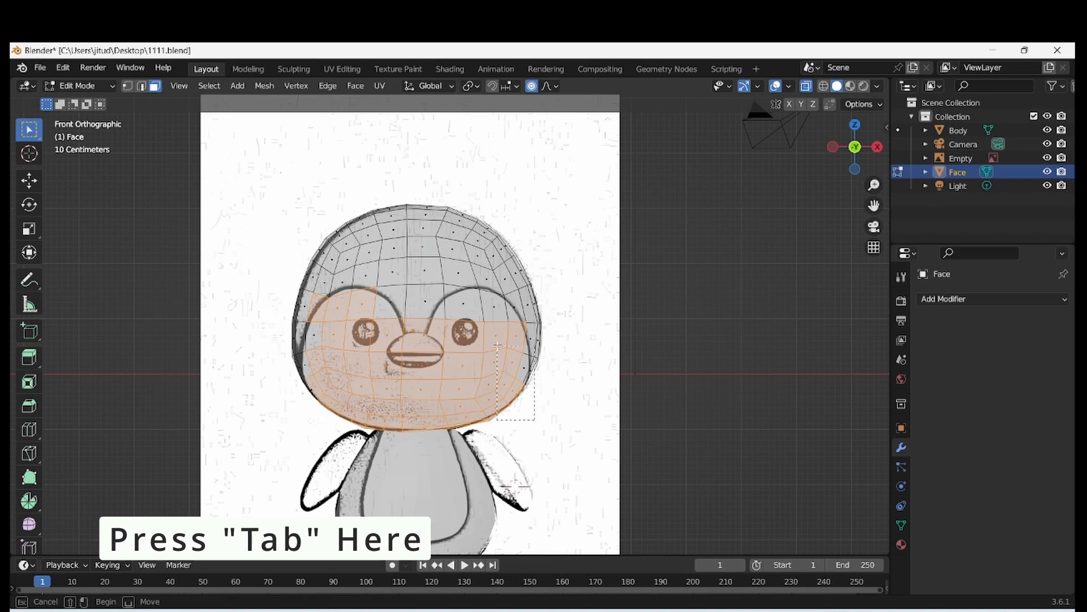
{"action": "left_click_drag", "start_coordinate": [517, 307], "coordinate": [457, 368]}
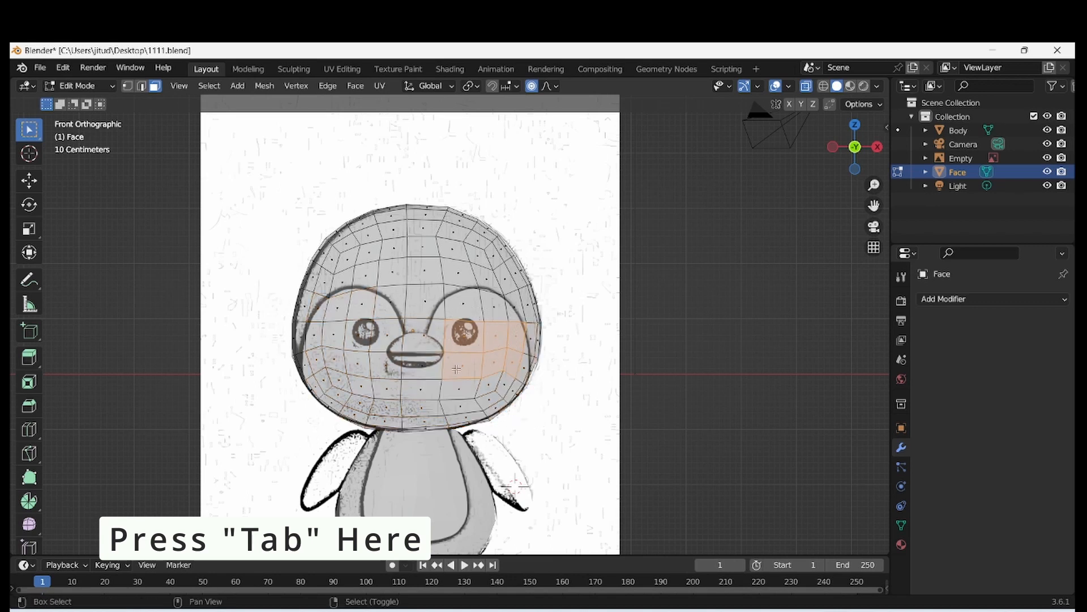
{"action": "key", "text": "ctrl+z"}
{"action": "mouse_move", "coordinate": [463, 308]}
{"action": "left_mouse_down", "text": "ctrl"}
{"action": "mouse_move", "coordinate": [530, 341]}
{"action": "mouse_move", "coordinate": [564, 429]}
{"action": "mouse_move", "coordinate": [459, 301]}
{"action": "left_mouse_up", "text": "ctrl"}
{"action": "key", "text": "ctrl+z"}
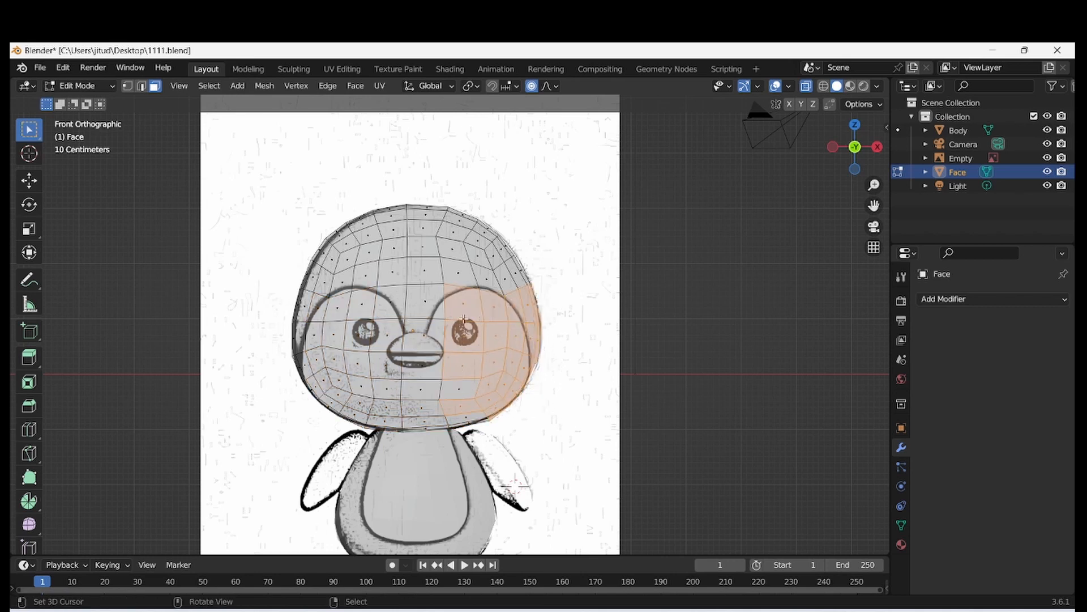
- Try to select the Face mesh's faces covering the cheeks, chin and brows of the sketched face patch
{"action": "mouse_move", "coordinate": [533, 424]}
{"action": "left_mouse_down", "text": "ctrl"}
{"action": "mouse_move", "coordinate": [453, 356]}
{"action": "mouse_move", "coordinate": [547, 437]}
{"action": "left_mouse_up", "text": "ctrl"}
{"action": "key", "text": "ctrl+z"}
{"action": "left_click_drag", "start_coordinate": [453, 324], "coordinate": [460, 301], "text": "shift"}
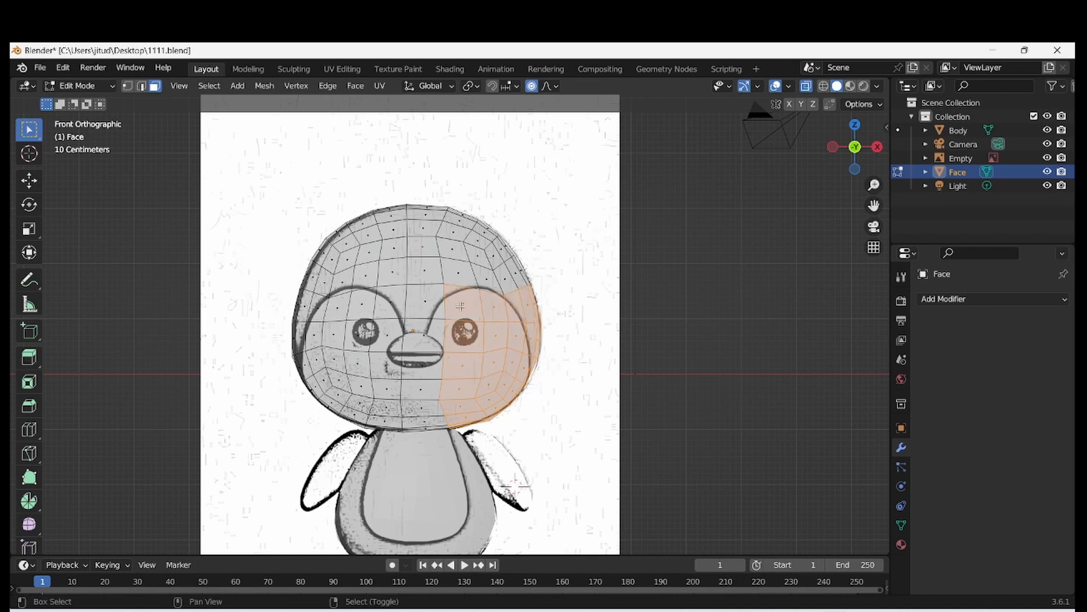
{"action": "left_click_drag", "start_coordinate": [297, 436], "coordinate": [379, 312], "text": "shift"}
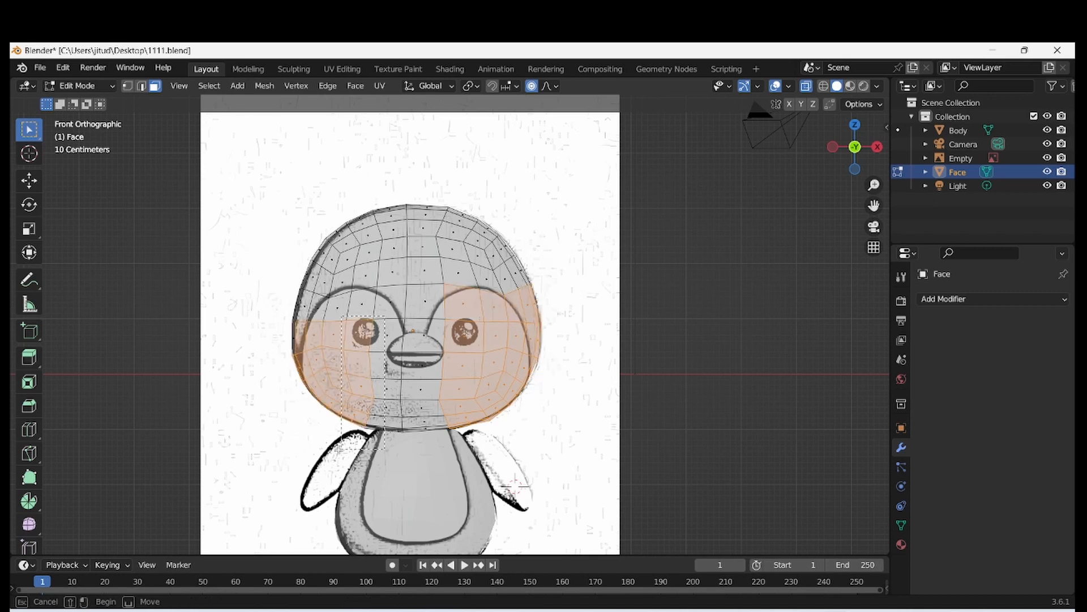
{"action": "left_click_drag", "start_coordinate": [438, 429], "coordinate": [430, 338], "text": "shift"}
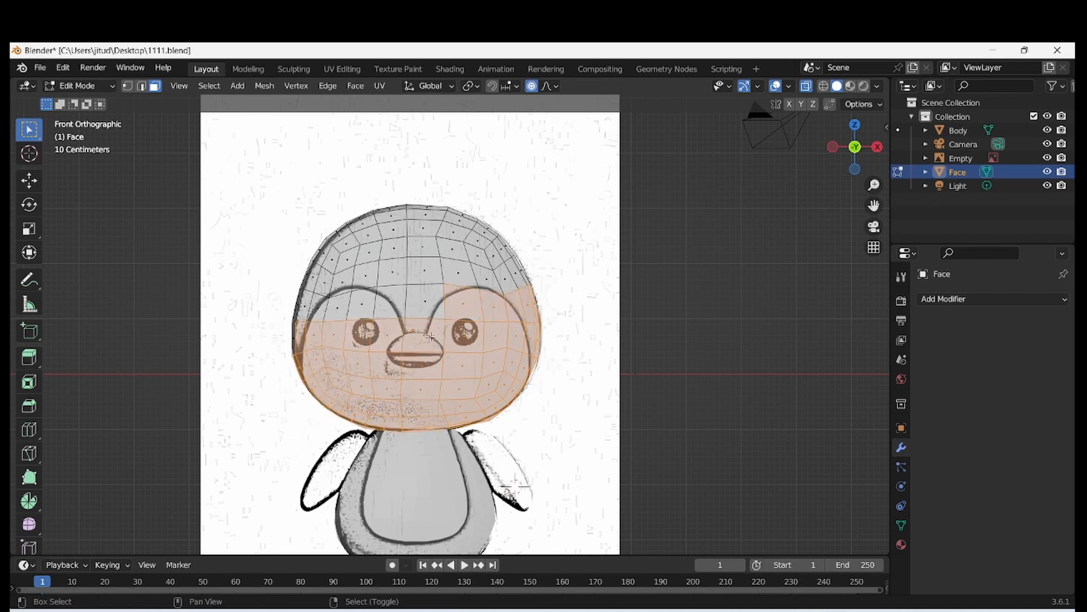
{"action": "mouse_move", "coordinate": [383, 310]}
{"action": "left_mouse_down", "text": "shift"}
{"action": "mouse_move", "coordinate": [313, 295]}
{"action": "mouse_move", "coordinate": [365, 312]}
{"action": "mouse_move", "coordinate": [356, 297]}
{"action": "mouse_move", "coordinate": [371, 304]}
{"action": "left_mouse_up", "text": "shift"}
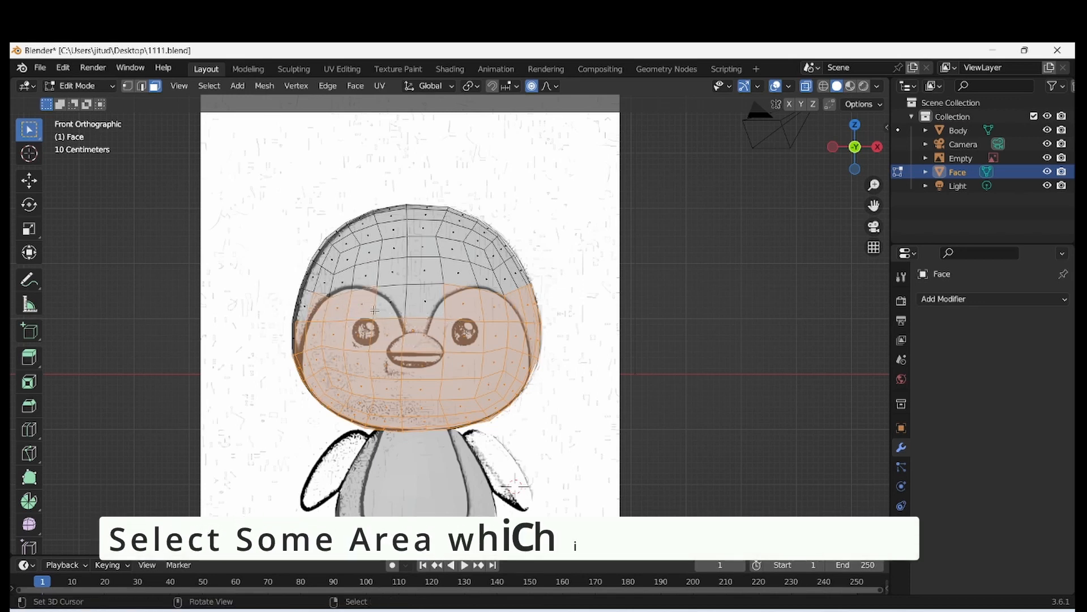
{"action": "key", "text": "Tab"}
{"action": "key", "text": "Tab"}
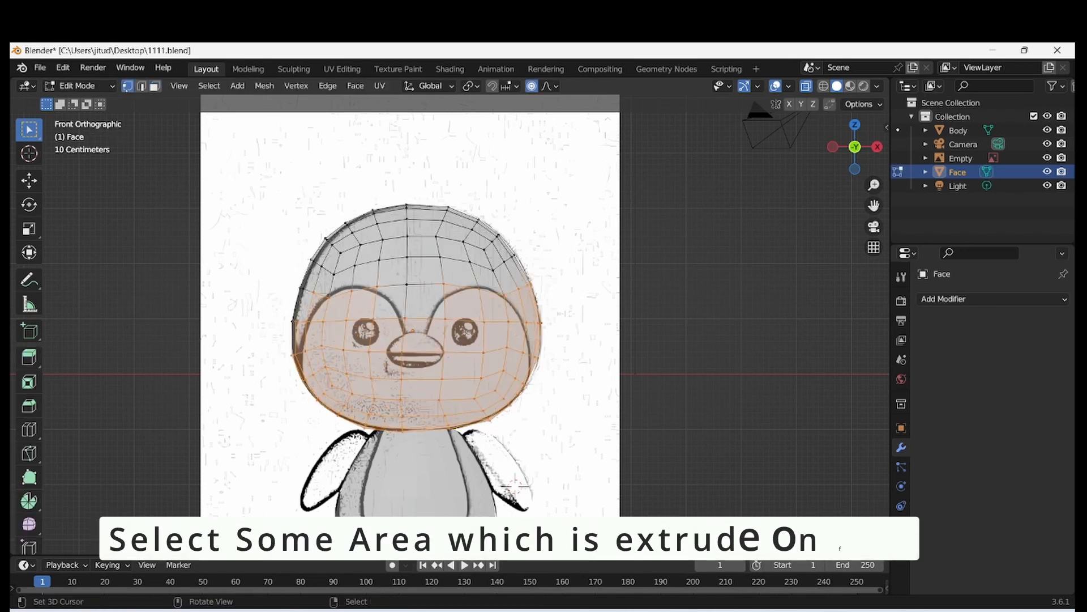
- Move the left brow's inner vertices onto the sketched face patch outline and turn off proportional editing
{"action": "left_click", "coordinate": [415, 277]}
{"action": "key", "text": "g"}
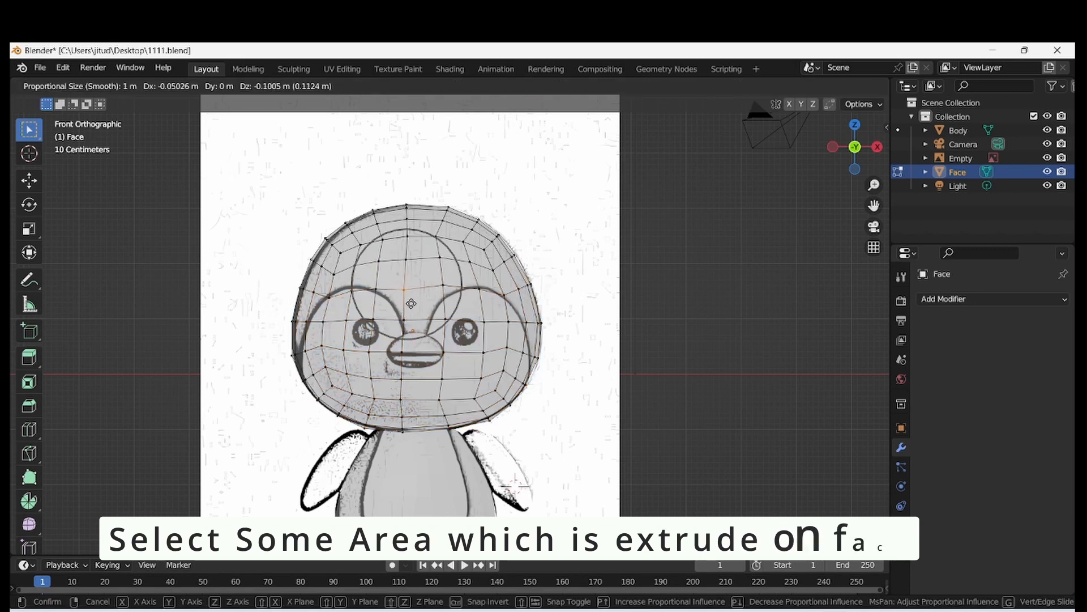
{"action": "left_click", "coordinate": [400, 313]}
{"action": "right_click", "coordinate": [375, 297]}
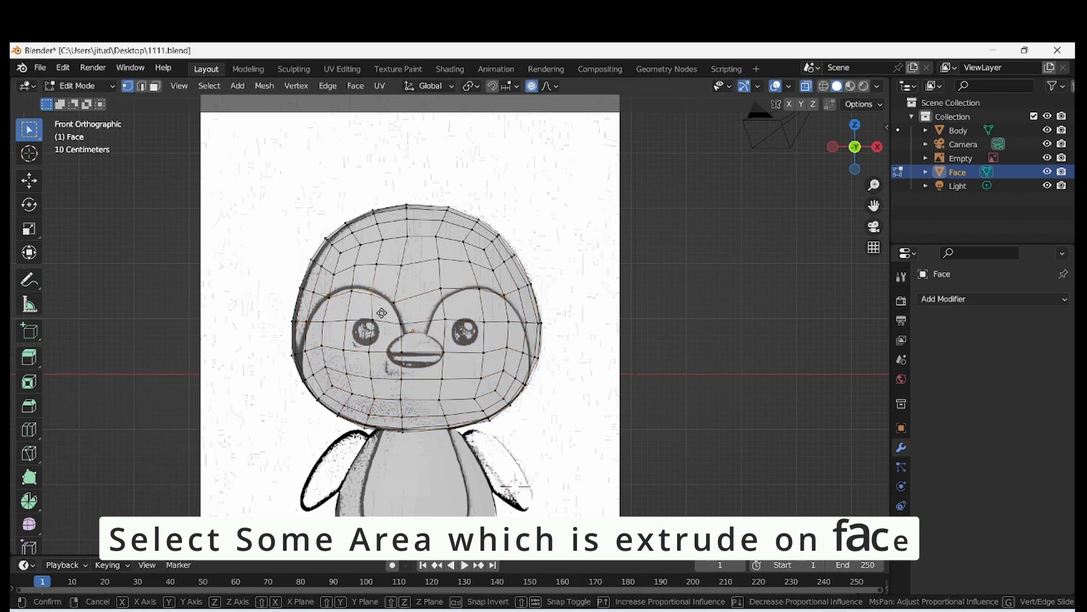
{"action": "key", "text": "g"}
{"action": "left_click", "coordinate": [372, 290]}
{"action": "key", "text": "o"}
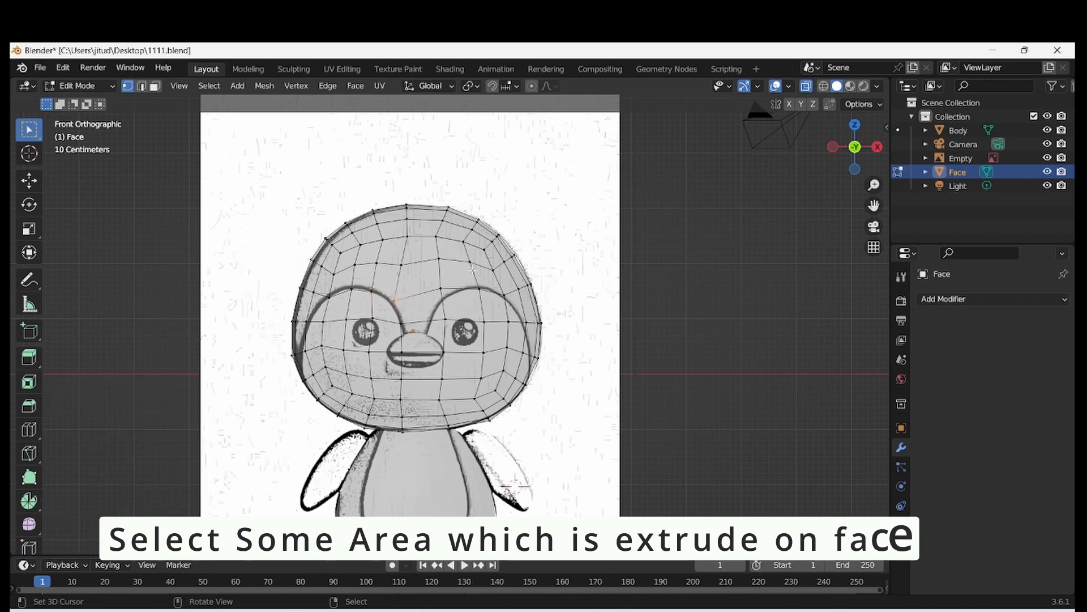
- Turn on the Screencast Keys display and move the left brow's peak vertex about 0.01 m in X and 0.01 m in Z
{"action": "key", "text": "n"}
{"action": "left_click", "coordinate": [881, 240]}
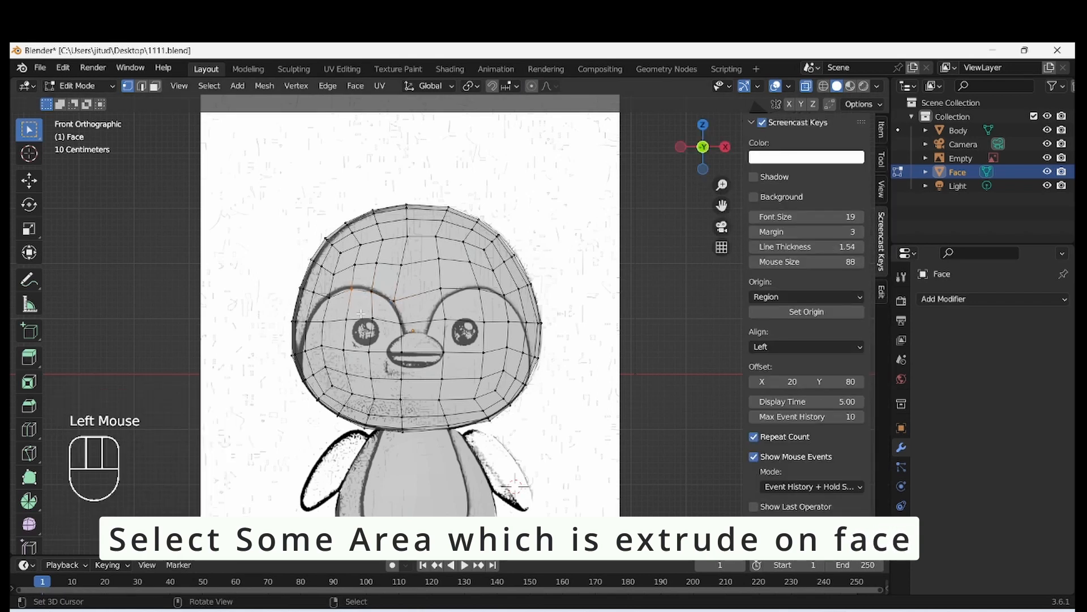
{"action": "key", "text": "g"}
{"action": "left_click", "coordinate": [362, 313]}
{"action": "left_click", "coordinate": [749, 120]}
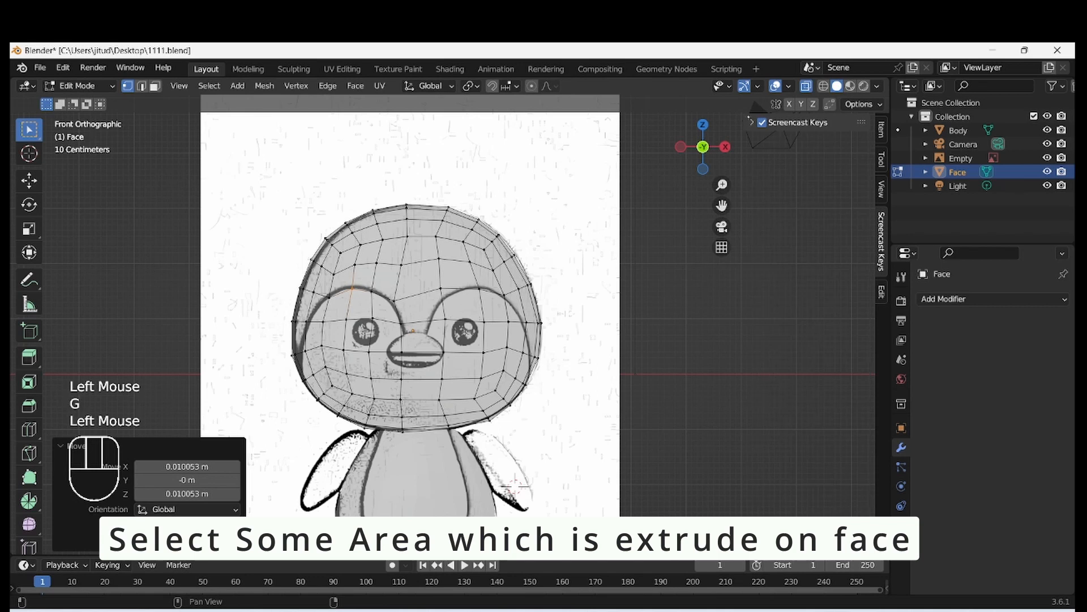
- Move the right brow's inner vertex about 0.08 m in X and -0.15 m in Z onto the sketched outline
{"action": "left_click", "coordinate": [438, 284]}
{"action": "key", "text": "g"}
{"action": "left_click", "coordinate": [463, 319]}
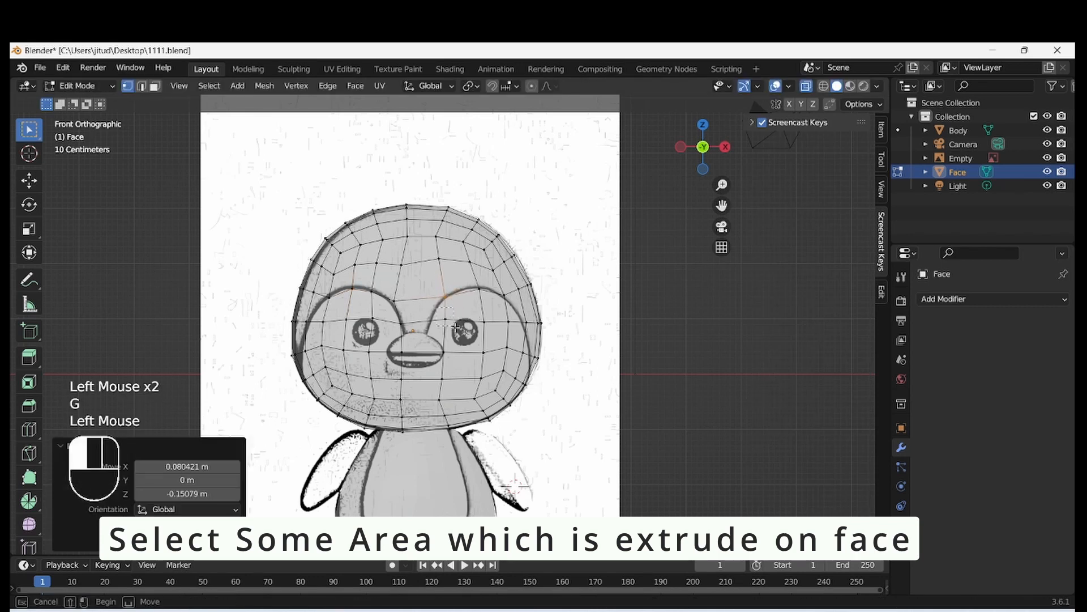
- Shift the vertices just right of the nose bridge and beak inward, moving the beak-level one about 0.21 m
{"action": "key", "text": "g"}
{"action": "left_click", "coordinate": [461, 367]}
{"action": "key", "text": "g"}
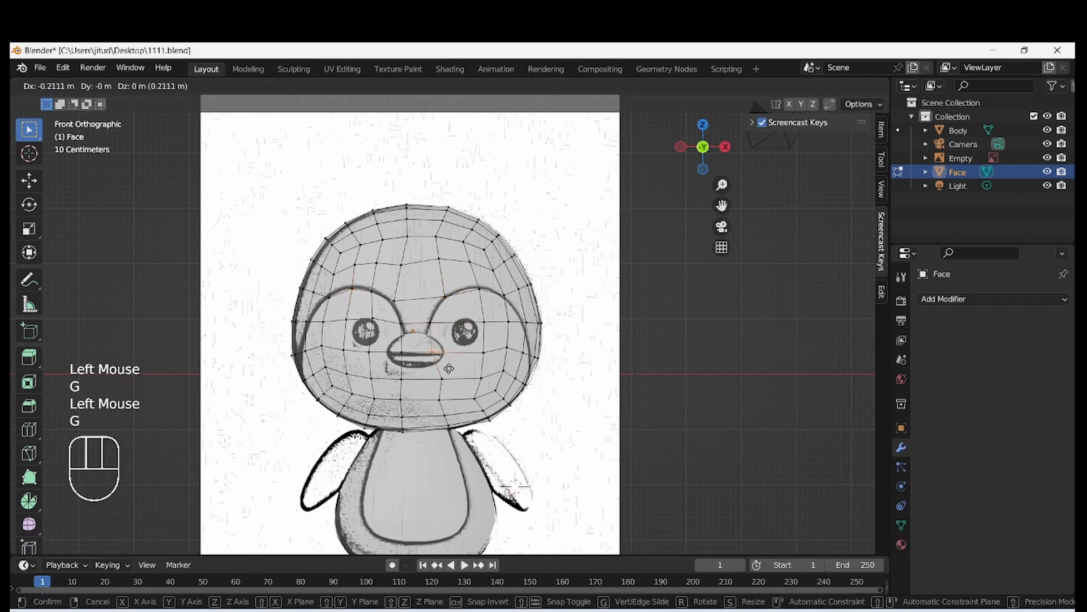
{"action": "left_click", "coordinate": [450, 370]}
- Shift the same column's vertices from below the beak to the chin inward, moving the lowest about 0.23 m inward and 0.05 m down
{"action": "key", "text": "g"}
{"action": "left_click", "coordinate": [453, 409]}
{"action": "key", "text": "g"}
{"action": "left_click", "coordinate": [447, 410]}
{"action": "left_click_drag", "start_coordinate": [453, 409], "coordinate": [463, 439]}
{"action": "key", "text": "g"}
{"action": "left_click", "coordinate": [444, 425]}
{"action": "key", "text": "g"}
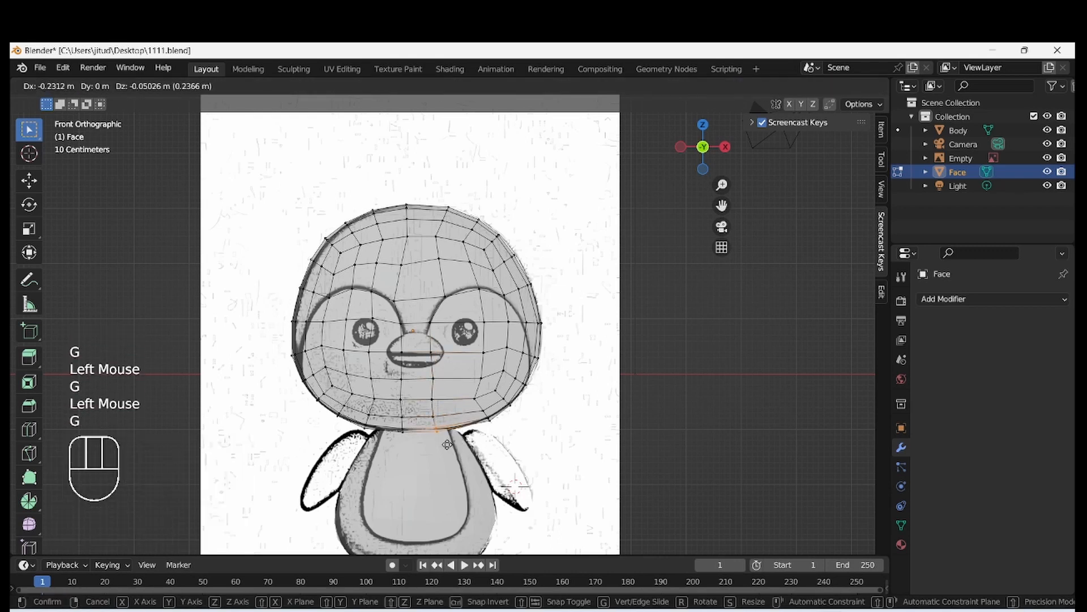
{"action": "left_click", "coordinate": [445, 442]}
- Fit the right brow's upper and outer vertices to the sketched face patch outline
{"action": "left_click", "coordinate": [439, 289]}
{"action": "key", "text": "g"}
{"action": "left_click_drag", "start_coordinate": [466, 277], "coordinate": [537, 362]}
{"action": "left_click", "coordinate": [493, 308]}
{"action": "key", "text": "g"}
{"action": "left_click", "coordinate": [521, 307]}
- Fit the right cheek vertices to the sketched outline, moving the outer one about 0.02 m inward and 0.04 m up
{"action": "key", "text": "g"}
{"action": "left_click", "coordinate": [535, 360]}
{"action": "left_click", "coordinate": [518, 348]}
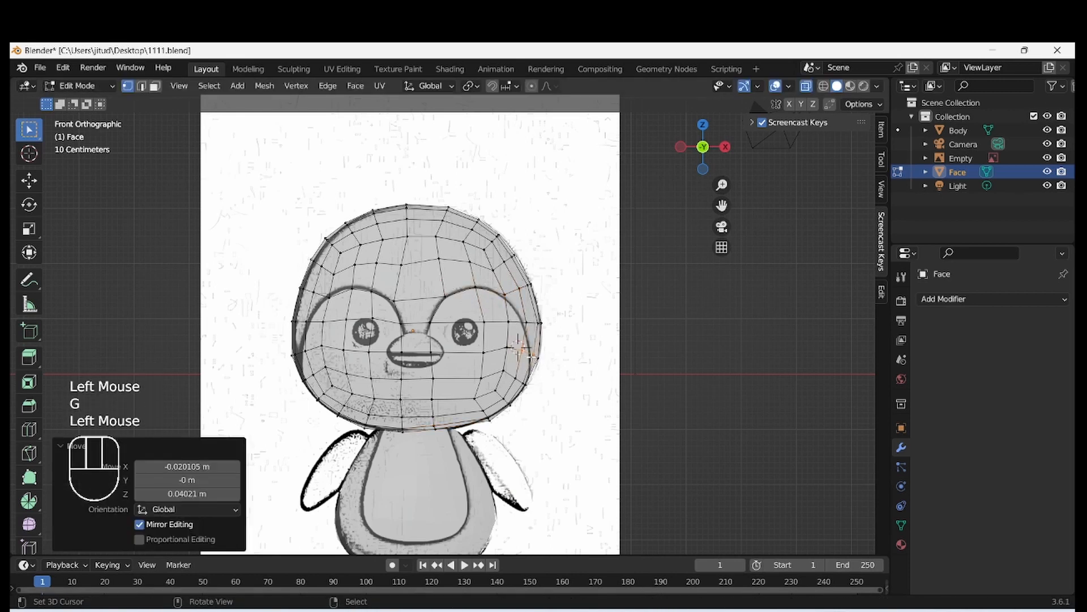
{"action": "left_click", "coordinate": [532, 337]}
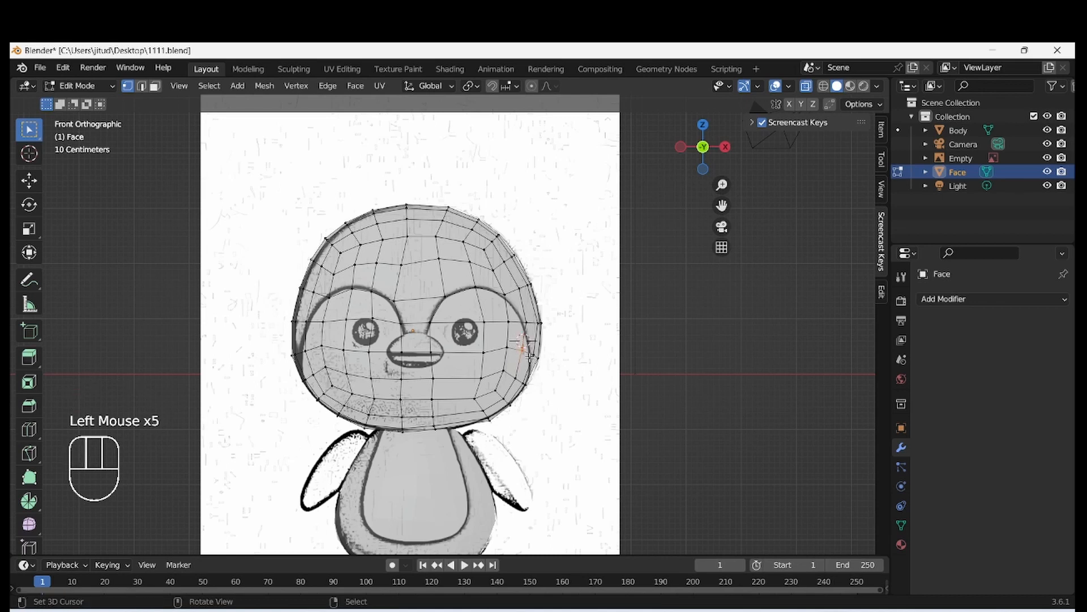
{"action": "key", "text": "g"}
{"action": "left_click", "coordinate": [529, 355]}
- Lower the left cheek vertex about 0.01 m and the left outer brow vertex about 0.23 m to fit the sketched outline
{"action": "left_click", "coordinate": [304, 351]}
{"action": "key", "text": "g"}
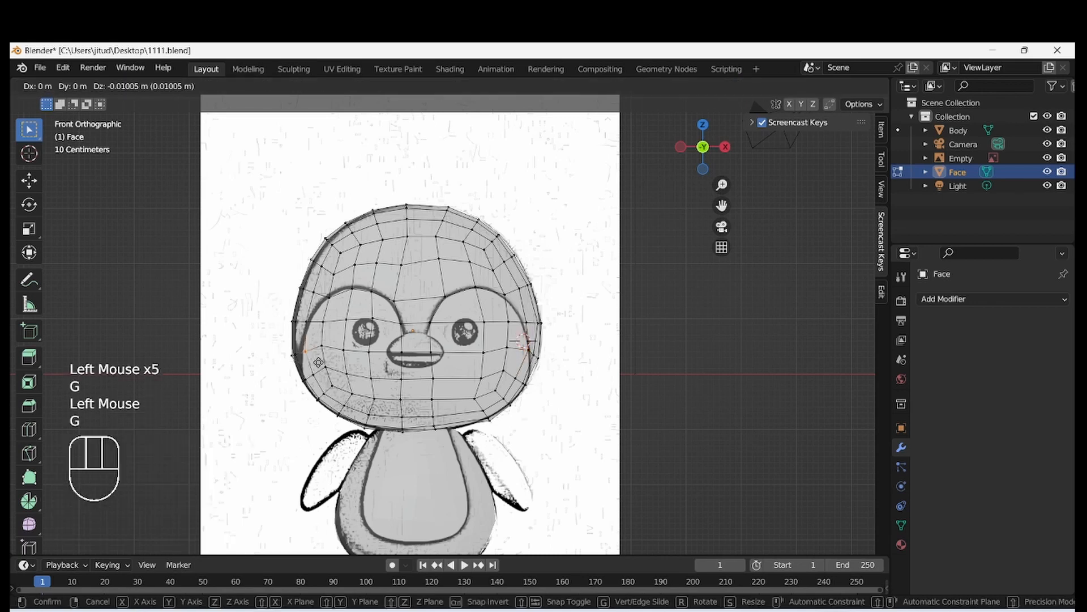
{"action": "left_click", "coordinate": [316, 356]}
{"action": "left_click", "coordinate": [306, 288]}
{"action": "key", "text": "g"}
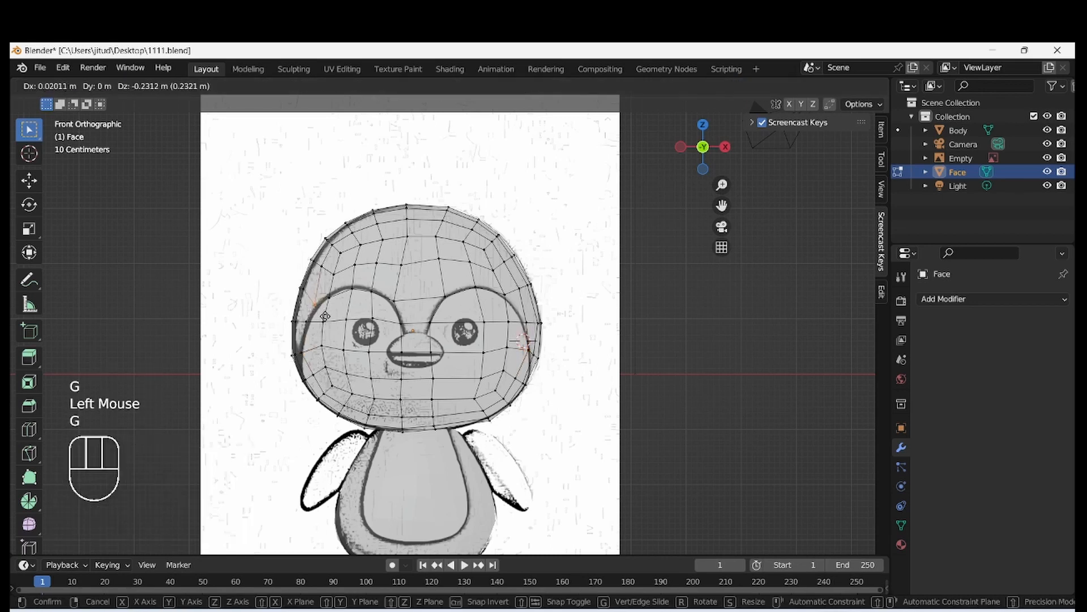
{"action": "left_click", "coordinate": [340, 304]}
{"action": "key", "text": "g"}
{"action": "left_click", "coordinate": [347, 305]}
- Refine the left brow's peak, outer and inner vertices along the sketched brow curve
{"action": "left_click", "coordinate": [351, 286]}
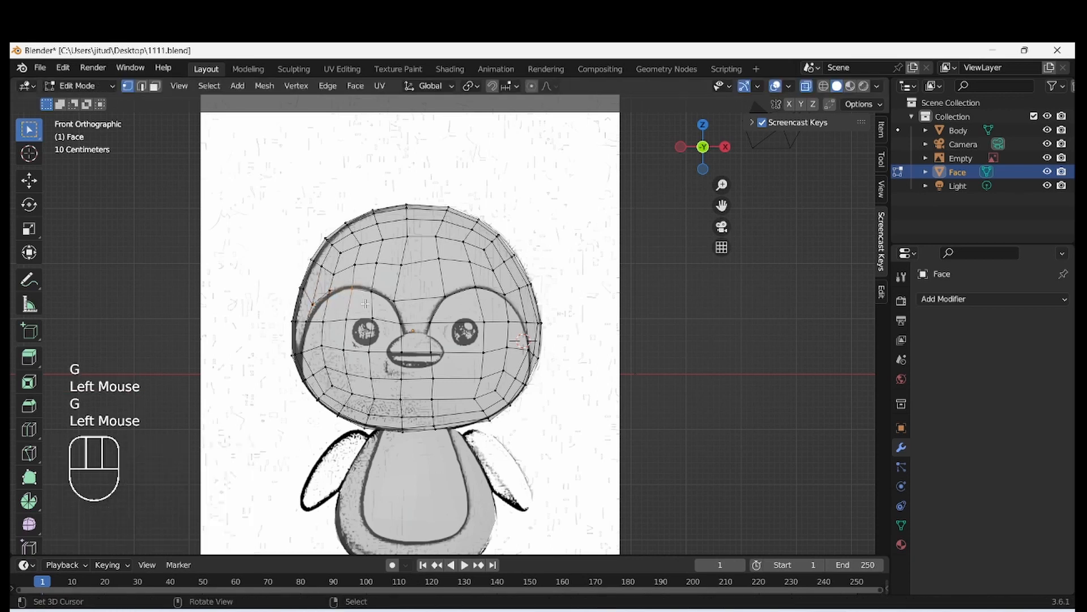
{"action": "key", "text": "g"}
{"action": "left_click", "coordinate": [357, 298]}
{"action": "left_click", "coordinate": [307, 300]}
{"action": "key", "text": "g"}
{"action": "left_click", "coordinate": [329, 318]}
{"action": "left_click", "coordinate": [371, 292]}
{"action": "key", "text": "g"}
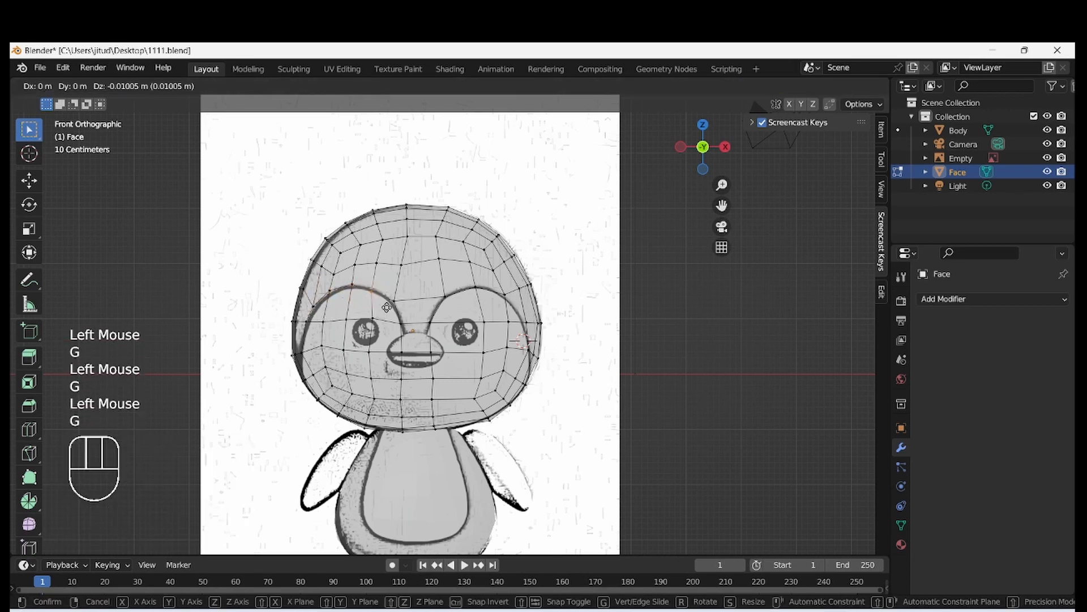
{"action": "left_click", "coordinate": [387, 305]}
- Move the vertex left of the nose bridge 0.03 m in X and 0.01 m in Z, and the right one -0.02 m in both
{"action": "left_click", "coordinate": [397, 321]}
{"action": "key", "text": "g"}
{"action": "left_click", "coordinate": [415, 332]}
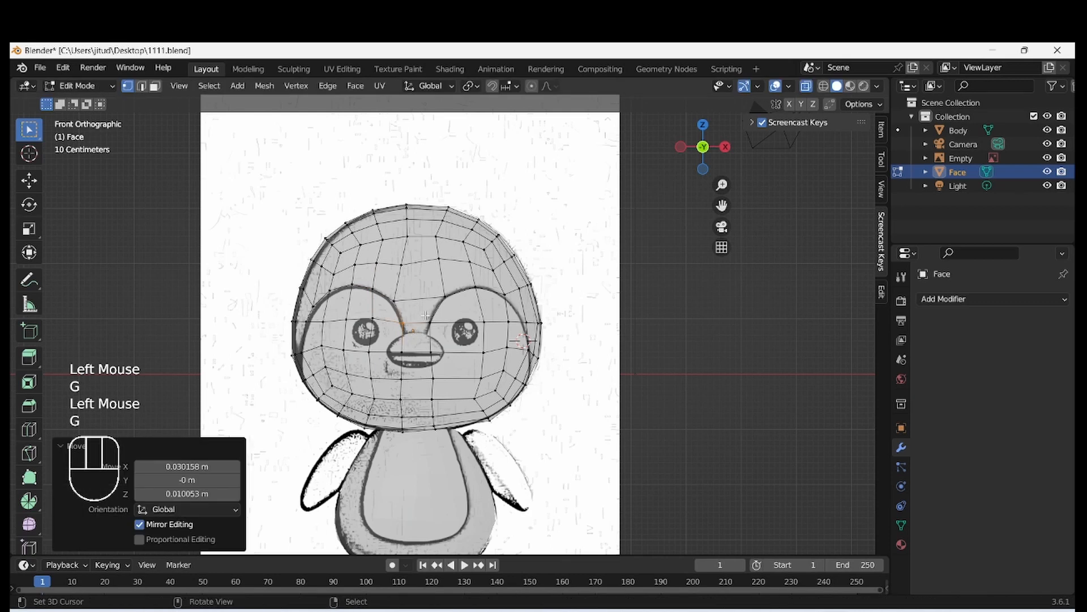
{"action": "left_click", "coordinate": [429, 321]}
{"action": "key", "text": "g"}
{"action": "left_click", "coordinate": [441, 335]}
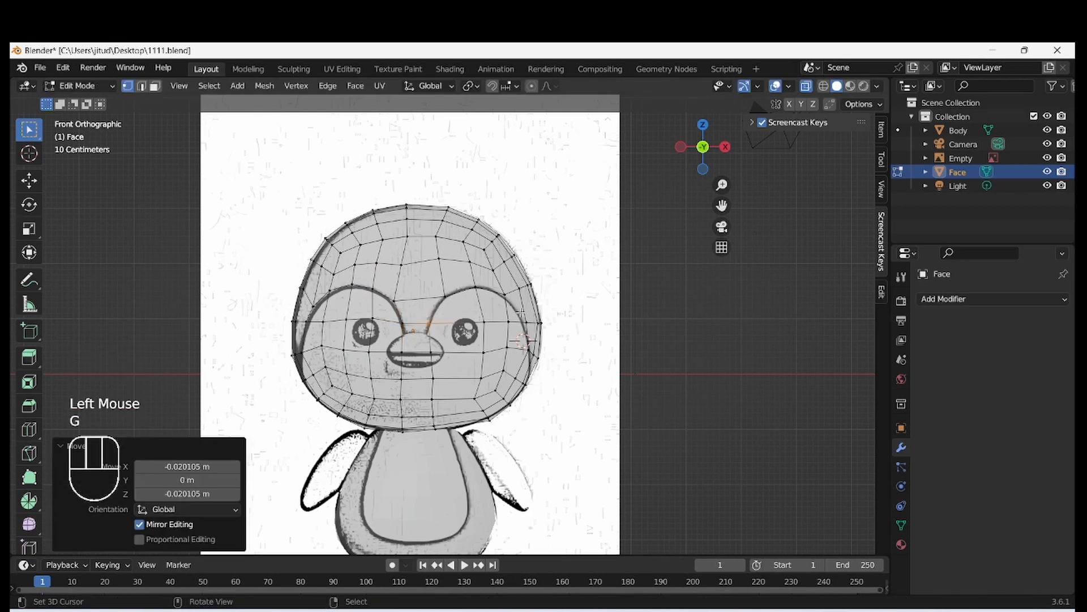
- Adjust the right outer brow vertex and the lower right jaw vertices to the sketched face outline
{"action": "left_click", "coordinate": [520, 286]}
{"action": "key", "text": "g"}
{"action": "left_click", "coordinate": [514, 307]}
{"action": "left_click", "coordinate": [499, 428]}
{"action": "key", "text": "g"}
{"action": "left_click", "coordinate": [494, 424]}
{"action": "left_click", "coordinate": [510, 402]}
{"action": "key", "text": "g"}
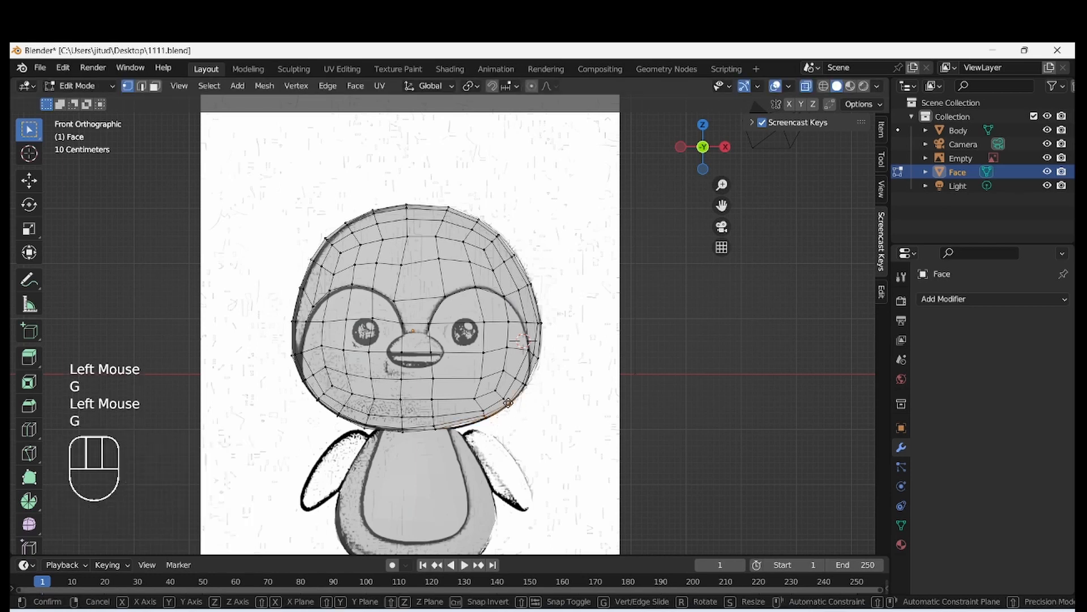
{"action": "left_click", "coordinate": [508, 401]}
- Switch to face selection and try box-selecting the lower faces of the sketched face patch
{"action": "left_click_drag", "start_coordinate": [392, 306], "coordinate": [310, 374]}
{"action": "left_click", "coordinate": [155, 85]}
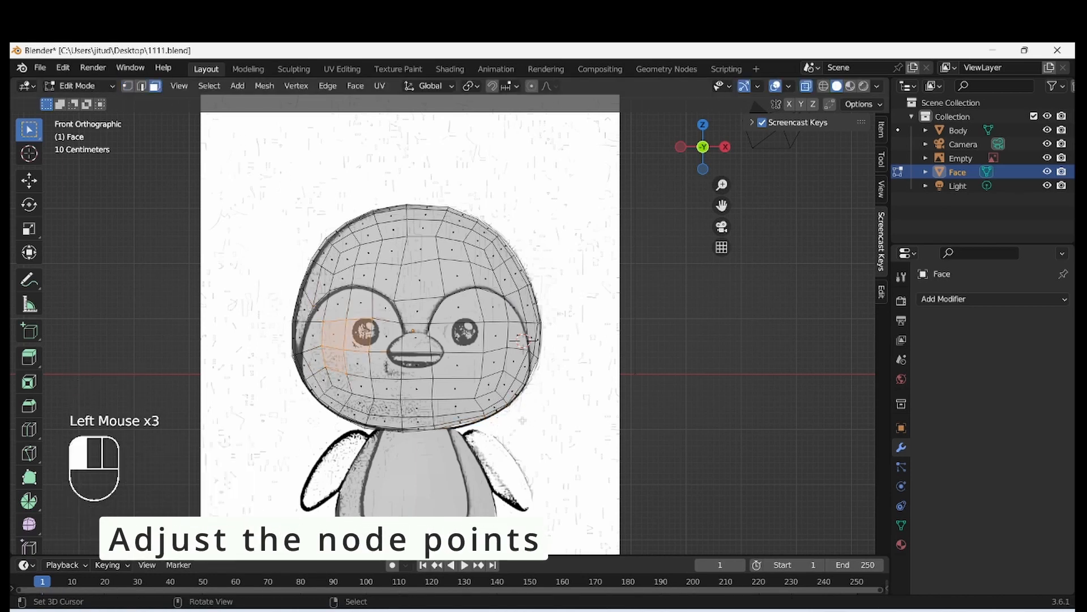
{"action": "left_click_drag", "start_coordinate": [529, 419], "coordinate": [313, 326]}
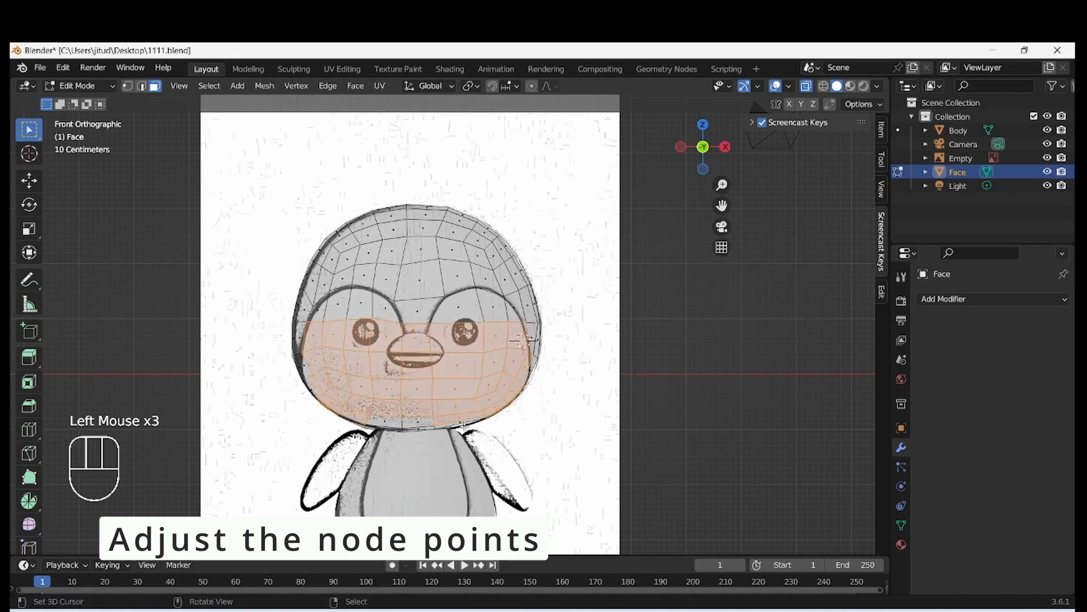
{"action": "left_click_drag", "start_coordinate": [492, 433], "coordinate": [353, 378]}
{"action": "left_click_drag", "start_coordinate": [499, 365], "coordinate": [332, 439], "text": "ctrl"}
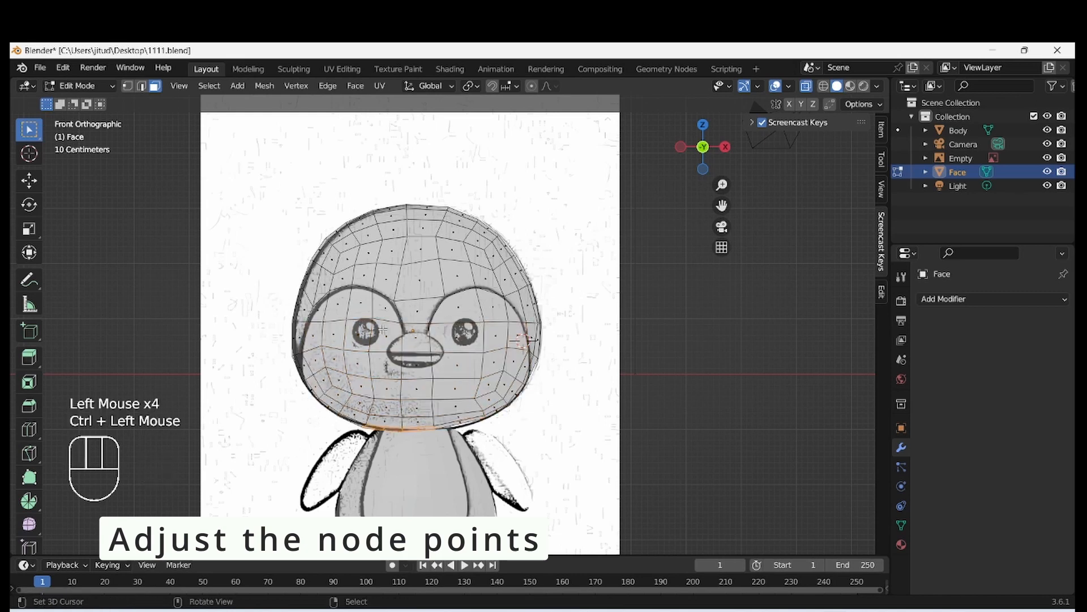
- Select the Face mesh's faces covering both brows, cheeks, beak area and chin inside the sketched face patch
{"action": "left_click_drag", "start_coordinate": [297, 286], "coordinate": [400, 431]}
{"action": "left_click_drag", "start_coordinate": [516, 347], "coordinate": [399, 426], "text": "shift"}
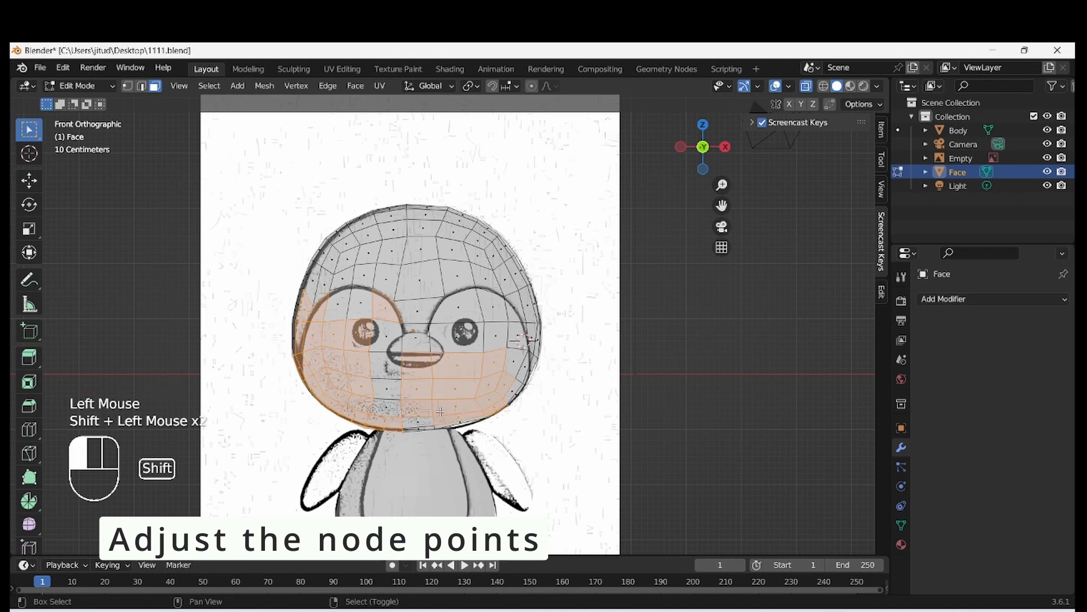
{"action": "left_click_drag", "start_coordinate": [432, 323], "coordinate": [385, 365], "text": "shift"}
{"action": "left_click_drag", "start_coordinate": [494, 306], "coordinate": [432, 398], "text": "shift"}
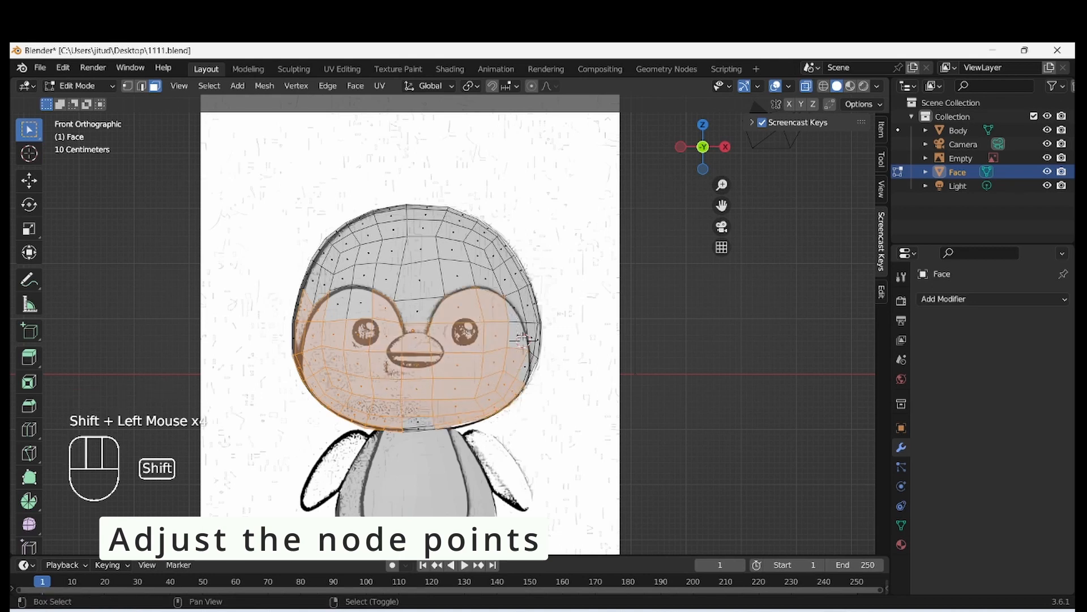
{"action": "left_click", "coordinate": [471, 414], "text": "shift"}
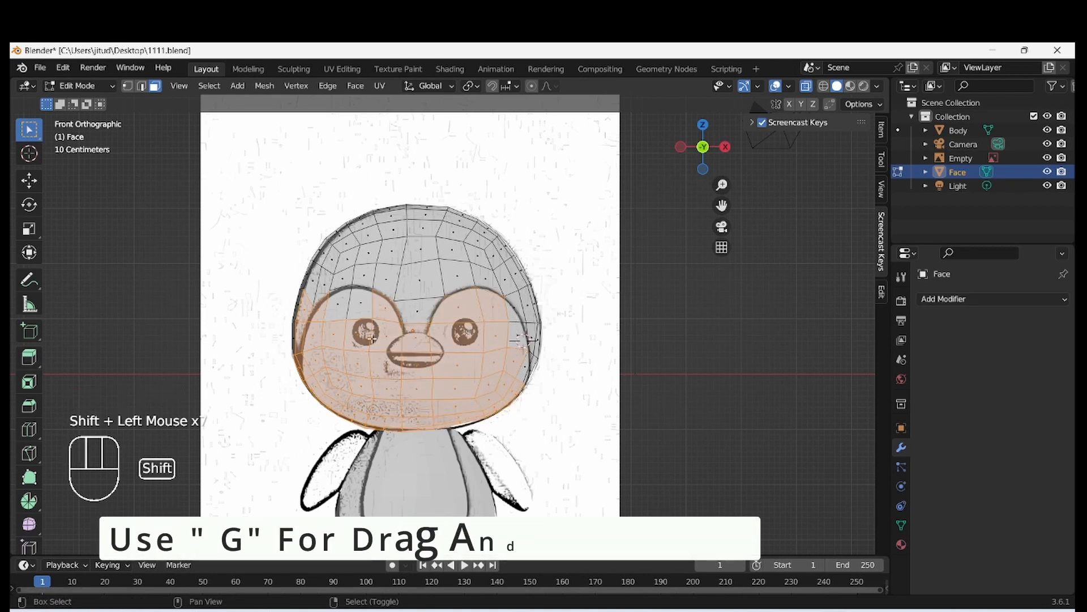
{"action": "left_click", "coordinate": [498, 302], "text": "shift"}
{"action": "left_click", "coordinate": [497, 301], "text": "shift"}
{"action": "left_click_drag", "start_coordinate": [498, 301], "coordinate": [542, 385], "text": "shift"}
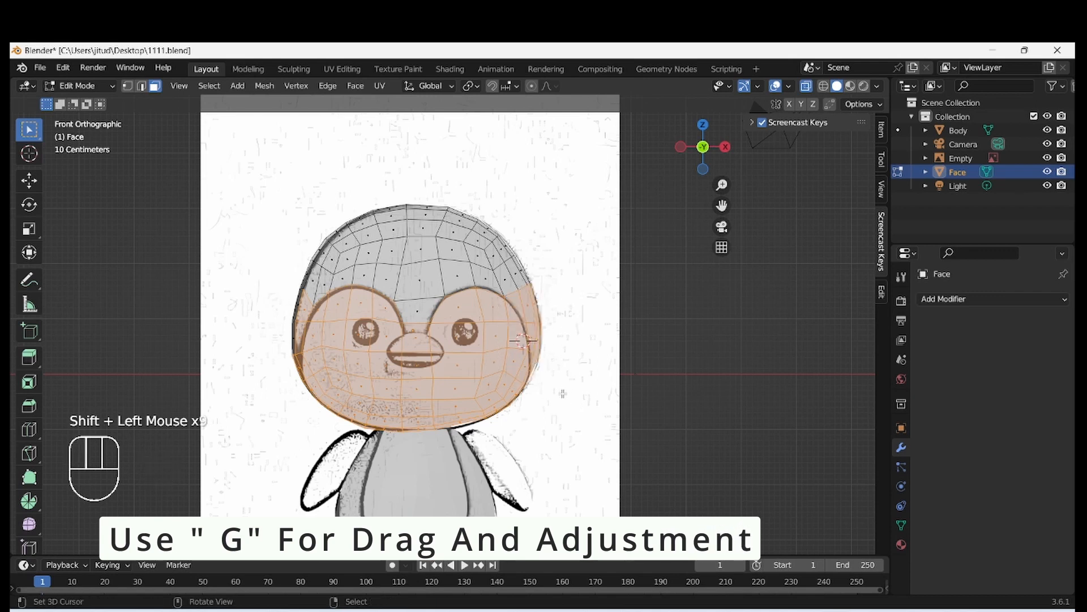
{"action": "key", "text": "KP_3"}
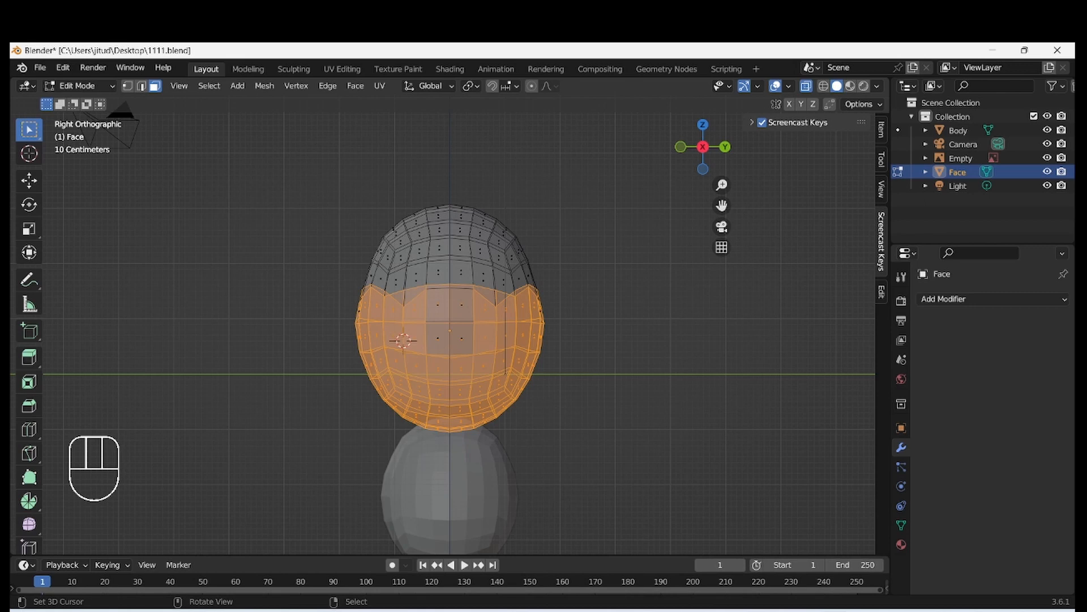
- Deselect the faces on the back half of the head and those in the middle of its side, keeping only the front face patch
{"action": "left_click_drag", "start_coordinate": [451, 202], "coordinate": [615, 456], "text": "ctrl"}
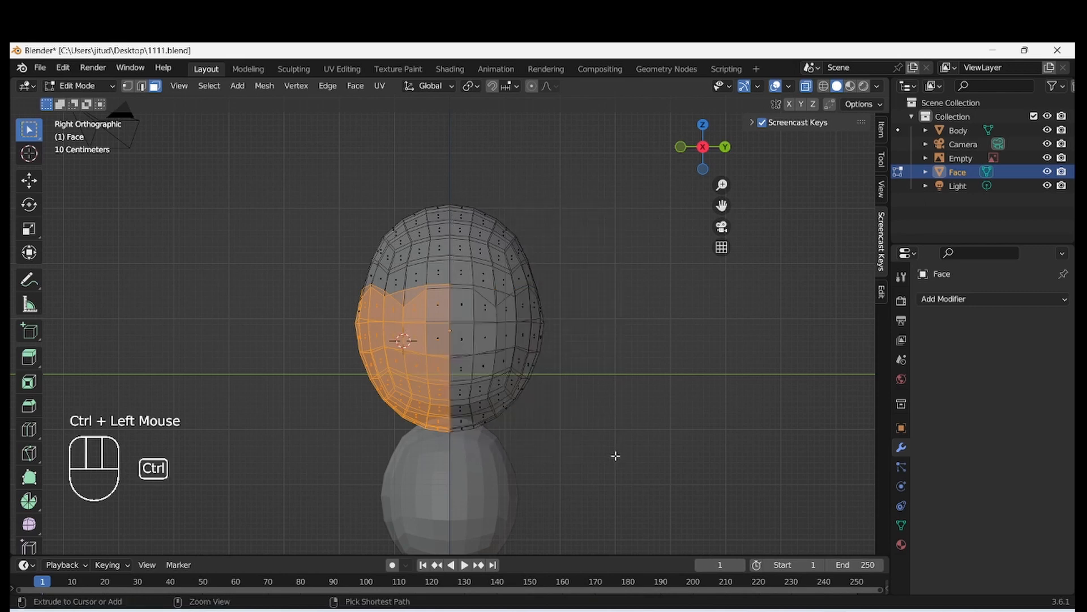
{"action": "left_click_drag", "start_coordinate": [427, 291], "coordinate": [452, 345], "text": "ctrl"}
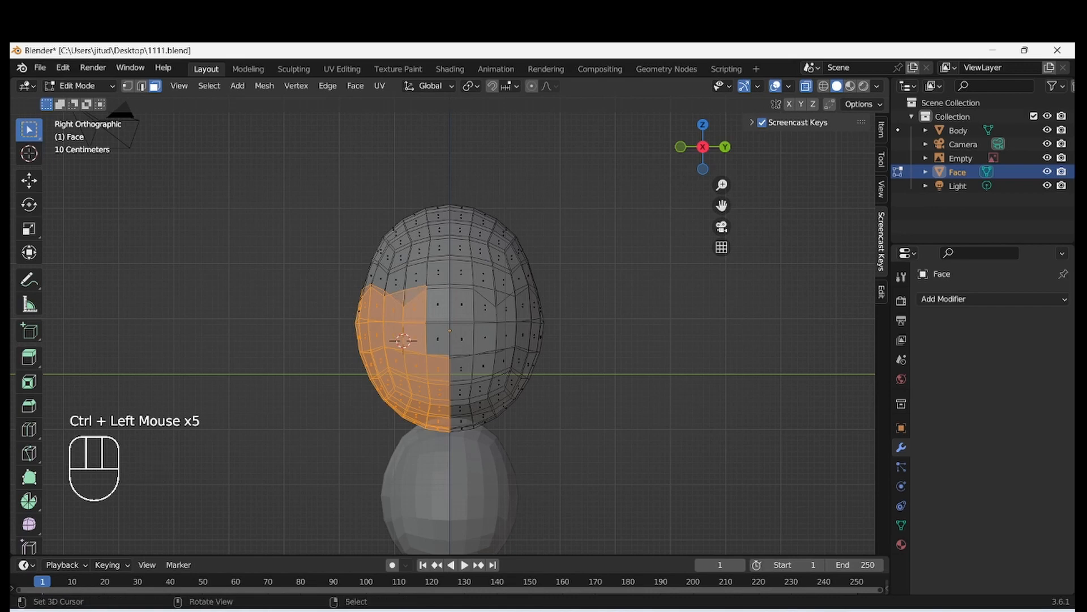
{"action": "middle_click_drag", "start_coordinate": [411, 278], "coordinate": [309, 324]}
{"action": "key", "text": "KP_3"}
{"action": "key", "text": "KP_1"}
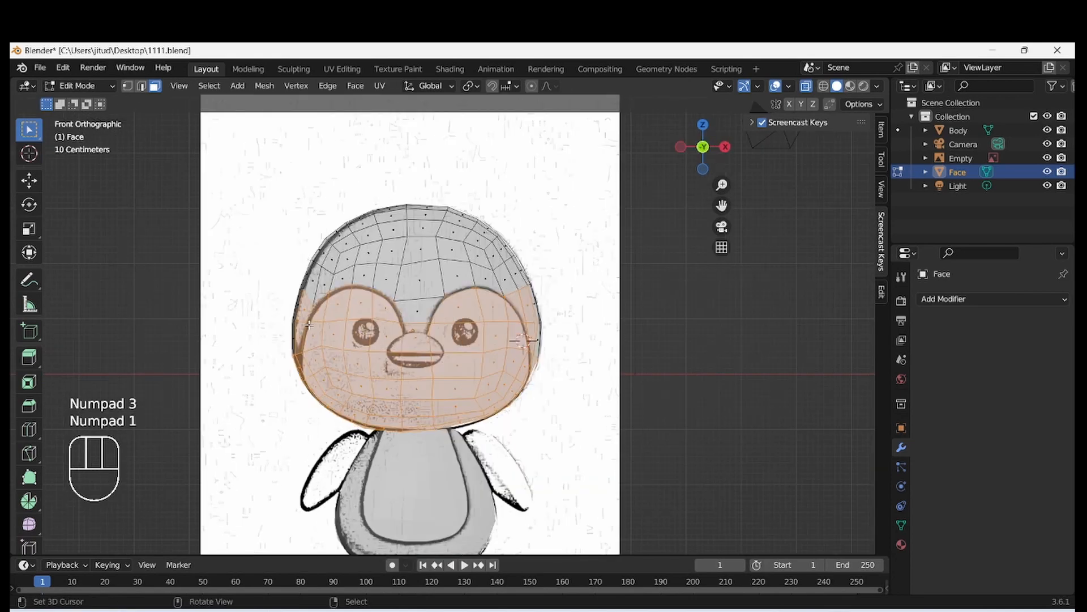
{"action": "key", "text": "KP_3"}
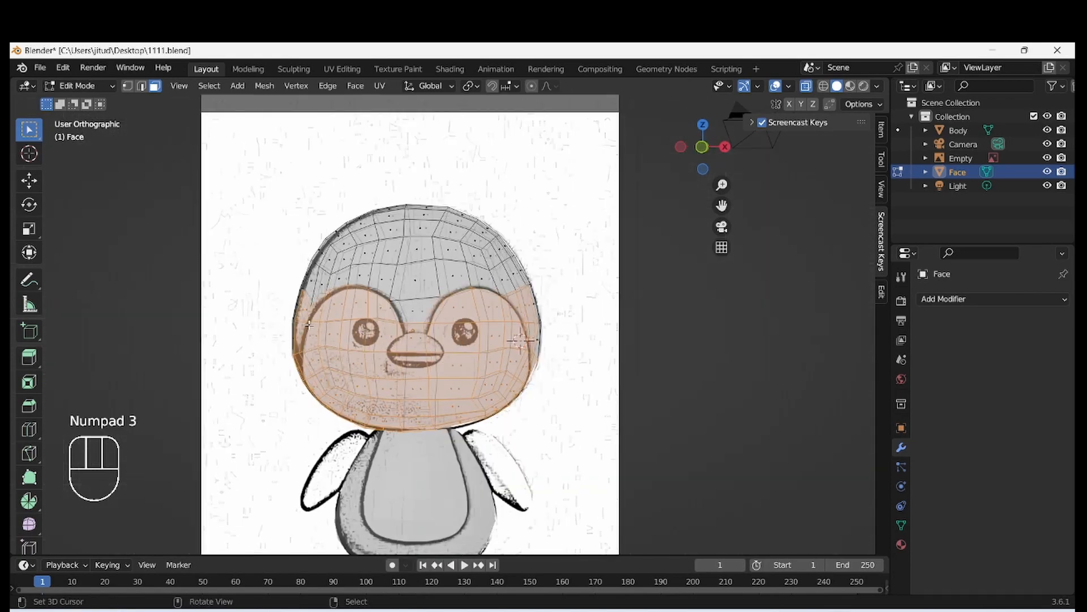
{"action": "key", "text": "shift+d"}
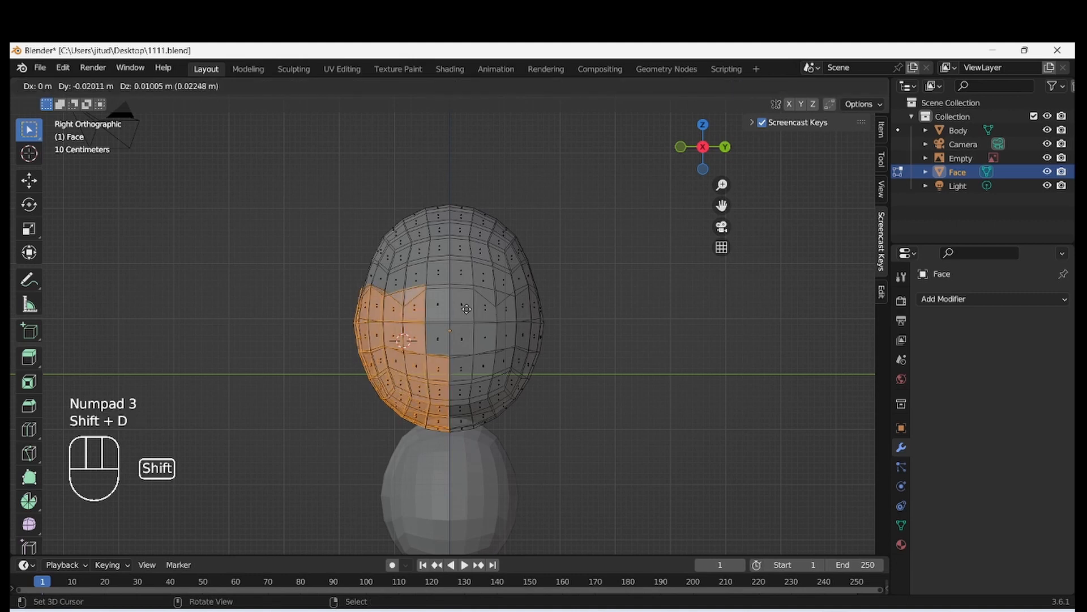
{"action": "left_click", "coordinate": [413, 323]}
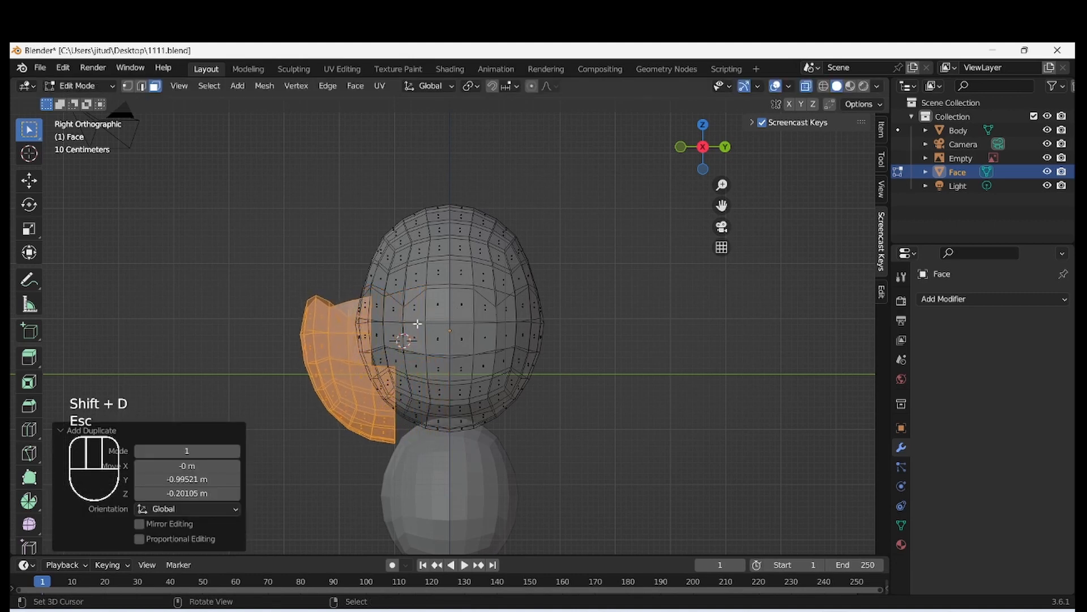
{"action": "key", "text": "ctrl+z"}
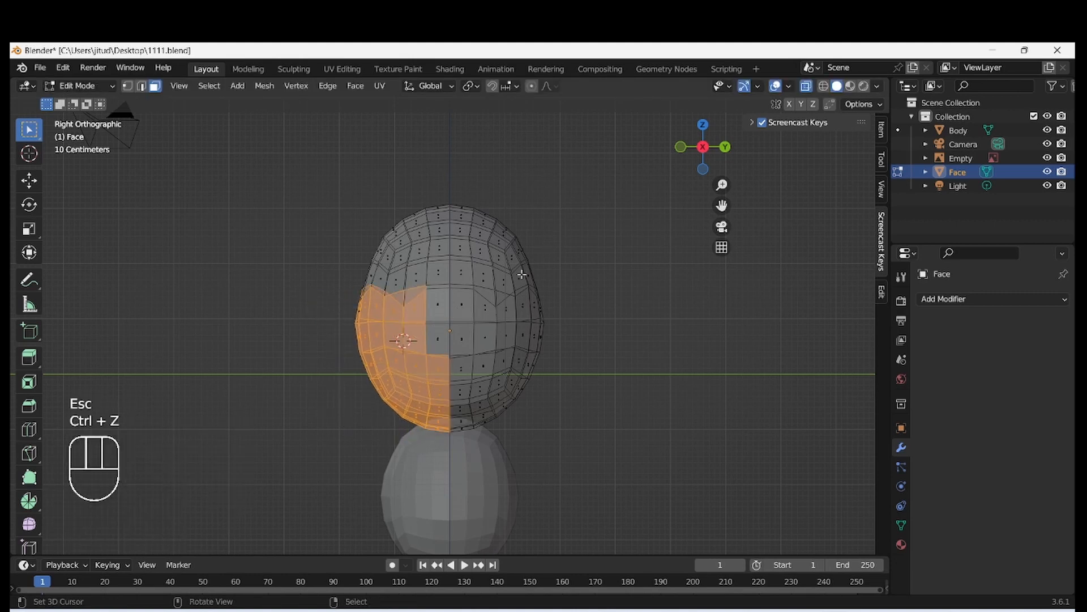
{"action": "key", "text": "Tab"}
{"action": "key", "text": "Tab"}
{"action": "key", "text": "shift+d"}
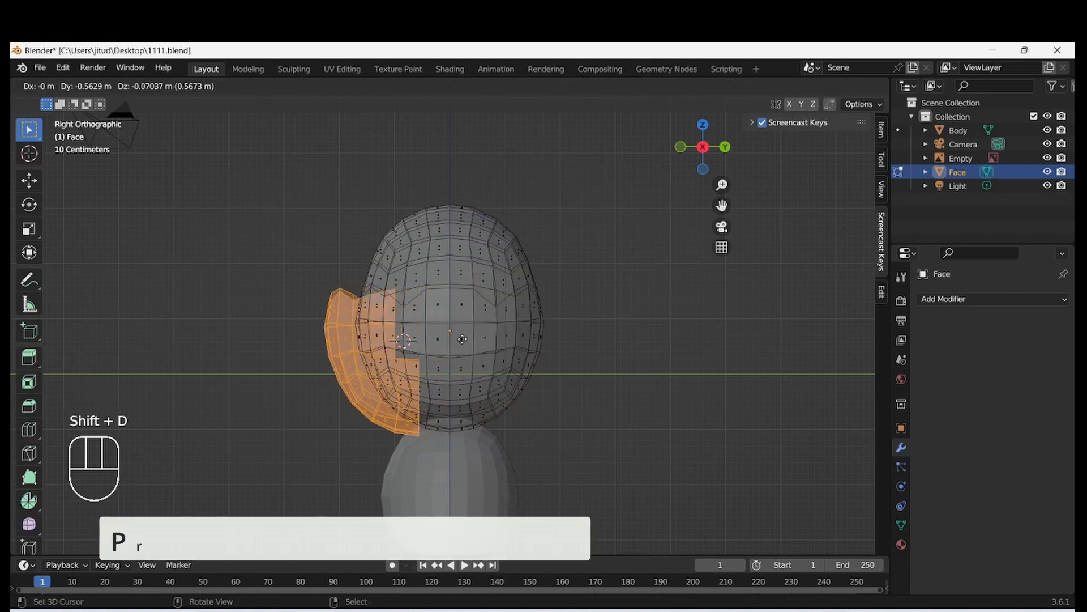
{"action": "left_click", "coordinate": [463, 339]}
{"action": "key", "text": "p"}
{"action": "left_click", "coordinate": [463, 340]}
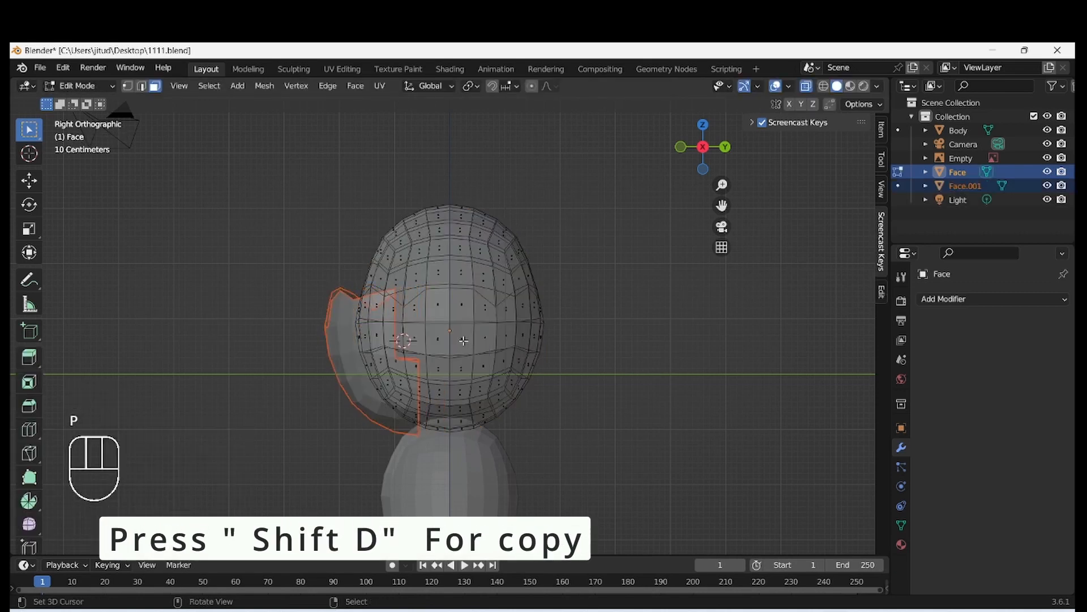
{"action": "key", "text": "ctrl+z"}
{"action": "key", "text": "ctrl+z"}
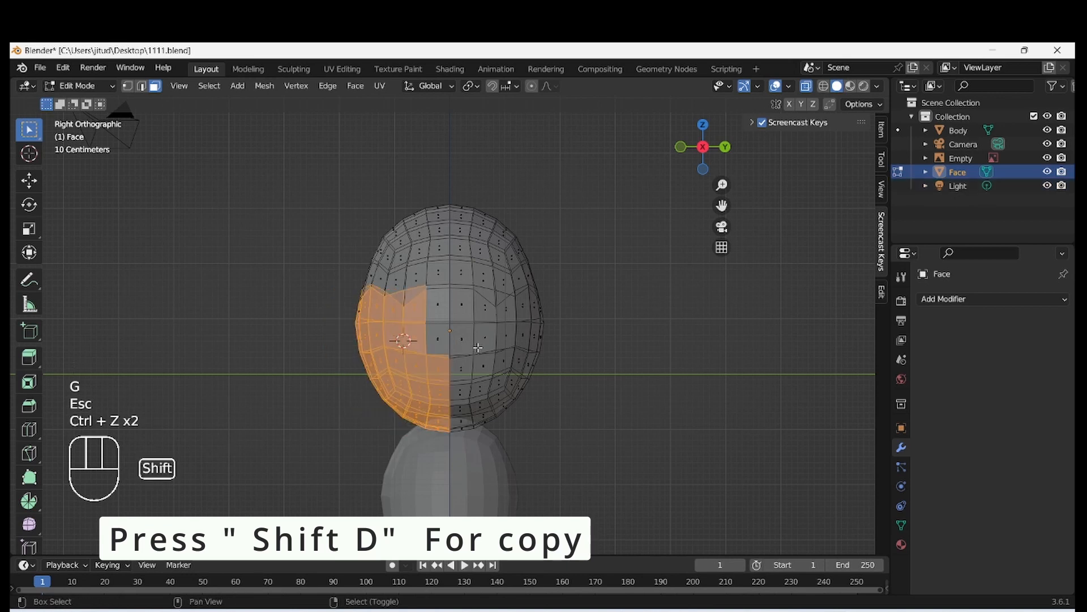
- Duplicate the selected face patch in place and separate the copy into its own object
{"action": "key", "text": "shift+d"}
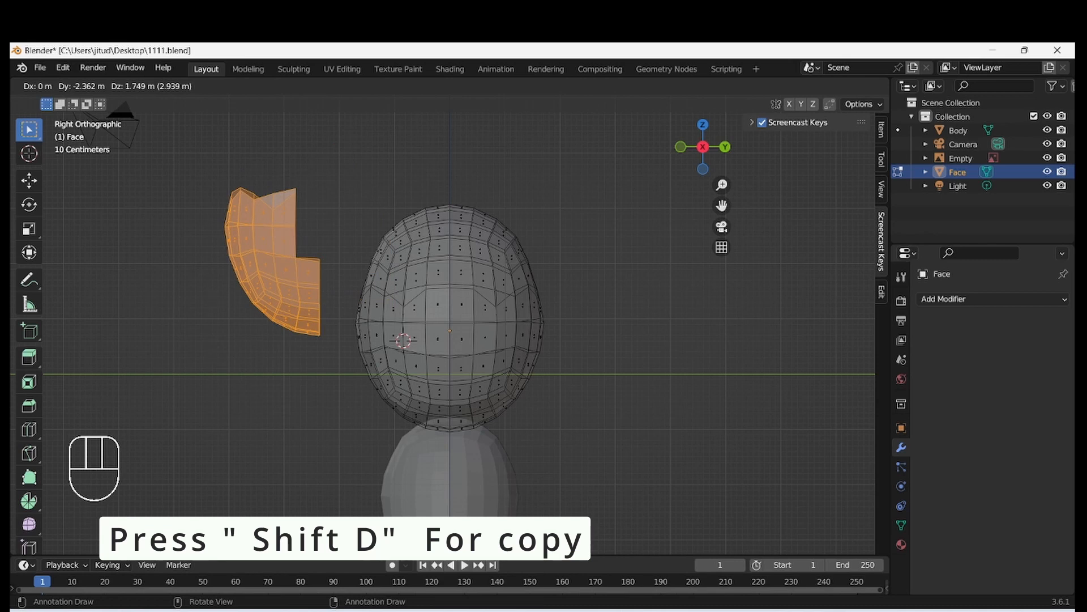
{"action": "right_click", "coordinate": [348, 300]}
{"action": "key", "text": "p"}
{"action": "left_click", "coordinate": [349, 300]}
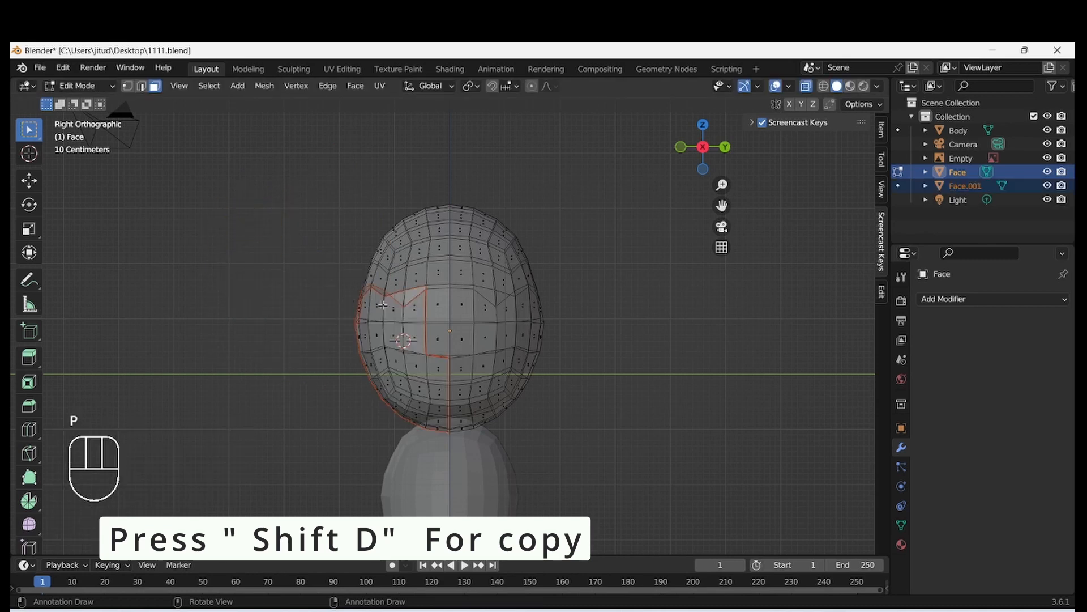
- Add a Solidify modifier to the Face object, turn off X-ray and set the thickness to 0.03 m
{"action": "left_click", "coordinate": [976, 301]}
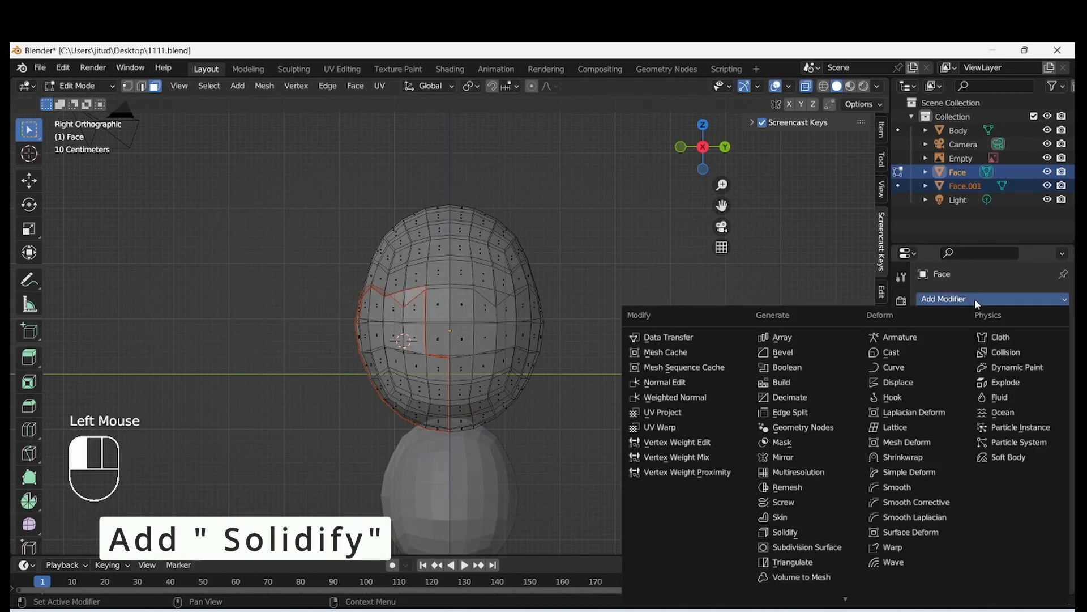
{"action": "left_click", "coordinate": [821, 535]}
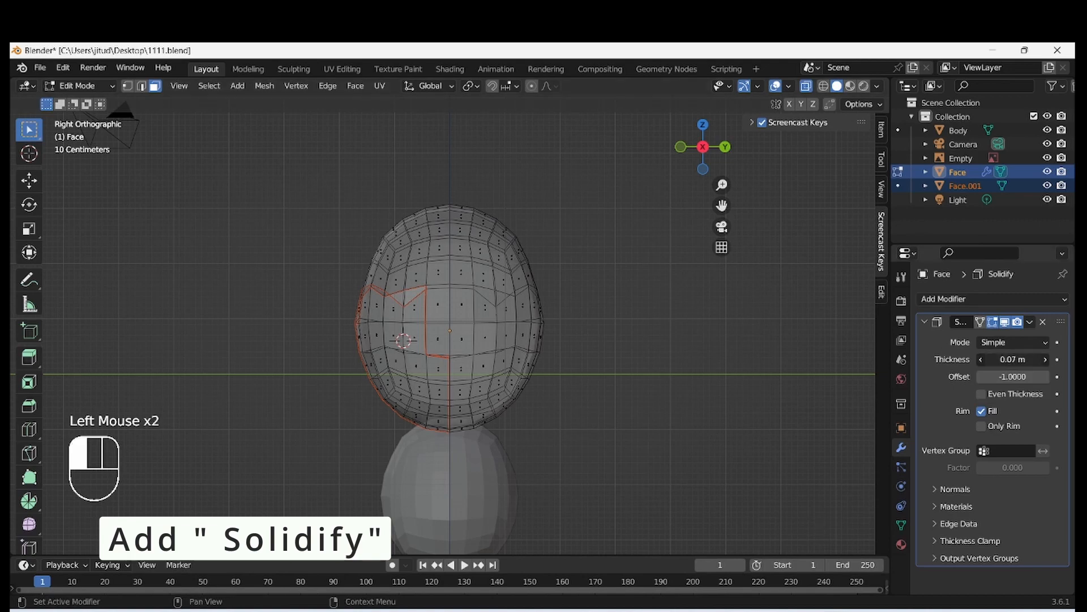
{"action": "middle_click_drag", "start_coordinate": [340, 317], "coordinate": [326, 326]}
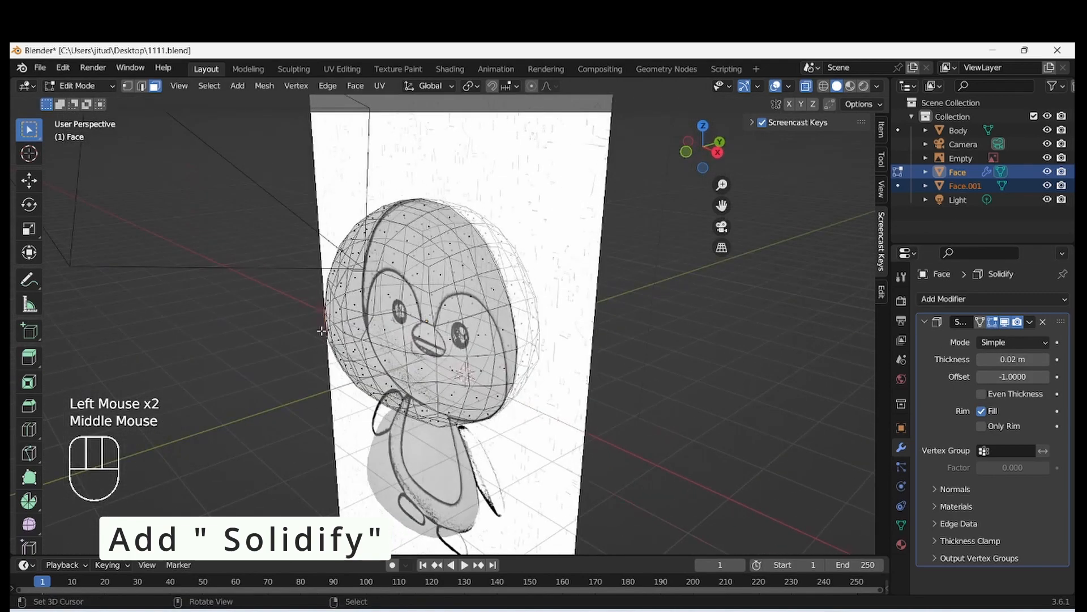
{"action": "scroll", "coordinate": [321, 326], "scroll_direction": "up", "scroll_amount": 3}
{"action": "middle_click_drag", "start_coordinate": [245, 332], "coordinate": [464, 317]}
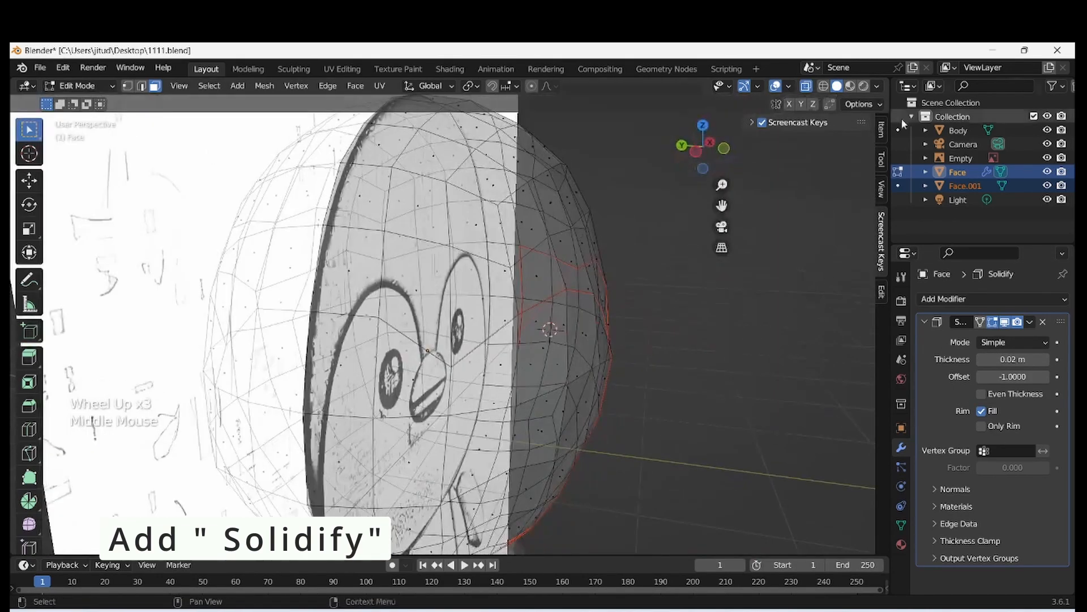
{"action": "left_click", "coordinate": [807, 87]}
{"action": "scroll", "coordinate": [461, 340], "scroll_direction": "up", "scroll_amount": 3}
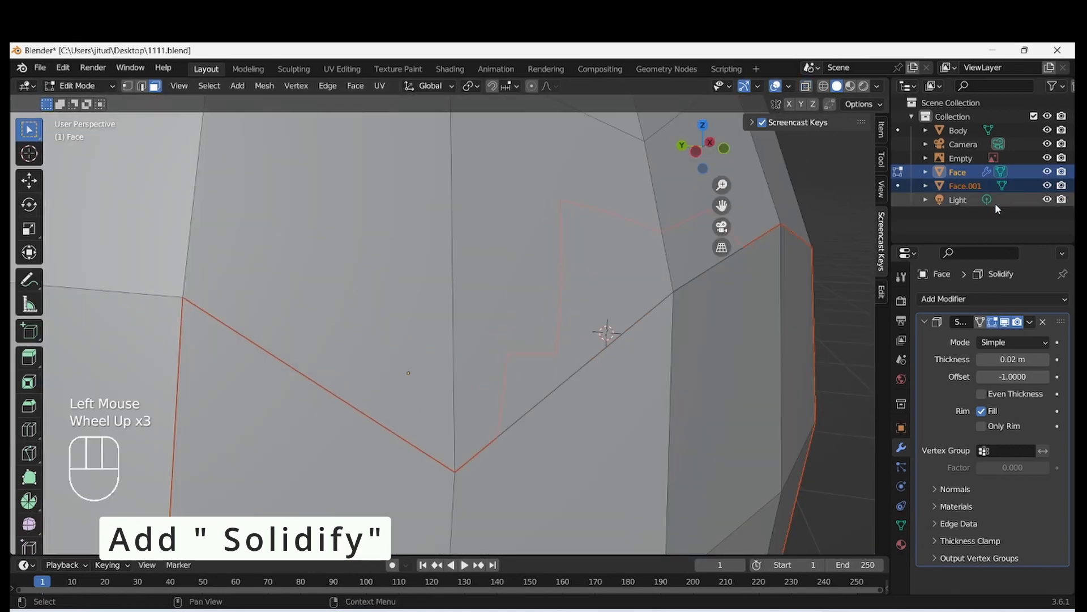
{"action": "mouse_move", "coordinate": [1013, 359]}
{"action": "left_mouse_down"}
{"action": "mouse_move", "coordinate": [1042, 359]}
{"action": "mouse_move", "coordinate": [1015, 359]}
{"action": "left_mouse_up"}
{"action": "key", "text": "KP_3"}
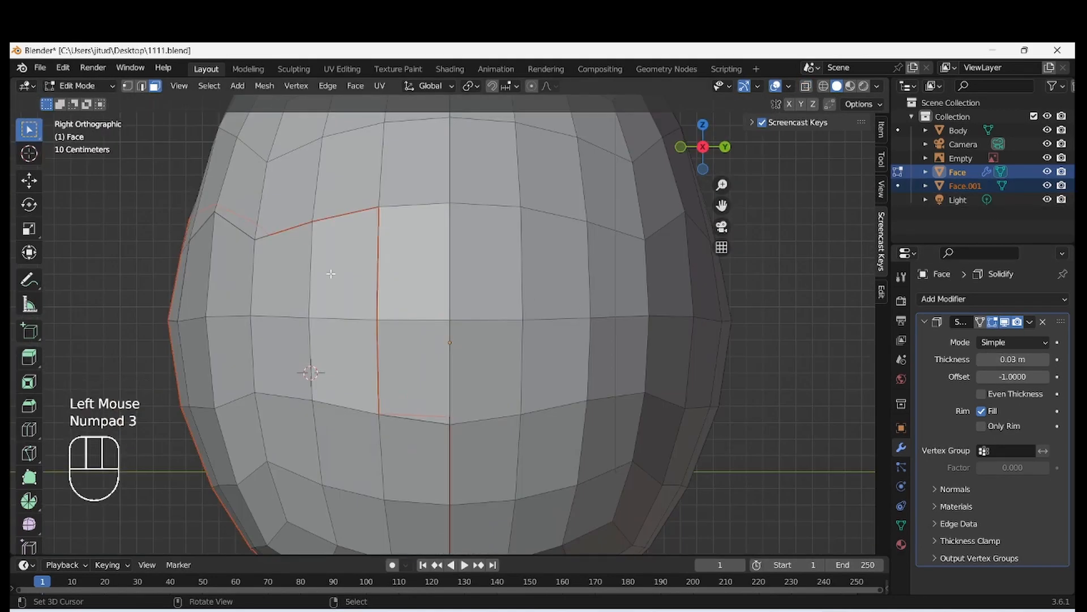
- Shift the separated face patch about -0.03 m in Y and Z in Object Mode and increase the Face object's Solidify thickness
{"action": "key", "text": "g"}
{"action": "left_click", "coordinate": [293, 347]}
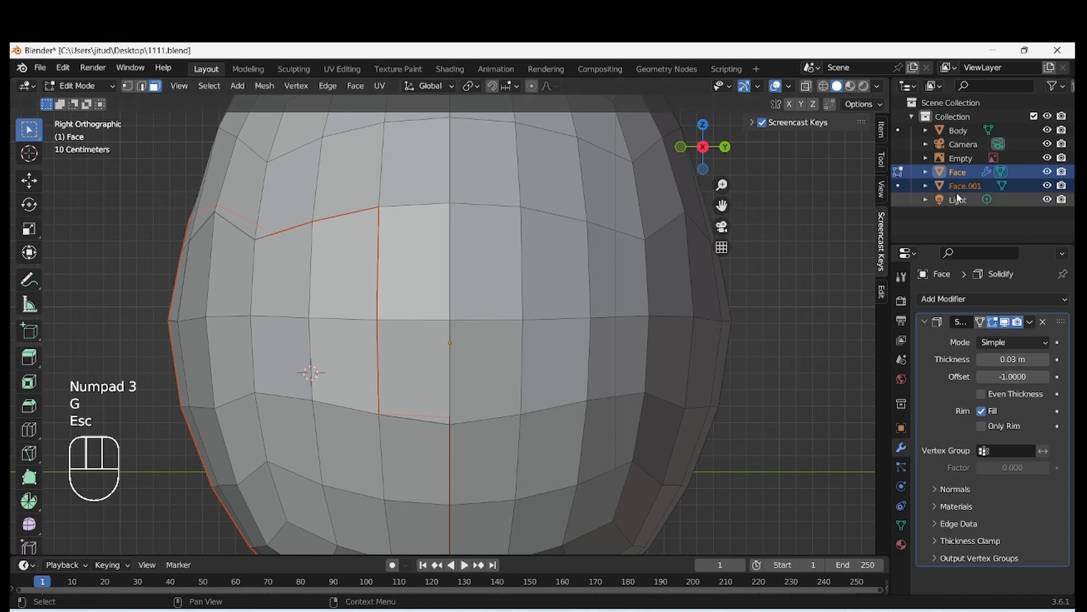
{"action": "key", "text": "g"}
{"action": "scroll", "coordinate": [301, 340], "scroll_direction": "down", "scroll_amount": 2}
{"action": "key", "text": "Tab"}
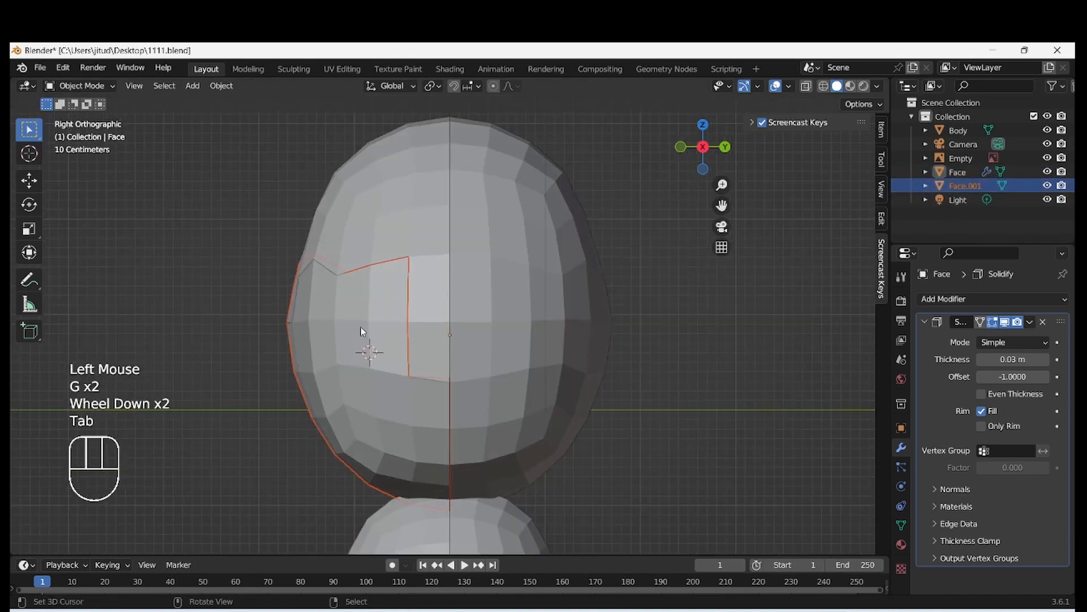
{"action": "key", "text": "g"}
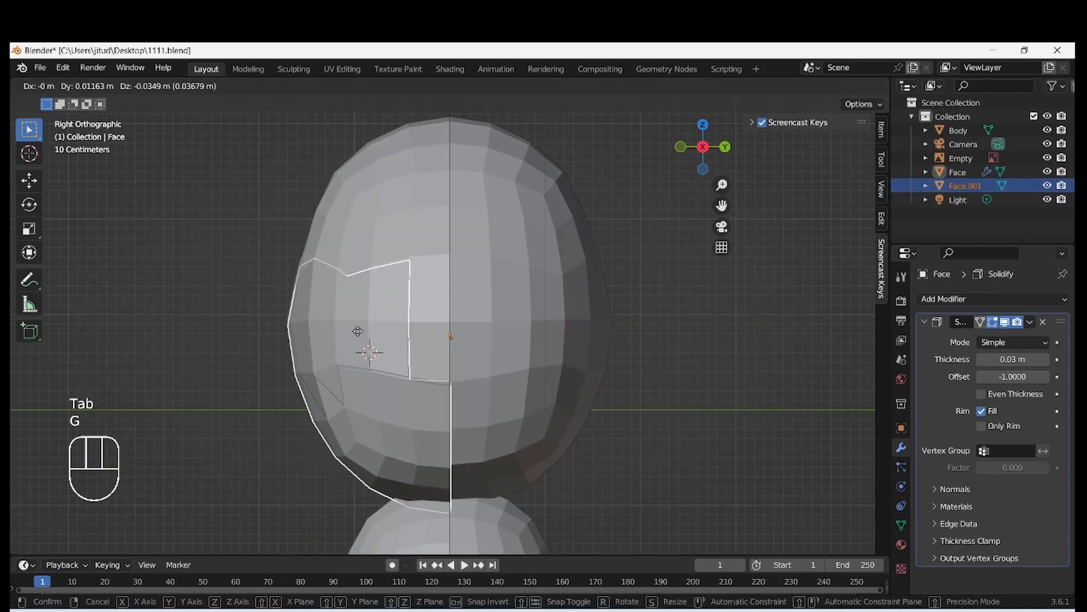
{"action": "left_click", "coordinate": [324, 308]}
{"action": "middle_click_drag", "start_coordinate": [324, 311], "coordinate": [724, 381]}
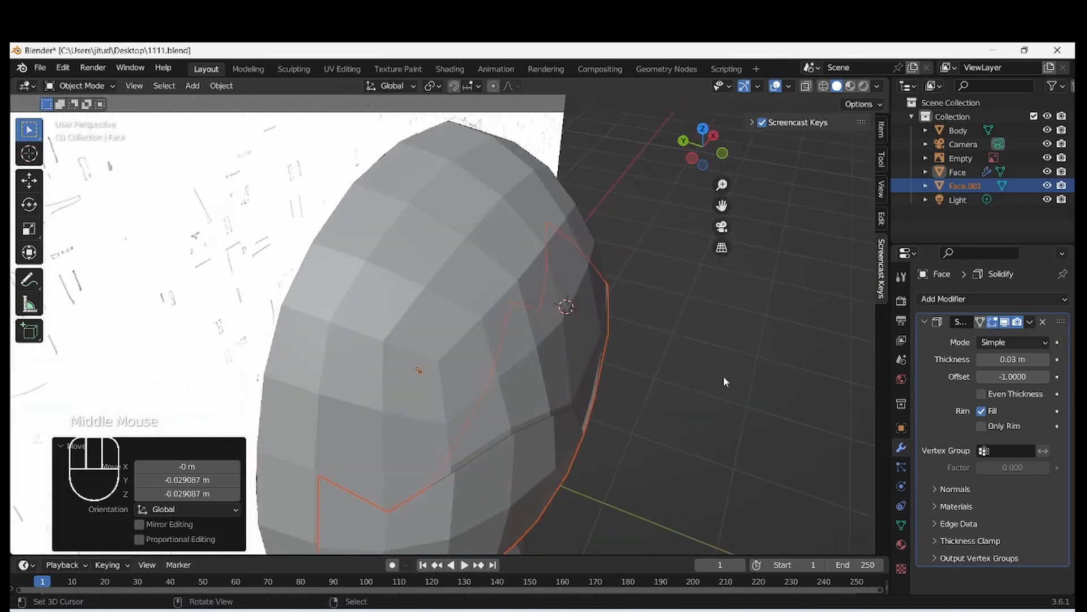
{"action": "left_click_drag", "start_coordinate": [1013, 359], "coordinate": [1042, 359]}
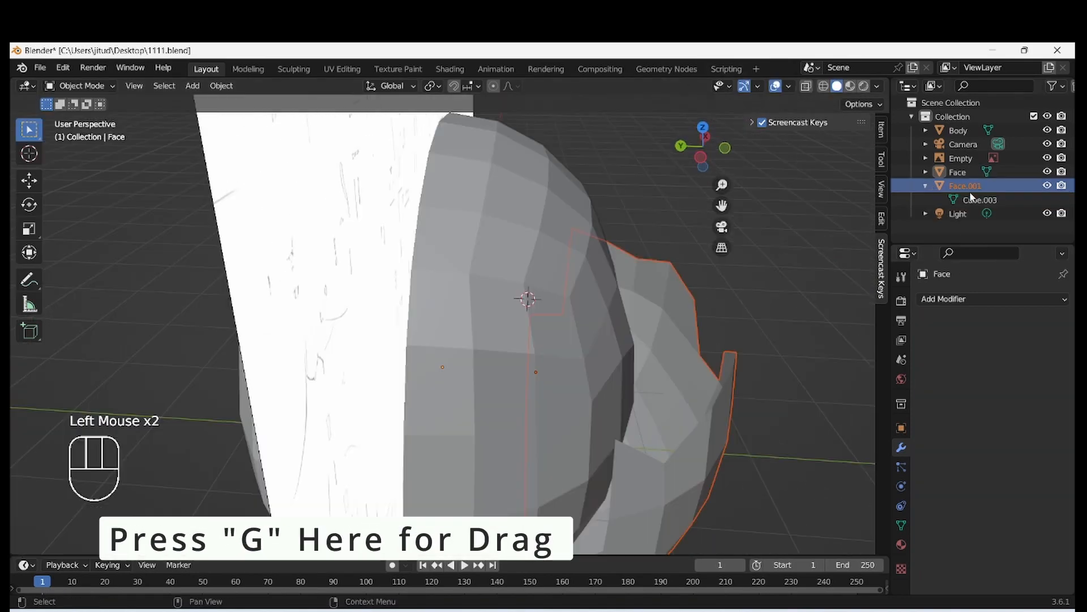
- Add a Solidify modifier to Face.001 with Even Thickness enabled and a thickness of 0.02 m
{"action": "left_click", "coordinate": [1002, 186]}
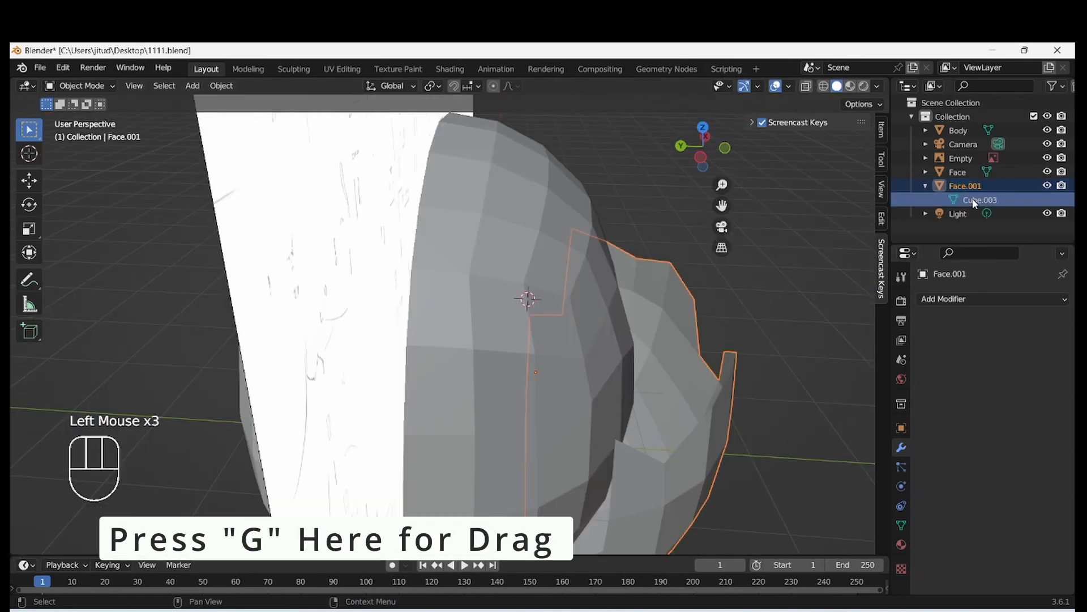
{"action": "left_click", "coordinate": [995, 300]}
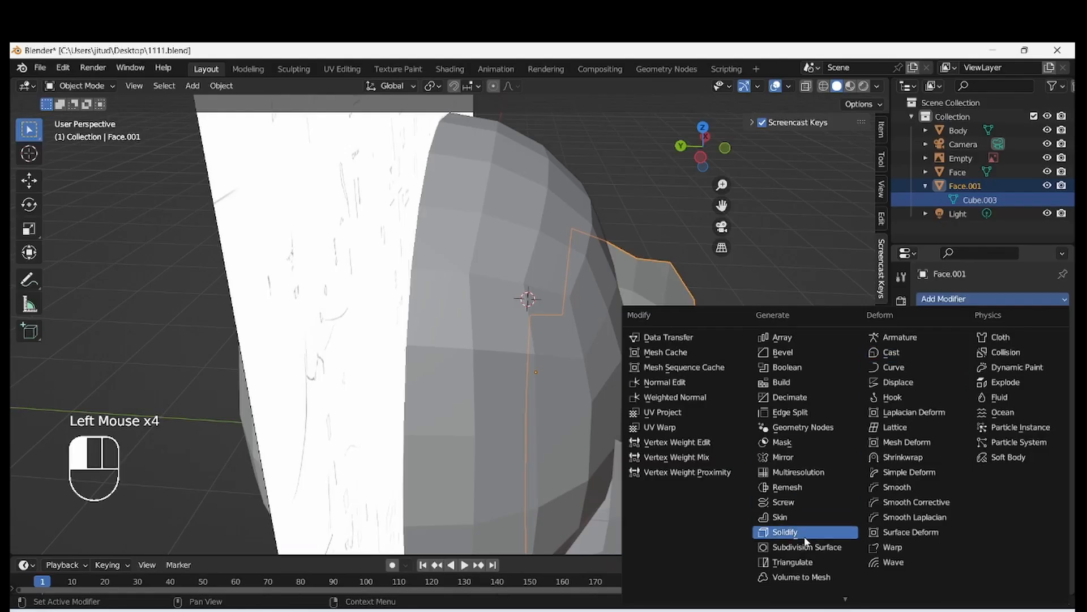
{"action": "left_click", "coordinate": [805, 536]}
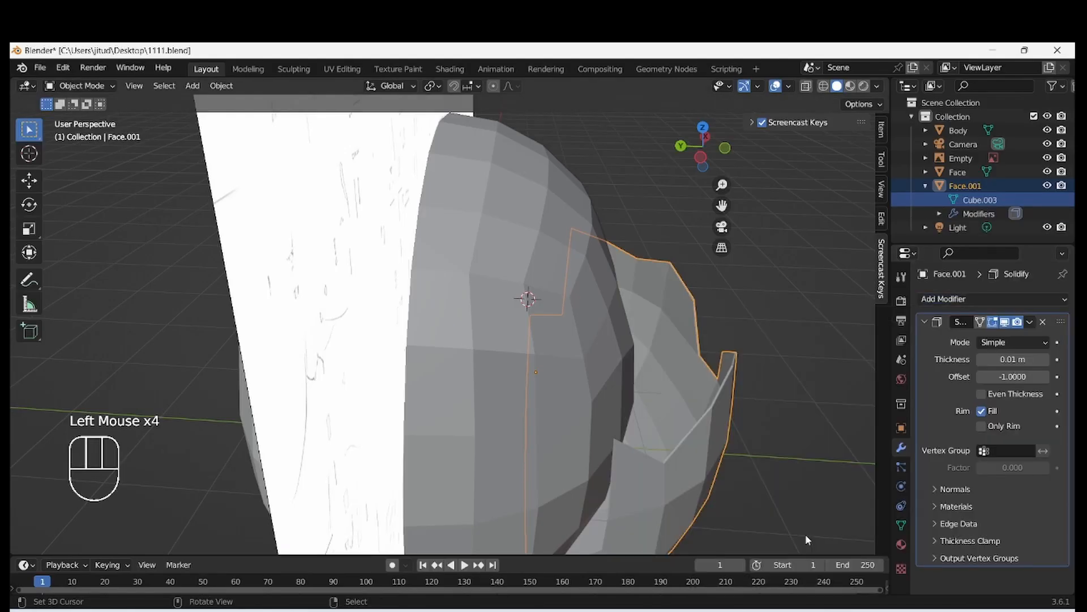
{"action": "scroll", "coordinate": [770, 437], "scroll_direction": "up", "scroll_amount": 4}
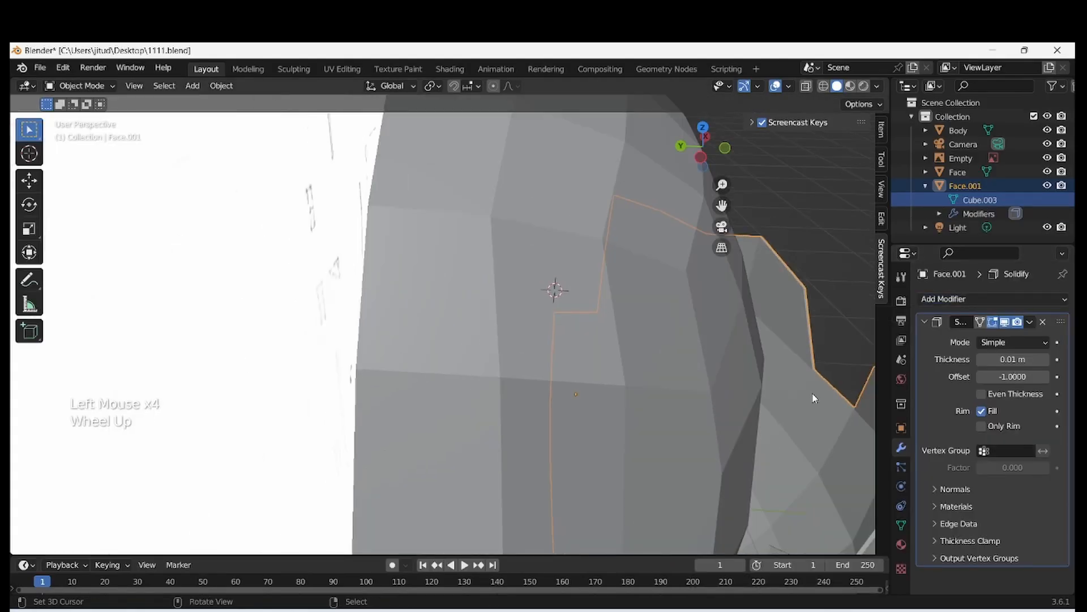
{"action": "left_click_drag", "start_coordinate": [722, 185], "coordinate": [722, 211]}
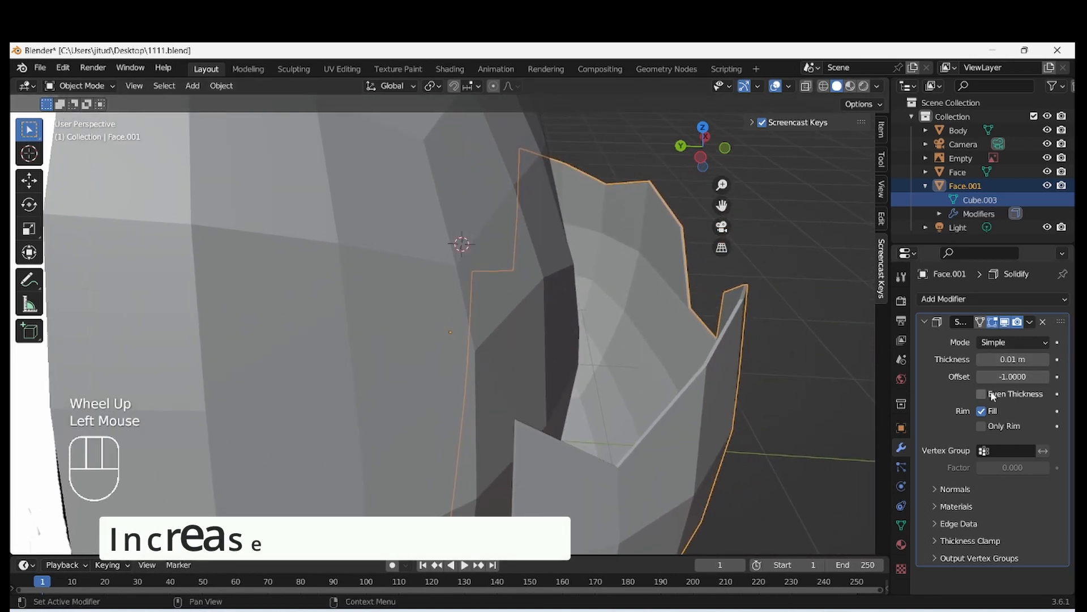
{"action": "left_click", "coordinate": [983, 393]}
{"action": "mouse_move", "coordinate": [1004, 364]}
{"action": "left_mouse_down"}
{"action": "mouse_move", "coordinate": [1032, 365]}
{"action": "mouse_move", "coordinate": [1002, 364]}
{"action": "mouse_move", "coordinate": [1032, 359]}
{"action": "mouse_move", "coordinate": [1014, 359]}
{"action": "left_mouse_up"}
{"action": "middle_click_drag", "start_coordinate": [793, 340], "coordinate": [712, 291]}
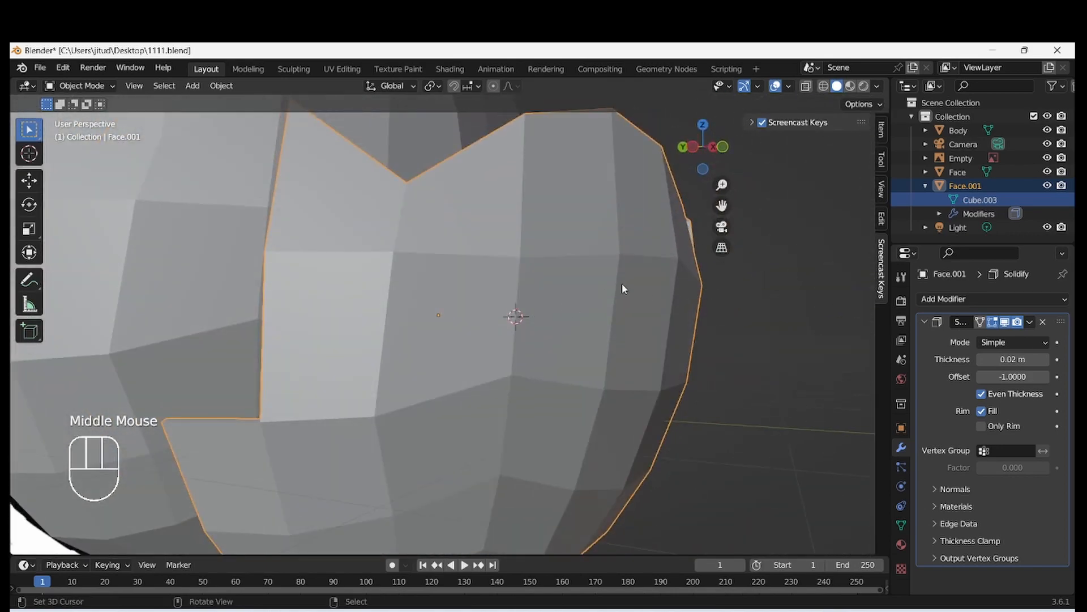
- Rename the Face.001 object to "Extrude face"
{"action": "scroll", "coordinate": [623, 285], "scroll_direction": "down", "scroll_amount": 3}
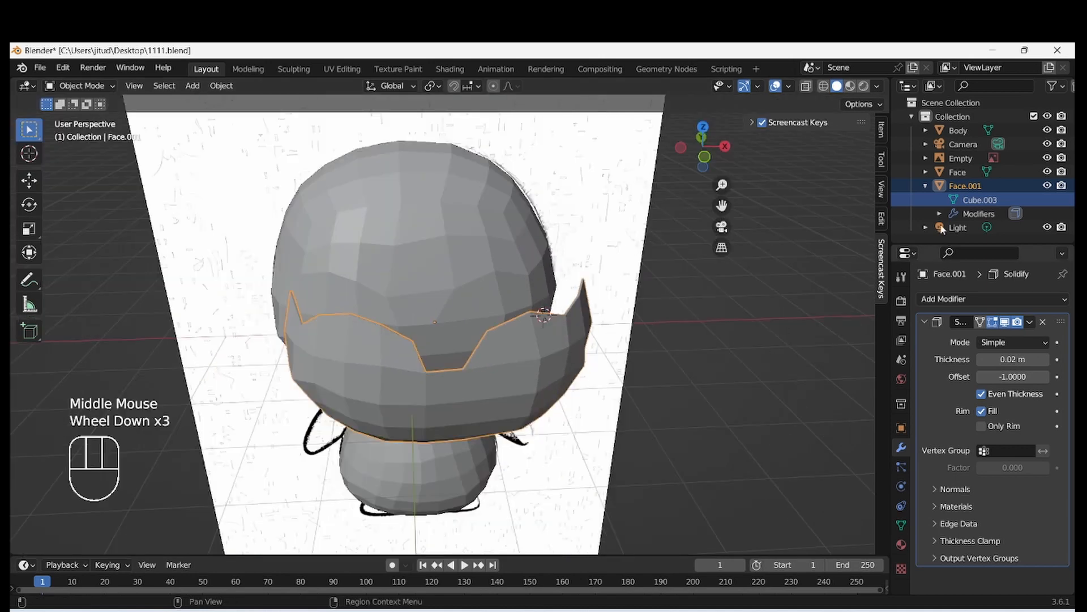
{"action": "double_click", "coordinate": [963, 185]}
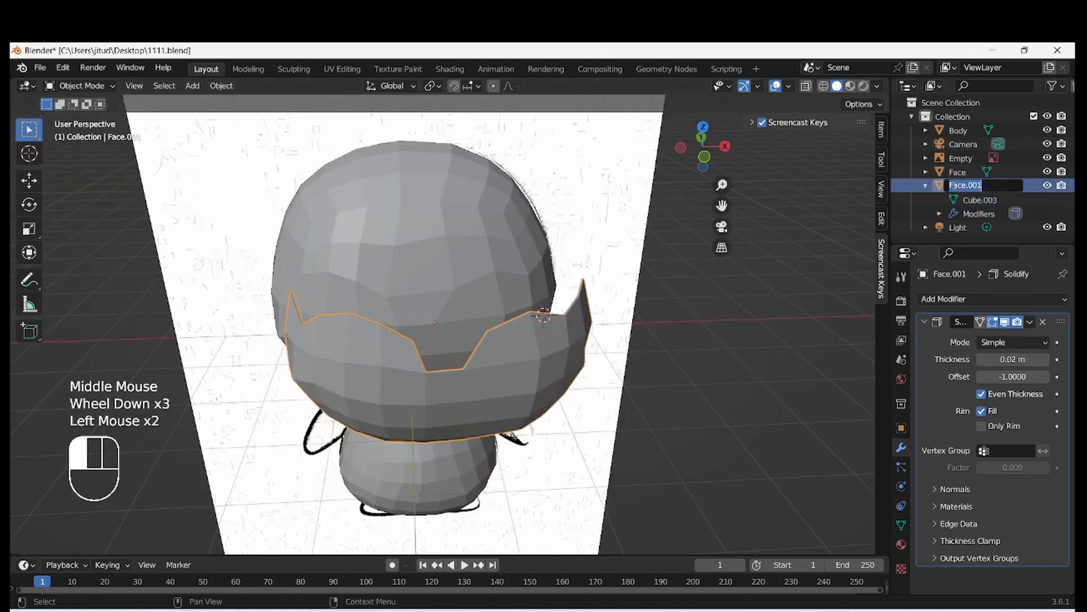
{"action": "type", "text": "Extr"}
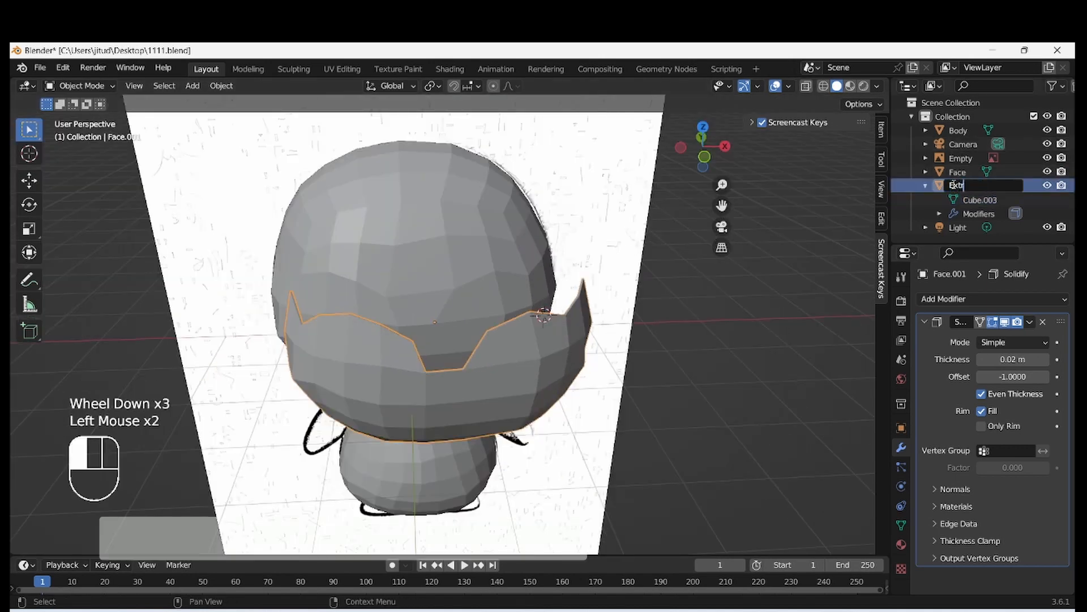
{"action": "type", "text": "ude face"}
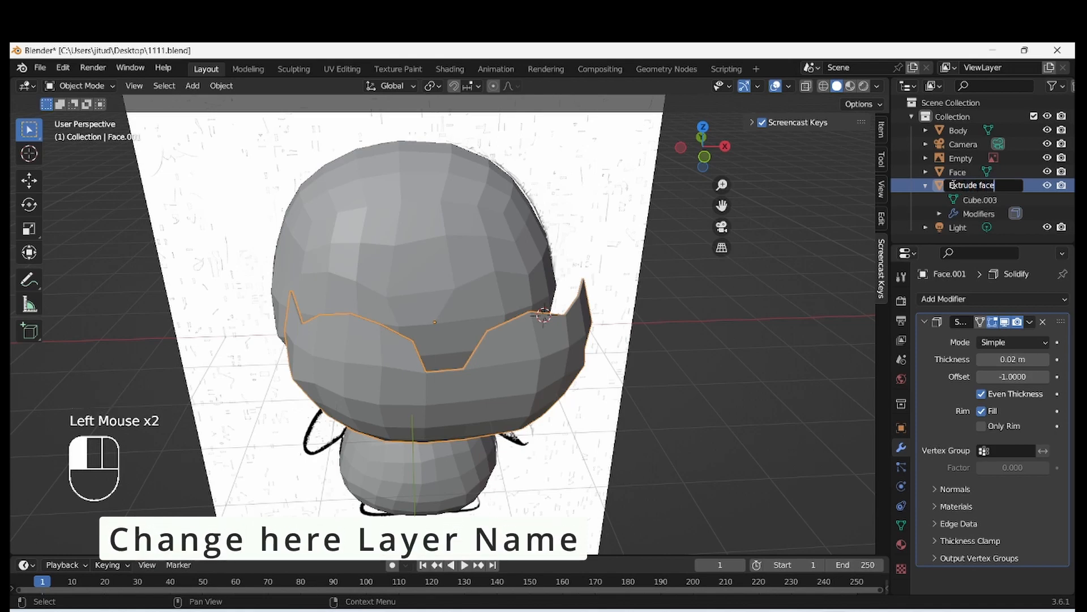
{"action": "key", "text": "Return"}
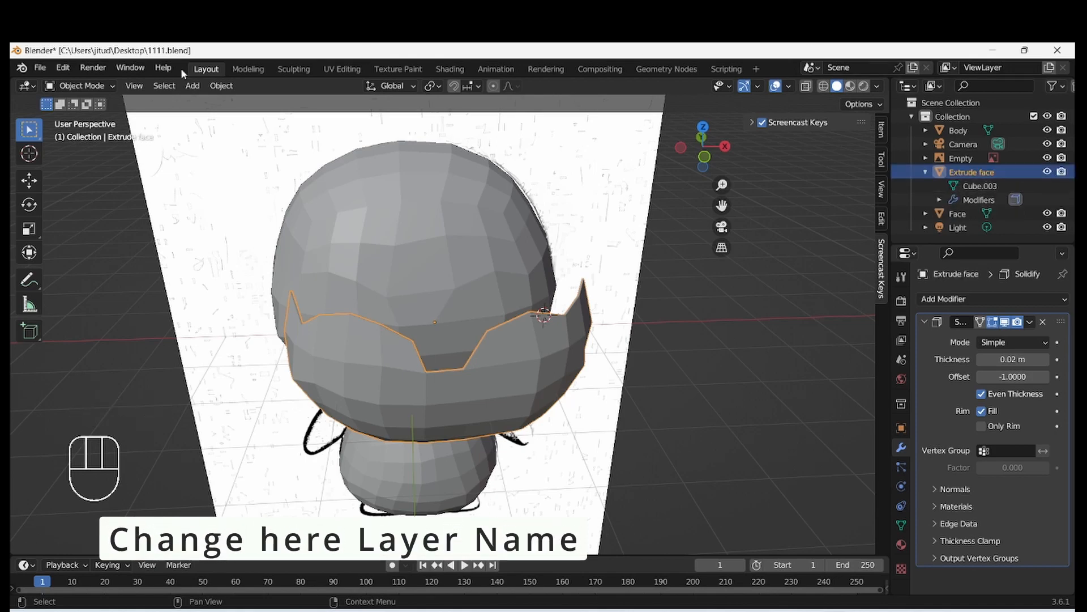
{"action": "middle_click_drag", "start_coordinate": [474, 244], "coordinate": [324, 273]}
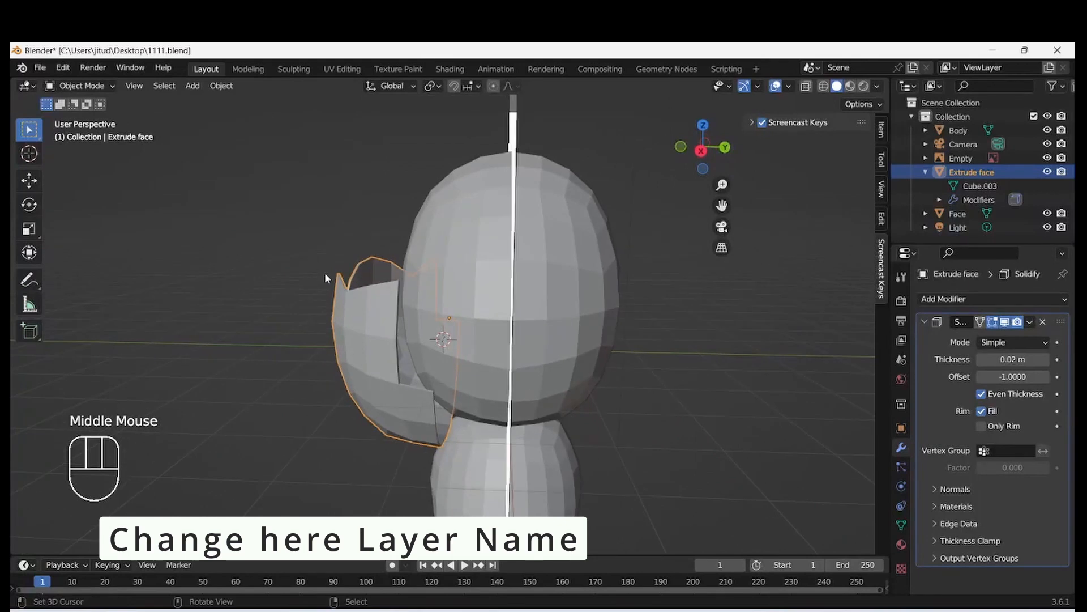
- Move the Extrude face object onto the head, about 0.88 m in Y and 0.25 m in Z, in the right view
{"action": "key", "text": "KP_3"}
{"action": "key", "text": "g"}
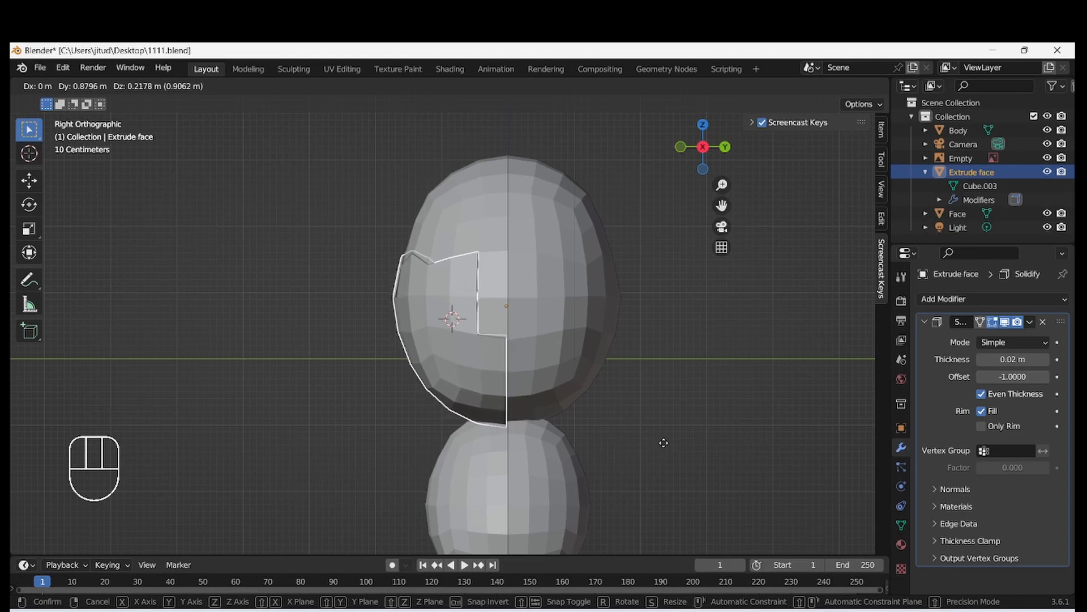
{"action": "left_click", "coordinate": [650, 436]}
{"action": "middle_click_drag", "start_coordinate": [482, 358], "coordinate": [590, 397]}
{"action": "key", "text": "KP_1"}
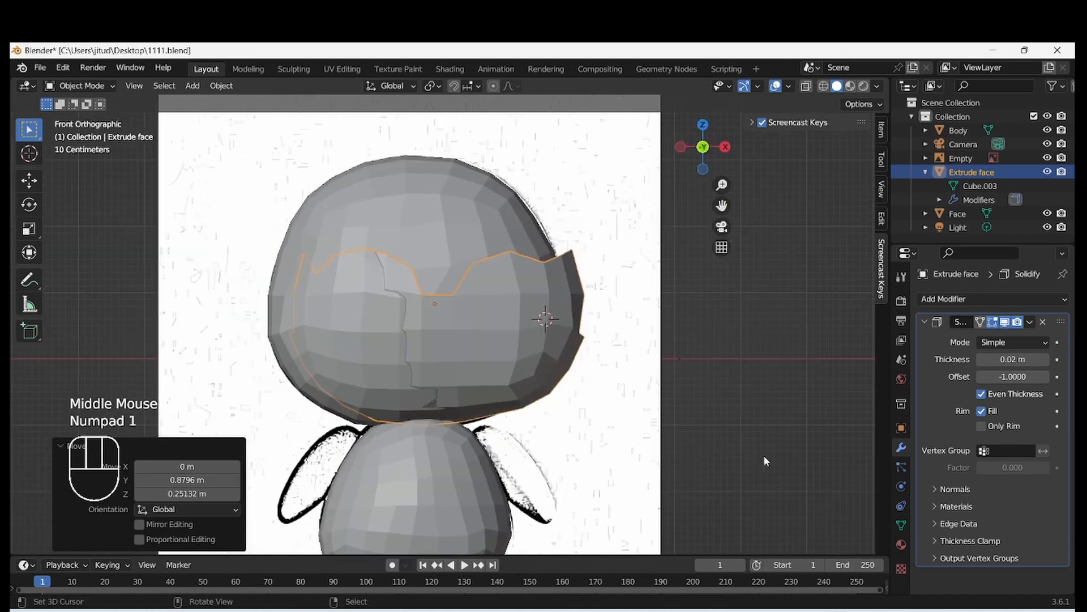
- Align the Extrude face object with the head in the front view, moving it about -0.34 m in X and -0.1 m in Z
{"action": "key", "text": "g"}
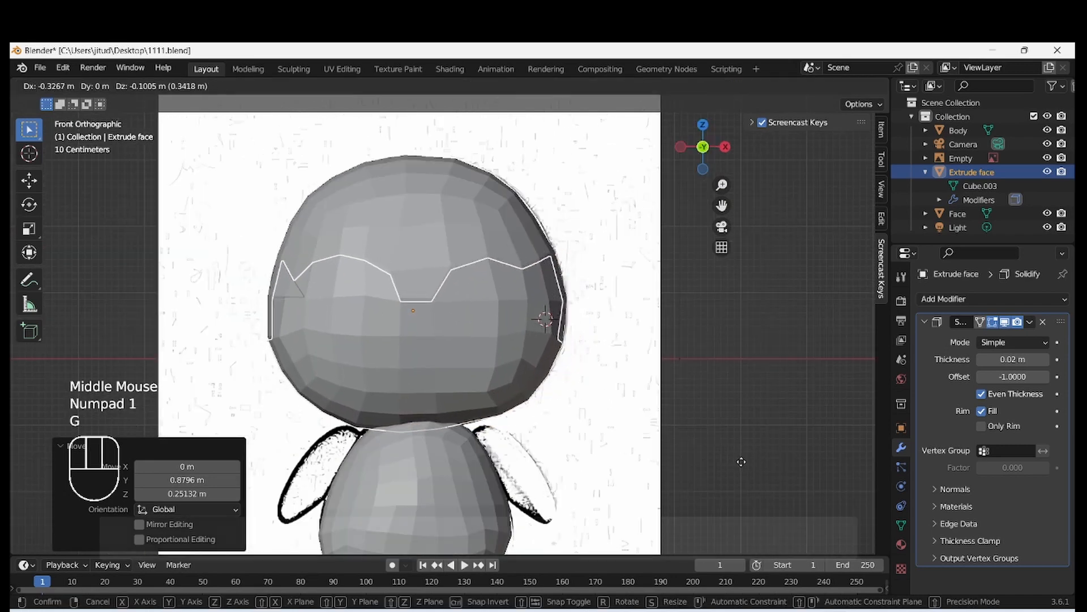
{"action": "left_click", "coordinate": [741, 462]}
{"action": "middle_click_drag", "start_coordinate": [740, 460], "coordinate": [584, 466]}
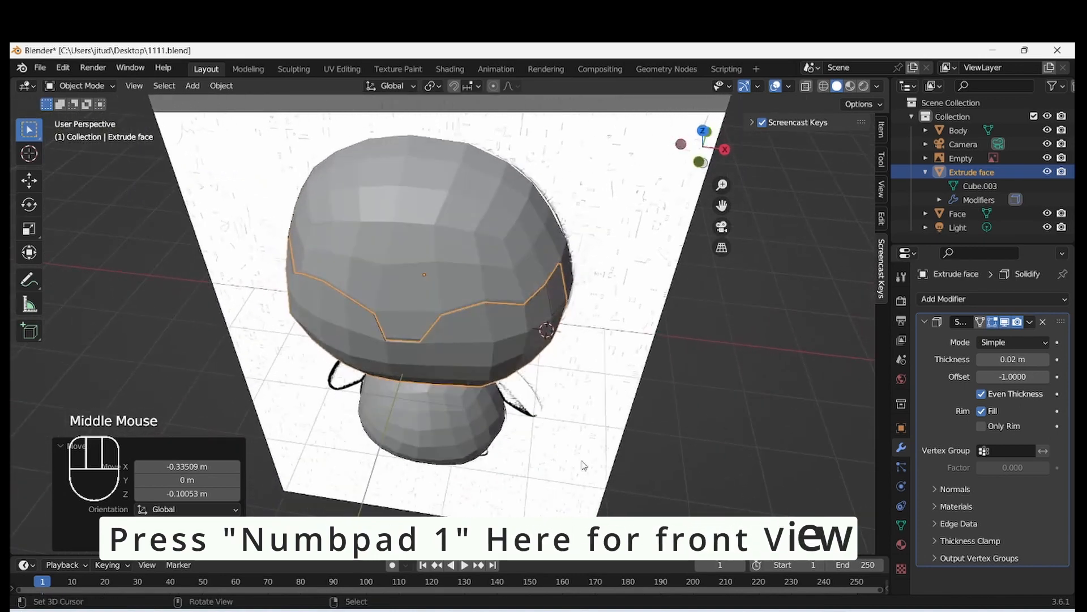
{"action": "key", "text": "KP_1"}
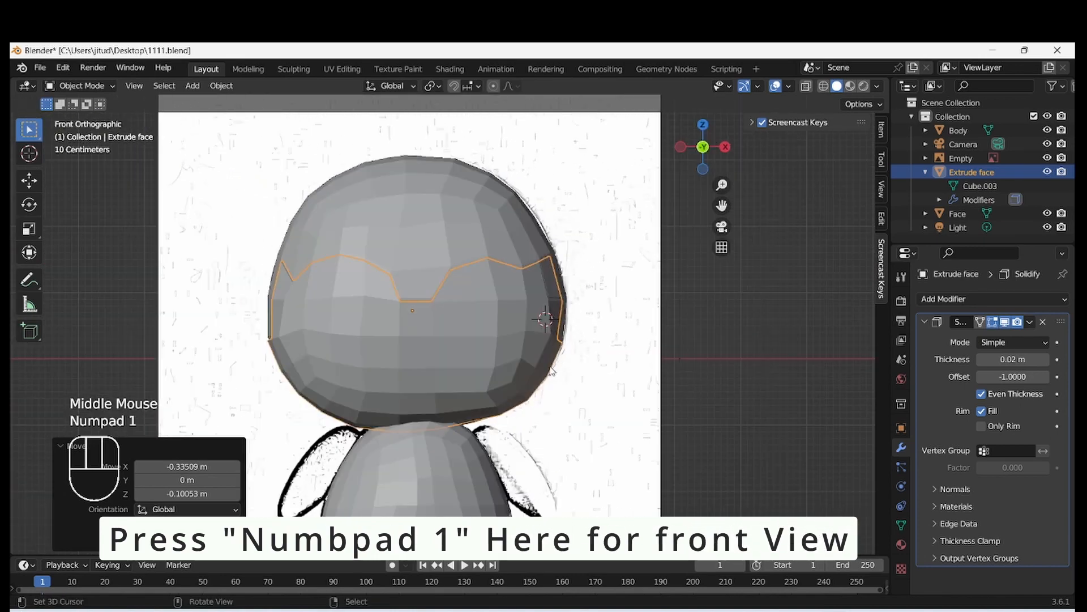
- Nudge the Extrude face object about 0.017 m along Y in the right view
{"action": "scroll", "coordinate": [551, 371], "scroll_direction": "down", "scroll_amount": 2}
{"action": "middle_click_drag", "start_coordinate": [553, 374], "coordinate": [368, 369]}
{"action": "key", "text": "KP_3"}
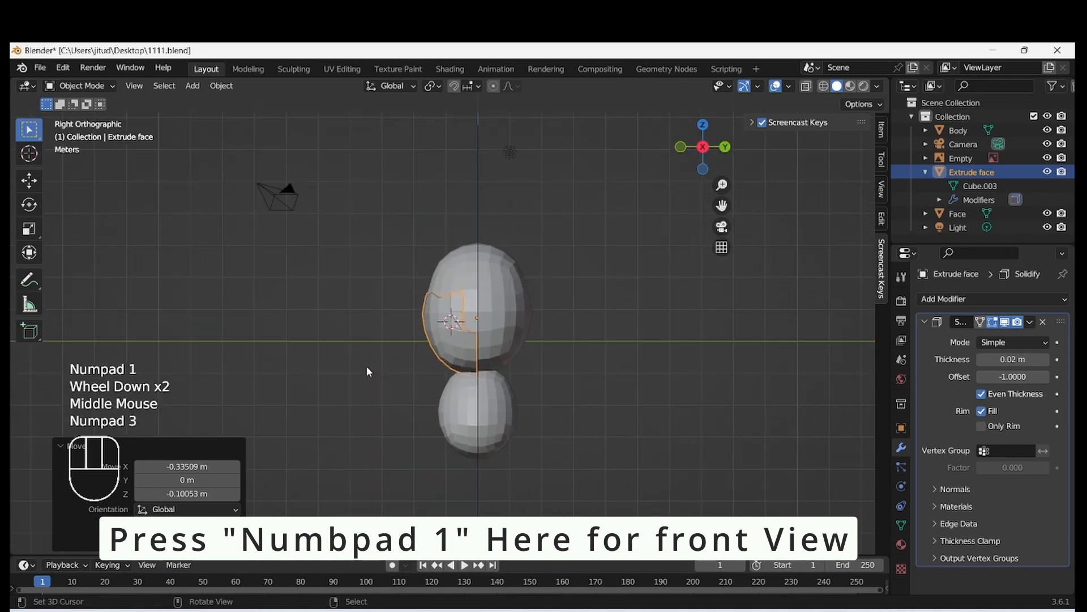
{"action": "scroll", "coordinate": [411, 312], "scroll_direction": "up", "scroll_amount": 3}
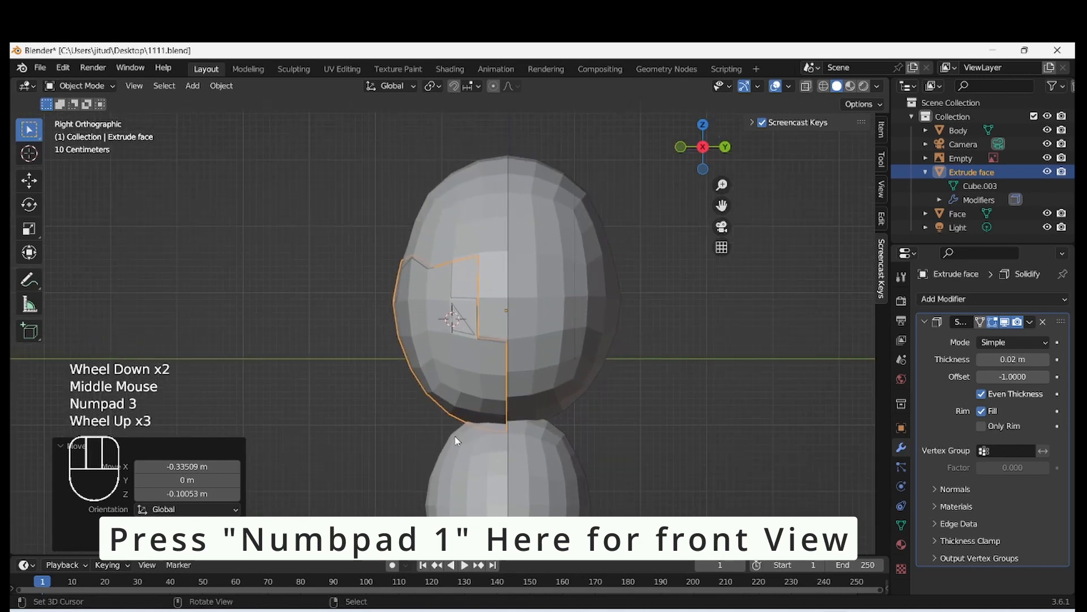
{"action": "key", "text": "g"}
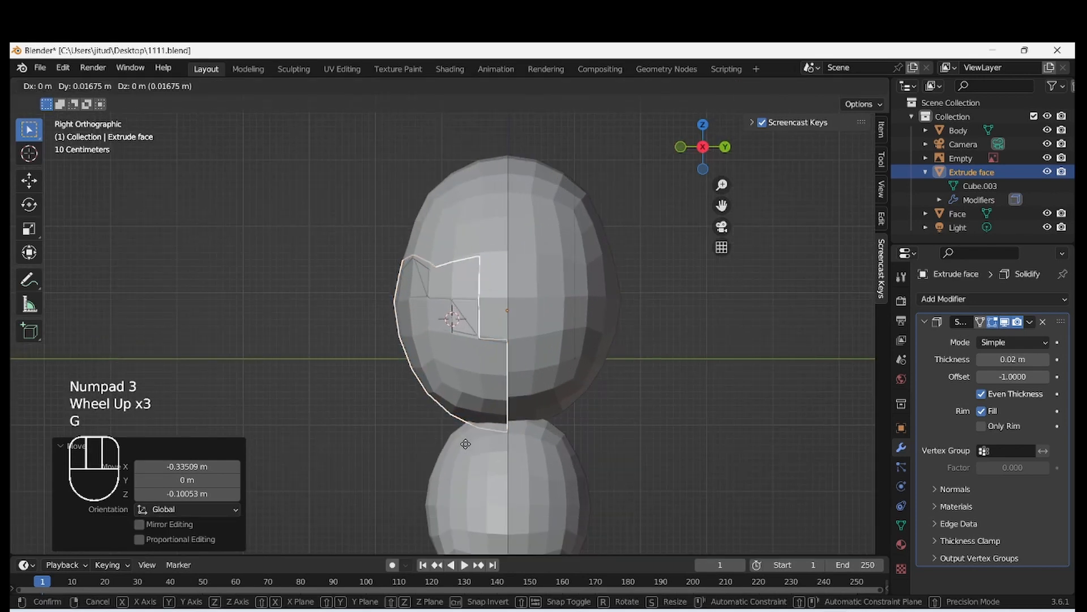
{"action": "left_click", "coordinate": [466, 446]}
{"action": "key", "text": "KP_1"}
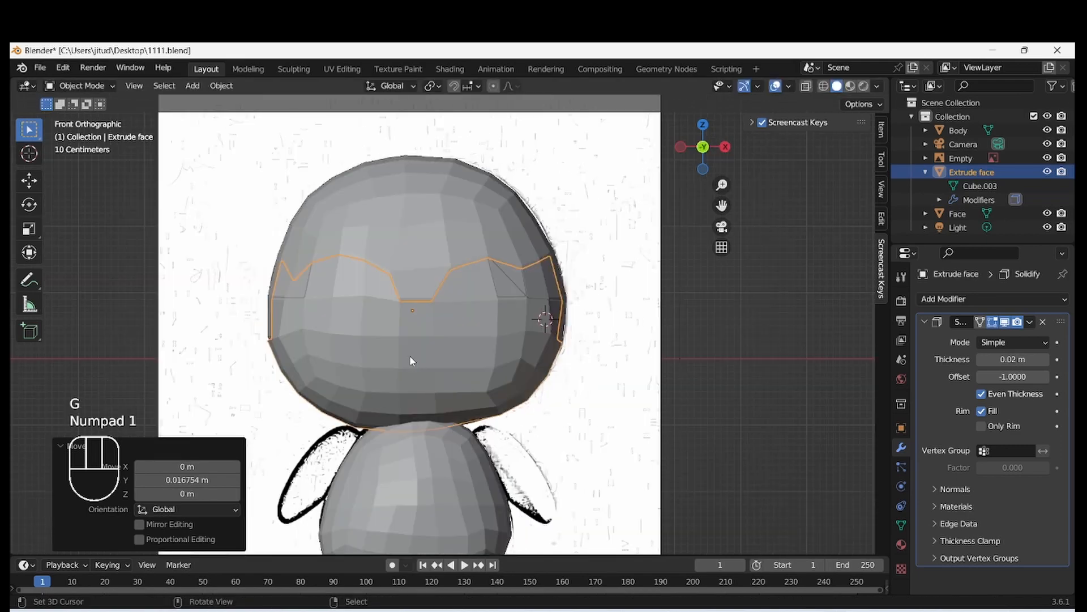
{"action": "middle_click_drag", "start_coordinate": [410, 359], "coordinate": [159, 361]}
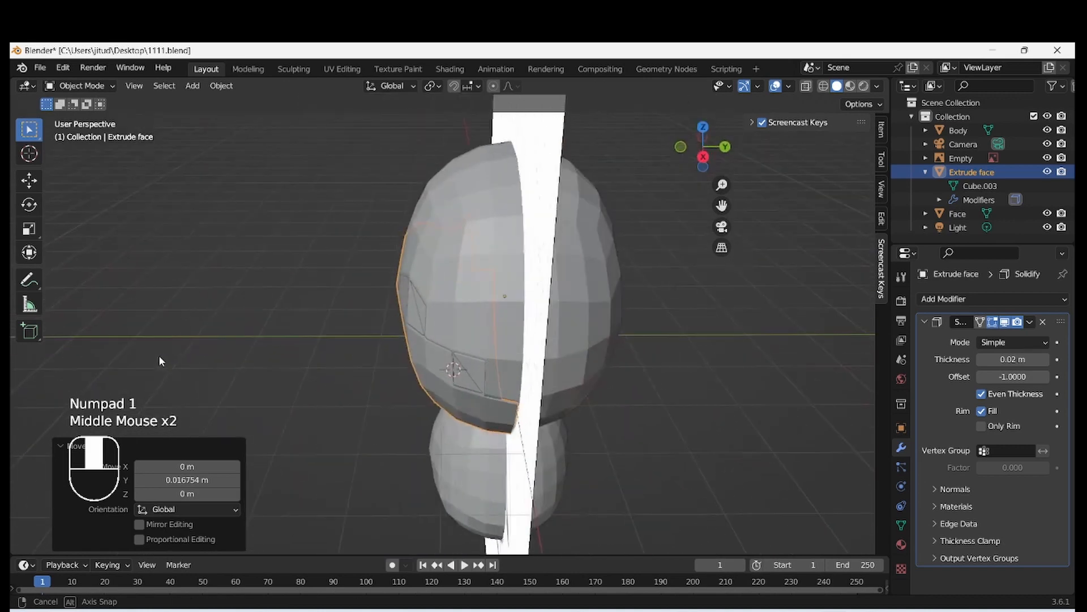
- Try to shift the Extrude face object about -0.017 m in Y and 0.042 m in Z
{"action": "key", "text": "KP_3"}
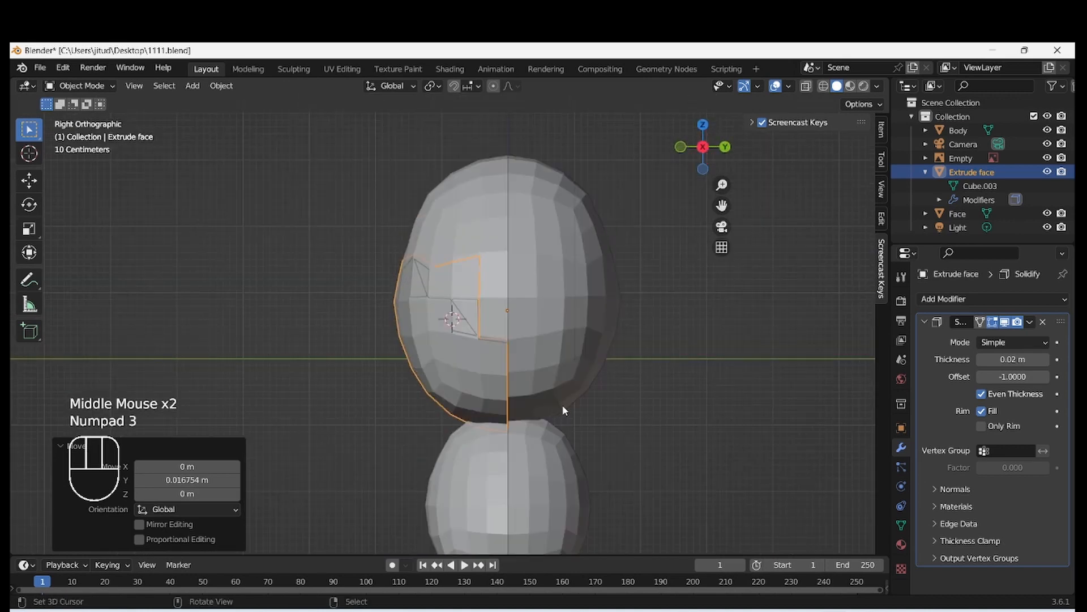
{"action": "key", "text": "g"}
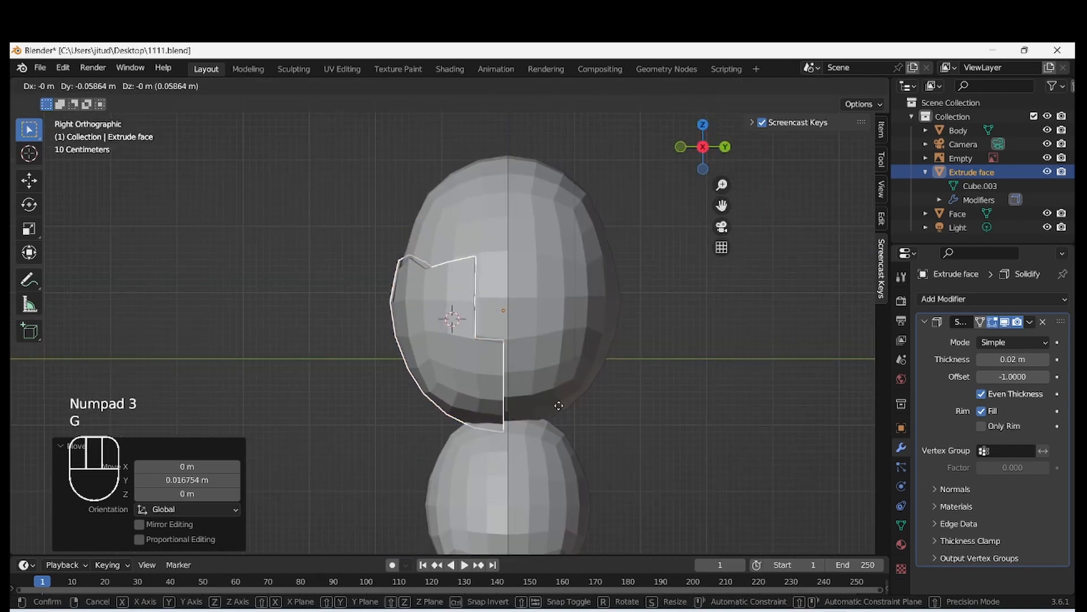
{"action": "left_click", "coordinate": [562, 407]}
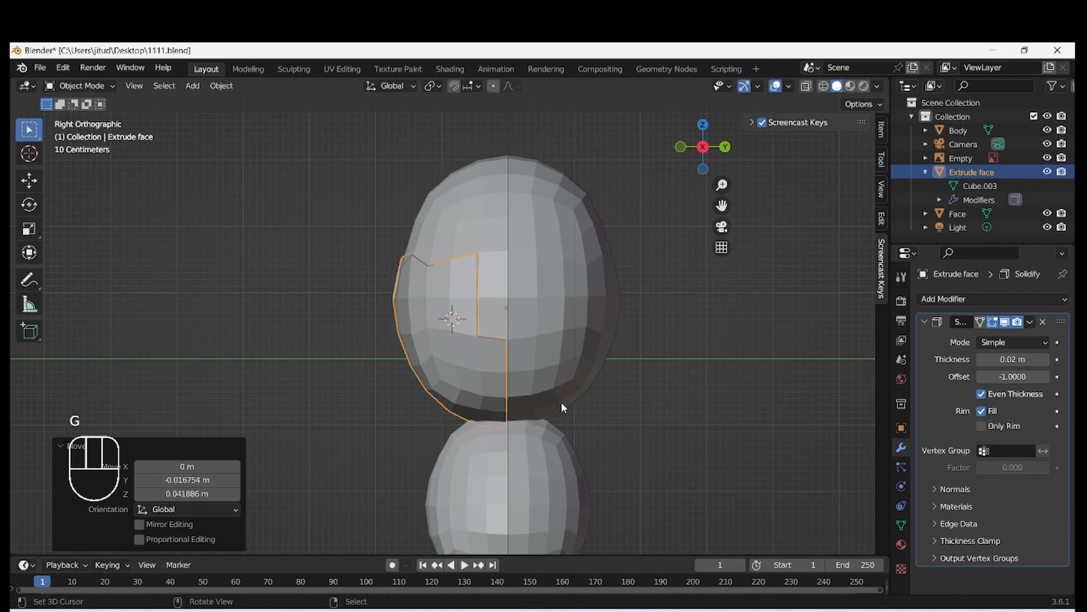
{"action": "middle_click_drag", "start_coordinate": [563, 407], "coordinate": [548, 302]}
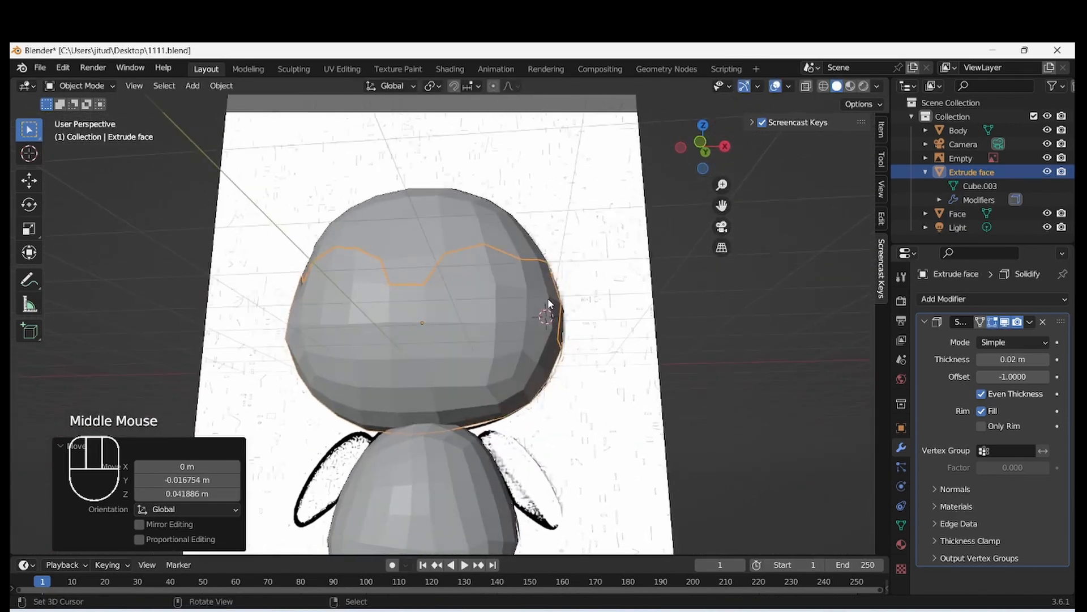
{"action": "key", "text": "ctrl+z"}
{"action": "key", "text": "KP_1"}
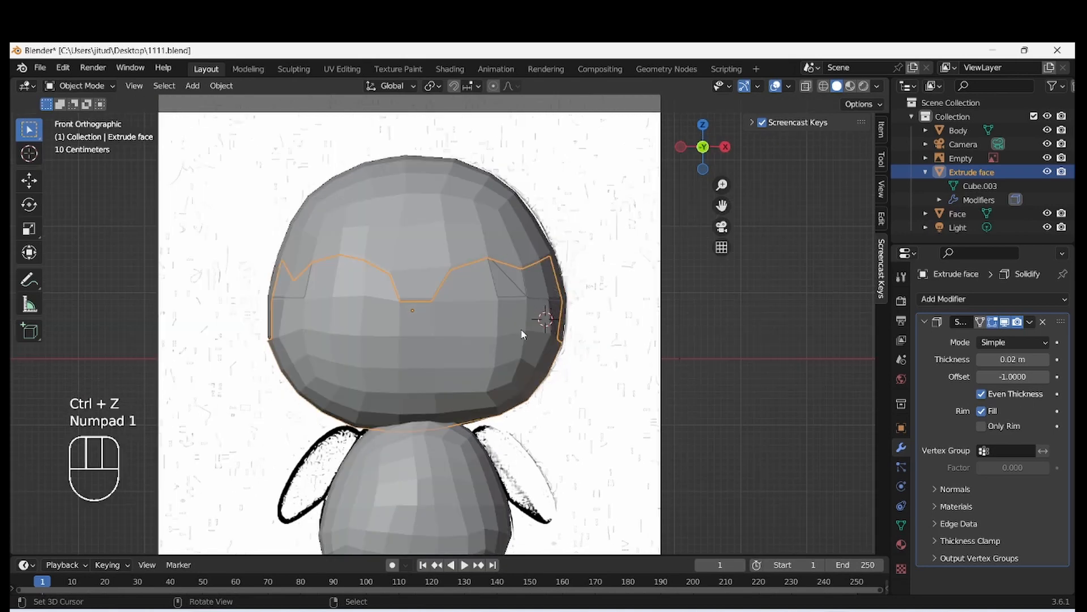
- Add a Subdivision Surface modifier to the Face object with viewport level 2 and render level 3
{"action": "left_click", "coordinate": [958, 214]}
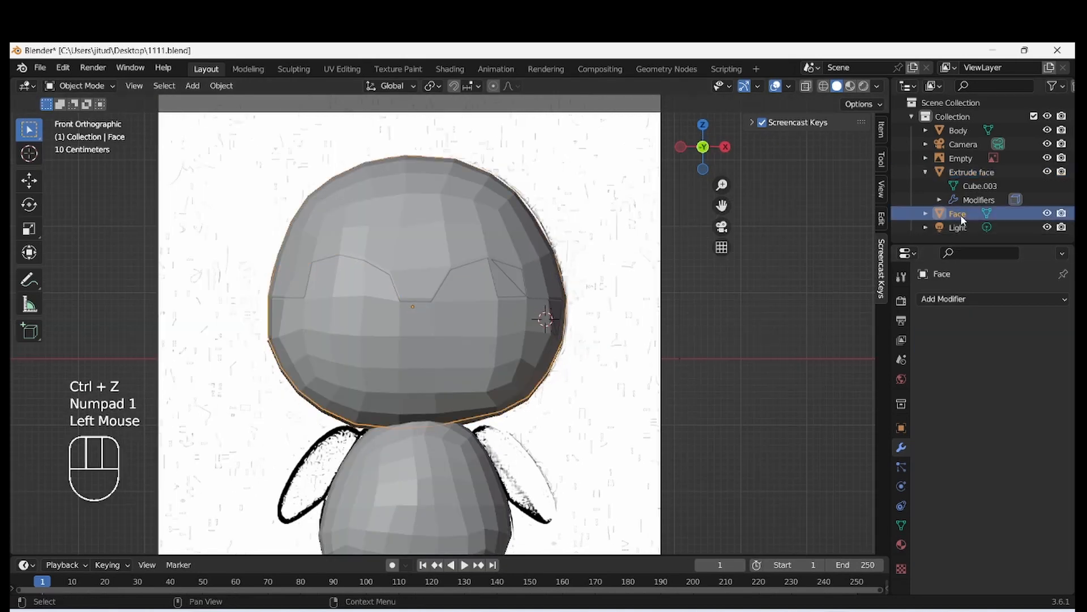
{"action": "scroll", "coordinate": [616, 306], "scroll_direction": "down", "scroll_amount": 3}
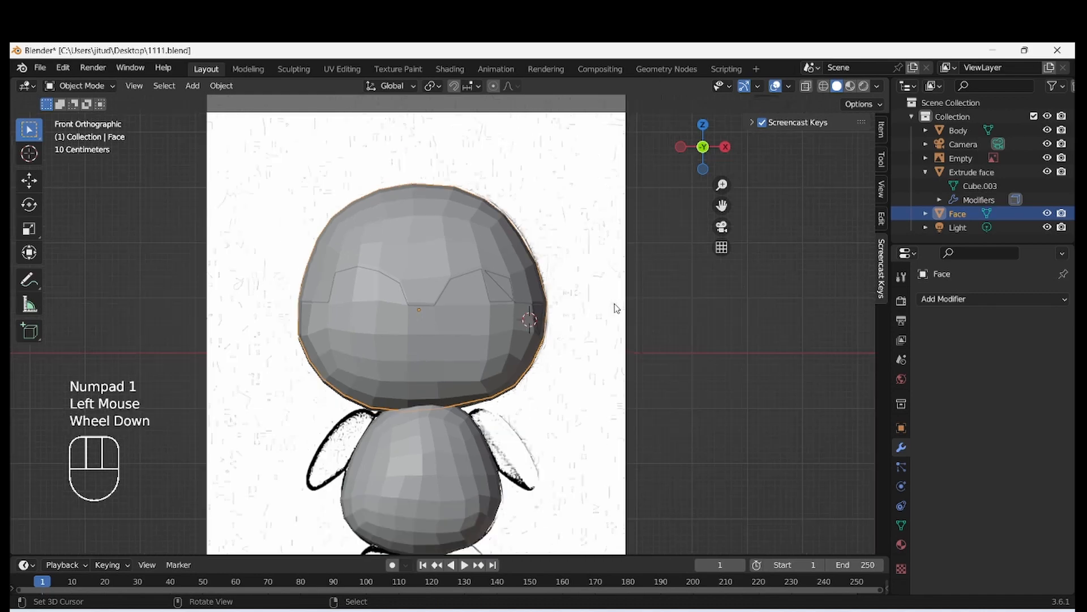
{"action": "left_click", "coordinate": [944, 301]}
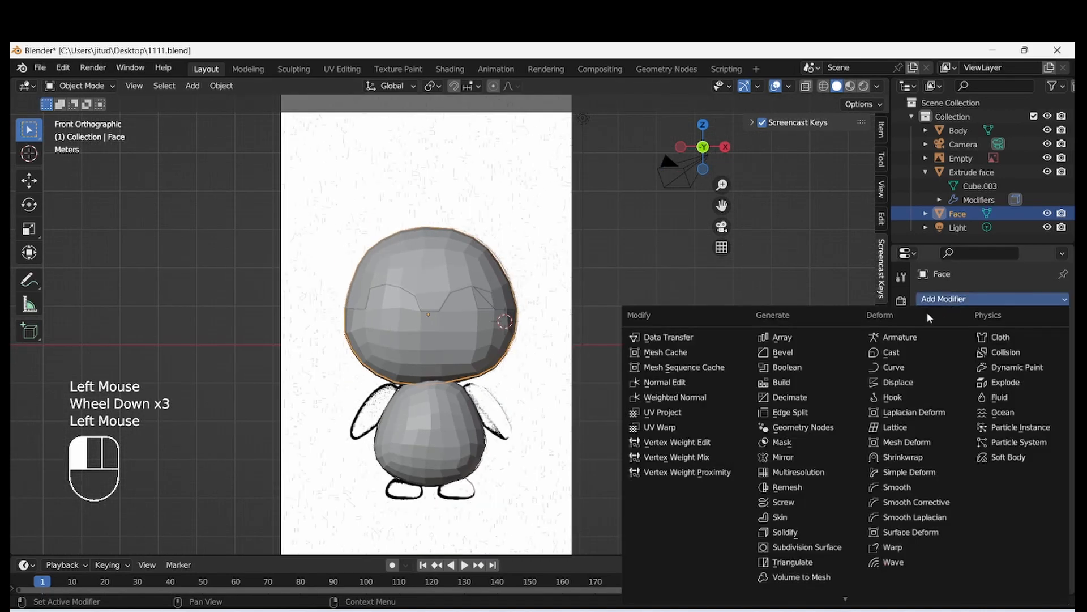
{"action": "left_click", "coordinate": [817, 547]}
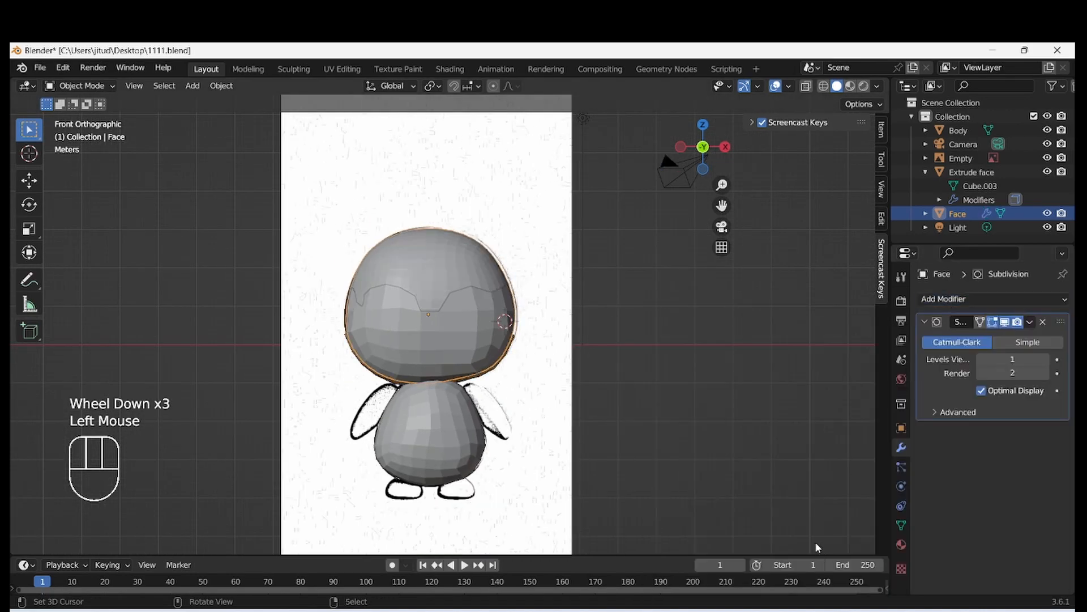
{"action": "left_click", "coordinate": [1045, 373]}
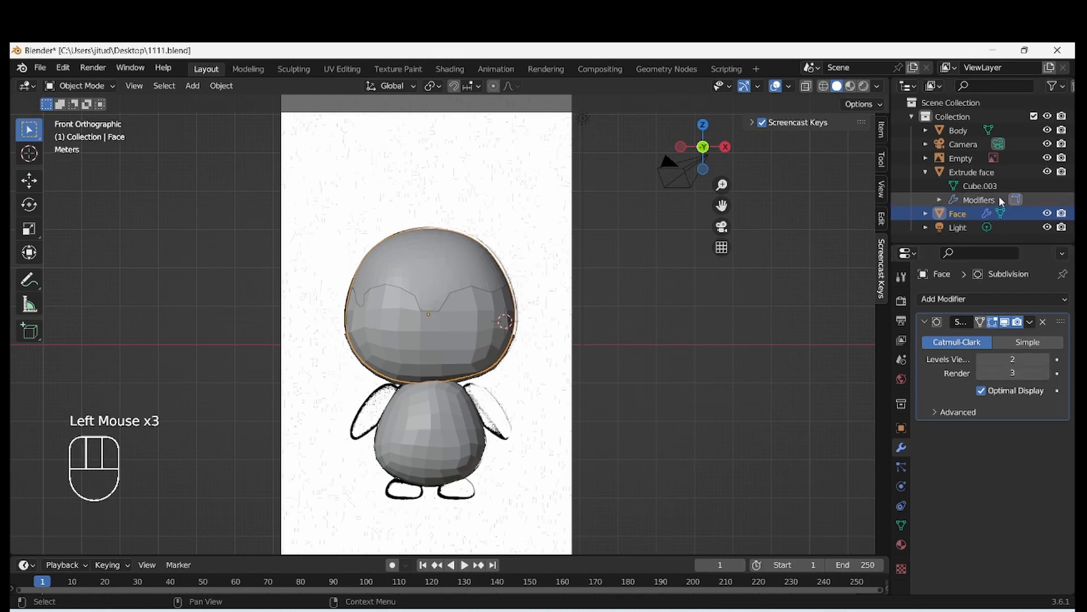
- Apply the Solidify modifier on the Extrude face object
{"action": "left_click", "coordinate": [972, 172]}
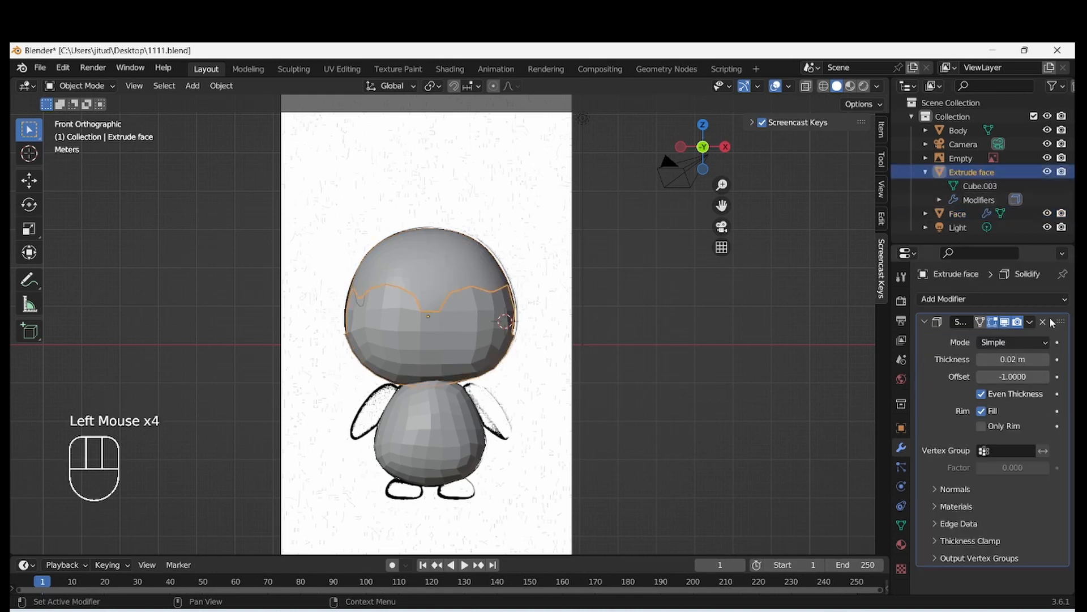
{"action": "left_click", "coordinate": [1030, 322]}
{"action": "left_click", "coordinate": [1003, 339]}
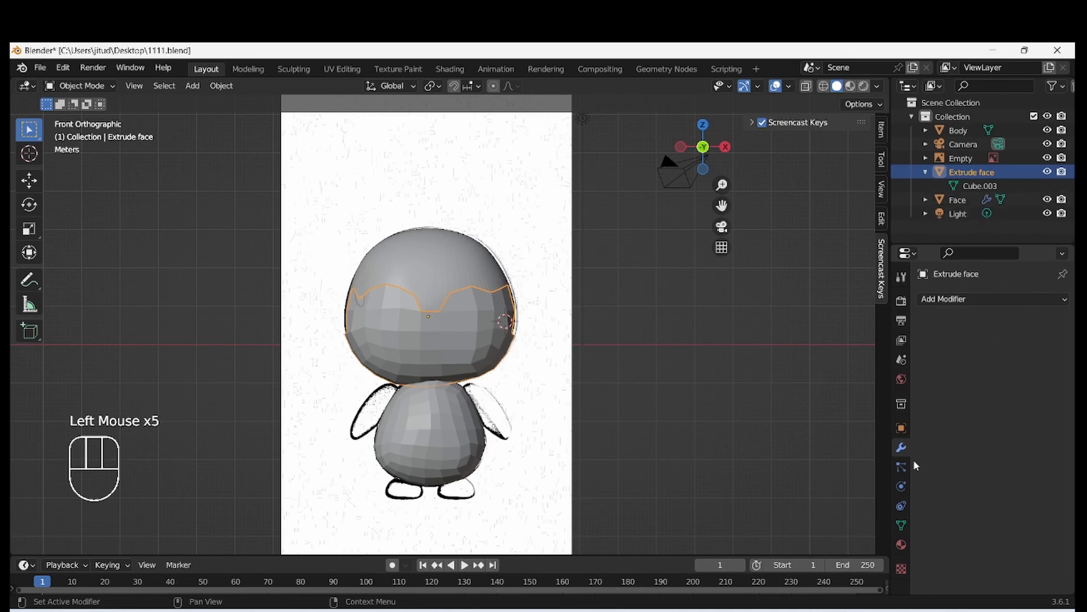
- Add a Subdivision Surface modifier to the Extrude face object with viewport level 2 and render level 3
{"action": "left_click", "coordinate": [982, 306]}
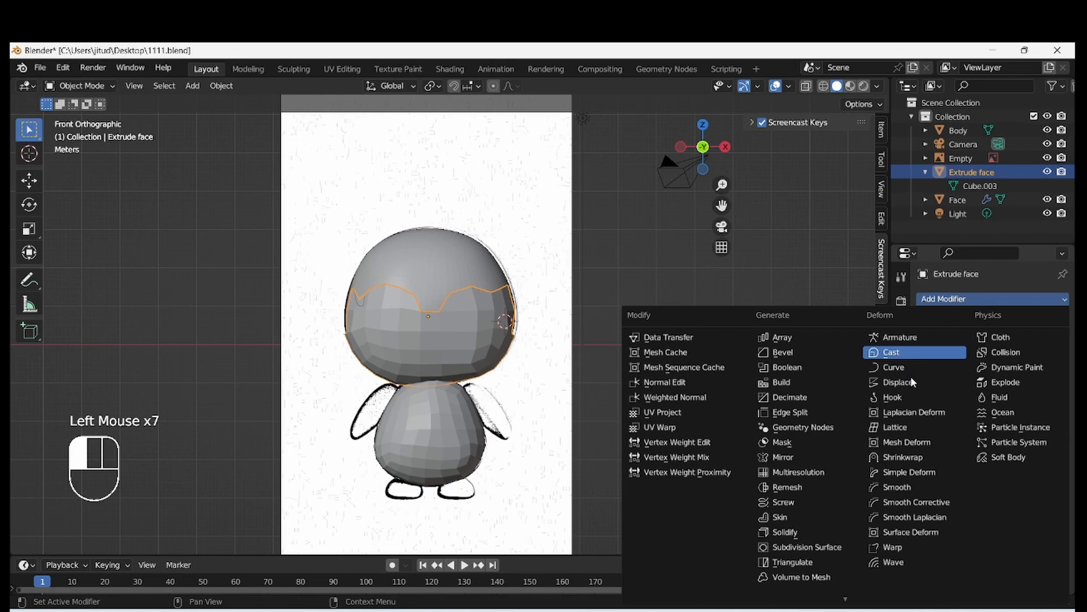
{"action": "left_click", "coordinate": [836, 547]}
{"action": "left_click", "coordinate": [1046, 359]}
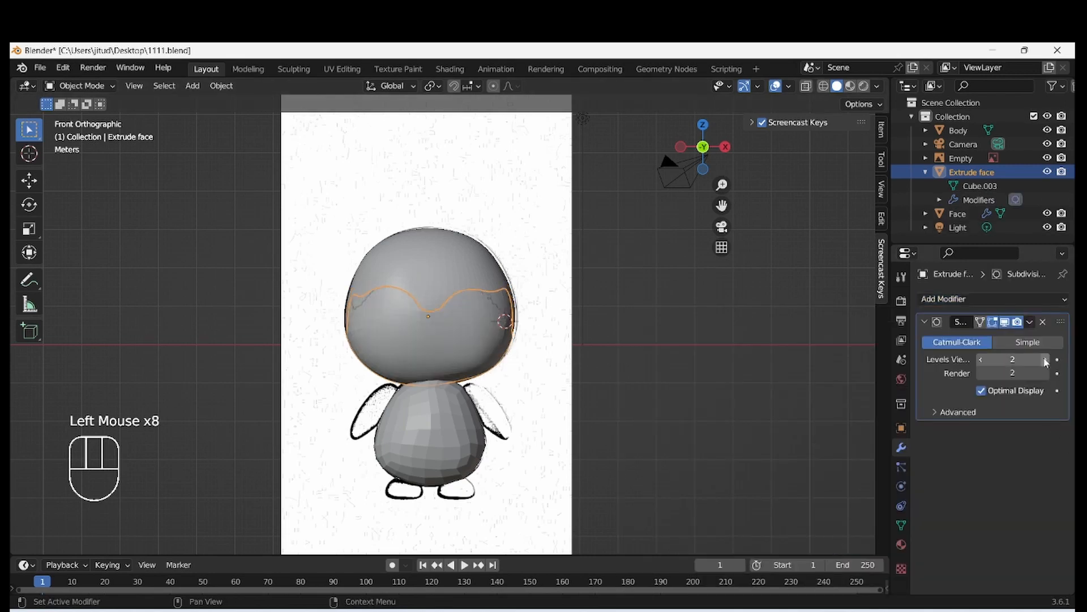
{"action": "left_click", "coordinate": [1045, 373]}
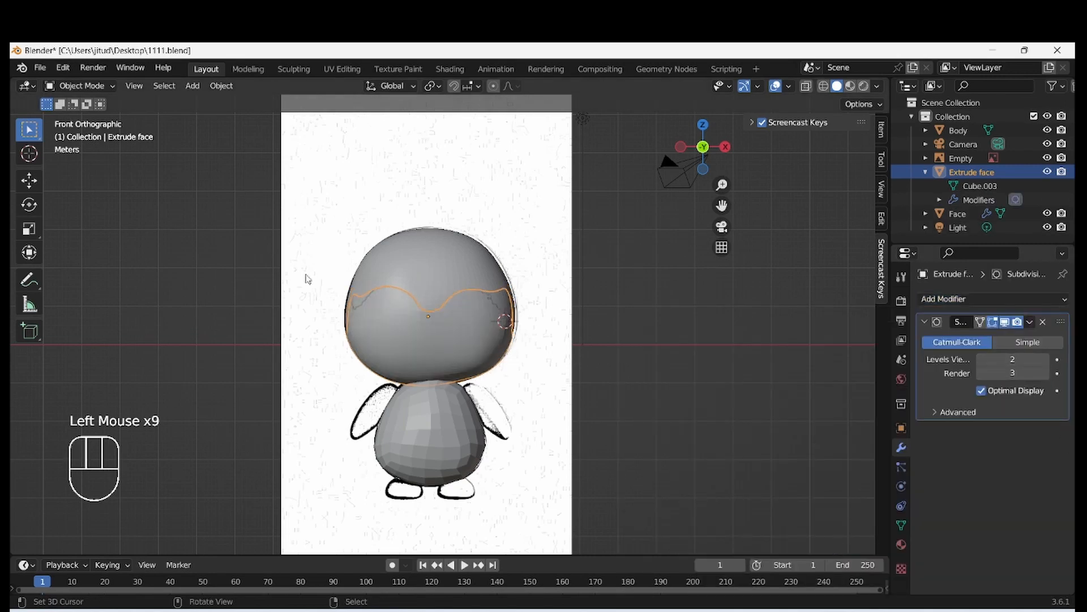
- Move the smoothed Extrude face object about -0.07 m along Y so it sits in front of the head
{"action": "scroll", "coordinate": [308, 279], "scroll_direction": "up", "scroll_amount": 2}
{"action": "middle_click_drag", "start_coordinate": [424, 313], "coordinate": [313, 328]}
{"action": "key", "text": "KP_3"}
{"action": "key", "text": "g"}
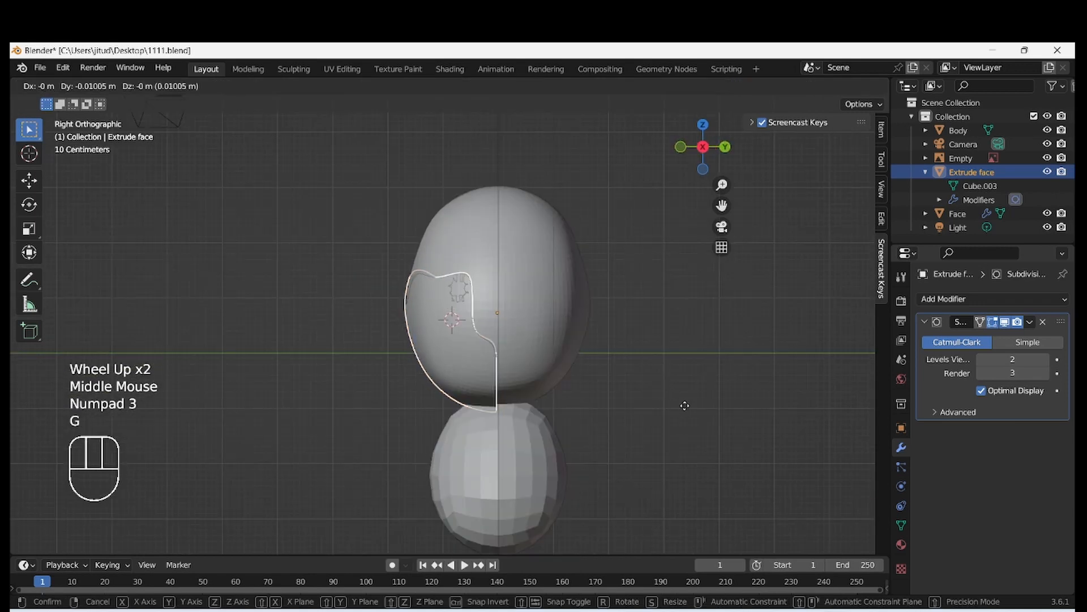
{"action": "left_click", "coordinate": [682, 405]}
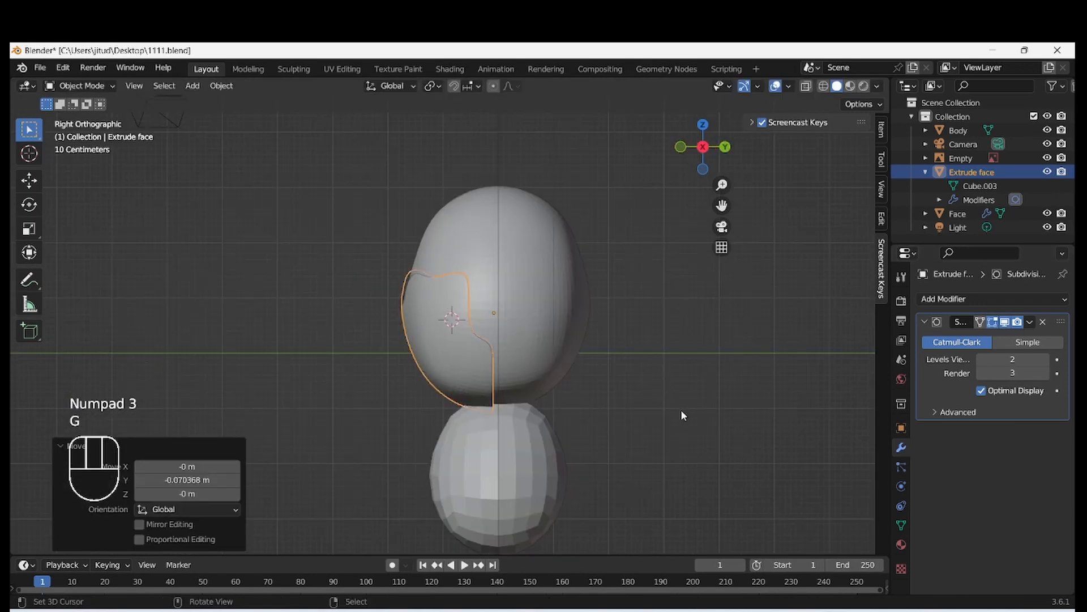
- Rotate the Extrude face object by about -0.85° in the right view to fit it to the head
{"action": "key", "text": "r"}
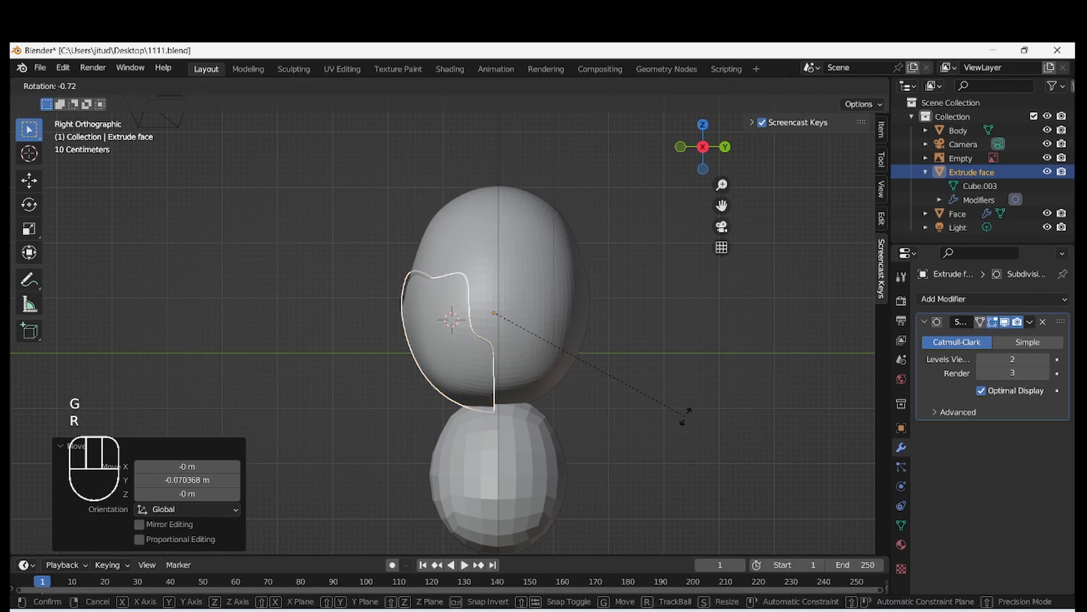
{"action": "left_click", "coordinate": [686, 418]}
{"action": "key", "text": "KP_1"}
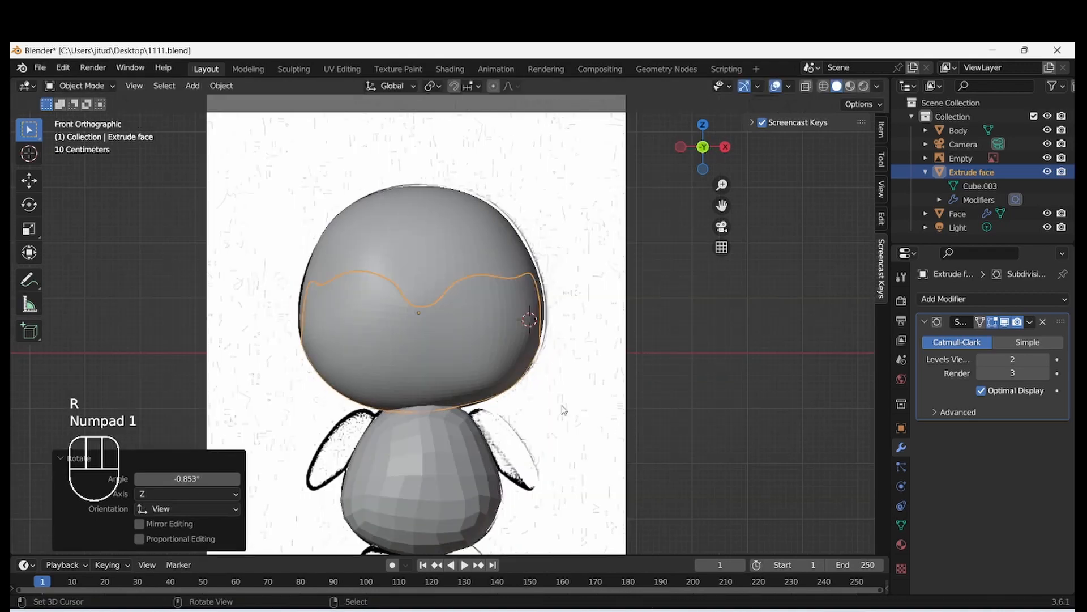
{"action": "scroll", "coordinate": [369, 332], "scroll_direction": "up", "scroll_amount": 2}
{"action": "middle_click_drag", "start_coordinate": [365, 316], "coordinate": [330, 326]}
{"action": "scroll", "coordinate": [450, 299], "scroll_direction": "down", "scroll_amount": 4}
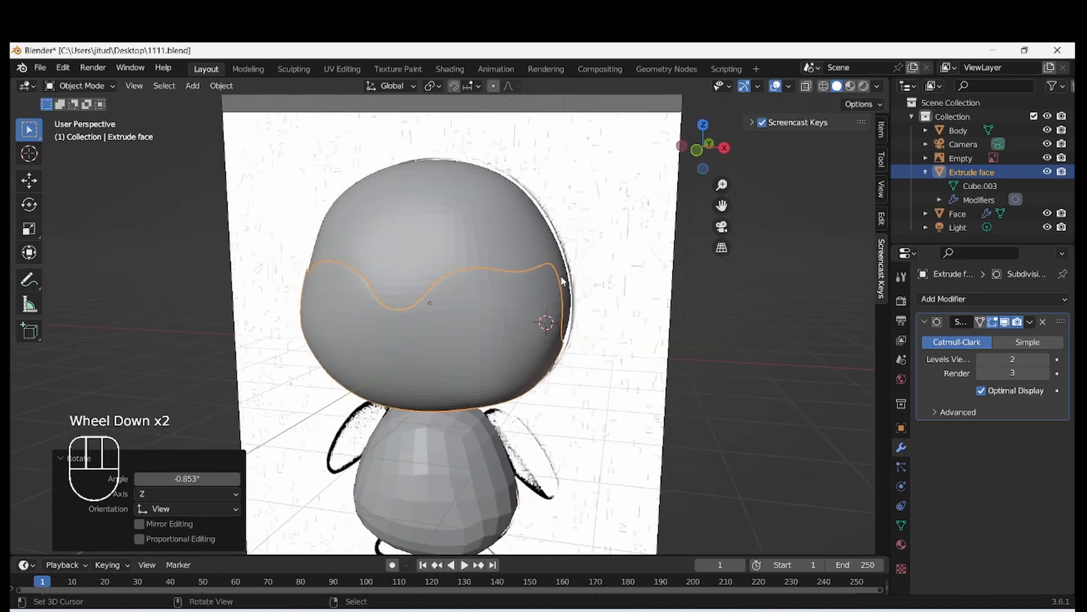
{"action": "key", "text": "KP_1"}
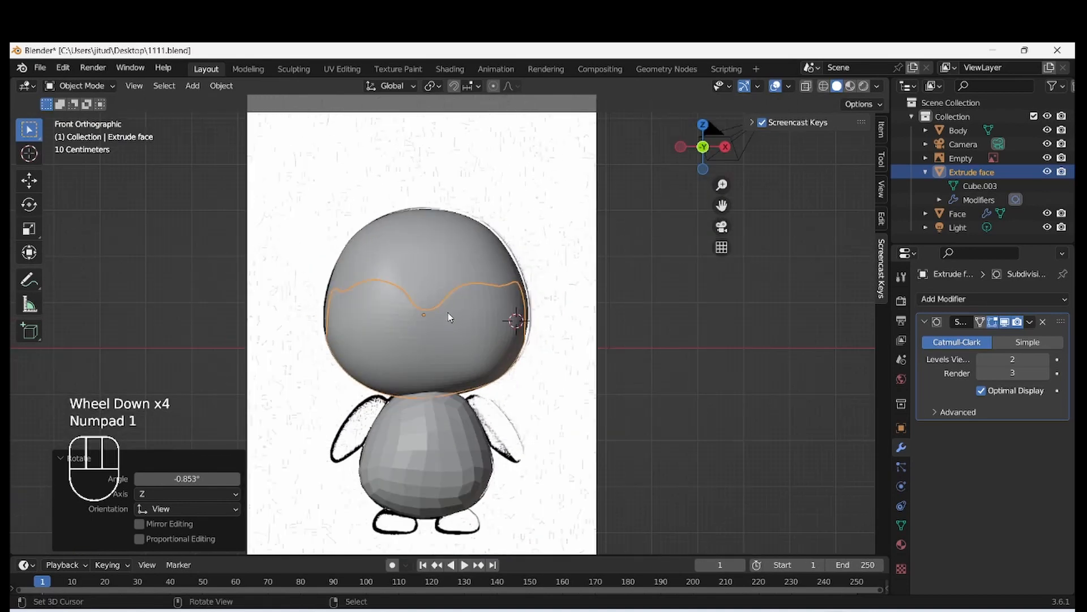
- Deselect everything and toggle X-ray to compare the smoothed head and face patch with the reference sketch
{"action": "left_click_drag", "start_coordinate": [664, 334], "coordinate": [650, 357]}
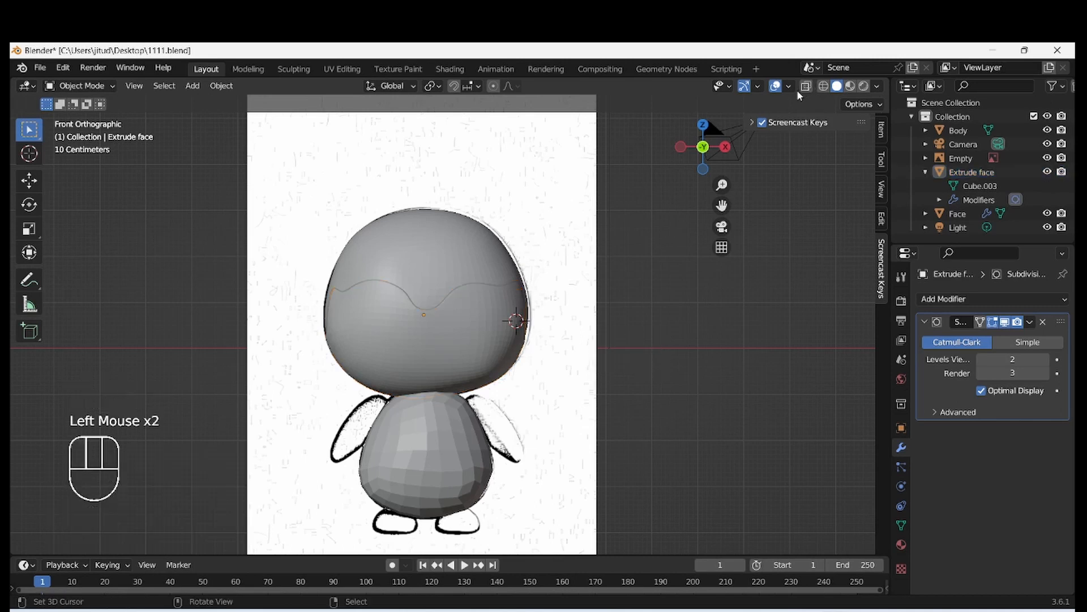
{"action": "left_click", "coordinate": [797, 90]}
{"action": "left_click", "coordinate": [806, 86]}
{"action": "left_click", "coordinate": [807, 87]}
{"action": "left_click", "coordinate": [807, 88]}
{"action": "left_click", "coordinate": [807, 88]}
{"action": "left_click", "coordinate": [807, 88]}
{"action": "left_click", "coordinate": [806, 88]}
{"action": "middle_click_drag", "start_coordinate": [664, 171], "coordinate": [716, 154]}
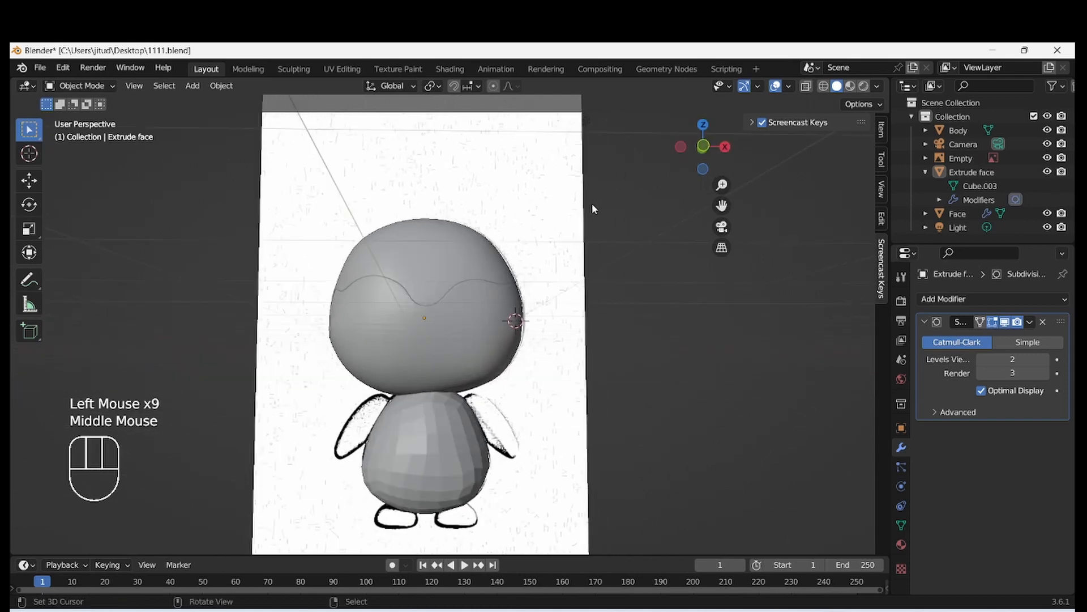
- Select the penguin's Body object in the front view and enter Edit Mode
{"action": "key", "text": "KP_1"}
{"action": "left_click", "coordinate": [406, 481]}
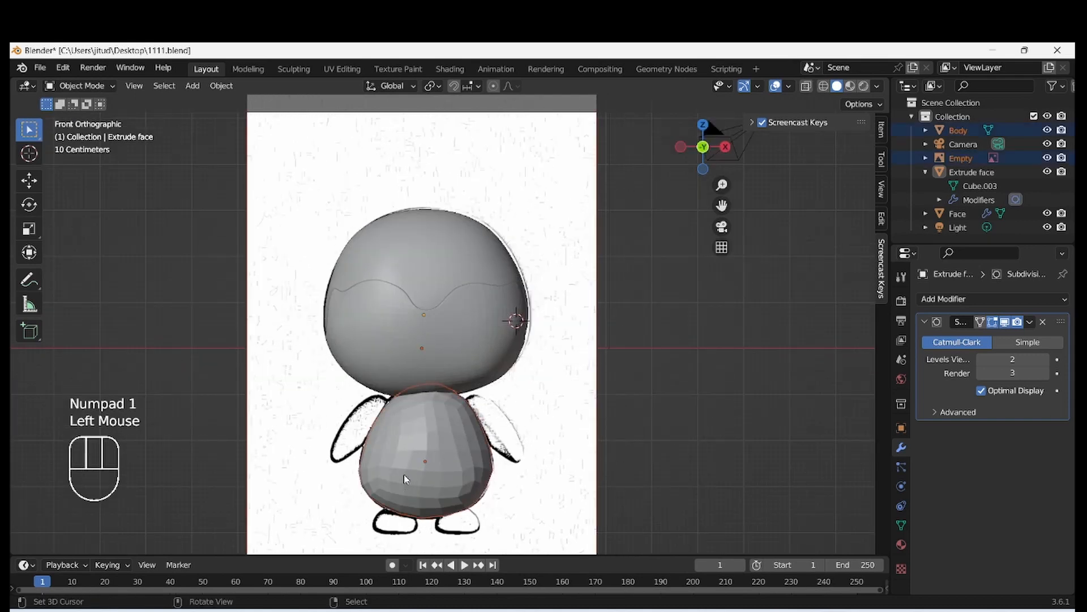
{"action": "key", "text": "Tab"}
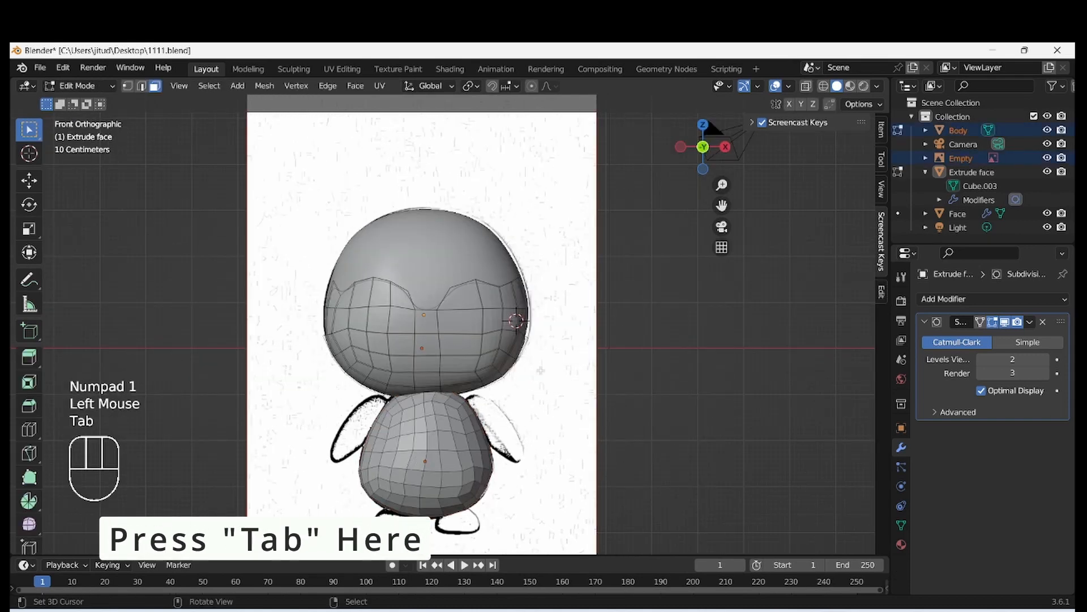
- Enable X-ray display and open only the Extrude face object for mesh editing in vertex selection mode
{"action": "left_click", "coordinate": [806, 86]}
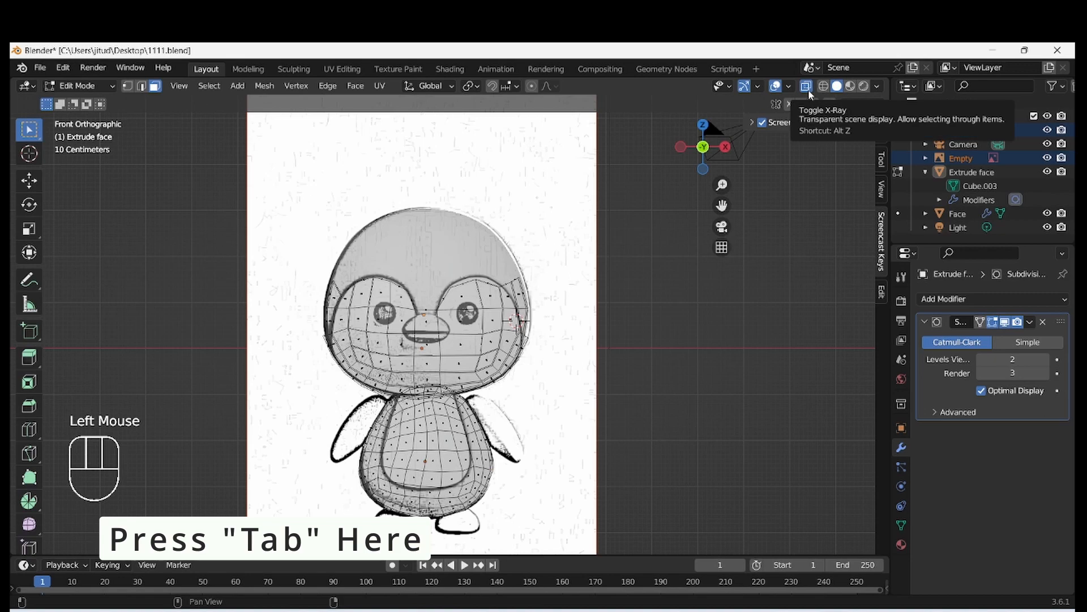
{"action": "middle_click_drag", "start_coordinate": [367, 326], "coordinate": [453, 316]}
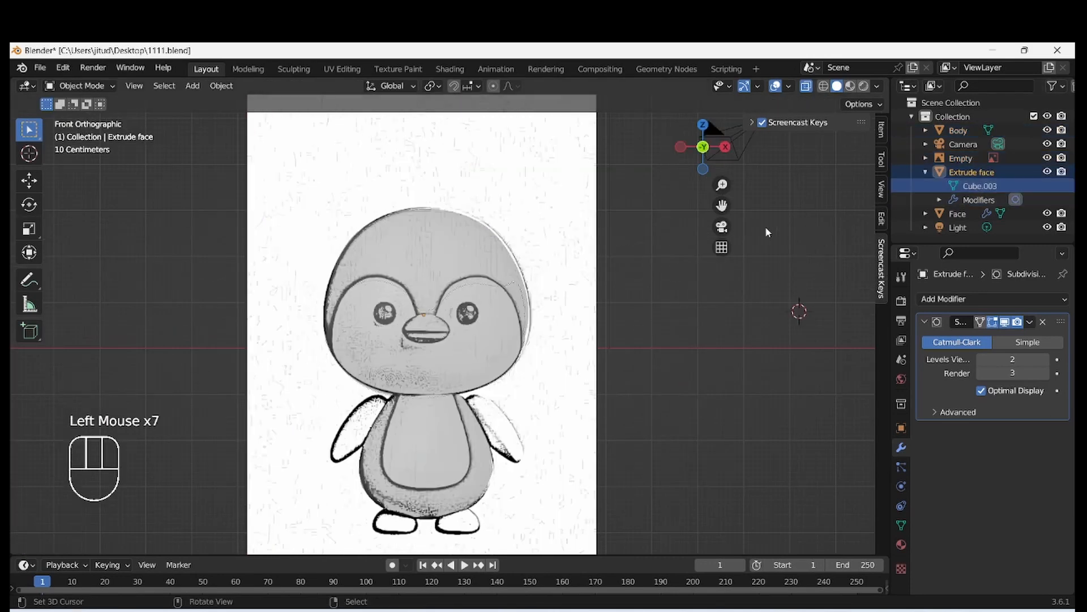
{"action": "key", "text": "Tab"}
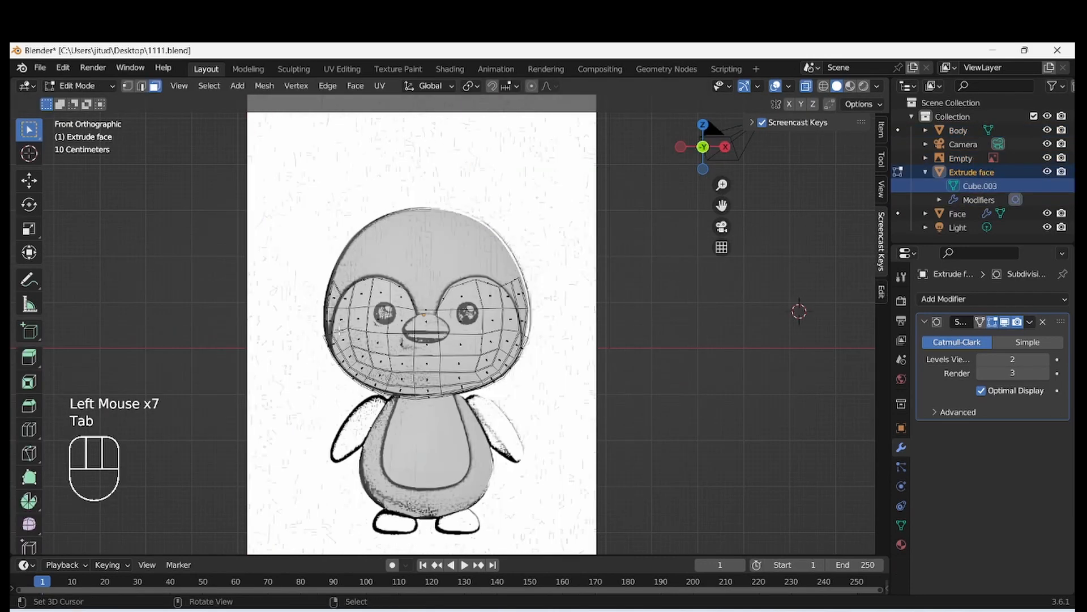
{"action": "key", "text": "KP_3"}
{"action": "scroll", "coordinate": [429, 320], "scroll_direction": "up", "scroll_amount": 5}
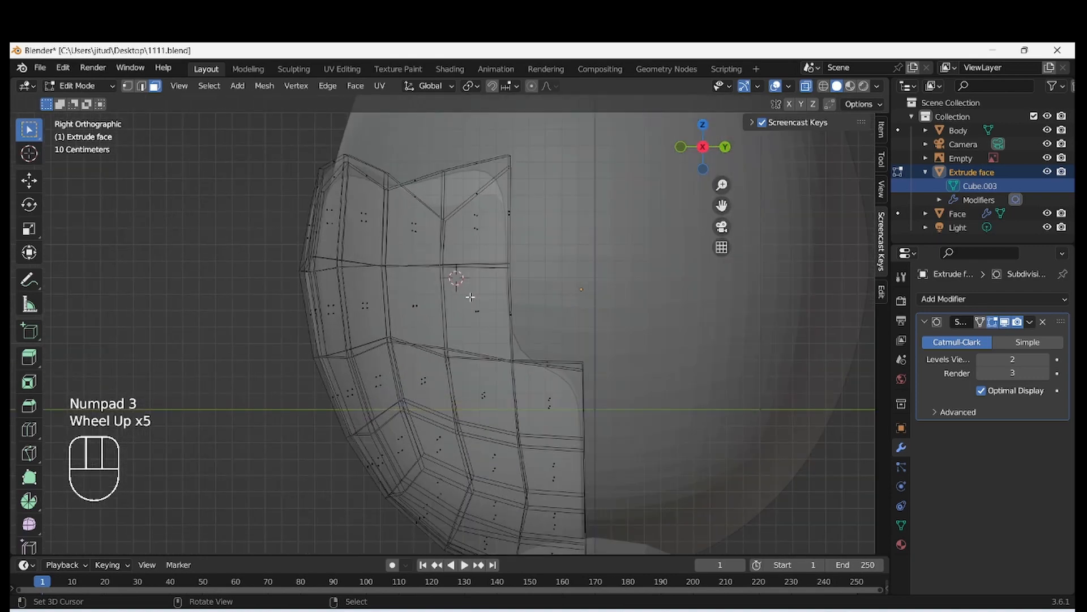
{"action": "left_click", "coordinate": [127, 86]}
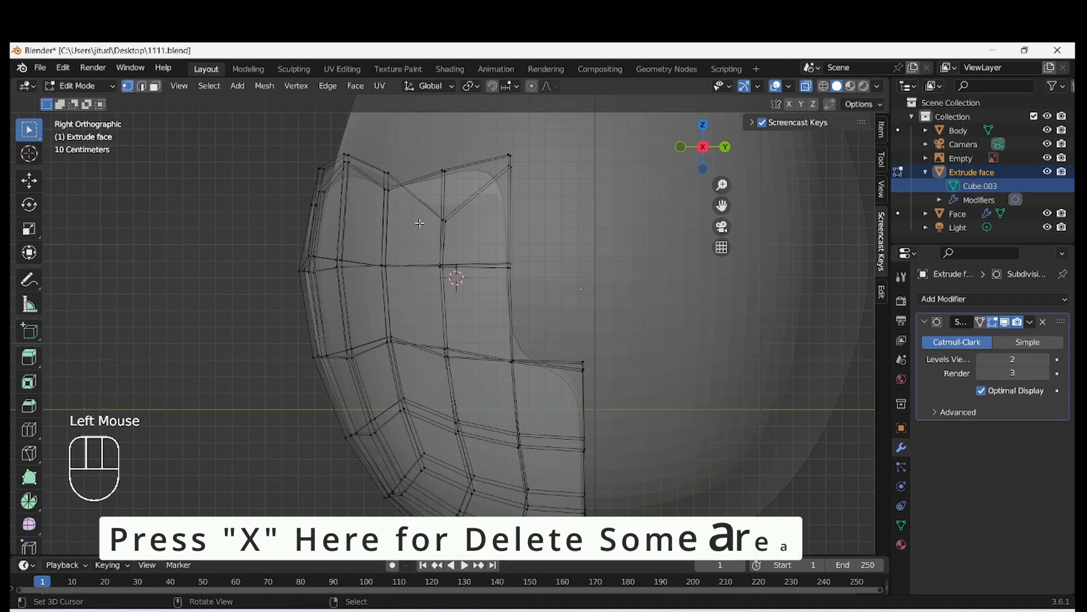
- Delete the outermost upper corner vertex of the face patch on the +X side in the front view
{"action": "key", "text": "KP_1"}
{"action": "scroll", "coordinate": [415, 225], "scroll_direction": "down", "scroll_amount": 2}
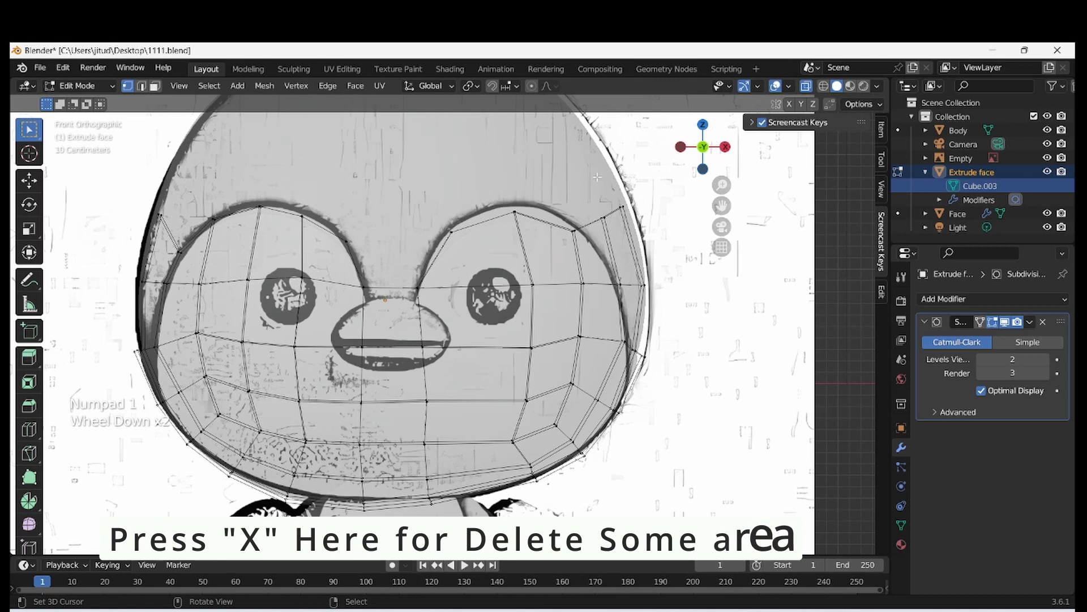
{"action": "key", "text": "x"}
{"action": "left_click", "coordinate": [621, 212]}
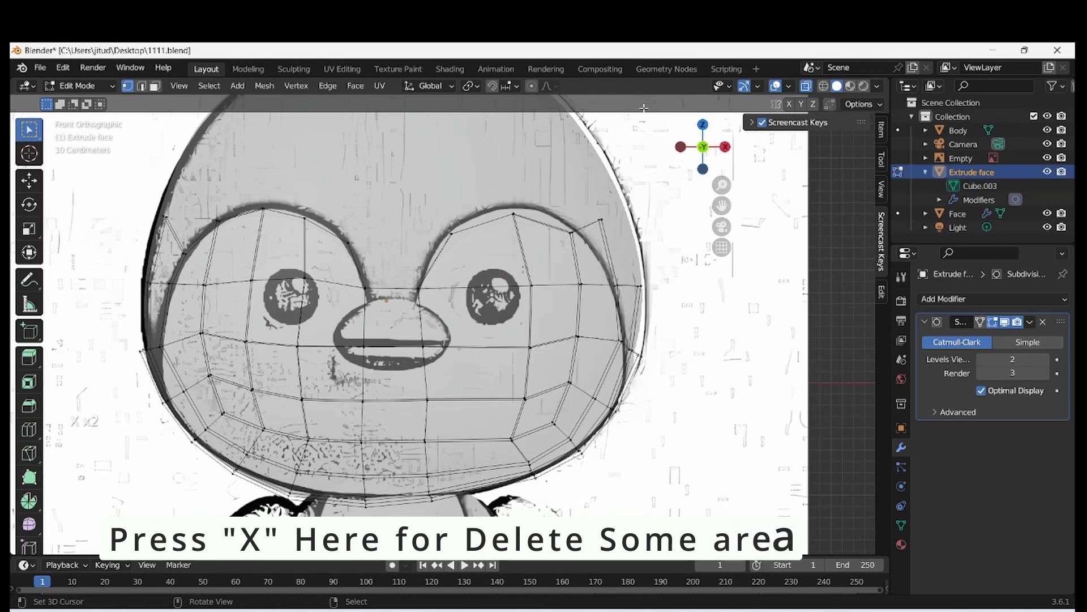
- Move the remaining upper corner vertex on the +X side about -0.06 m in X and -0.24 m in Z onto the sketched face outline
{"action": "left_click", "coordinate": [602, 218]}
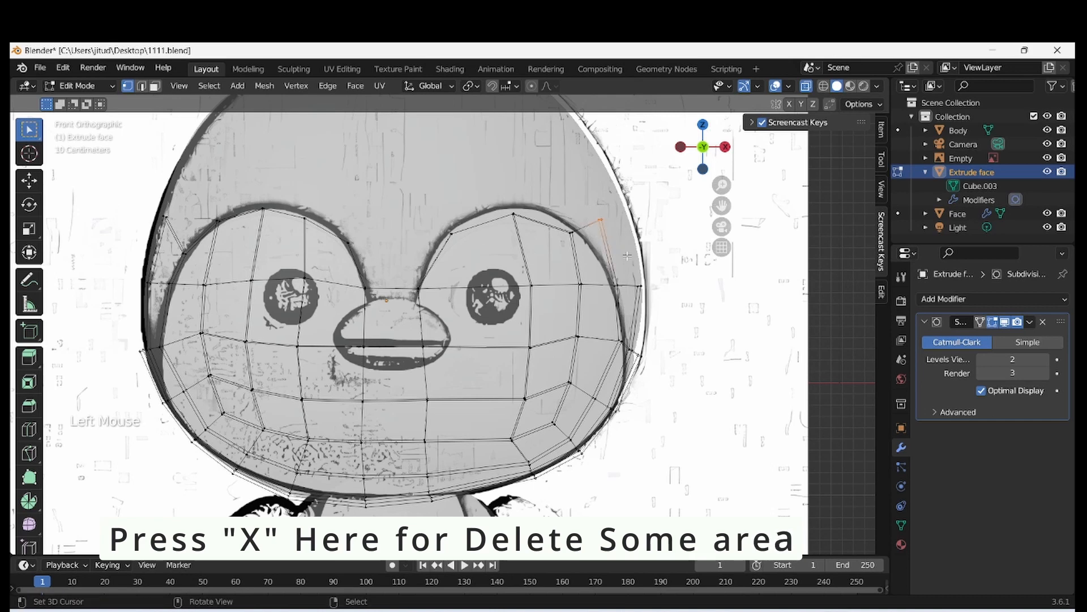
{"action": "key", "text": "g"}
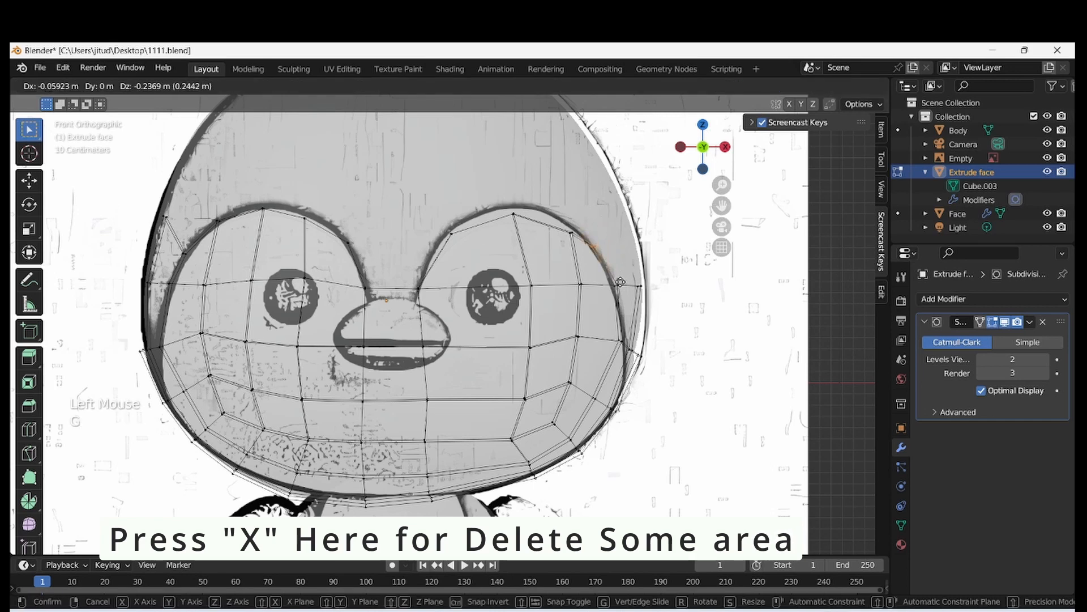
{"action": "left_click", "coordinate": [620, 282]}
- Rip the patch's top vertex above the +X eye without offsetting it
{"action": "left_click", "coordinate": [513, 214]}
{"action": "key", "text": "v"}
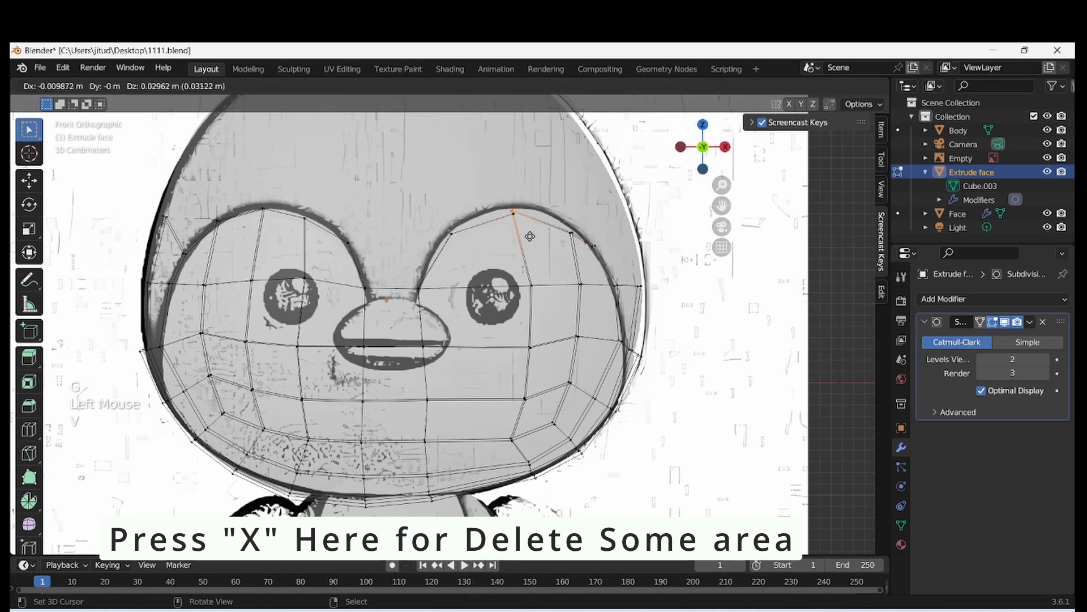
{"action": "right_click", "coordinate": [537, 240]}
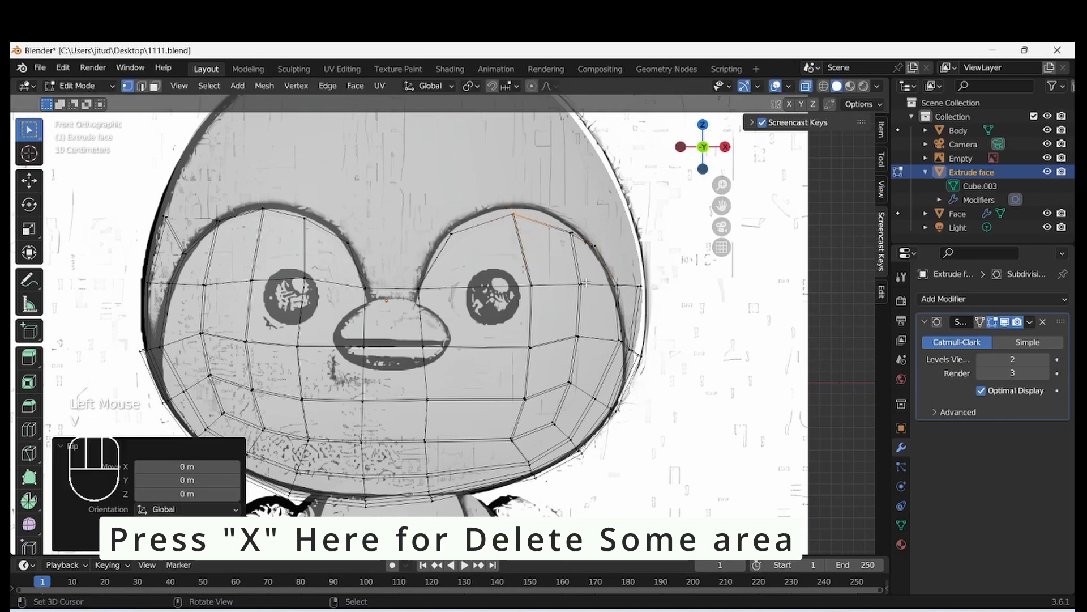
- Delete the face patch vertices outside the sketched outline at and above eye level on both sides
{"action": "left_click", "coordinate": [641, 284]}
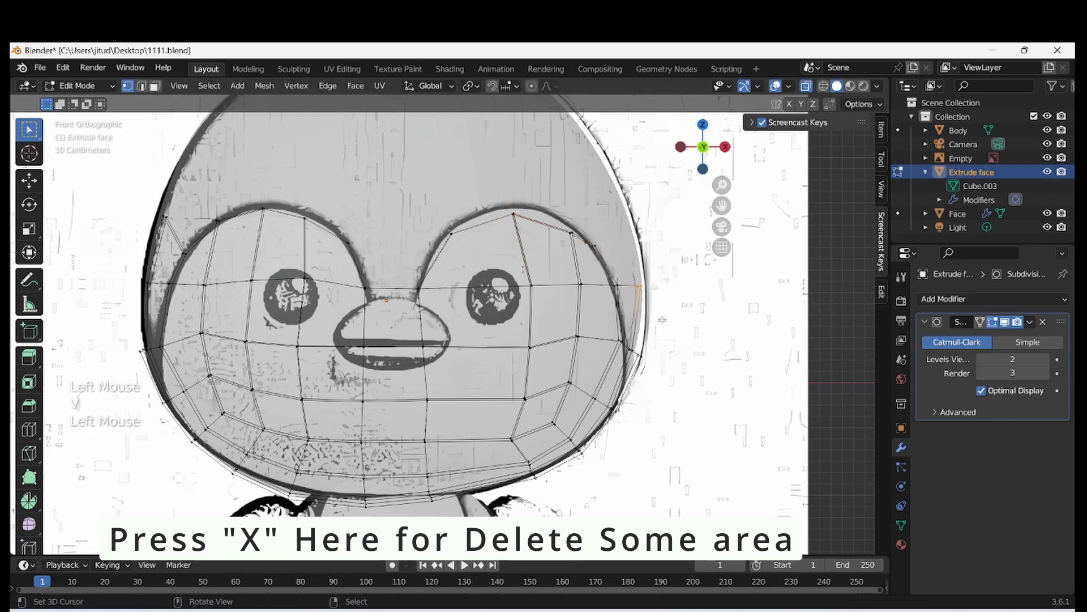
{"action": "key", "text": "x"}
{"action": "left_click", "coordinate": [657, 320]}
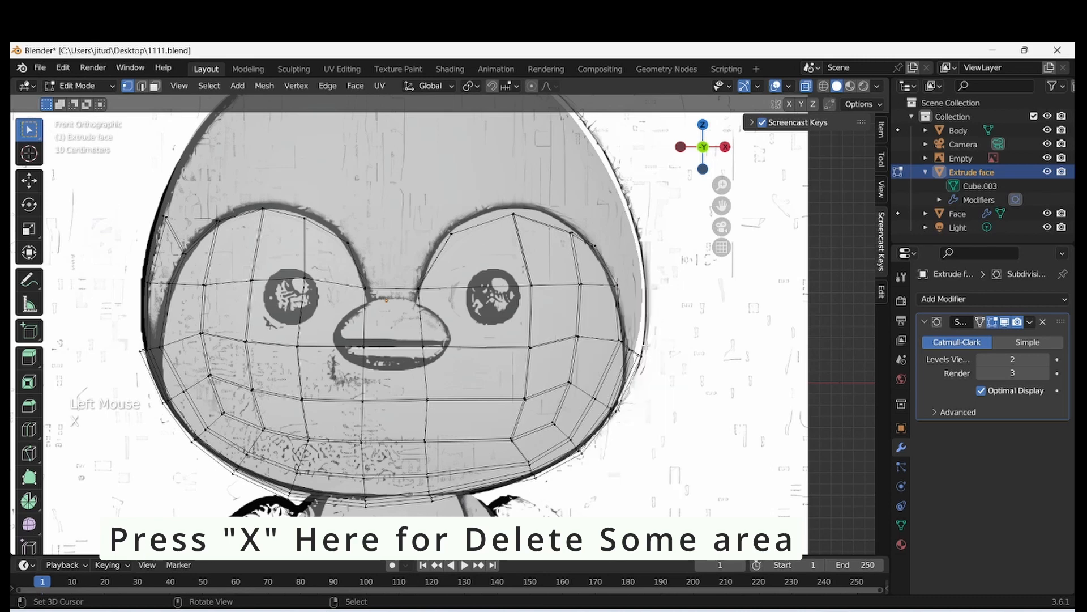
{"action": "left_click", "coordinate": [167, 216]}
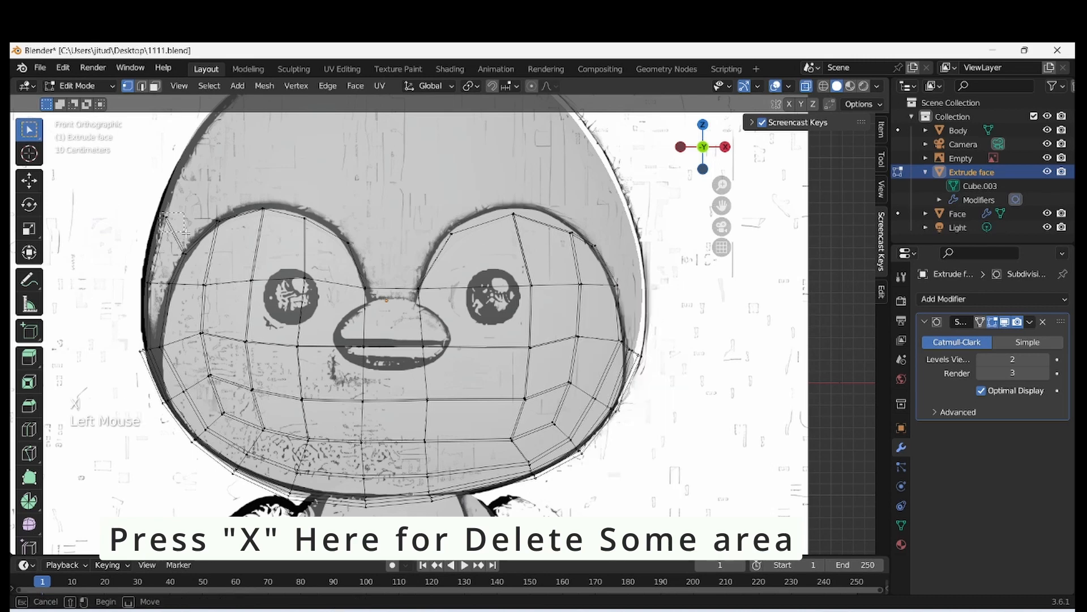
{"action": "key", "text": "x"}
{"action": "left_click", "coordinate": [187, 238]}
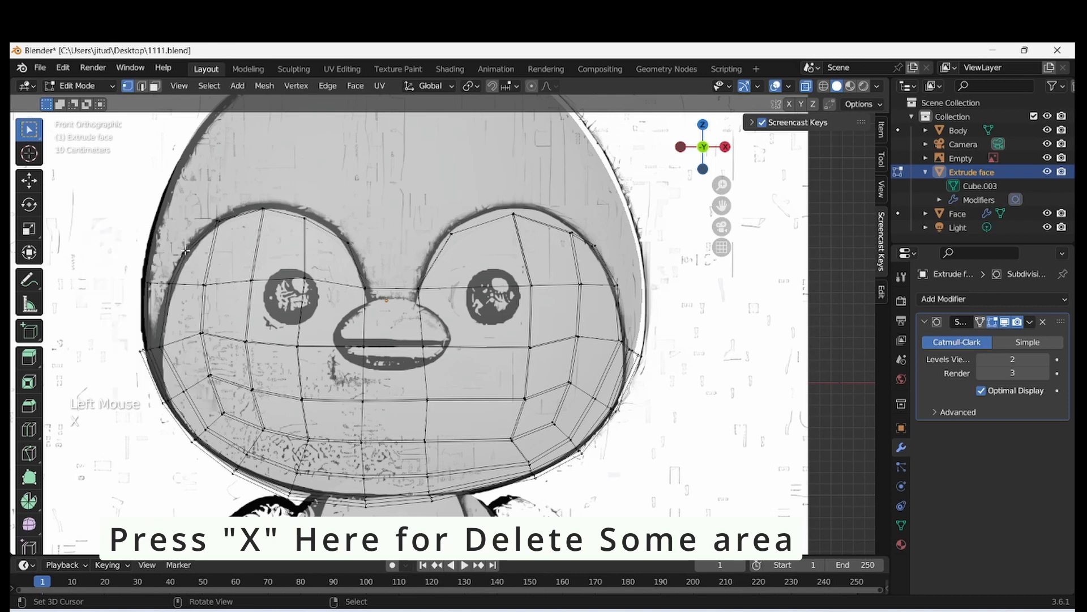
{"action": "left_click", "coordinate": [159, 277]}
{"action": "key", "text": "x"}
{"action": "left_click", "coordinate": [161, 304]}
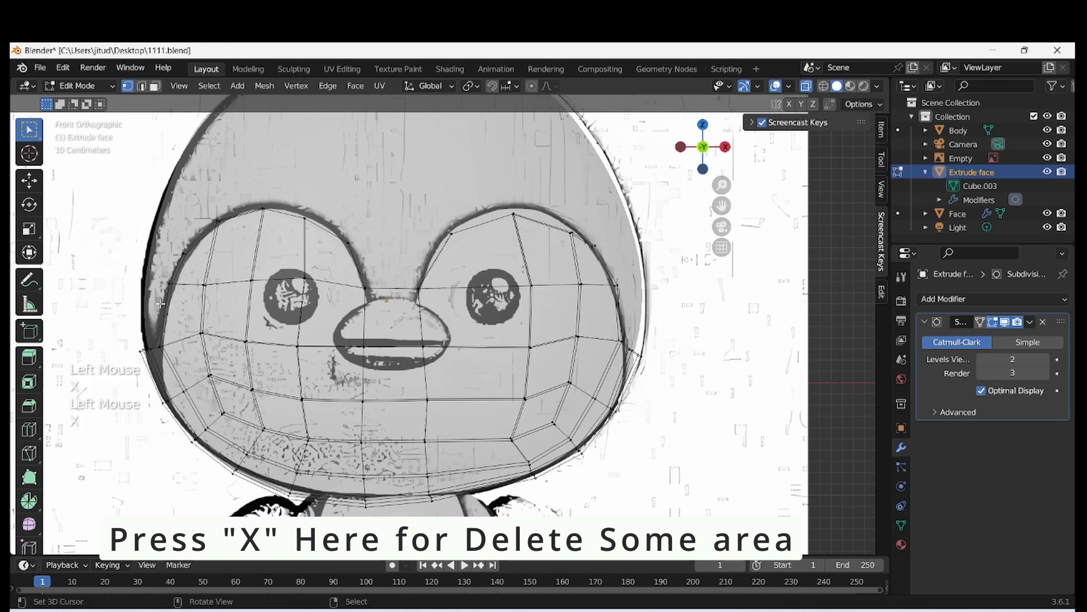
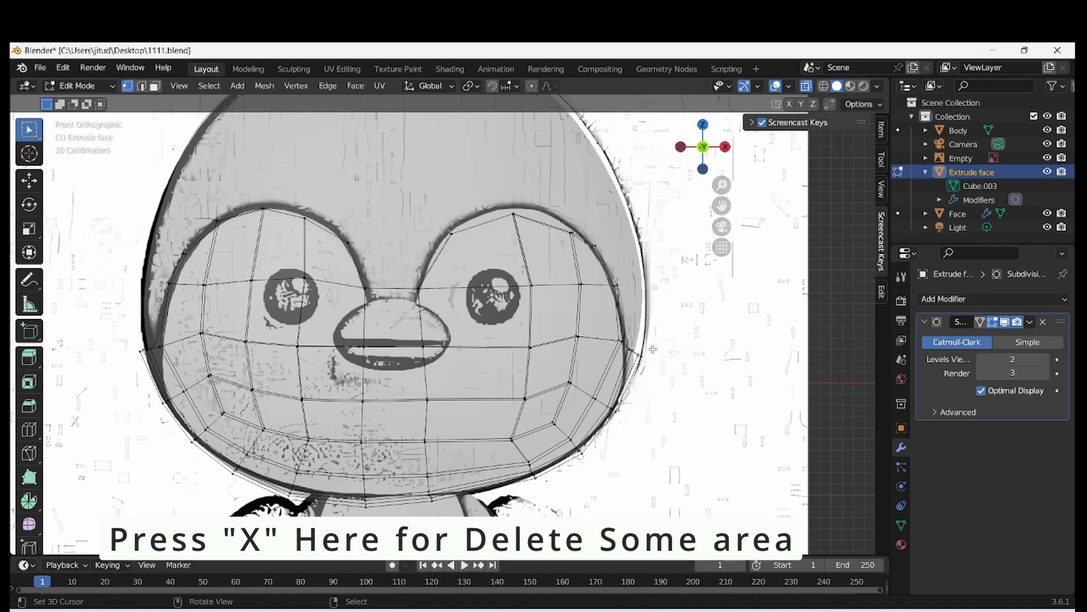
- Delete the protruding outer vertices of the face patch at beak level on both sides
{"action": "key", "text": "b"}
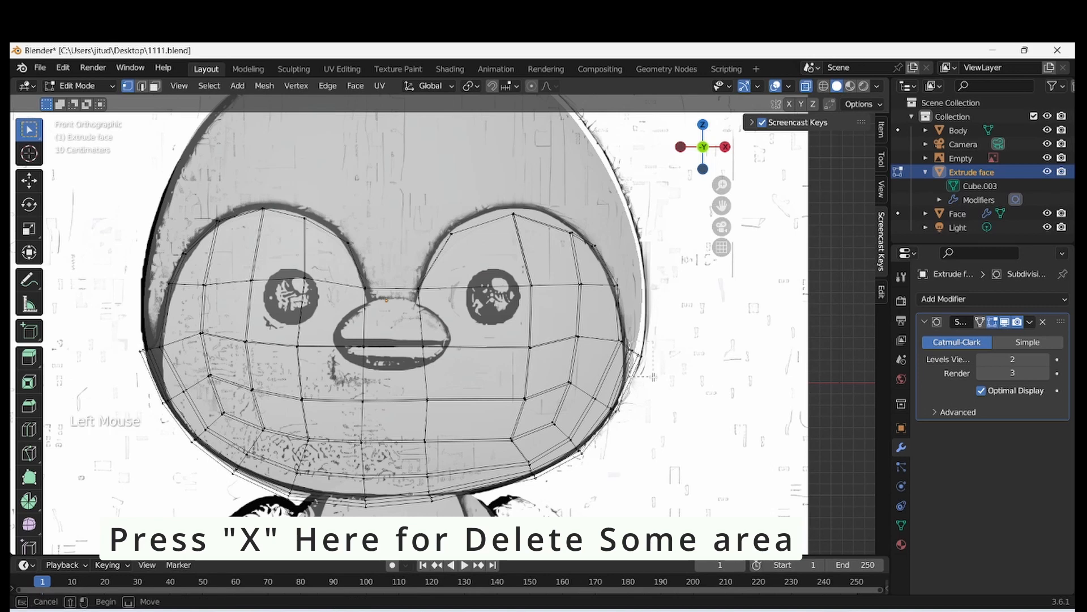
{"action": "left_click_drag", "start_coordinate": [653, 377], "coordinate": [650, 348]}
{"action": "key", "text": "x"}
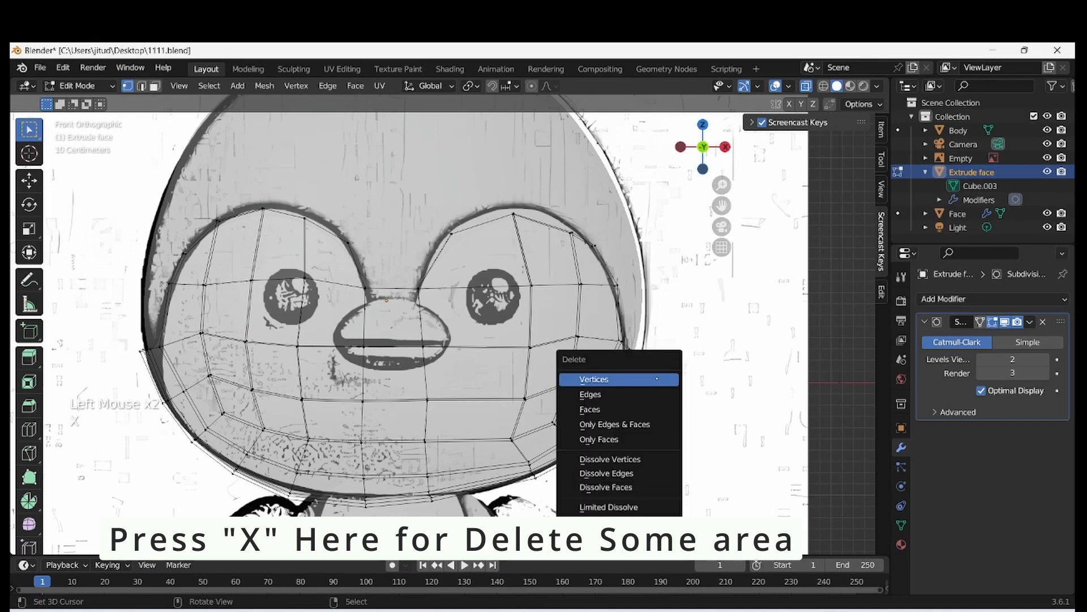
{"action": "left_click", "coordinate": [653, 379]}
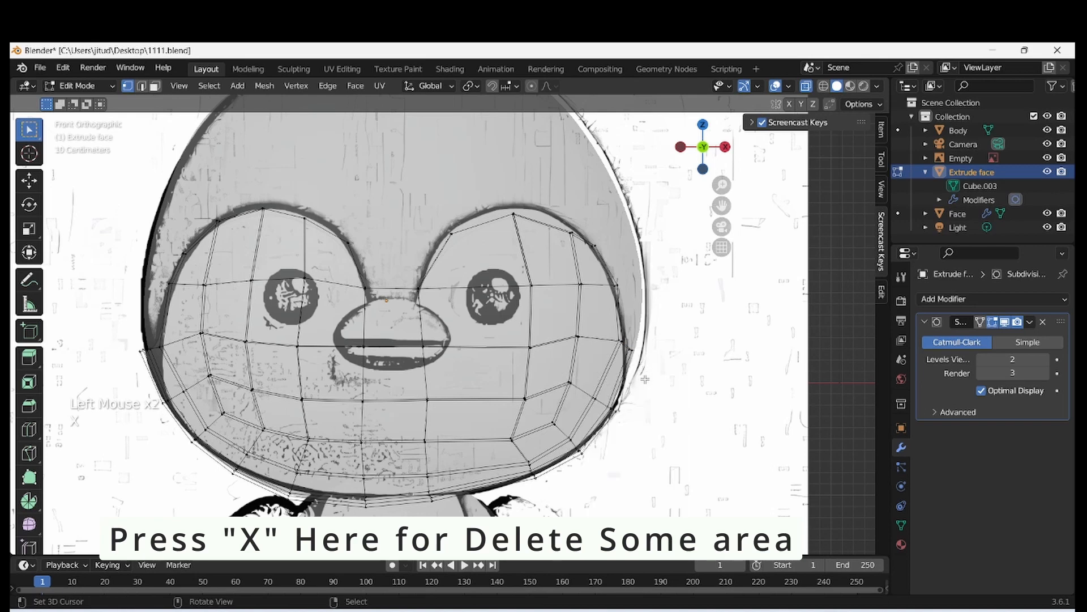
{"action": "left_click", "coordinate": [140, 351]}
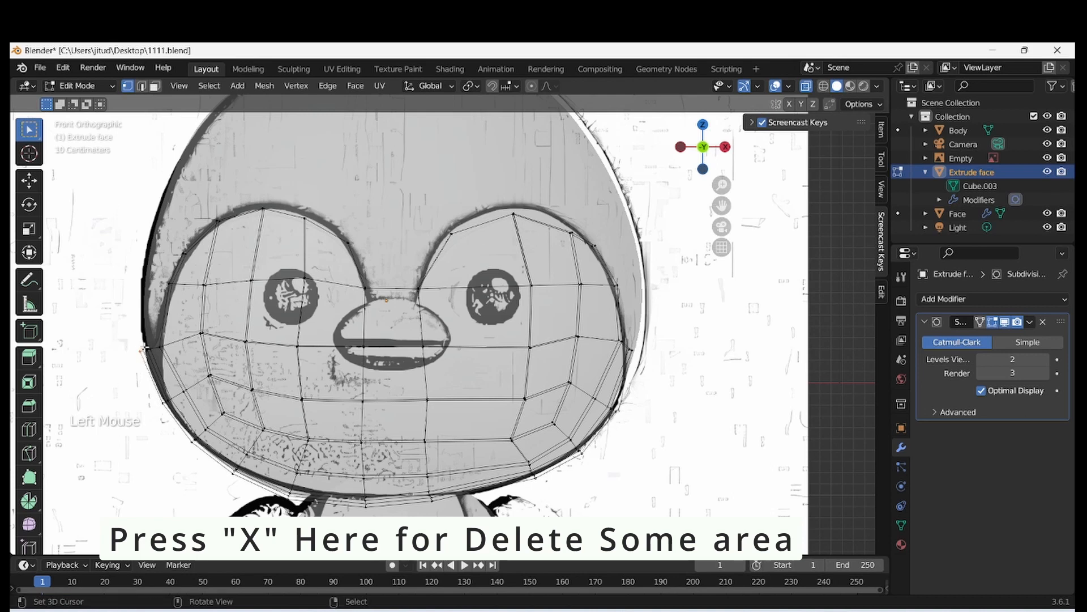
{"action": "left_click", "coordinate": [143, 350]}
{"action": "key", "text": "x"}
{"action": "left_click", "coordinate": [121, 383]}
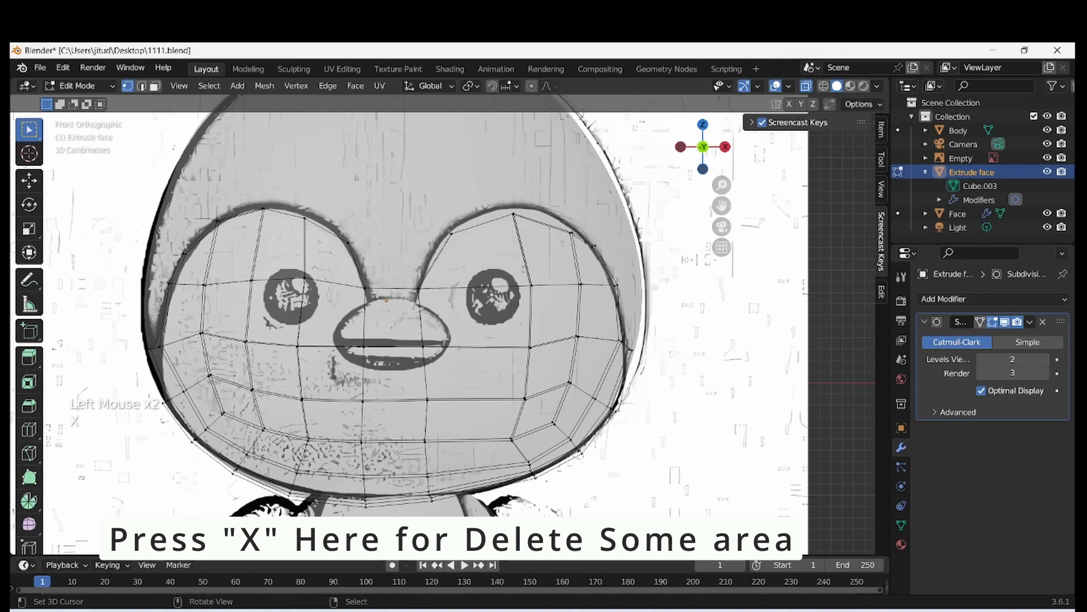
- Check the trimmed face patch from an angle, turn off X-ray in the front view and save 1111.blend
{"action": "middle_click_drag", "start_coordinate": [144, 303], "coordinate": [168, 312]}
{"action": "key", "text": "KP_1"}
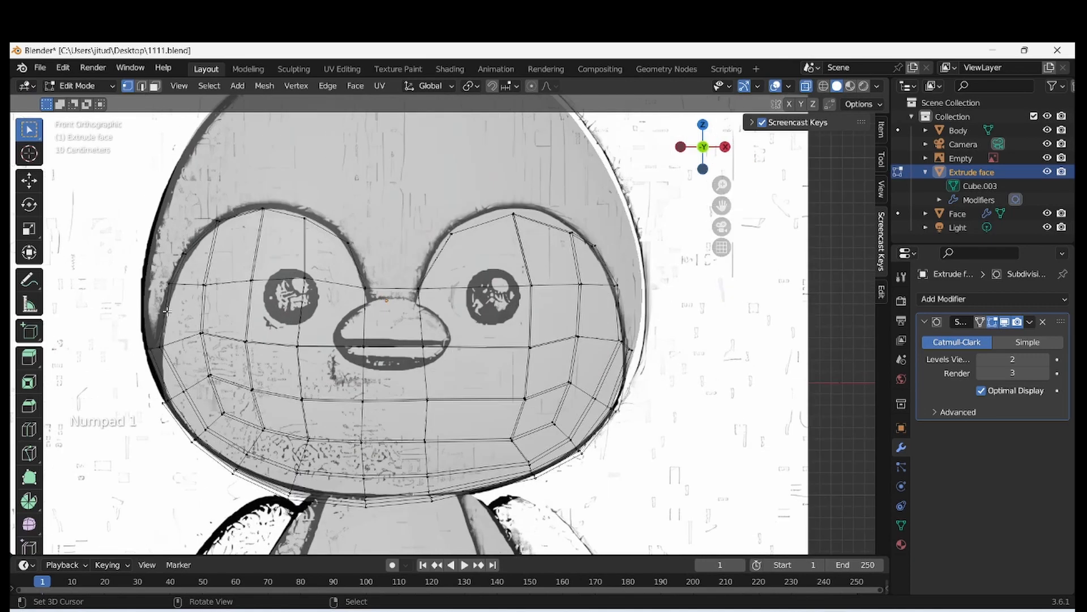
{"action": "middle_click_drag", "start_coordinate": [604, 386], "coordinate": [555, 367]}
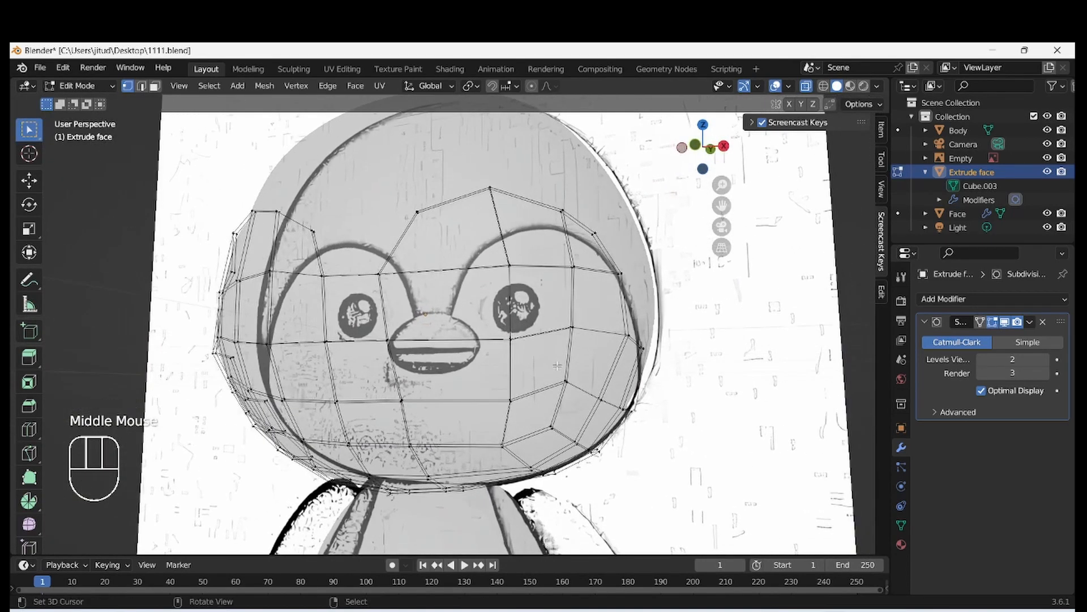
{"action": "left_click", "coordinate": [695, 144]}
{"action": "scroll", "coordinate": [532, 272], "scroll_direction": "down", "scroll_amount": 3}
{"action": "key", "text": "ctrl+s"}
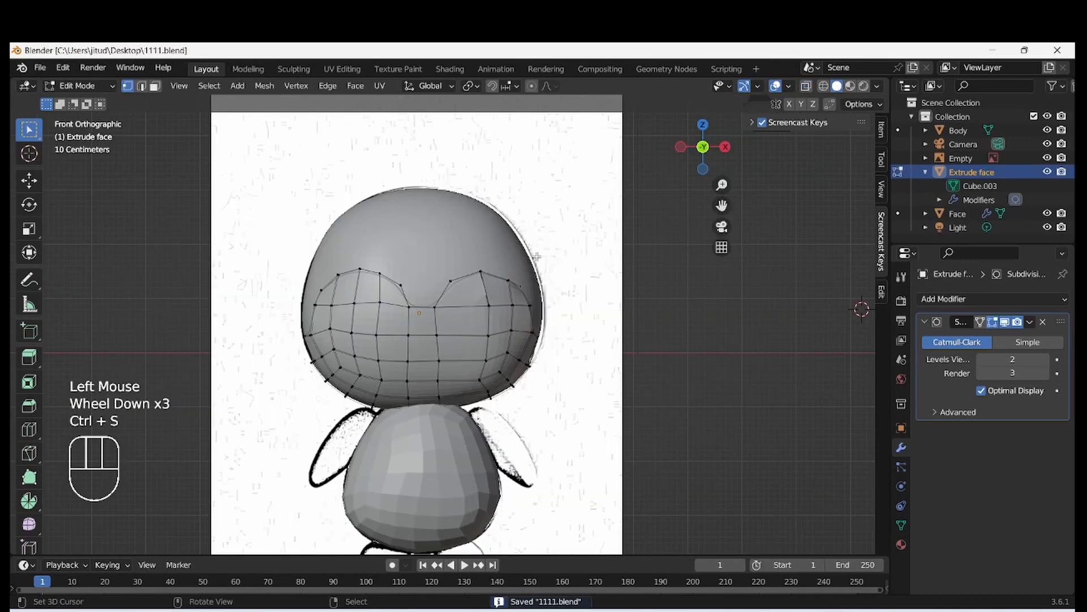
- Move the protruding border vertex on the patch's +X side about -0.15 m in X, -0.25 m in Y and -0.23 m in Z to smooth the outline
{"action": "key", "text": "Tab"}
{"action": "middle_click_drag", "start_coordinate": [532, 273], "coordinate": [436, 265]}
{"action": "key", "text": "Tab"}
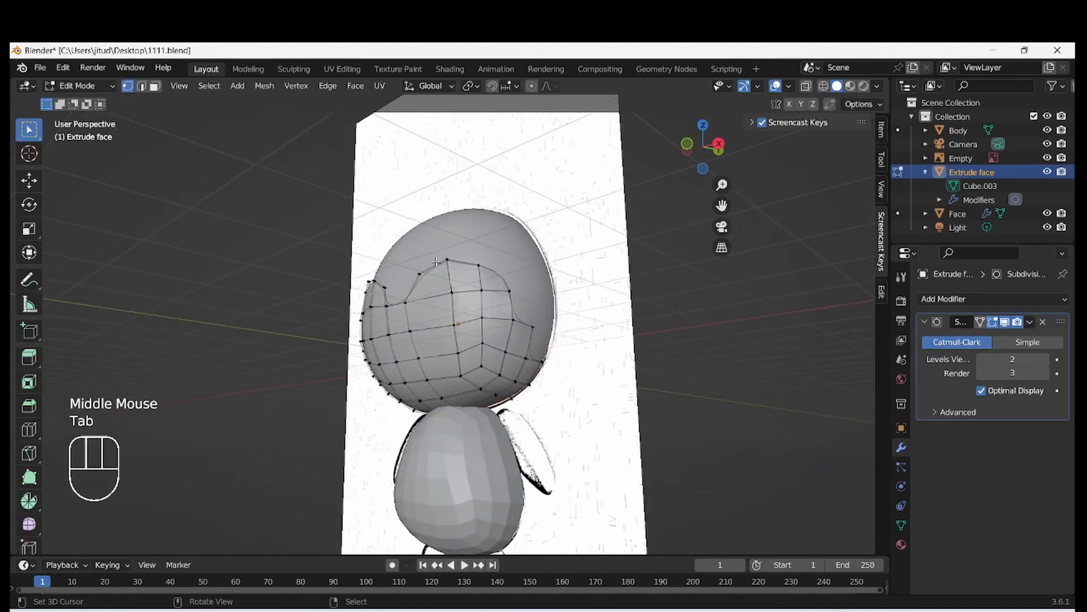
{"action": "scroll", "coordinate": [557, 346], "scroll_direction": "up", "scroll_amount": 2}
{"action": "scroll", "coordinate": [583, 336], "scroll_direction": "up", "scroll_amount": 1}
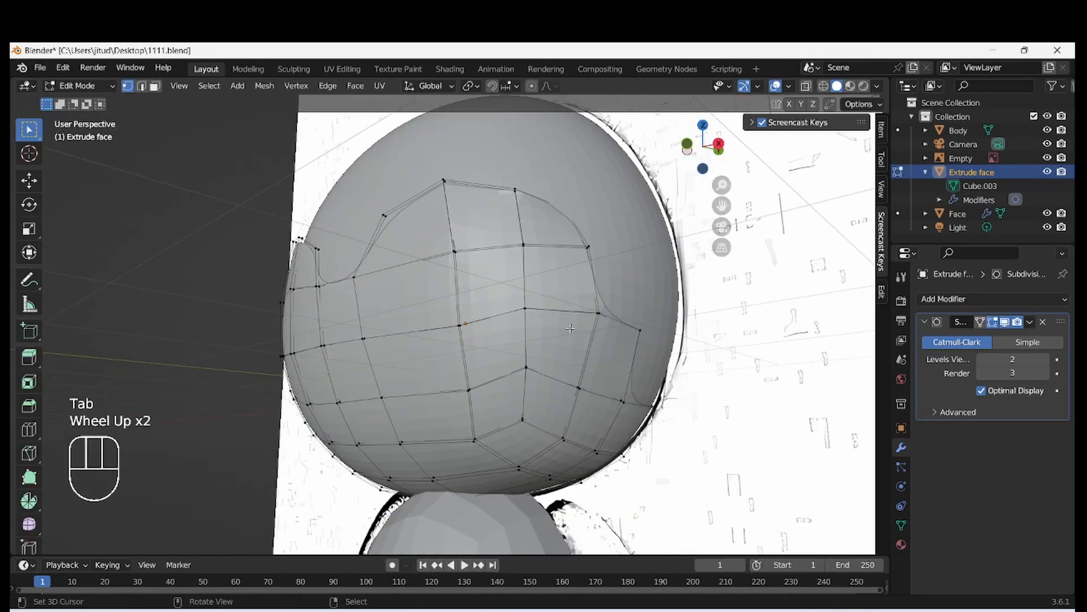
{"action": "middle_click_drag", "start_coordinate": [582, 336], "coordinate": [651, 355]}
{"action": "scroll", "coordinate": [650, 355], "scroll_direction": "up", "scroll_amount": 1}
{"action": "scroll", "coordinate": [650, 355], "scroll_direction": "up", "scroll_amount": 1}
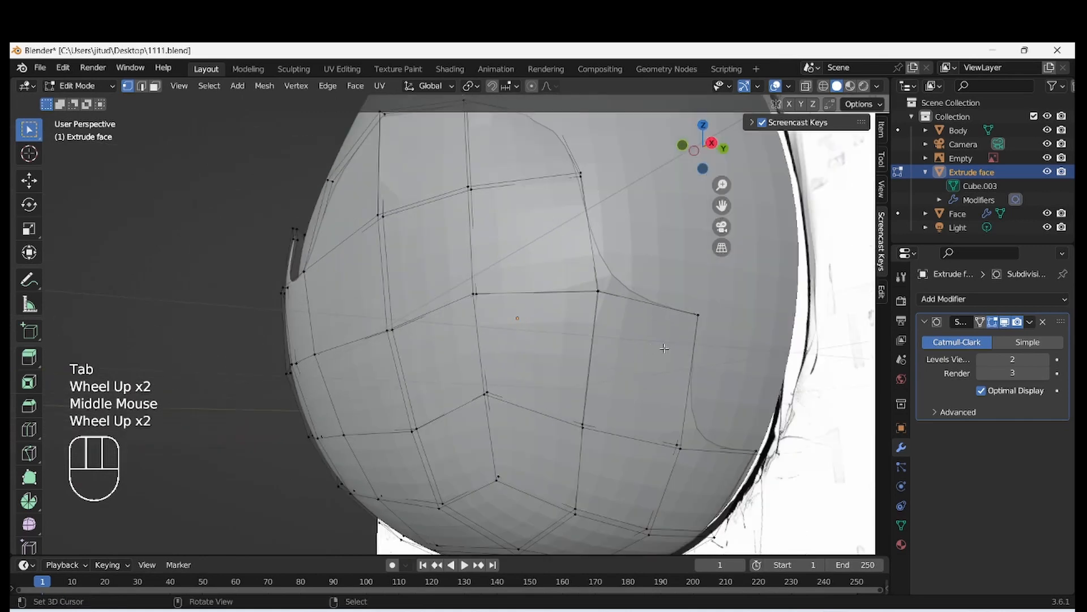
{"action": "left_click", "coordinate": [724, 334]}
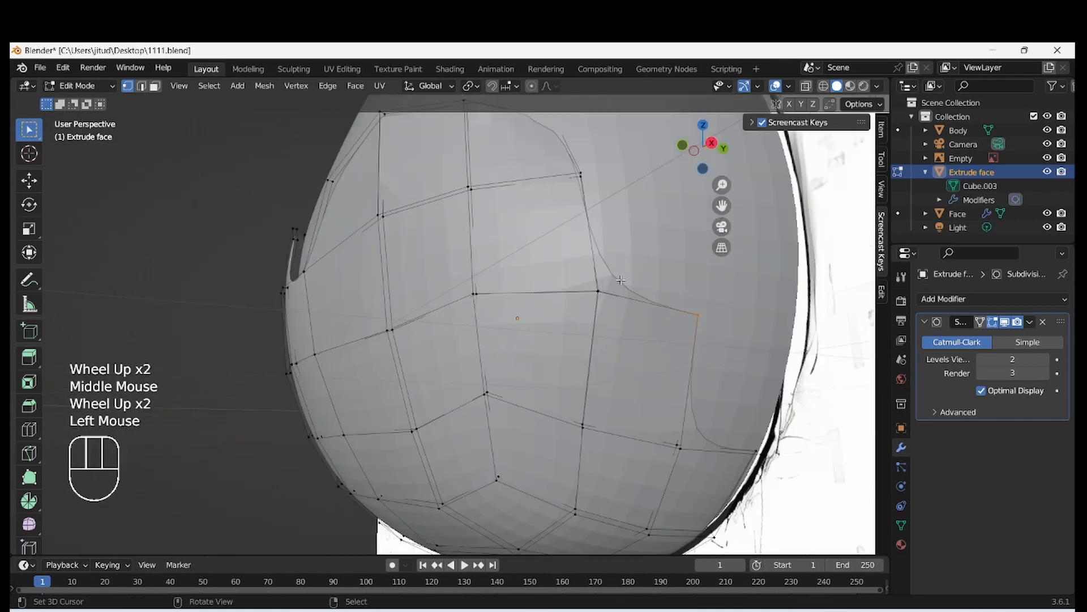
{"action": "key", "text": "g"}
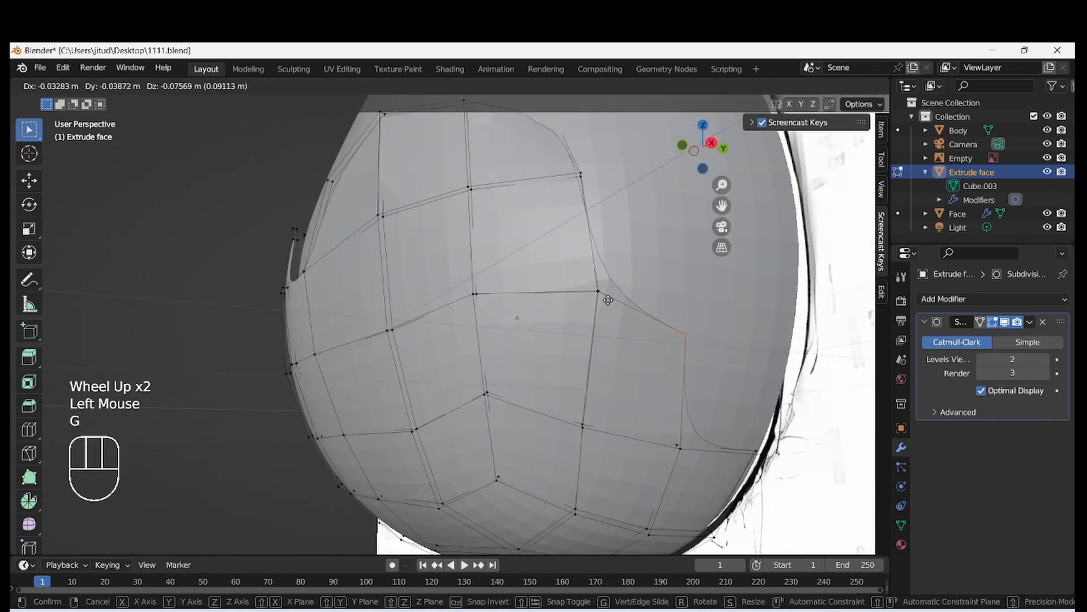
{"action": "left_click", "coordinate": [602, 307]}
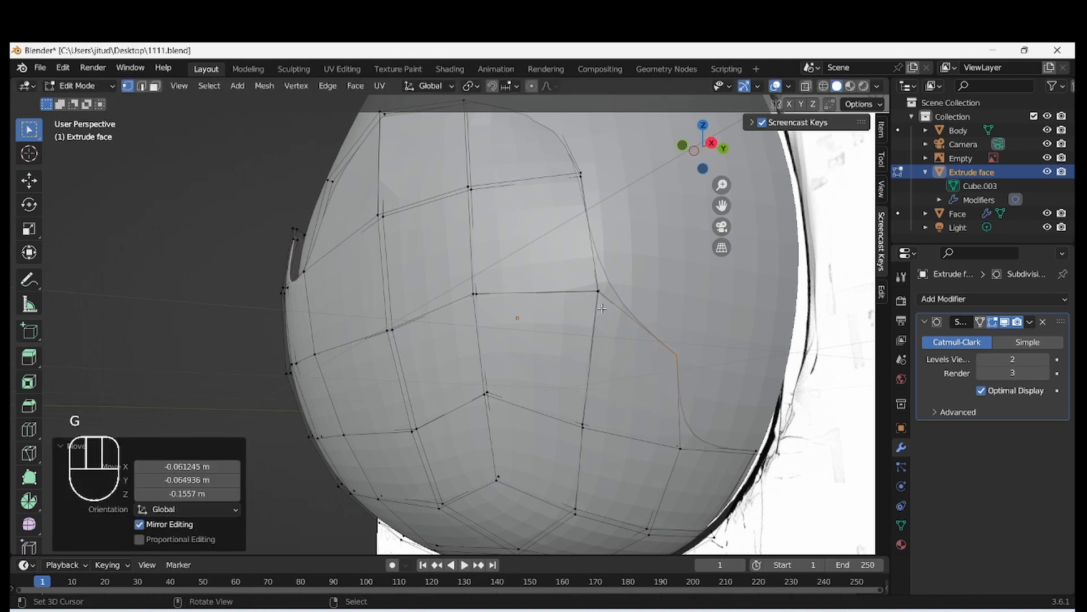
{"action": "key", "text": "g"}
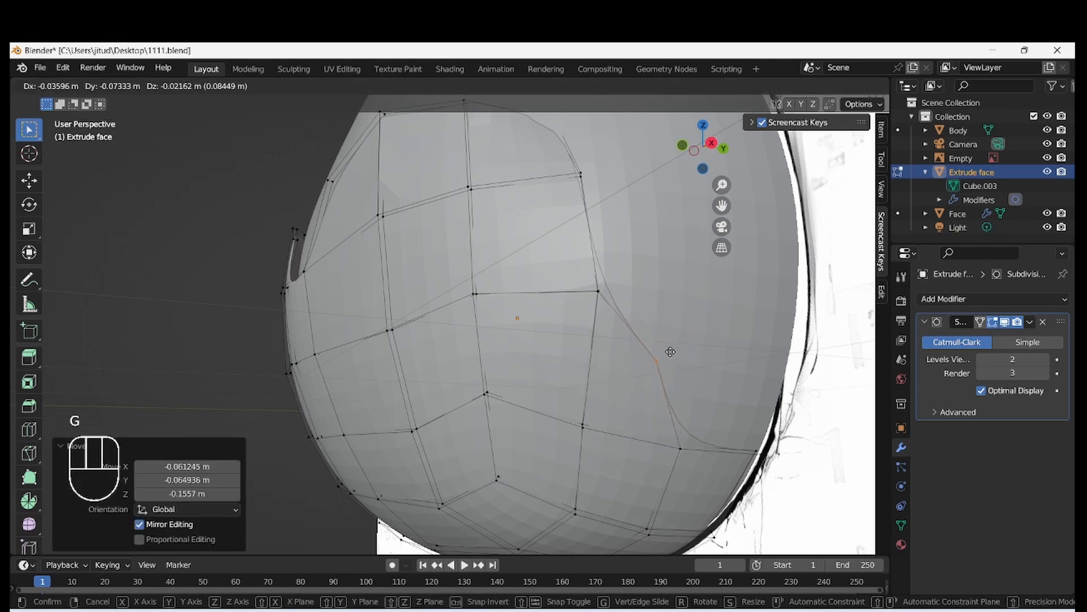
{"action": "left_click", "coordinate": [640, 364]}
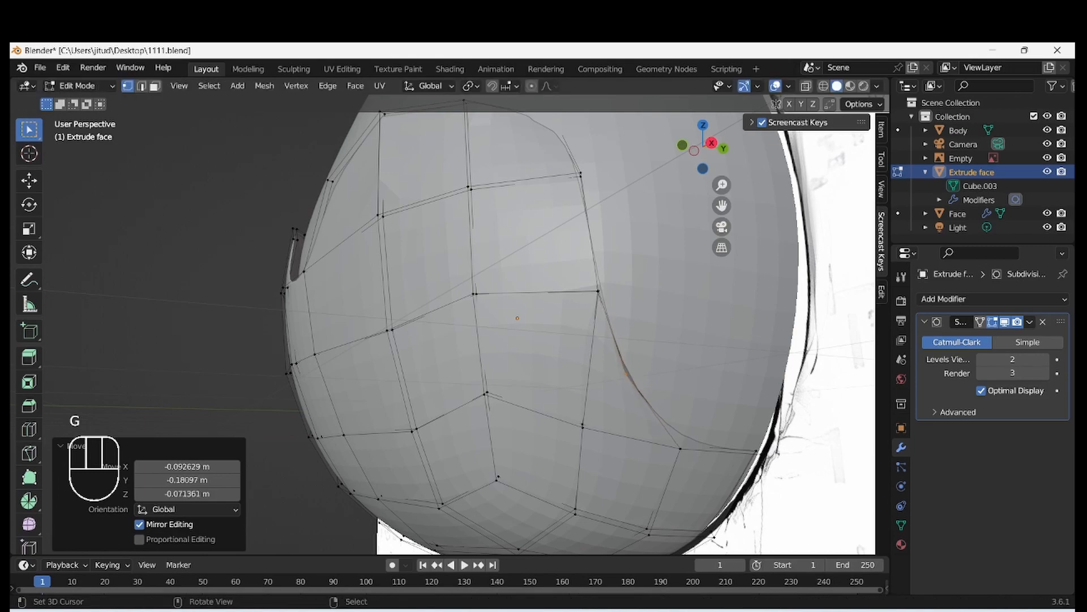
- Adjust the matching protruding border vertex on the patch's -X side to smooth the outline
{"action": "scroll", "coordinate": [613, 380], "scroll_direction": "down", "scroll_amount": 2}
{"action": "middle_click_drag", "start_coordinate": [612, 381], "coordinate": [404, 305]}
{"action": "left_click", "coordinate": [713, 254]}
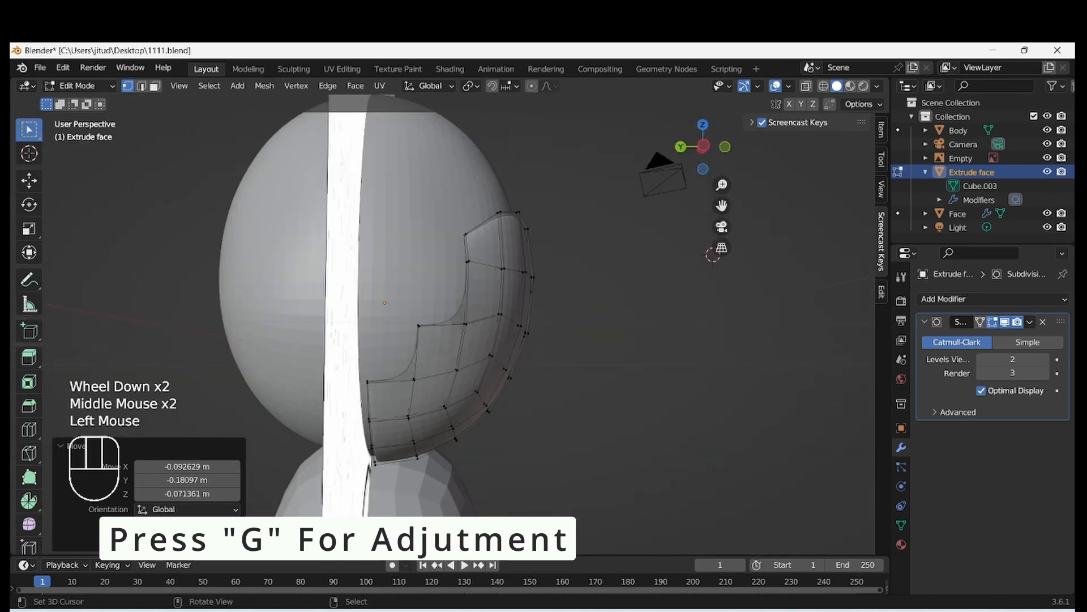
{"action": "left_click", "coordinate": [419, 327]}
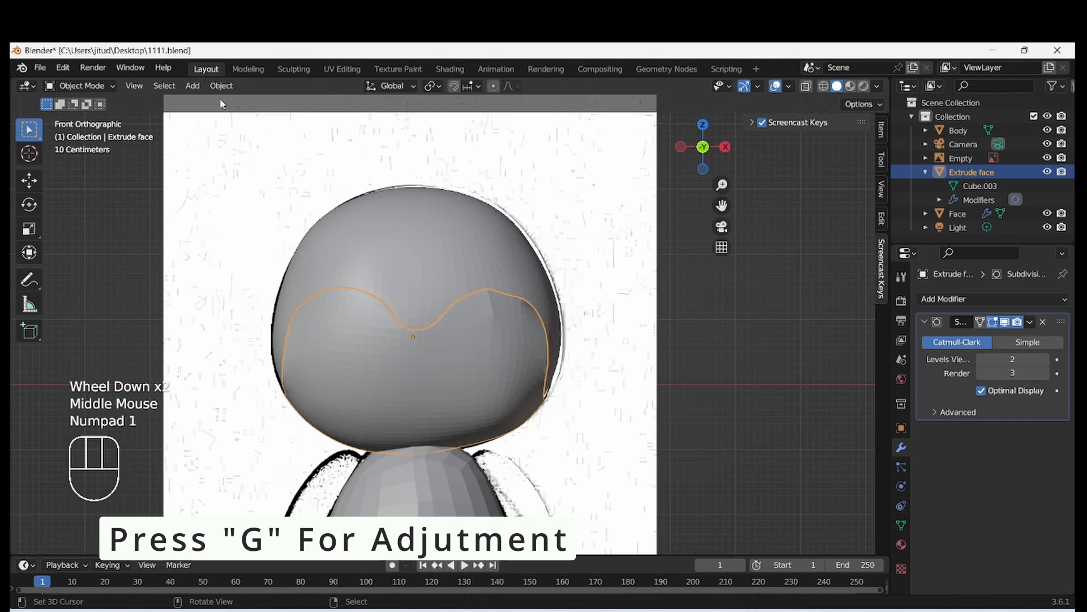
- Apply smooth shading to the face patch object and save 1111.blend
{"action": "left_click", "coordinate": [220, 86]}
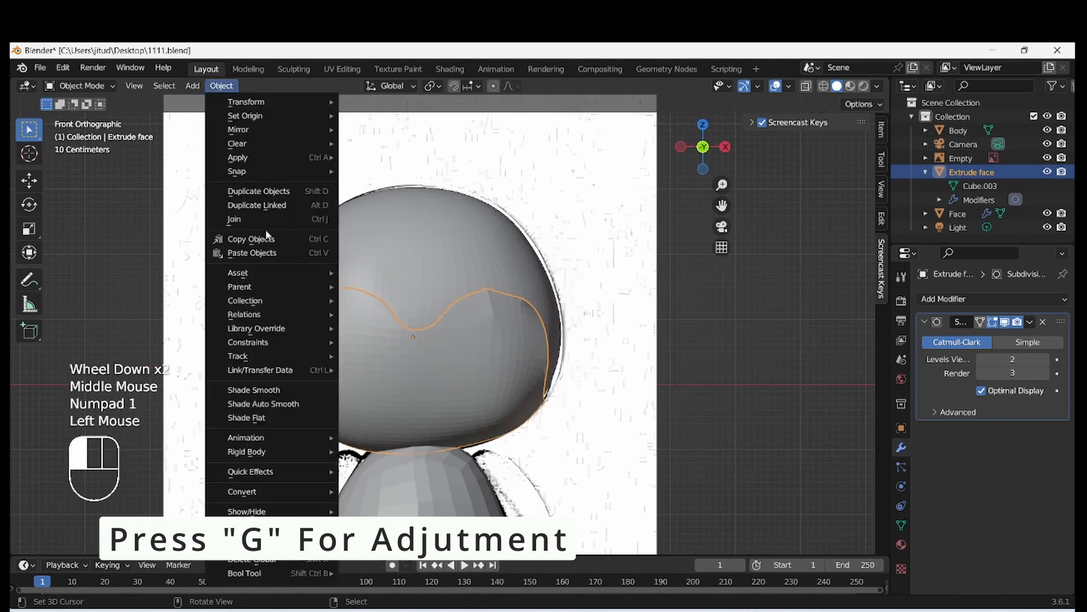
{"action": "left_click", "coordinate": [296, 390]}
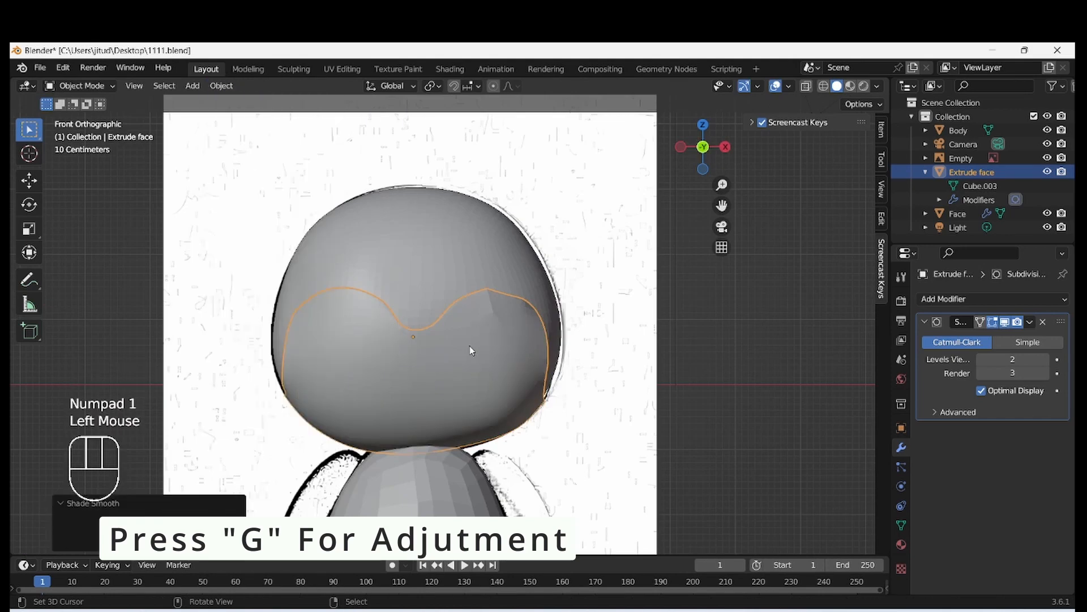
{"action": "scroll", "coordinate": [470, 350], "scroll_direction": "up", "scroll_amount": 2}
{"action": "middle_click_drag", "start_coordinate": [461, 342], "coordinate": [283, 275]}
{"action": "key", "text": "ctrl+s"}
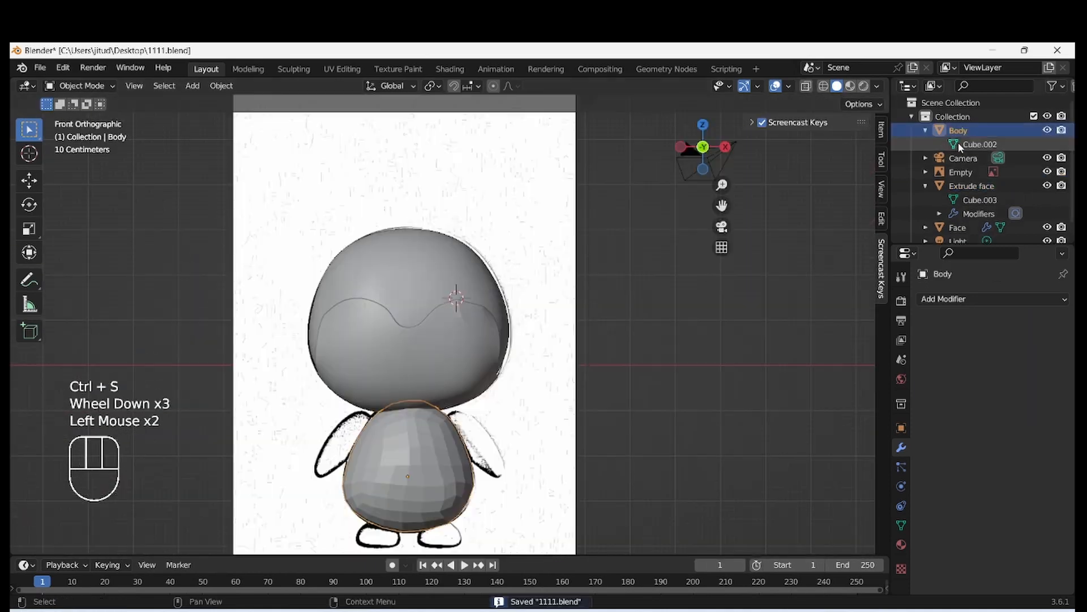
- Open the Body mesh for vertex editing in the front view and turn on X-ray to show the sketched belly outline
{"action": "left_click", "coordinate": [963, 145]}
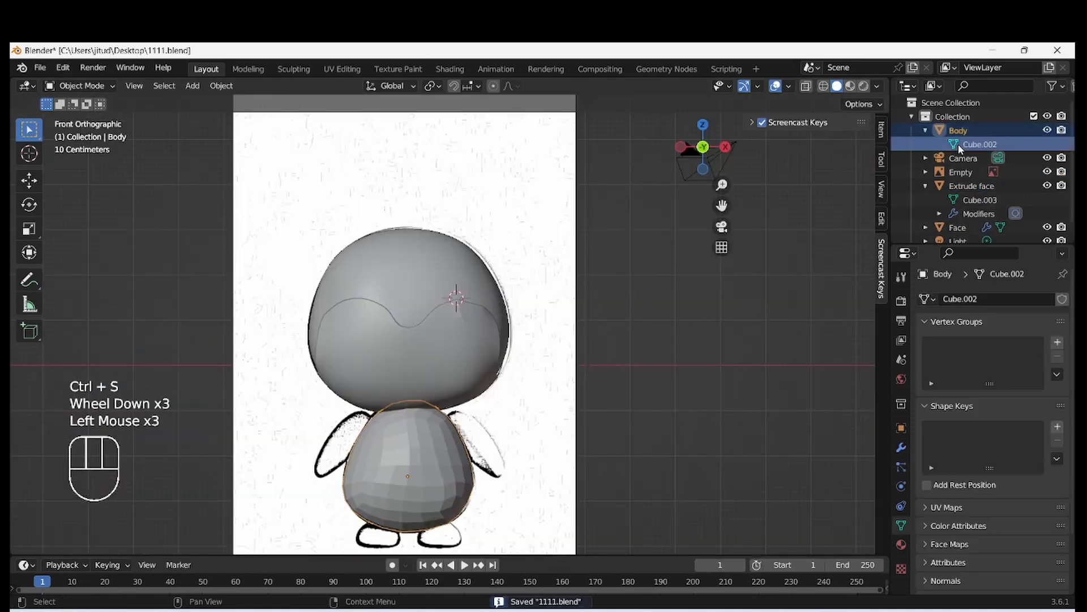
{"action": "key", "text": "Tab"}
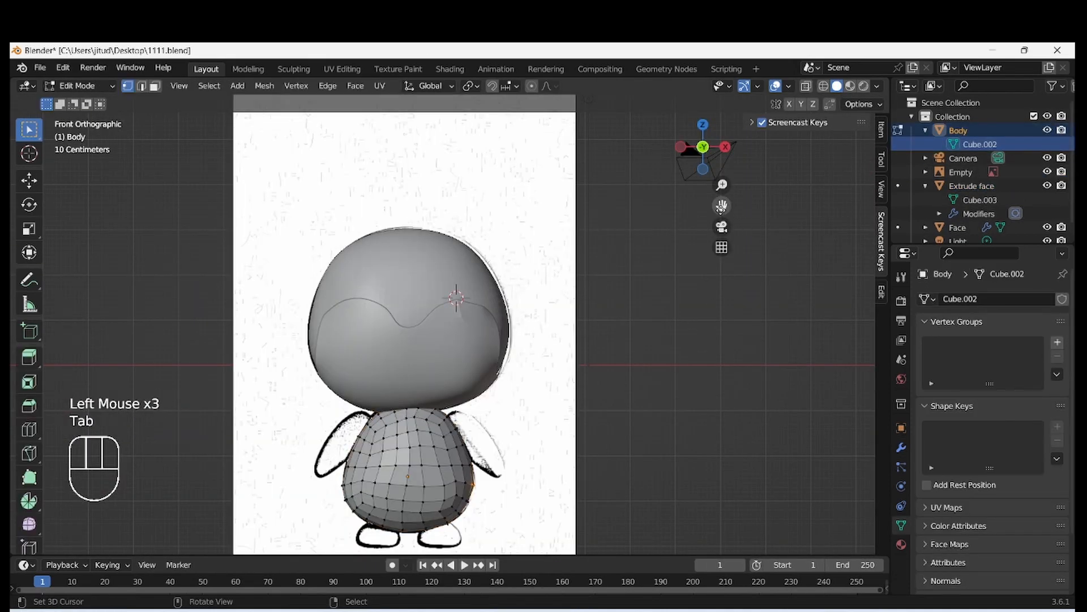
{"action": "left_click_drag", "start_coordinate": [722, 206], "coordinate": [779, 134]}
{"action": "scroll", "coordinate": [484, 436], "scroll_direction": "up", "scroll_amount": 1}
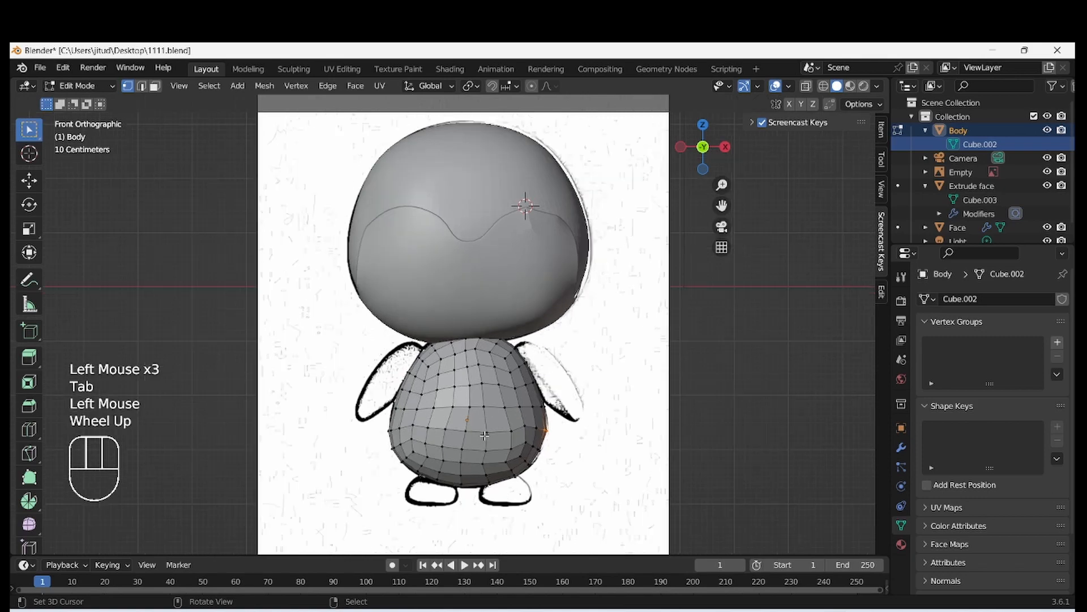
{"action": "scroll", "coordinate": [484, 435], "scroll_direction": "up", "scroll_amount": 2}
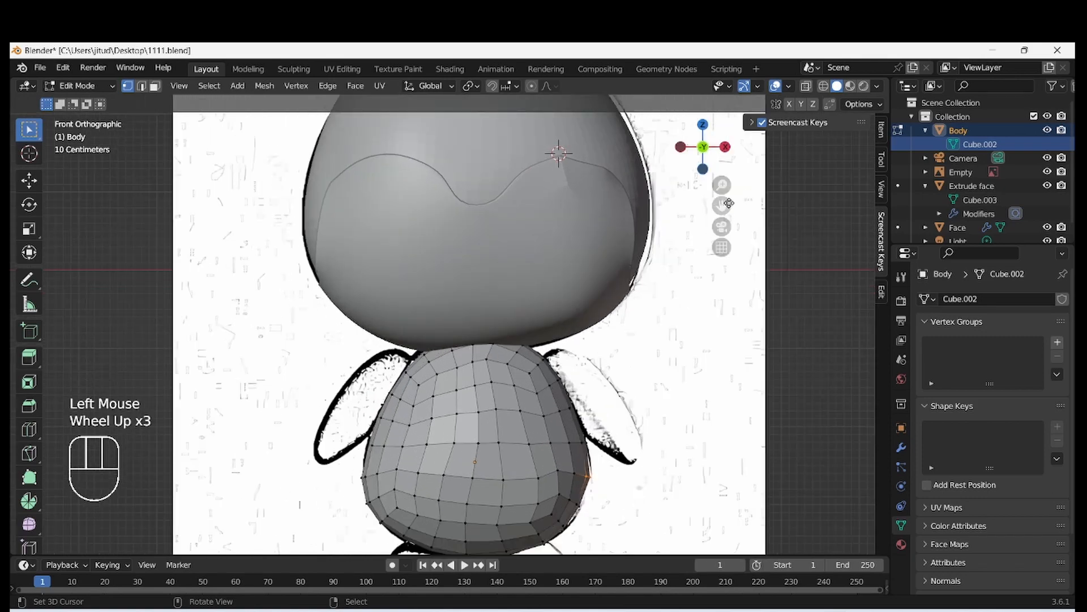
{"action": "left_click_drag", "start_coordinate": [729, 203], "coordinate": [714, 189]}
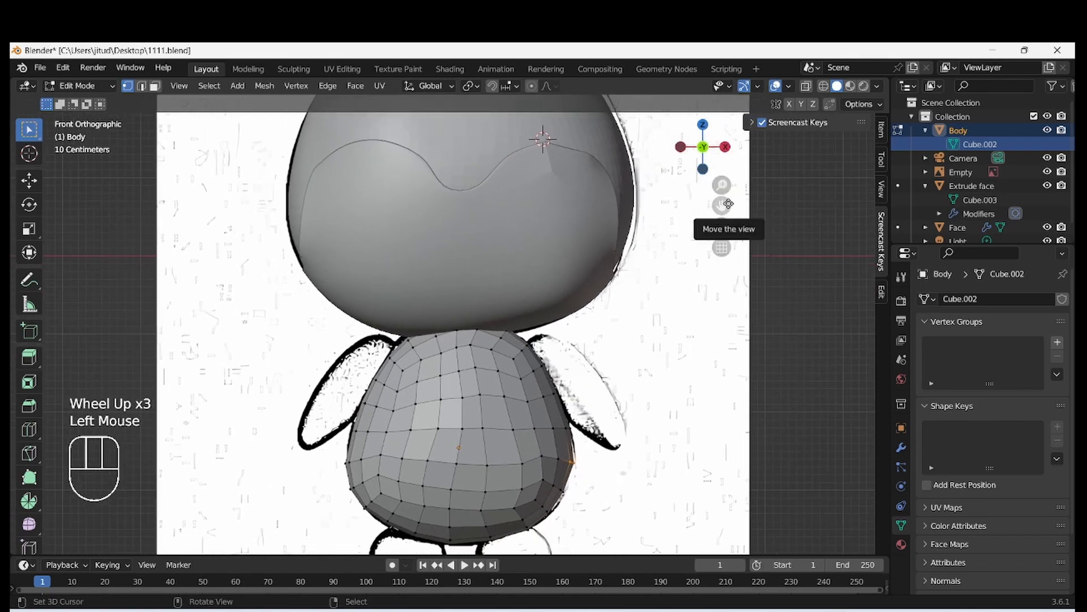
{"action": "left_click", "coordinate": [806, 86]}
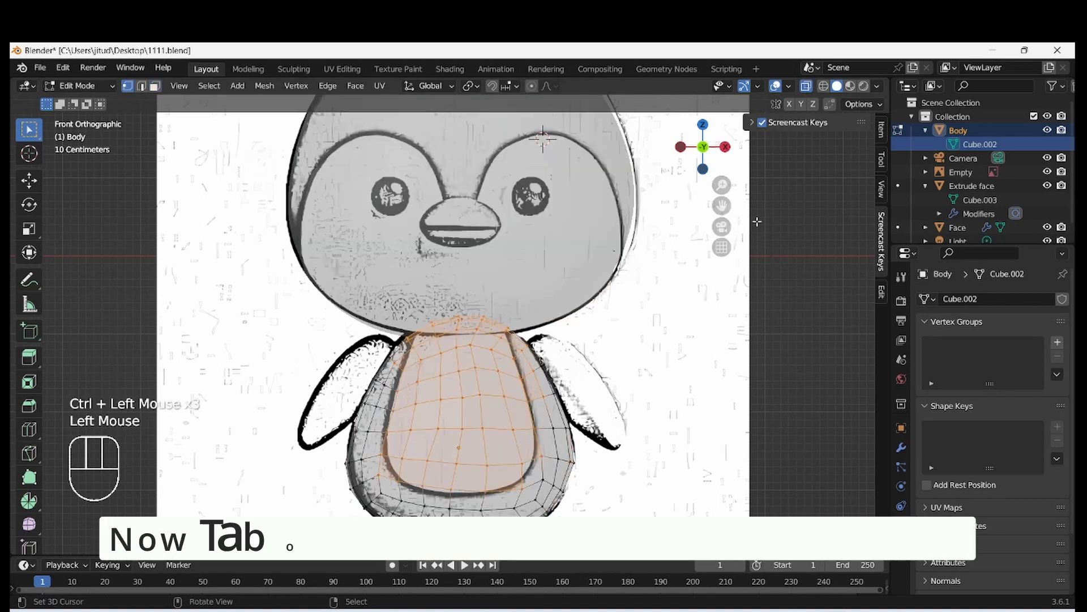
- Move the body's upper -X vertices onto the belly outline below the neck, shifting the first about 0.13 m in X and 0.02 m in Z
{"action": "left_click_drag", "start_coordinate": [721, 184], "coordinate": [722, 145]}
{"action": "left_click_drag", "start_coordinate": [722, 205], "coordinate": [781, 131]}
{"action": "left_click_drag", "start_coordinate": [722, 185], "coordinate": [722, 149]}
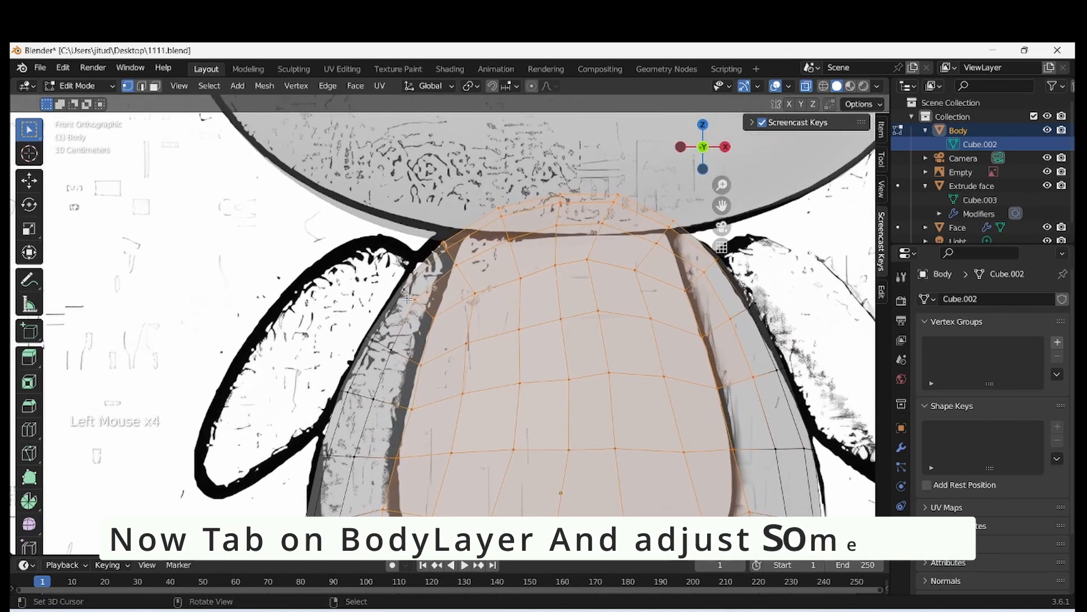
{"action": "left_click", "coordinate": [428, 304]}
{"action": "key", "text": "g"}
{"action": "left_click", "coordinate": [454, 298]}
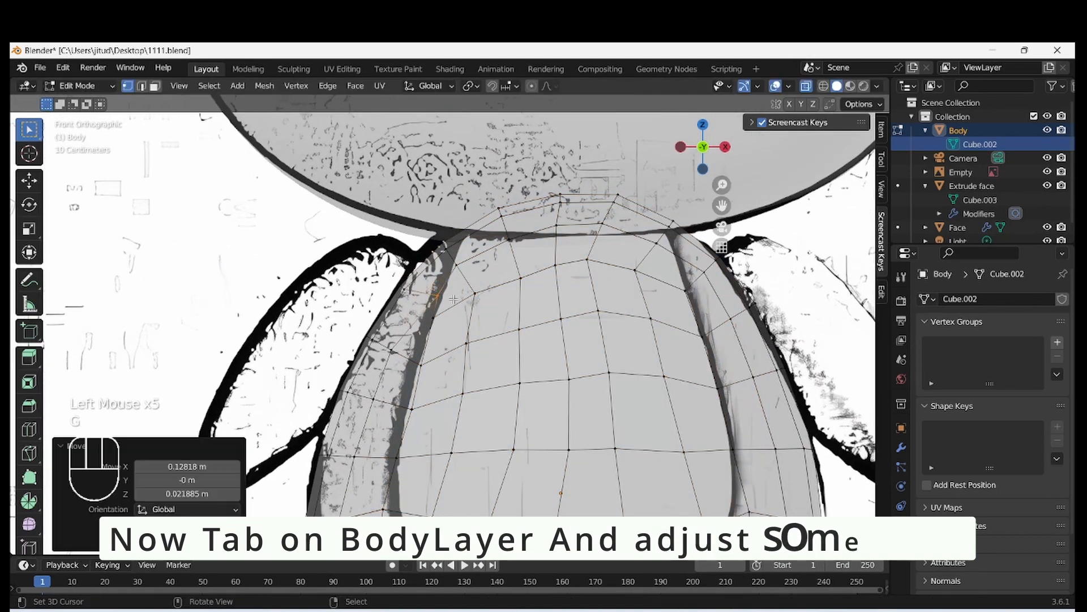
{"action": "left_click", "coordinate": [463, 255]}
{"action": "key", "text": "g"}
{"action": "left_click", "coordinate": [456, 251]}
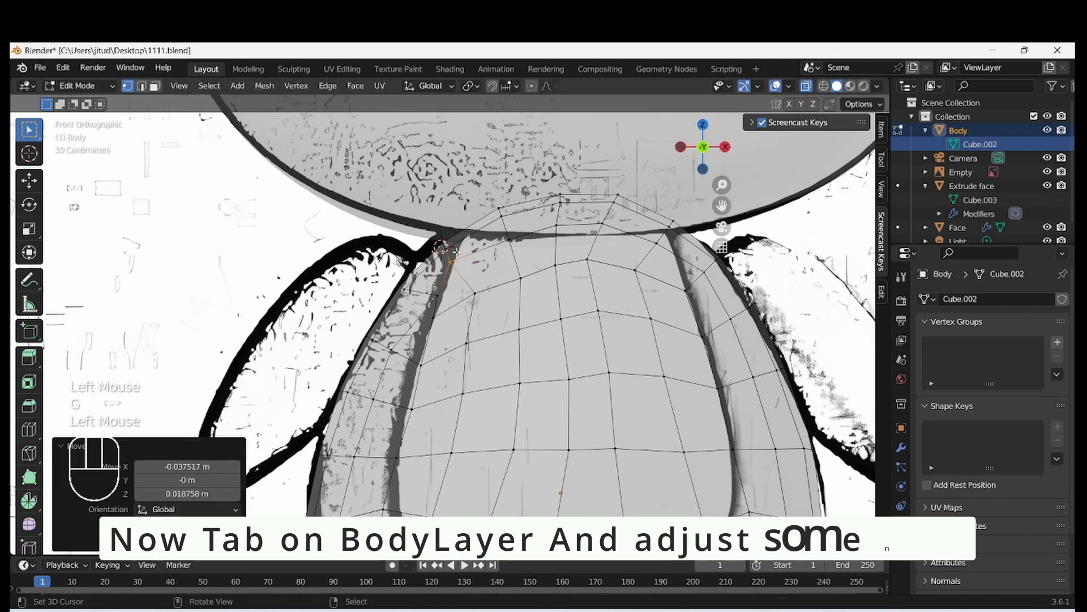
{"action": "left_click", "coordinate": [456, 251]}
{"action": "key", "text": "g"}
{"action": "left_click", "coordinate": [460, 248]}
- Move two mid-height vertices onto the belly outline's -X edge, each about -0.03 m in X and 0.01 m in Z
{"action": "left_click", "coordinate": [440, 384]}
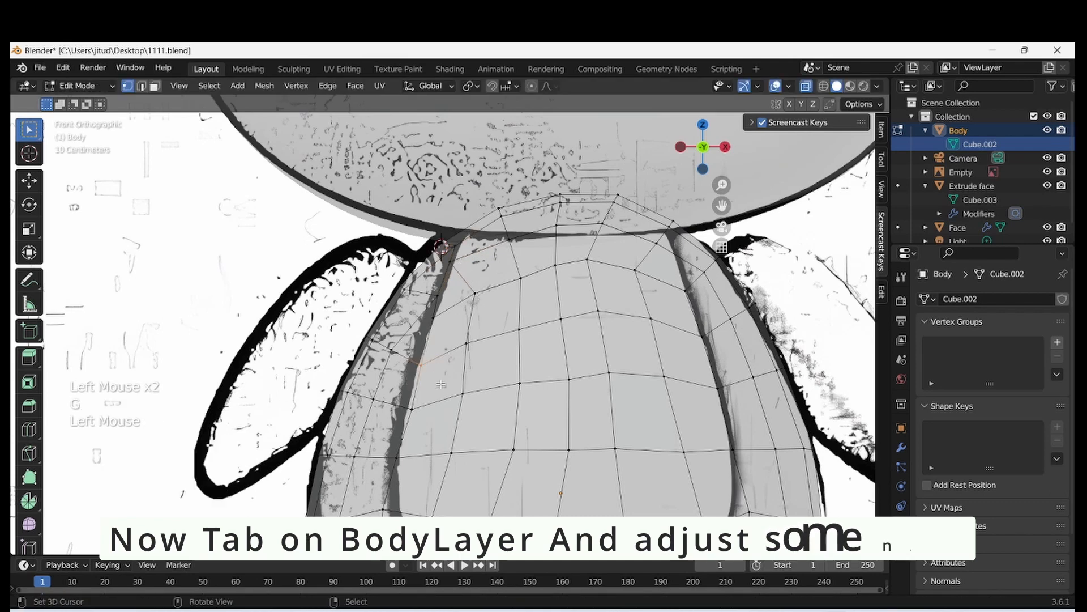
{"action": "key", "text": "g"}
{"action": "left_click", "coordinate": [437, 391]}
{"action": "left_click", "coordinate": [434, 422]}
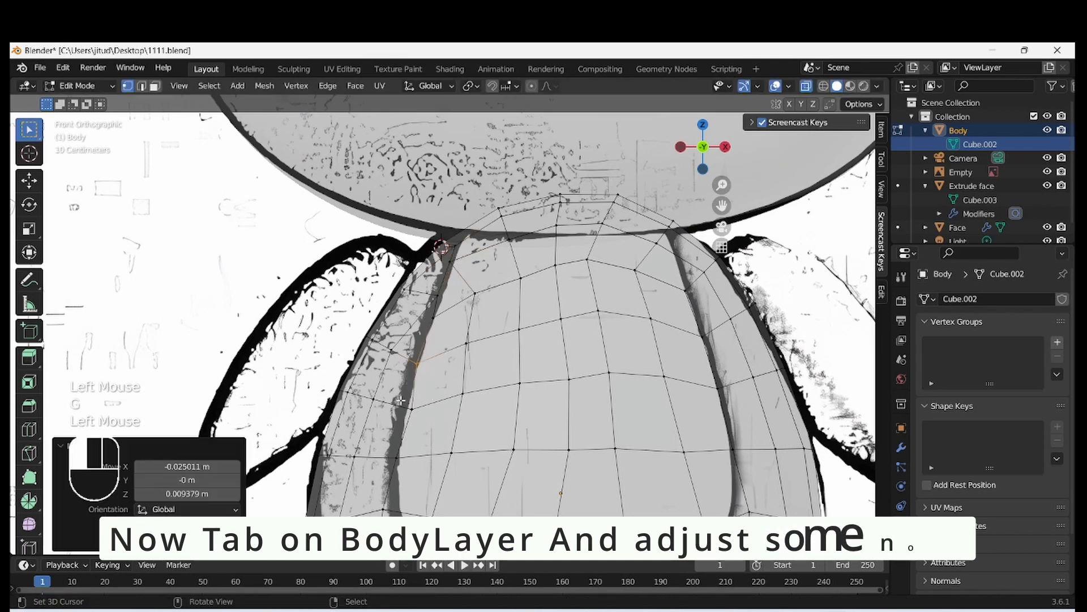
{"action": "key", "text": "g"}
{"action": "left_click", "coordinate": [420, 421]}
- Fit the vertices at the belly outline's lower -X corner, moving the corner vertex about 0.15 m in X and 0.06 m in Z
{"action": "left_click_drag", "start_coordinate": [722, 205], "coordinate": [658, 124]}
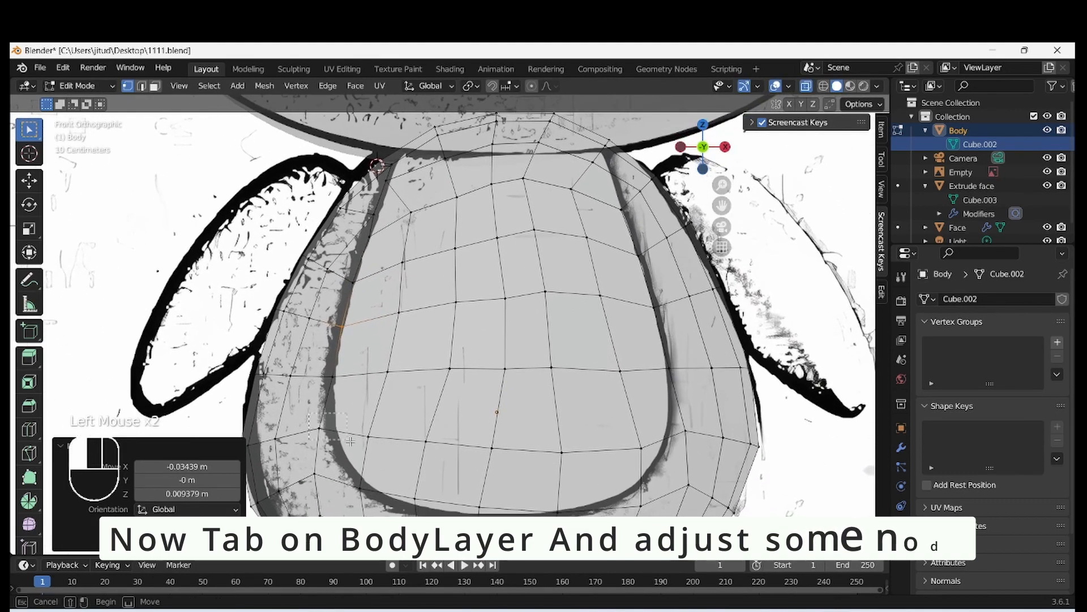
{"action": "left_click", "coordinate": [342, 432]}
{"action": "key", "text": "g"}
{"action": "left_click", "coordinate": [361, 480]}
{"action": "left_click", "coordinate": [374, 439]}
{"action": "key", "text": "g"}
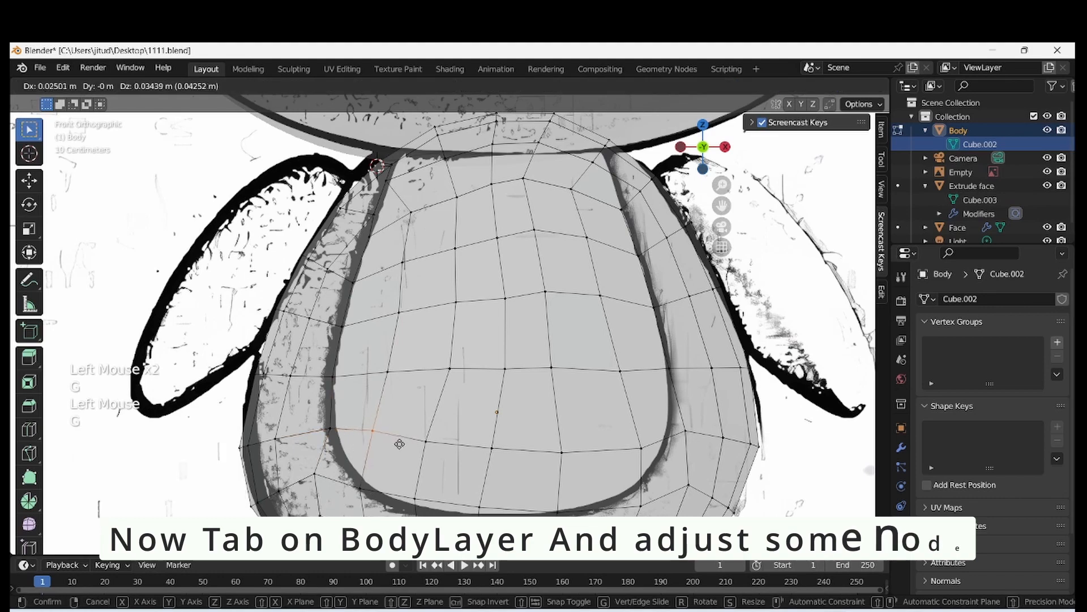
{"action": "left_click", "coordinate": [401, 443]}
{"action": "left_click", "coordinate": [320, 476]}
{"action": "key", "text": "g"}
{"action": "left_click", "coordinate": [371, 474]}
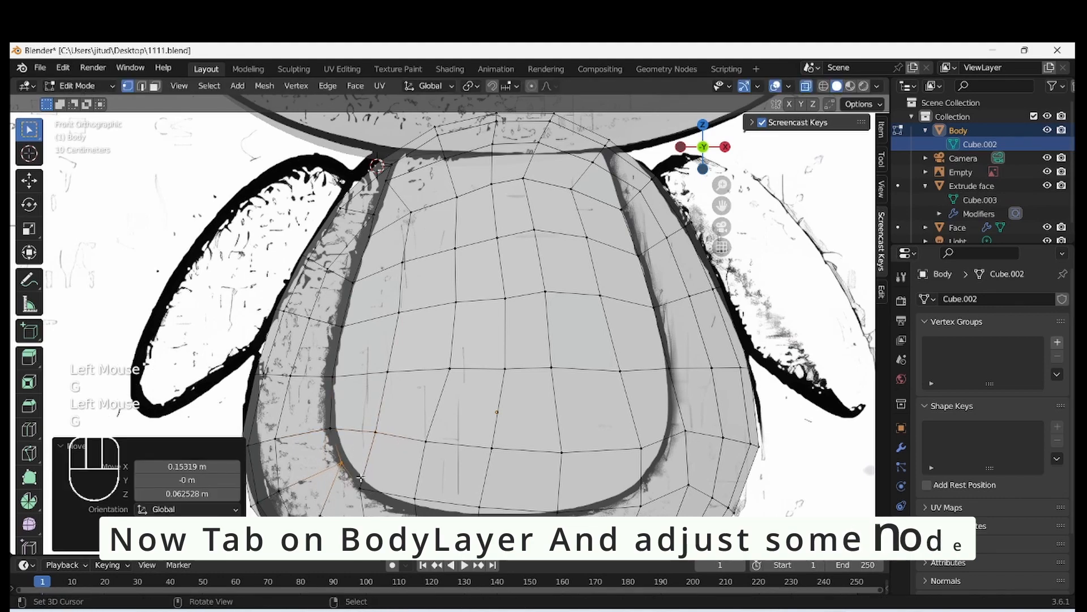
- Move the lower body vertices onto the belly outline's bottom edge, working from the -X corner across to the +X corner
{"action": "key", "text": "g"}
{"action": "left_click_drag", "start_coordinate": [355, 477], "coordinate": [572, 522]}
{"action": "left_click", "coordinate": [388, 498]}
{"action": "key", "text": "g"}
{"action": "left_click", "coordinate": [390, 501]}
{"action": "key", "text": "g"}
{"action": "left_click", "coordinate": [431, 518]}
{"action": "key", "text": "g"}
{"action": "left_click", "coordinate": [499, 525]}
{"action": "key", "text": "g"}
{"action": "left_click", "coordinate": [568, 526]}
{"action": "left_click_drag", "start_coordinate": [627, 494], "coordinate": [657, 516]}
{"action": "key", "text": "g"}
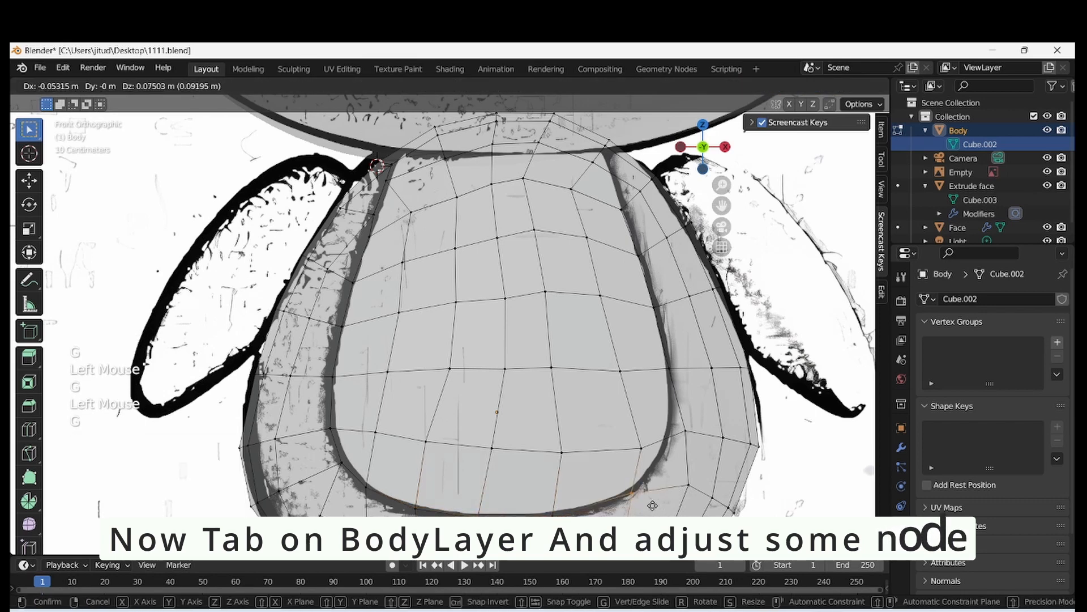
{"action": "left_click", "coordinate": [648, 502]}
- Raise the row of inner belly vertices above the bottom edge to even out the grid toward the +X side
{"action": "left_click_drag", "start_coordinate": [626, 434], "coordinate": [659, 465]}
{"action": "key", "text": "g"}
{"action": "left_click", "coordinate": [648, 454]}
{"action": "left_click_drag", "start_coordinate": [547, 438], "coordinate": [584, 471]}
{"action": "key", "text": "g"}
{"action": "left_click", "coordinate": [580, 464]}
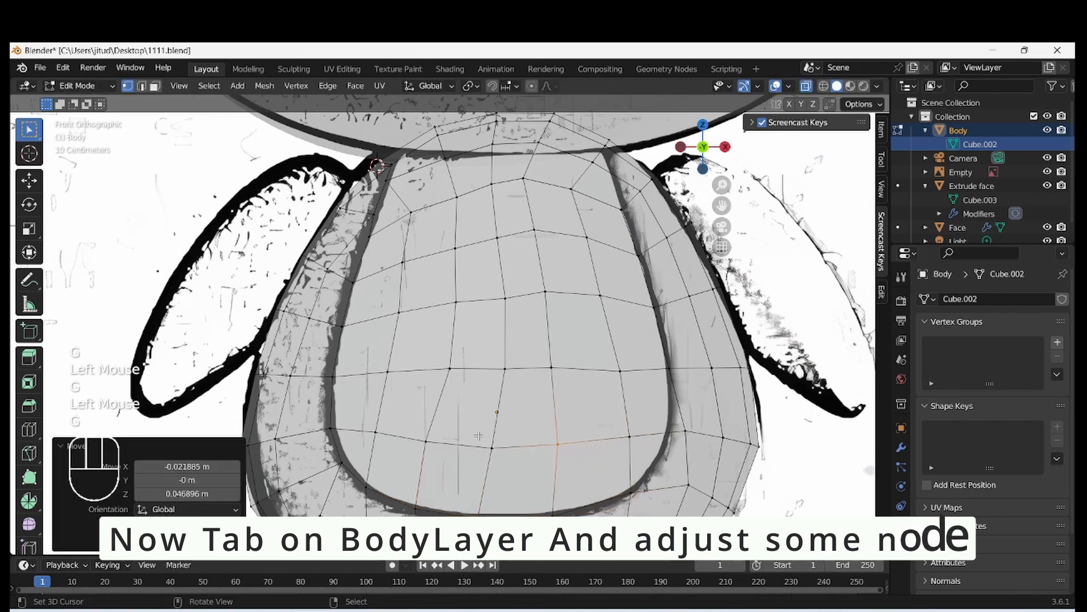
{"action": "left_click_drag", "start_coordinate": [474, 429], "coordinate": [510, 466]}
{"action": "key", "text": "g"}
{"action": "left_click", "coordinate": [509, 463]}
{"action": "left_click_drag", "start_coordinate": [612, 418], "coordinate": [651, 455]}
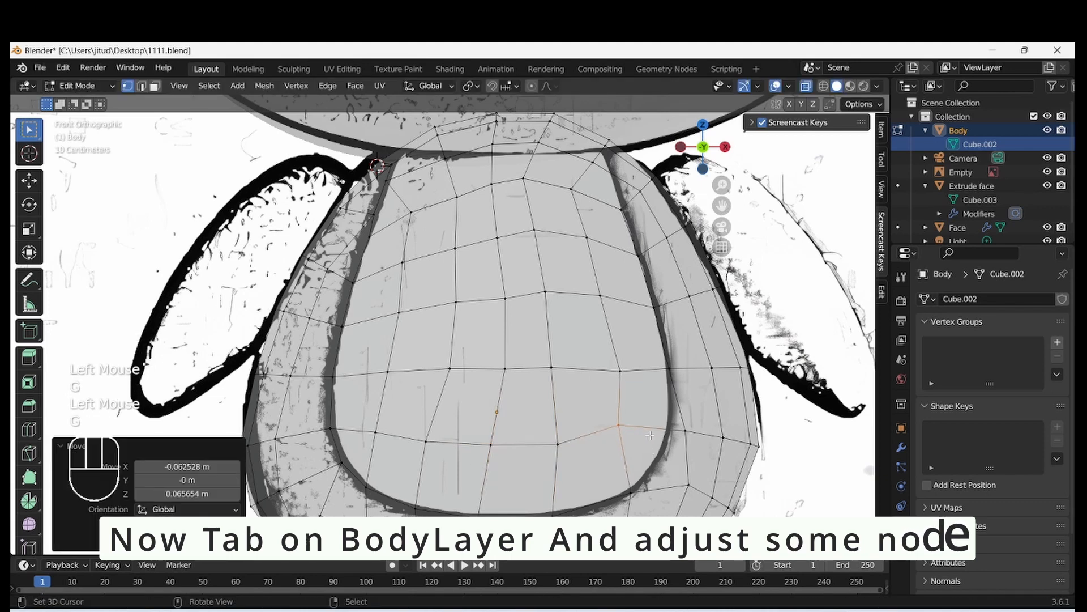
{"action": "key", "text": "g"}
{"action": "left_click", "coordinate": [686, 435]}
- Raise two vertices at the belly outline's lower +X corner, about 0.04 m and 0.05 m in Z, to fit the curve
{"action": "left_click", "coordinate": [677, 479]}
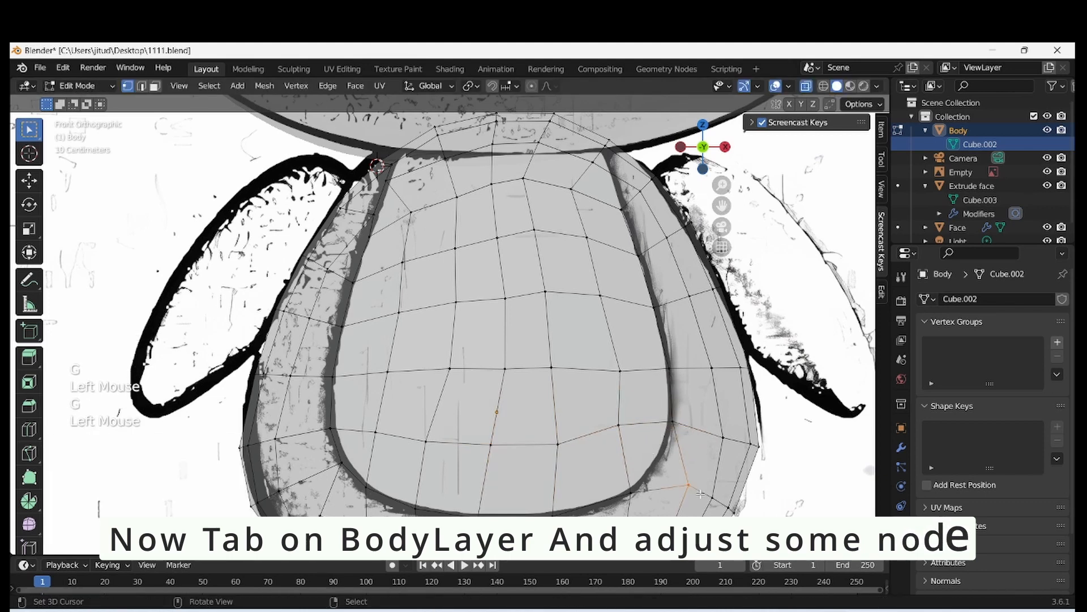
{"action": "key", "text": "g"}
{"action": "left_click", "coordinate": [700, 487]}
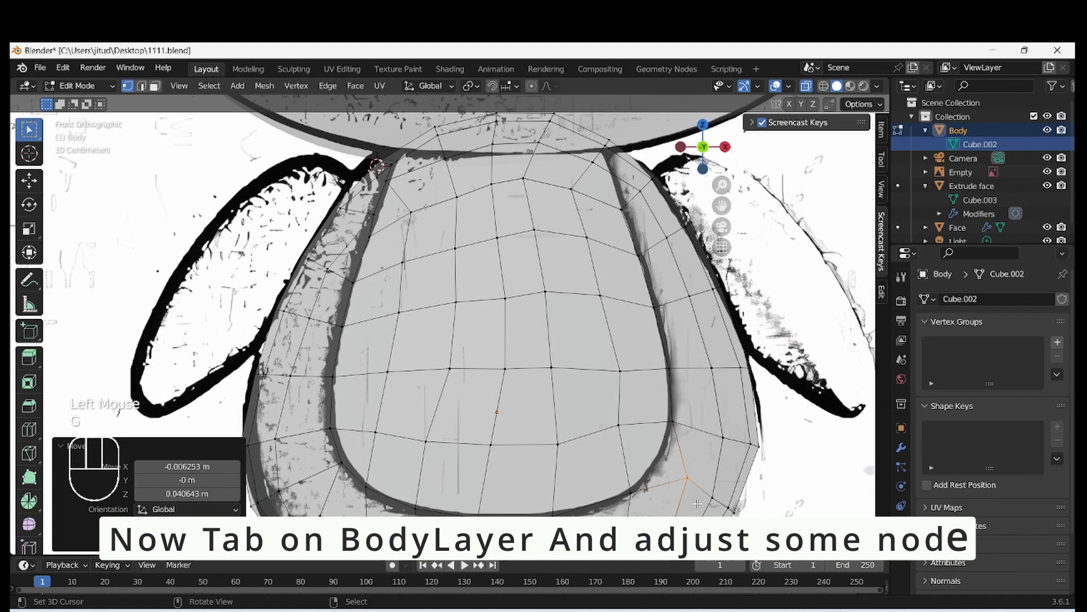
{"action": "key", "text": "g"}
{"action": "left_click", "coordinate": [672, 472]}
{"action": "left_click", "coordinate": [673, 471]}
{"action": "key", "text": "g"}
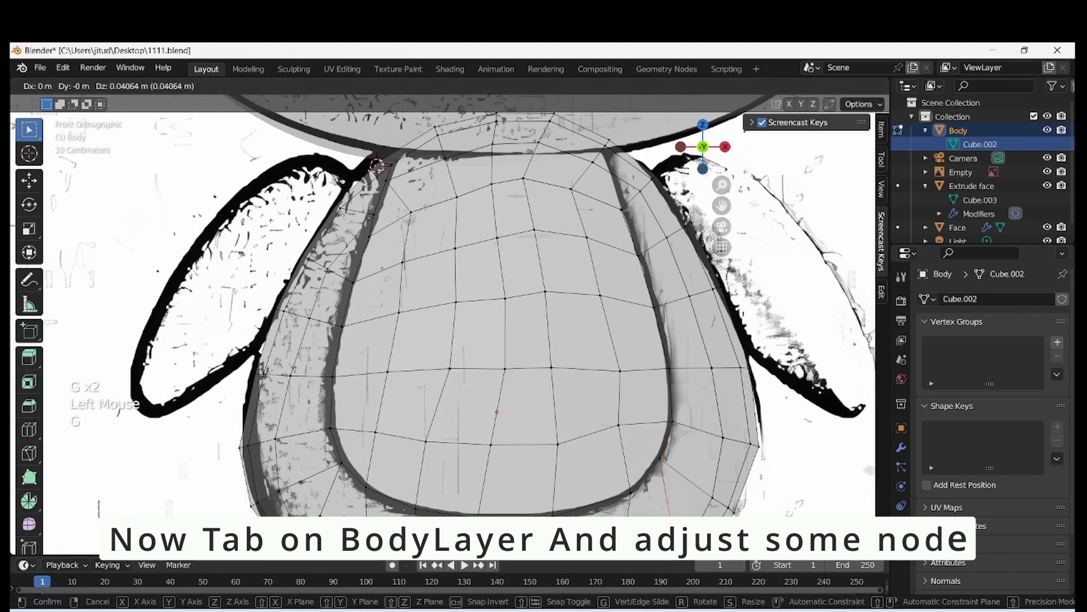
{"action": "left_click", "coordinate": [673, 465]}
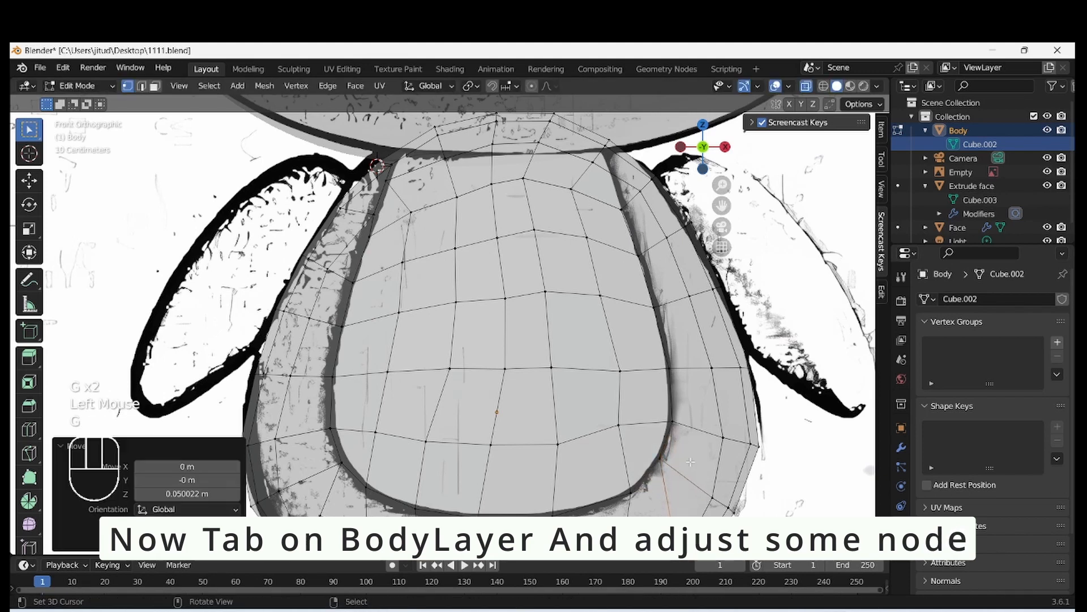
- Move the upper +X vertices of the body onto the belly outline just below the neck
{"action": "left_click", "coordinate": [601, 180]}
{"action": "key", "text": "g"}
{"action": "left_click", "coordinate": [612, 176]}
{"action": "left_click", "coordinate": [653, 204]}
{"action": "key", "text": "g"}
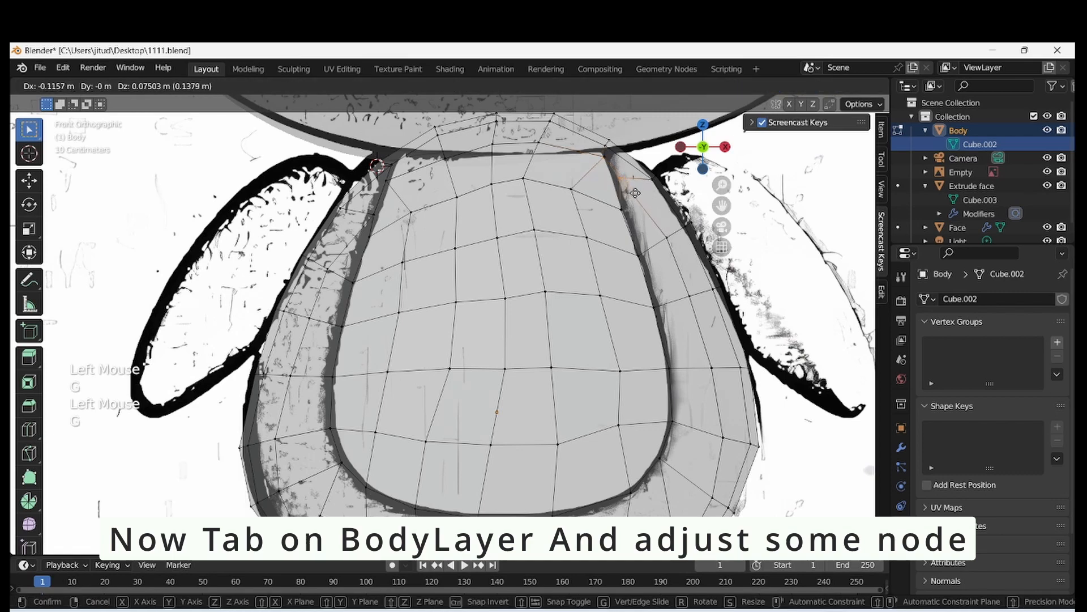
{"action": "left_click", "coordinate": [632, 193]}
- Align the front row of neck vertices with the straight top edge of the belly outline
{"action": "left_click_drag", "start_coordinate": [719, 204], "coordinate": [714, 270]}
{"action": "left_click_drag", "start_coordinate": [524, 198], "coordinate": [552, 226]}
{"action": "key", "text": "g"}
{"action": "left_click", "coordinate": [543, 235]}
{"action": "key", "text": "g"}
{"action": "left_click", "coordinate": [499, 231]}
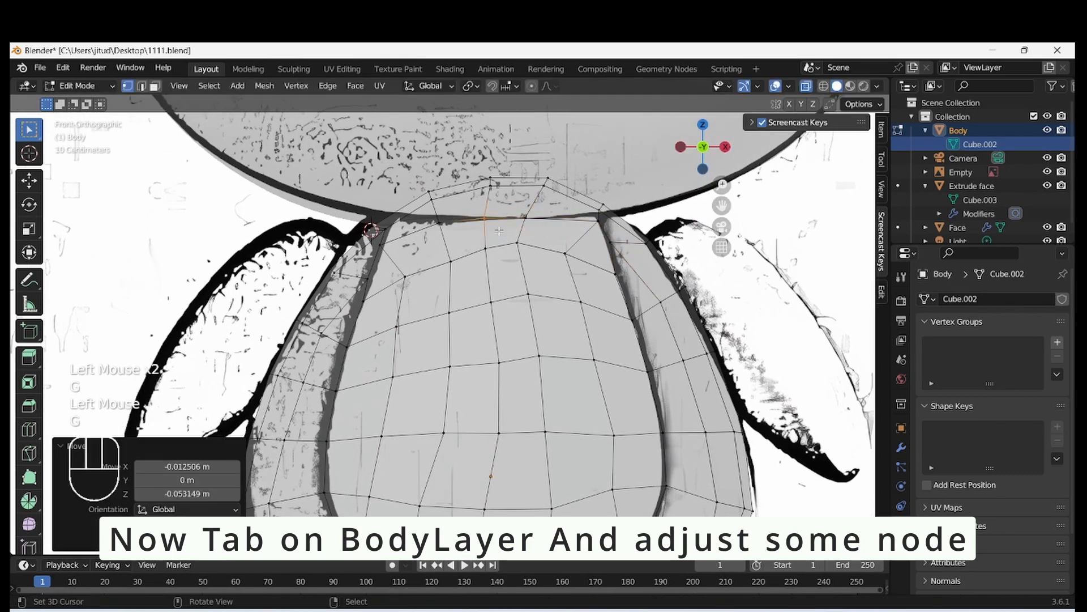
{"action": "key", "text": "g"}
{"action": "left_click", "coordinate": [438, 234]}
{"action": "key", "text": "g"}
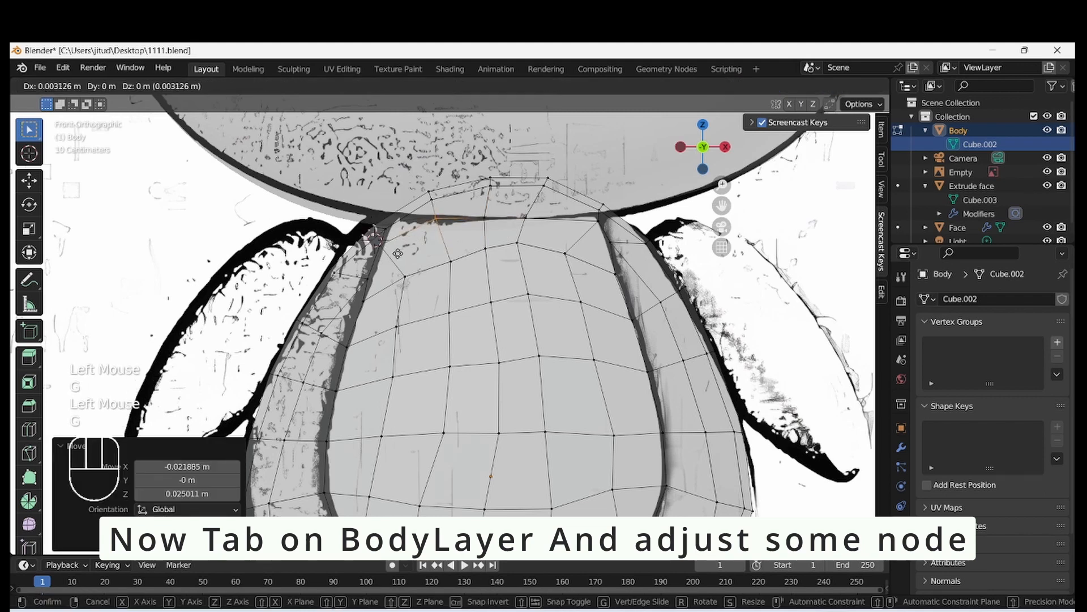
{"action": "left_click", "coordinate": [430, 226]}
- Lower the body's topmost vertices toward the neck line, the last about -0.08 m in X and -0.13 m in Z, and save 1111.blend
{"action": "key", "text": "g"}
{"action": "left_click", "coordinate": [446, 217]}
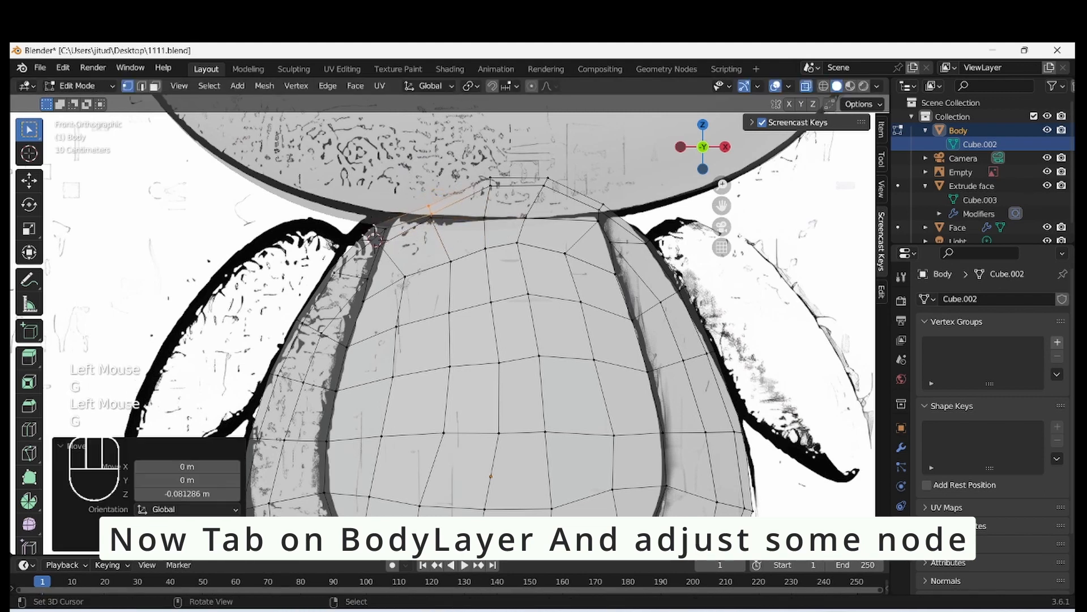
{"action": "key", "text": "g"}
{"action": "left_click", "coordinate": [556, 203]}
{"action": "key", "text": "g"}
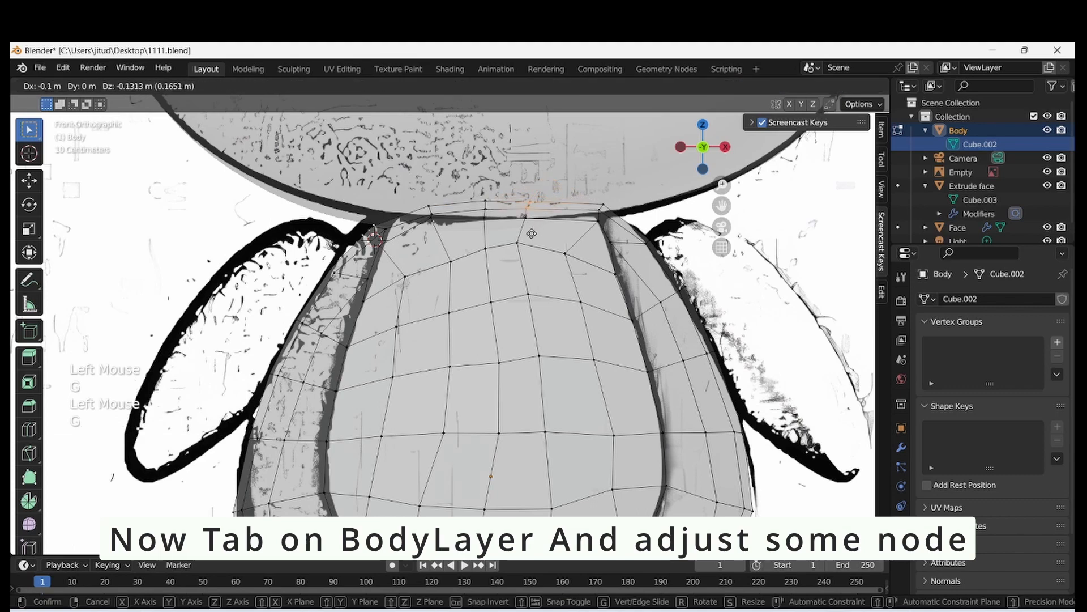
{"action": "left_click", "coordinate": [502, 186]}
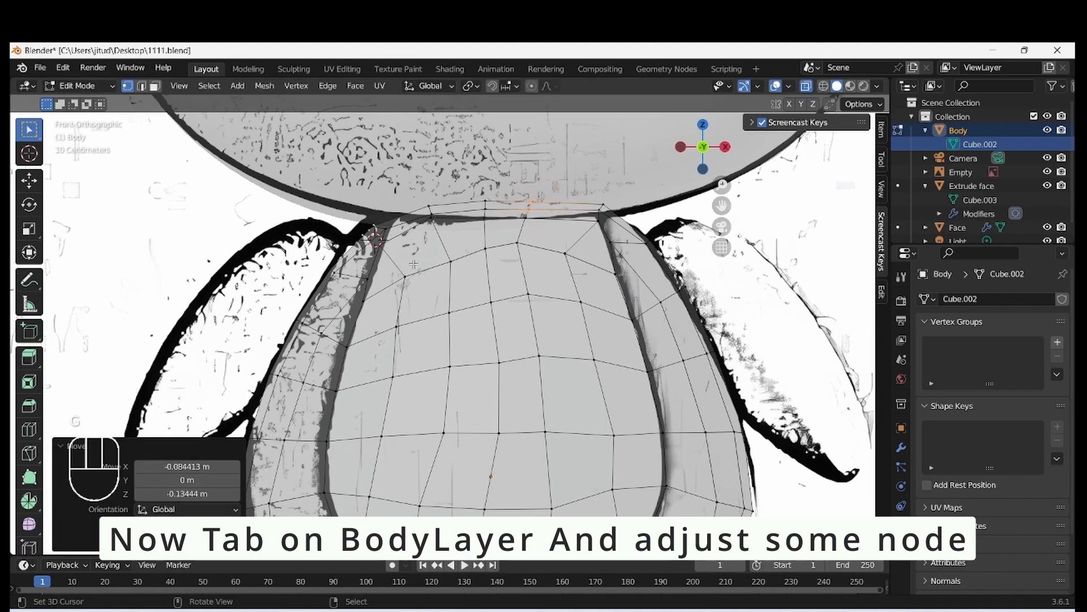
{"action": "scroll", "coordinate": [232, 262], "scroll_direction": "down", "scroll_amount": 4}
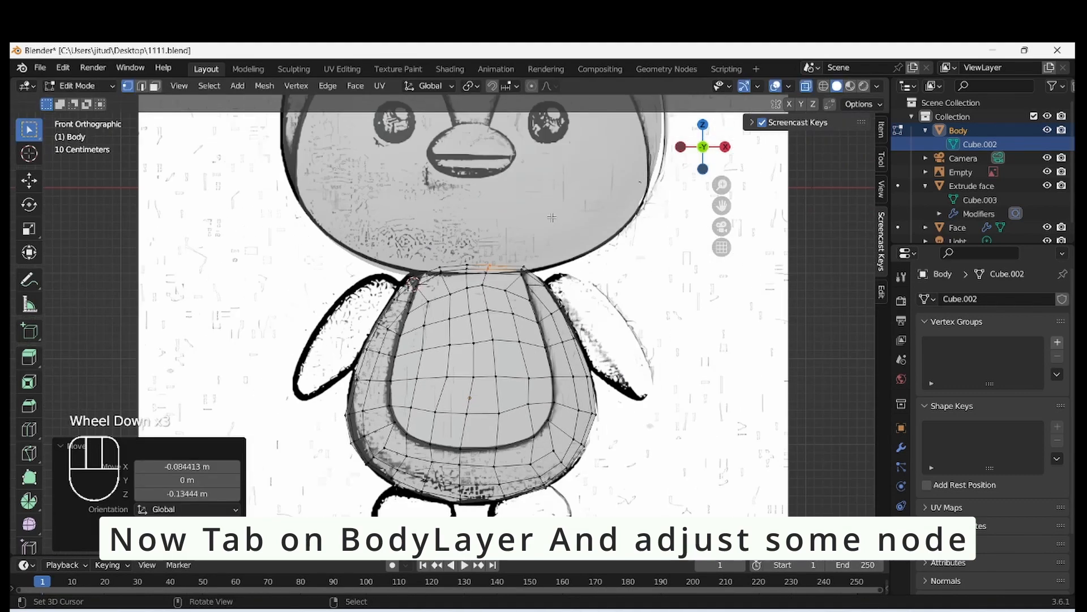
{"action": "key", "text": "ctrl+s"}
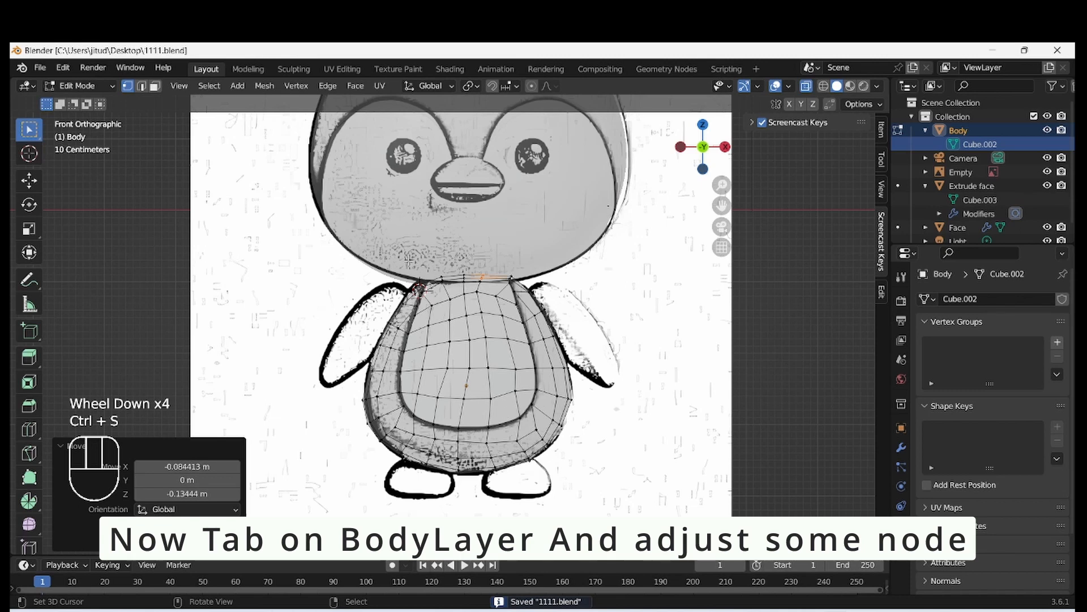
- Select the body vertices inside the belly outline, from the neck line down to the rounded lower edge
{"action": "left_click_drag", "start_coordinate": [412, 274], "coordinate": [435, 358]}
{"action": "left_click_drag", "start_coordinate": [538, 412], "coordinate": [404, 261], "text": "shift"}
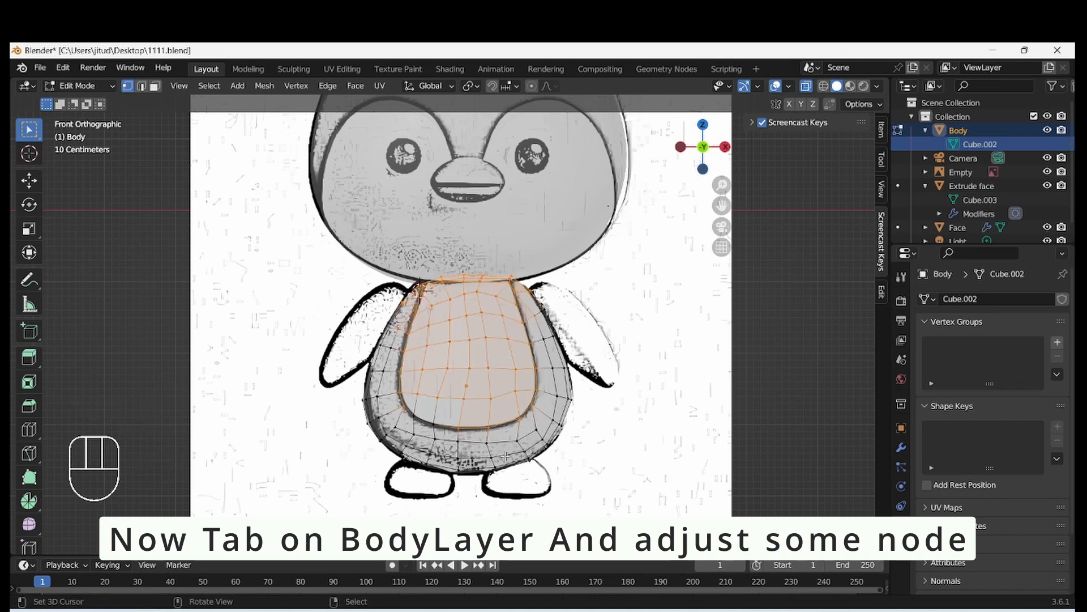
{"action": "left_click_drag", "start_coordinate": [461, 426], "coordinate": [406, 391], "text": "shift"}
{"action": "left_click", "coordinate": [435, 454], "text": "ctrl"}
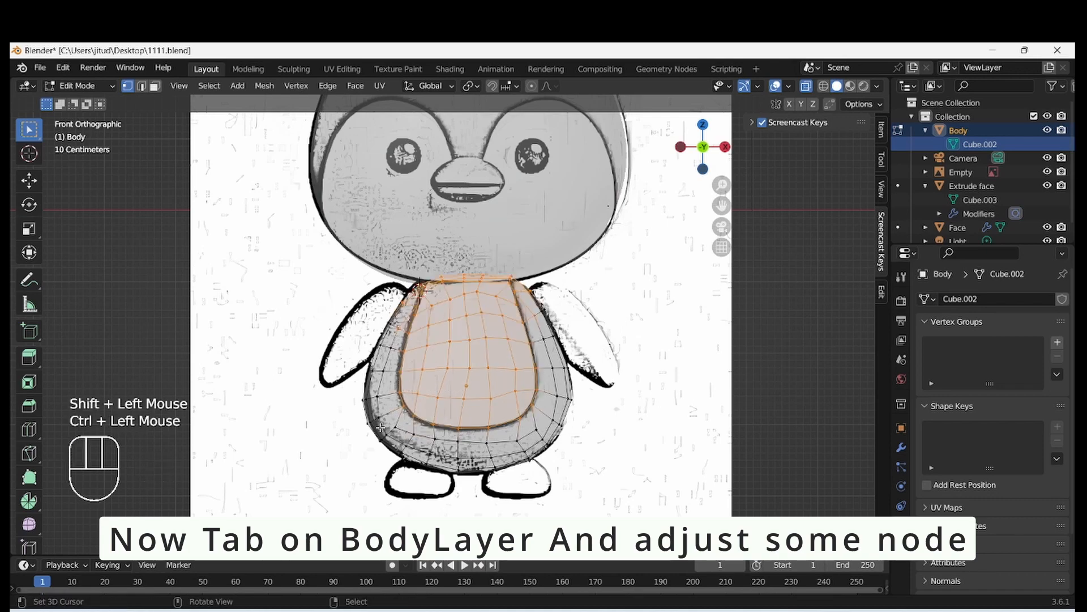
- Deselect the vertices outside the belly outline at both shoulders and the neck, keeping the upper -X corner selected
{"action": "scroll", "coordinate": [400, 359], "scroll_direction": "up", "scroll_amount": 2}
{"action": "left_click_drag", "start_coordinate": [365, 320], "coordinate": [429, 278], "text": "ctrl"}
{"action": "left_click_drag", "start_coordinate": [545, 255], "coordinate": [418, 259], "text": "ctrl"}
{"action": "left_click", "coordinate": [562, 283], "text": "ctrl"}
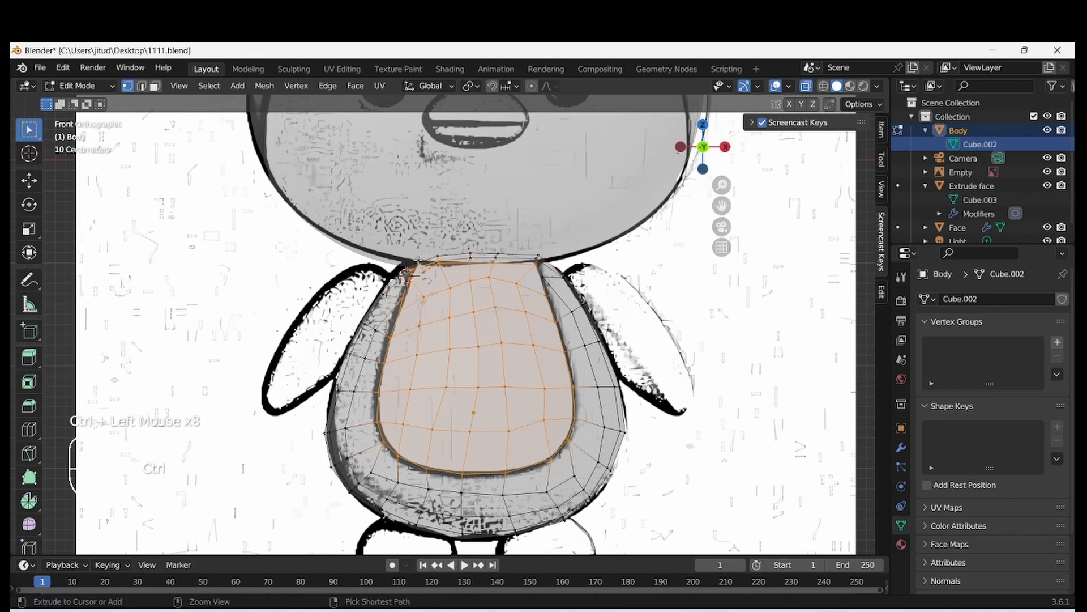
{"action": "left_click", "coordinate": [396, 274], "text": "ctrl"}
{"action": "left_click", "coordinate": [396, 274], "text": "ctrl"}
{"action": "left_click", "coordinate": [399, 261], "text": "ctrl"}
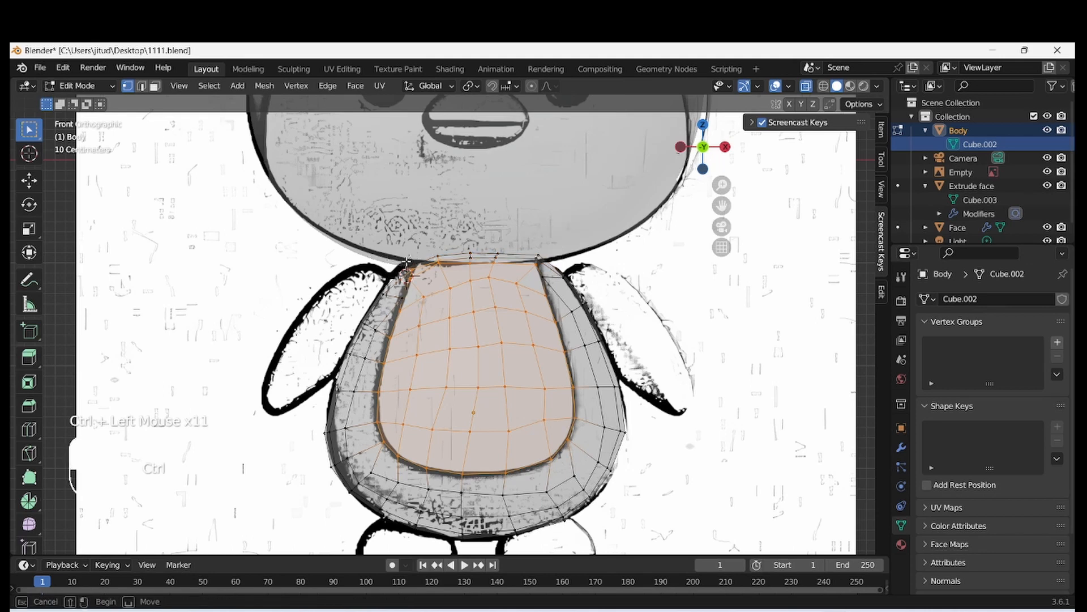
{"action": "left_click", "coordinate": [416, 281], "text": "shift"}
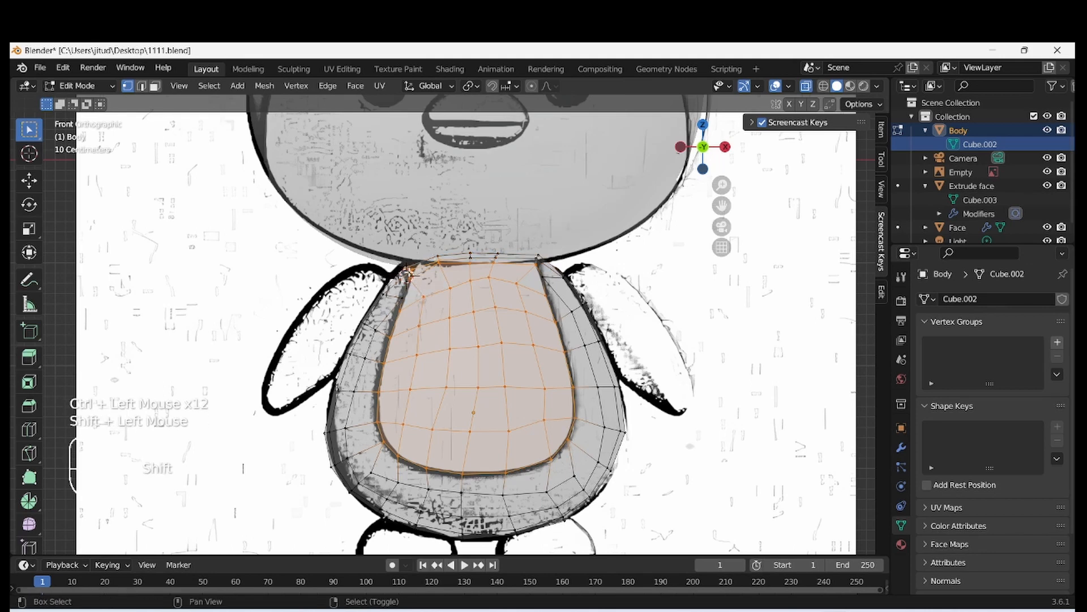
- From the right side view, deselect the vertices on the back half of the body, keeping only the front
{"action": "middle_click_drag", "start_coordinate": [417, 280], "coordinate": [502, 325]}
{"action": "key", "text": "KP_3"}
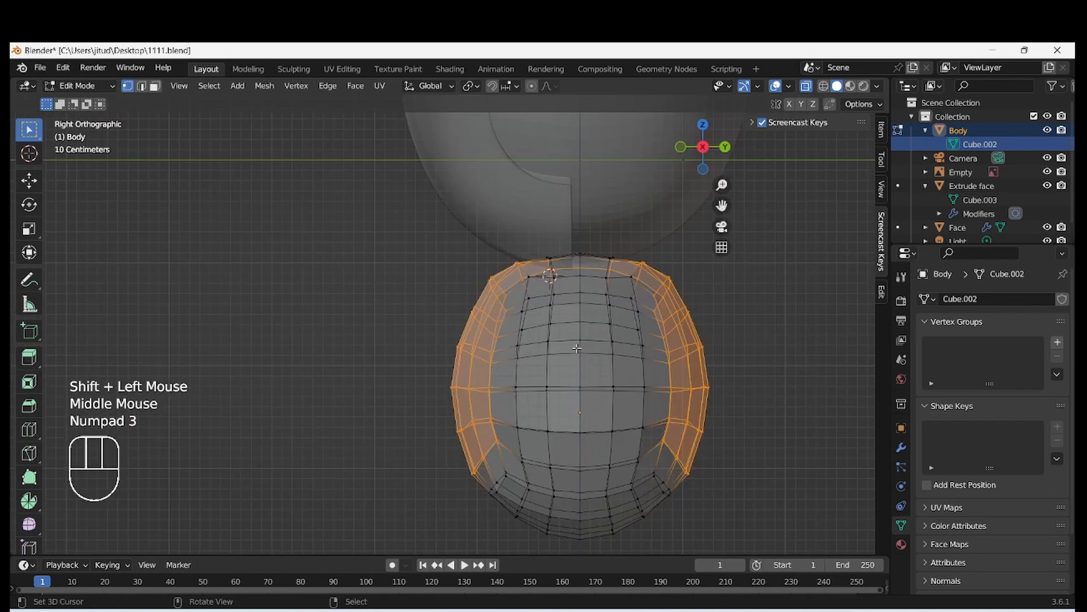
{"action": "left_click_drag", "start_coordinate": [583, 236], "coordinate": [757, 494], "text": "ctrl"}
{"action": "left_click", "coordinate": [593, 374], "text": "ctrl"}
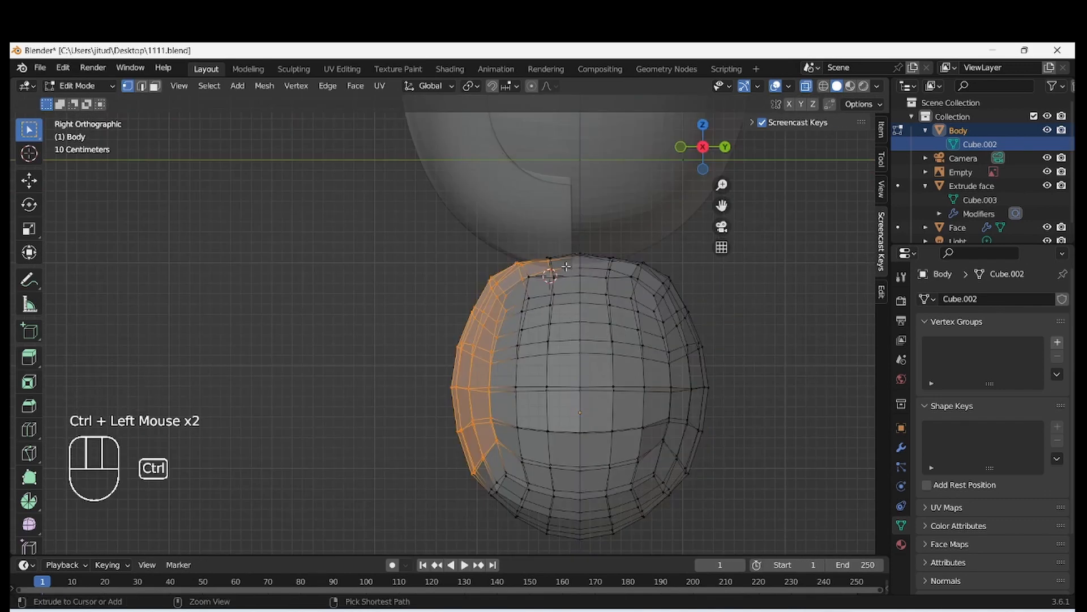
{"action": "left_click", "coordinate": [611, 263], "text": "ctrl"}
- Remove stray neck vertices above the belly's upper -X corner from the selection
{"action": "middle_click_drag", "start_coordinate": [556, 226], "coordinate": [507, 353]}
{"action": "scroll", "coordinate": [507, 352], "scroll_direction": "up", "scroll_amount": 2}
{"action": "key", "text": "KP_1"}
{"action": "scroll", "coordinate": [405, 342], "scroll_direction": "up", "scroll_amount": 2}
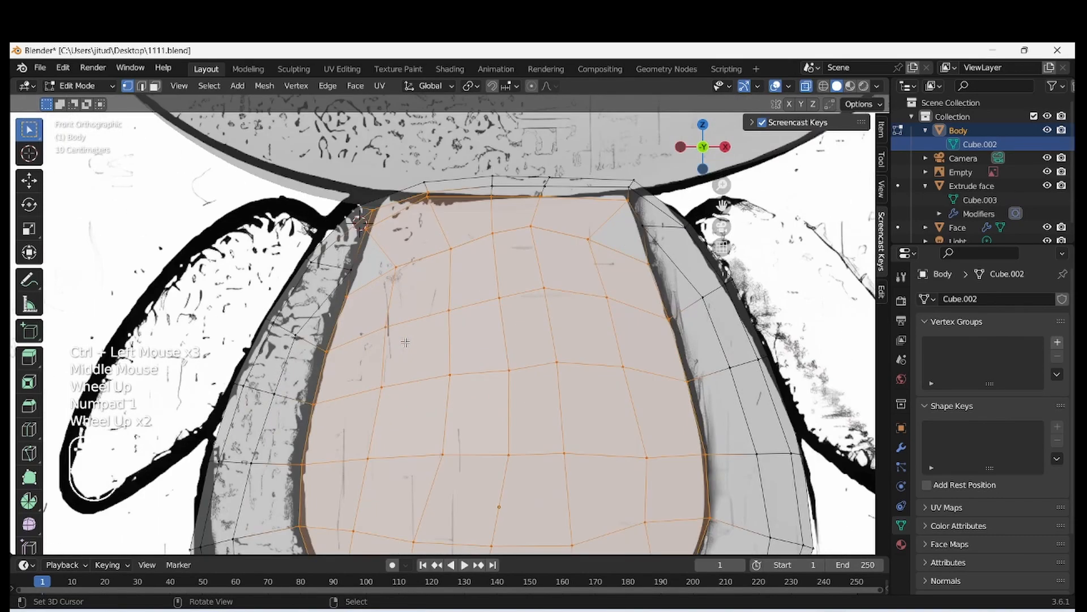
{"action": "scroll", "coordinate": [397, 266], "scroll_direction": "up", "scroll_amount": 1}
{"action": "left_click_drag", "start_coordinate": [371, 169], "coordinate": [337, 194], "text": "ctrl"}
{"action": "left_click_drag", "start_coordinate": [428, 159], "coordinate": [412, 167], "text": "ctrl"}
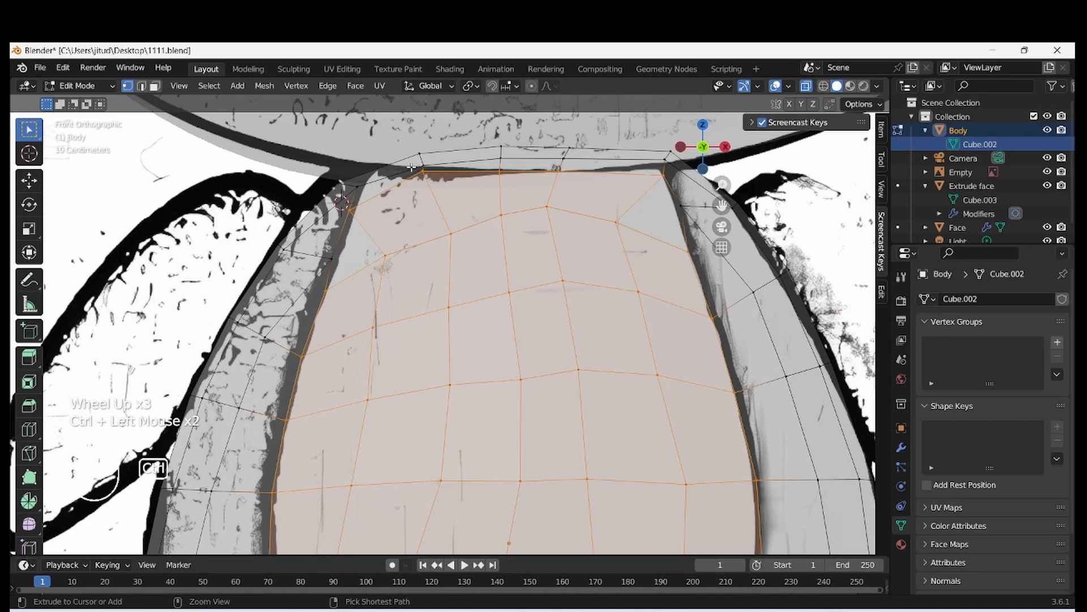
- Add the missing belly-outline vertex below the upper -X corner to the selection and deselect its counterpart on the back
{"action": "left_click", "coordinate": [339, 260], "text": "shift"}
{"action": "scroll", "coordinate": [433, 265], "scroll_direction": "down", "scroll_amount": 2}
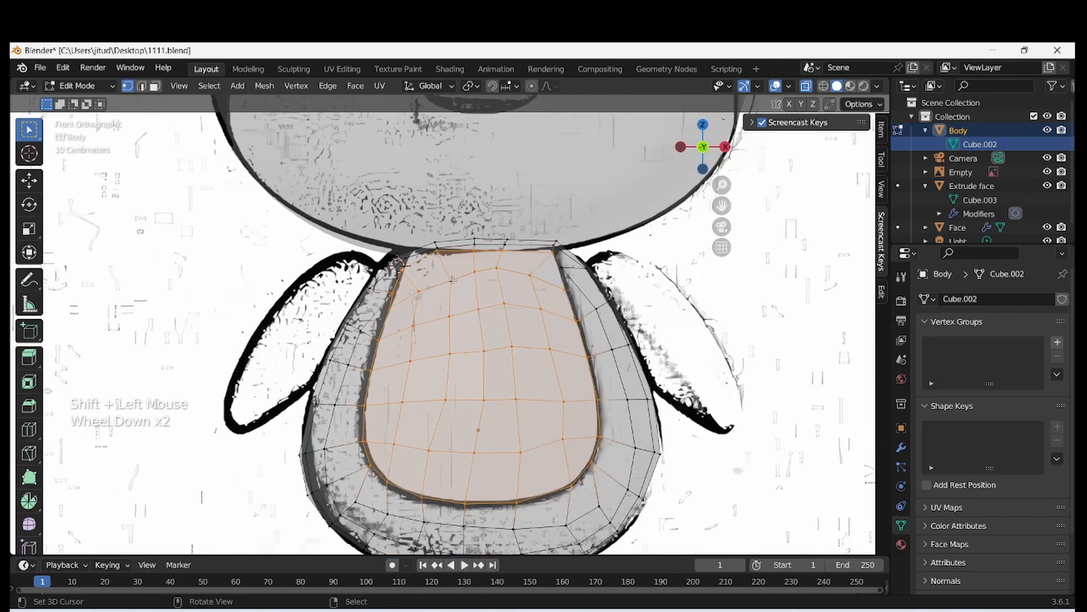
{"action": "middle_click_drag", "start_coordinate": [452, 280], "coordinate": [405, 267]}
{"action": "key", "text": "KP_3"}
{"action": "left_click_drag", "start_coordinate": [689, 343], "coordinate": [640, 264], "text": "ctrl"}
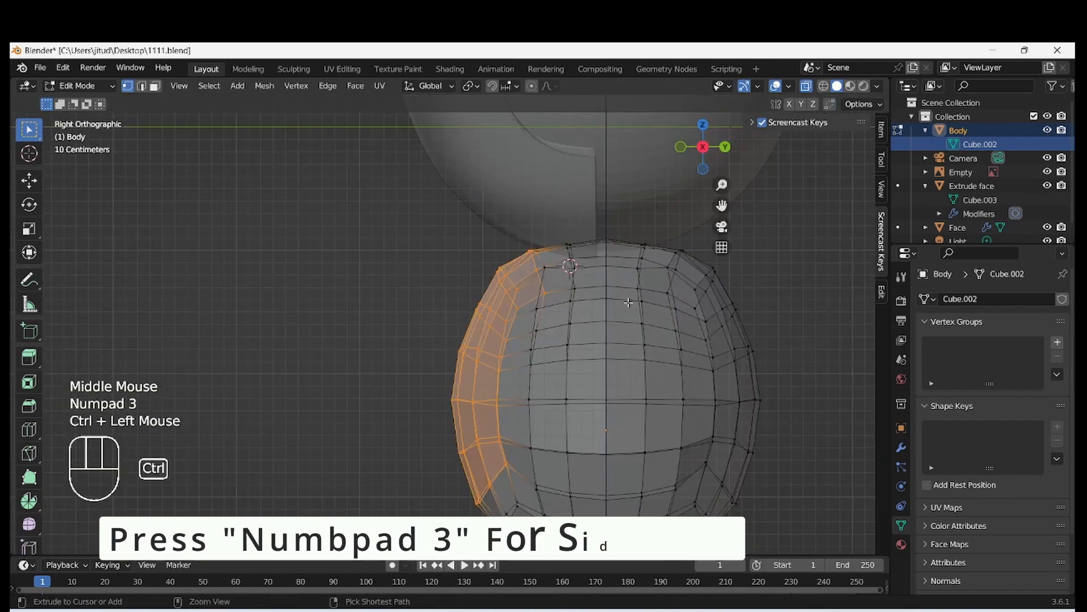
{"action": "key", "text": "KP_1"}
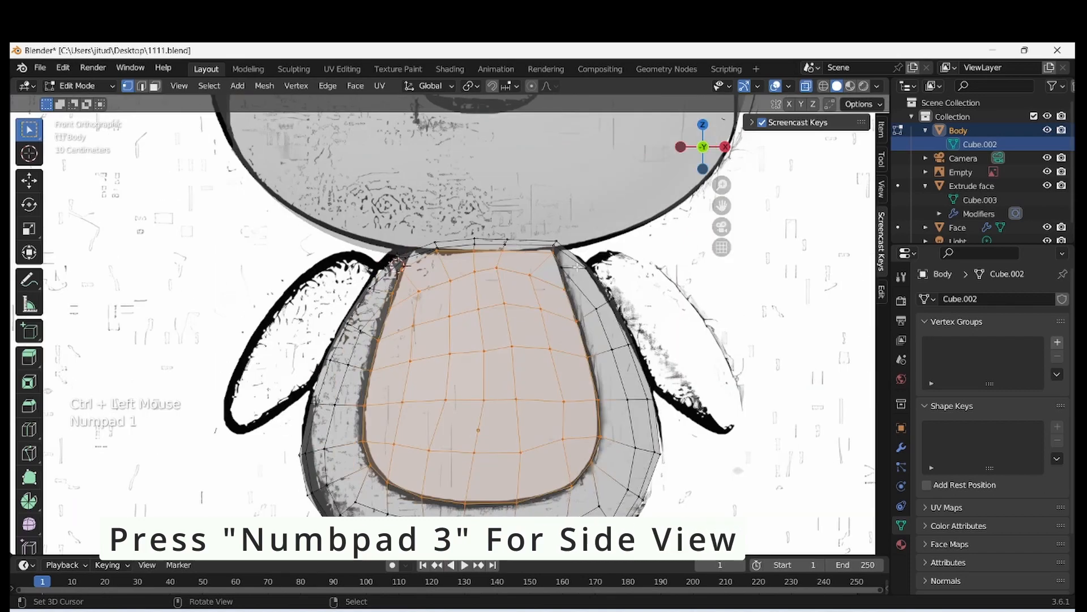
- Add the missing vertex at the belly's upper +X corner to the selection and deselect its counterpart on the back
{"action": "scroll", "coordinate": [577, 267], "scroll_direction": "up", "scroll_amount": 2}
{"action": "left_click", "coordinate": [614, 249], "text": "shift"}
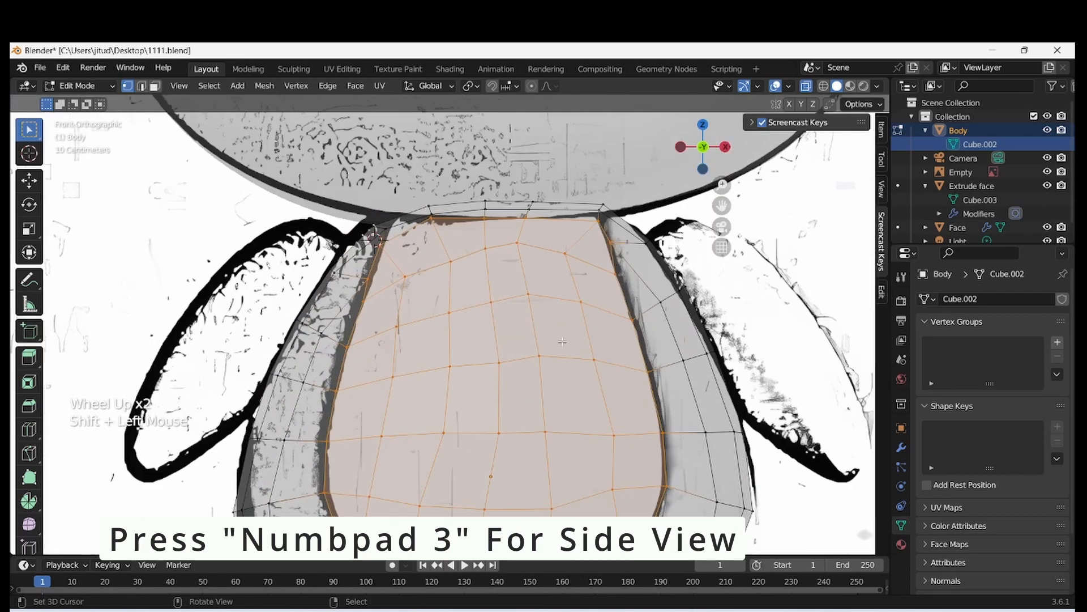
{"action": "key", "text": "KP_3"}
{"action": "scroll", "coordinate": [539, 315], "scroll_direction": "down", "scroll_amount": 2}
{"action": "left_click", "coordinate": [636, 237], "text": "ctrl"}
{"action": "key", "text": "KP_1"}
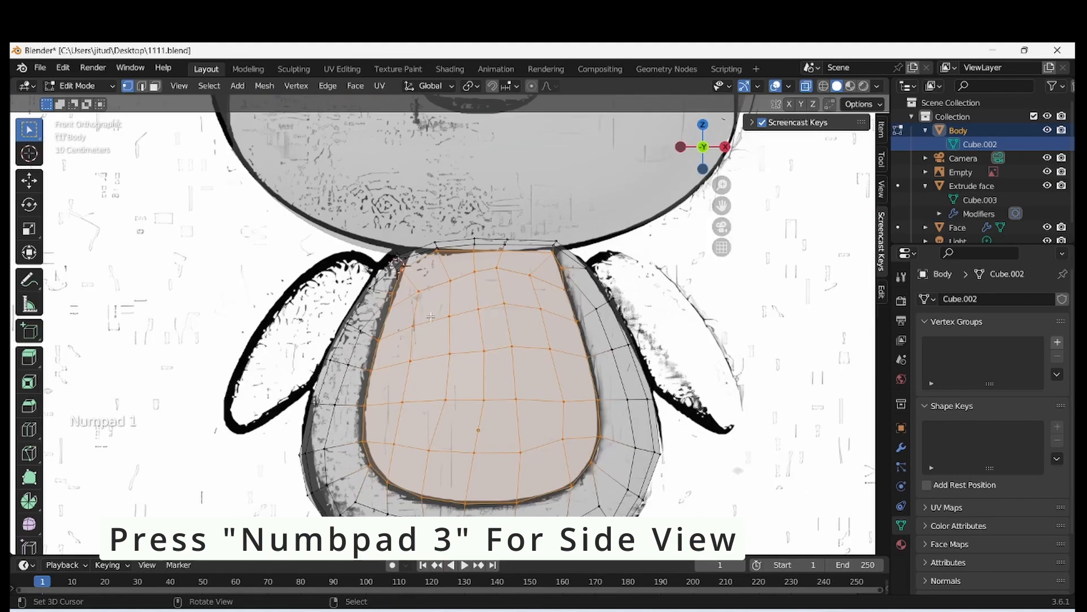
- Duplicate the selected belly patch in place and separate the duplicate by Selection from the body
{"action": "scroll", "coordinate": [430, 316], "scroll_direction": "down", "scroll_amount": 4}
{"action": "middle_click_drag", "start_coordinate": [430, 317], "coordinate": [447, 340]}
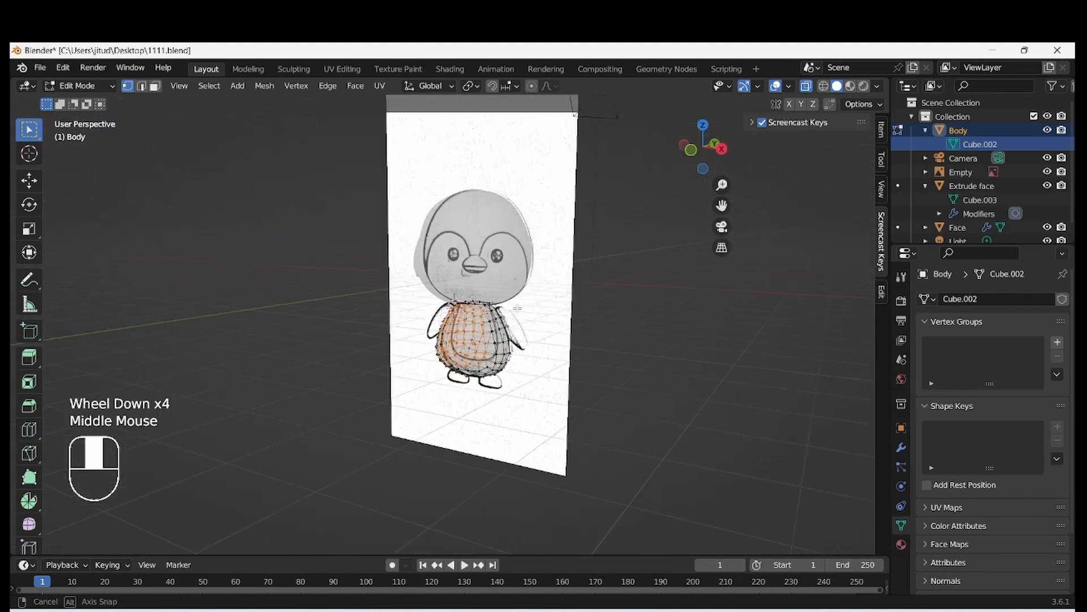
{"action": "key", "text": "KP_3"}
{"action": "scroll", "coordinate": [449, 350], "scroll_direction": "up", "scroll_amount": 2}
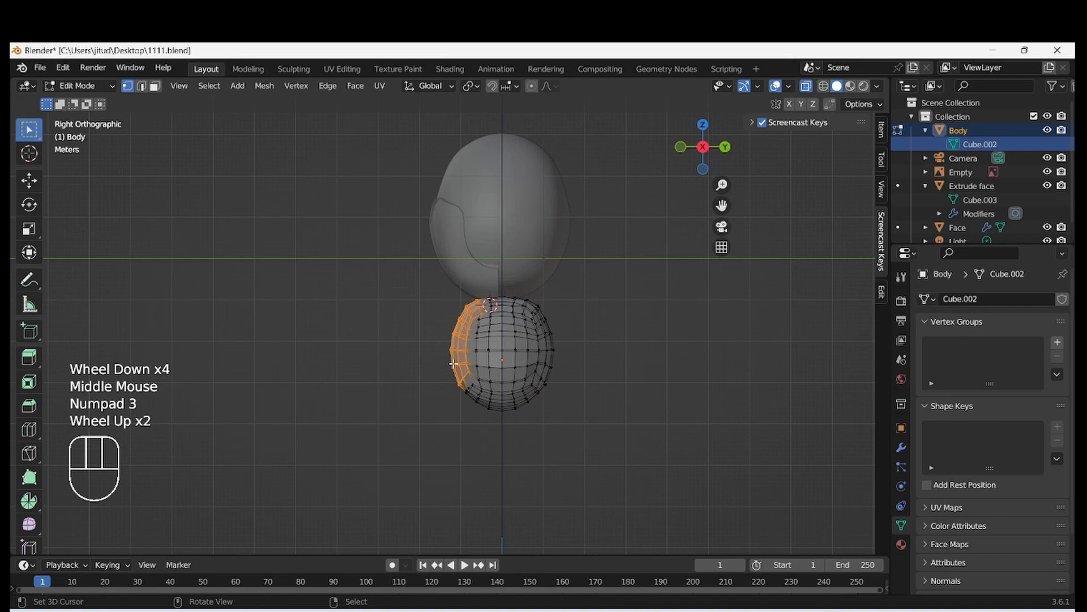
{"action": "key", "text": "shift+d"}
{"action": "right_click", "coordinate": [484, 390]}
{"action": "key", "text": "p"}
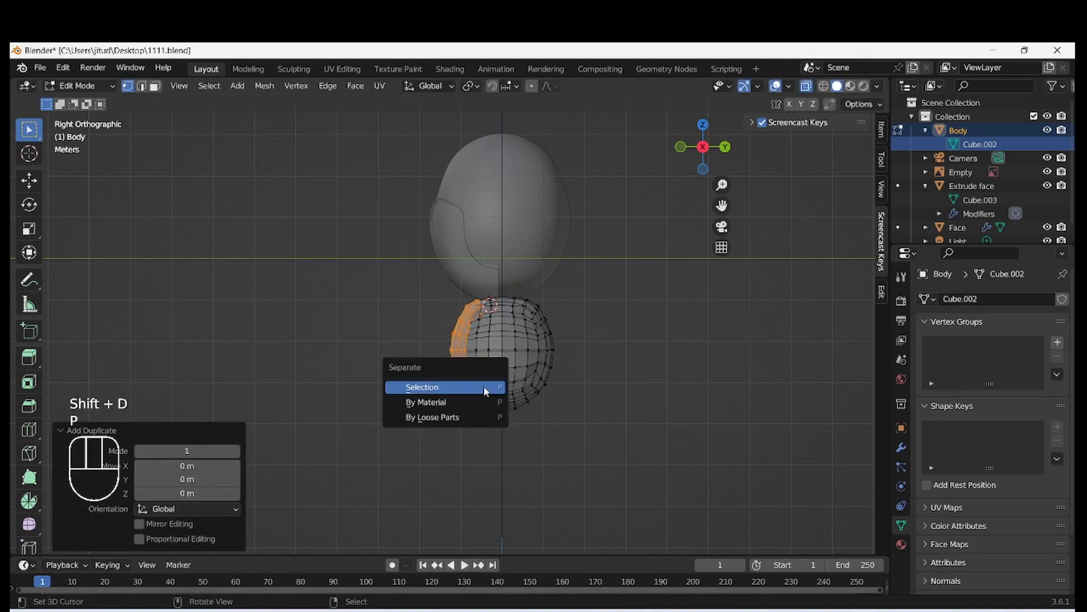
{"action": "left_click", "coordinate": [484, 390]}
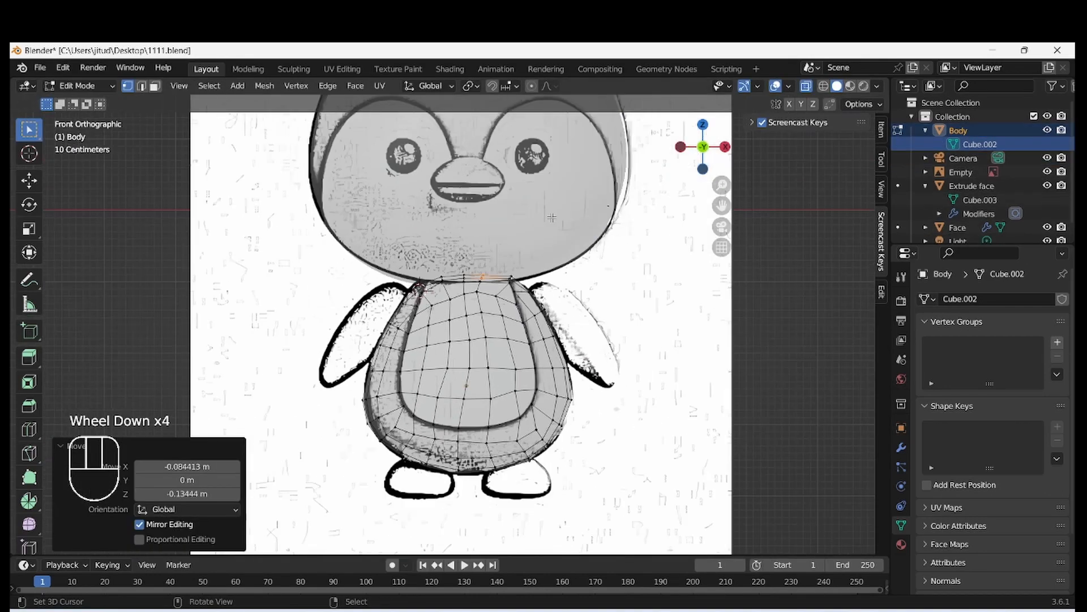
- Save 1111.blend and select all body vertices within the belly outline
{"action": "key", "text": "ctrl+s"}
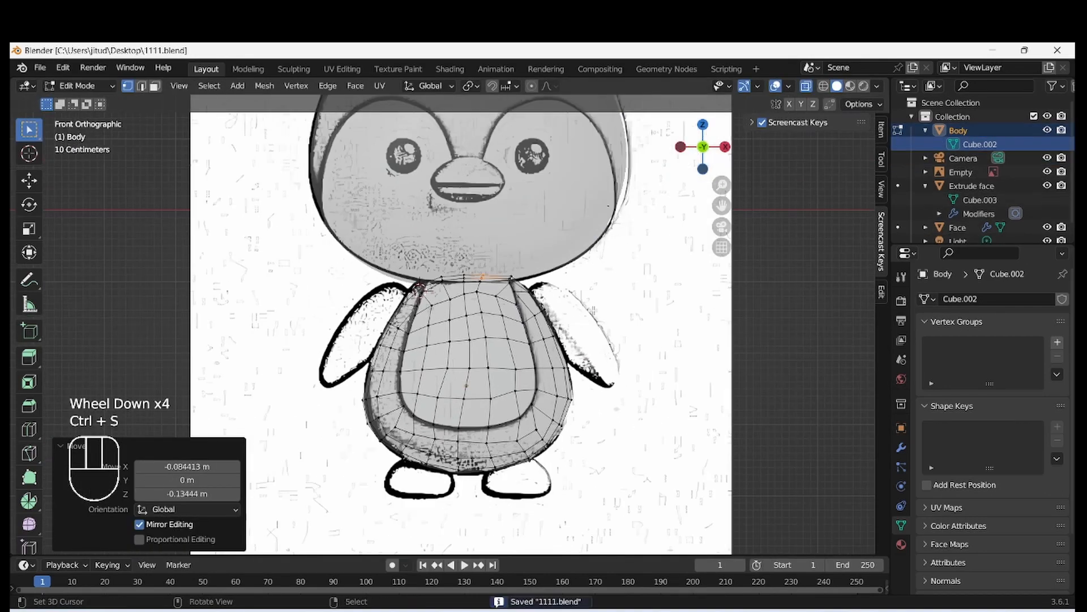
{"action": "left_click_drag", "start_coordinate": [407, 266], "coordinate": [436, 363]}
{"action": "left_click_drag", "start_coordinate": [537, 411], "coordinate": [523, 378], "text": "shift"}
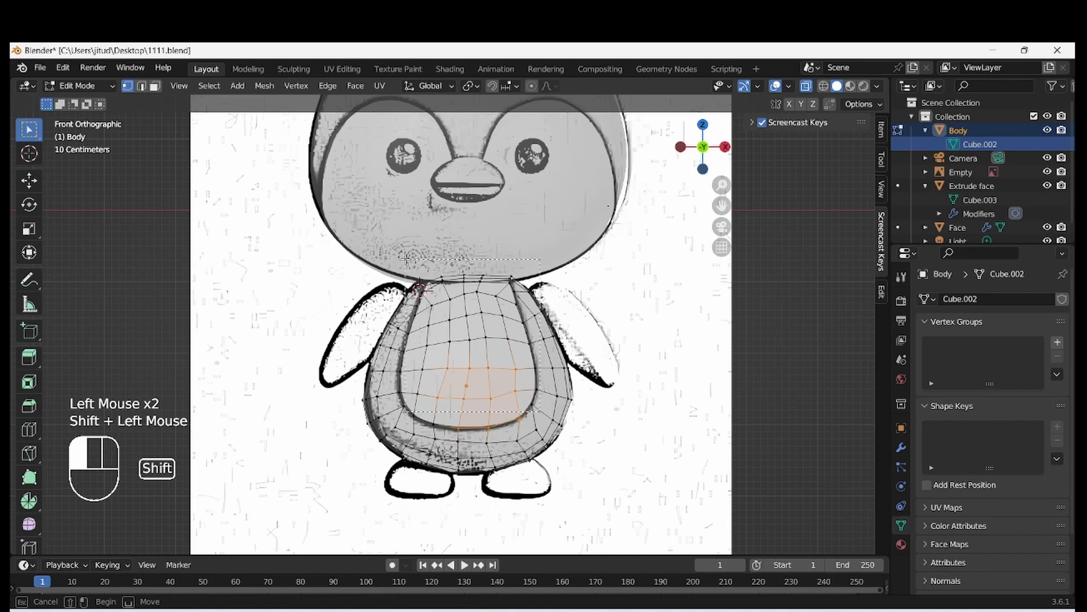
{"action": "left_click_drag", "start_coordinate": [399, 253], "coordinate": [399, 254], "text": "shift"}
{"action": "left_click", "coordinate": [506, 457], "text": "shift"}
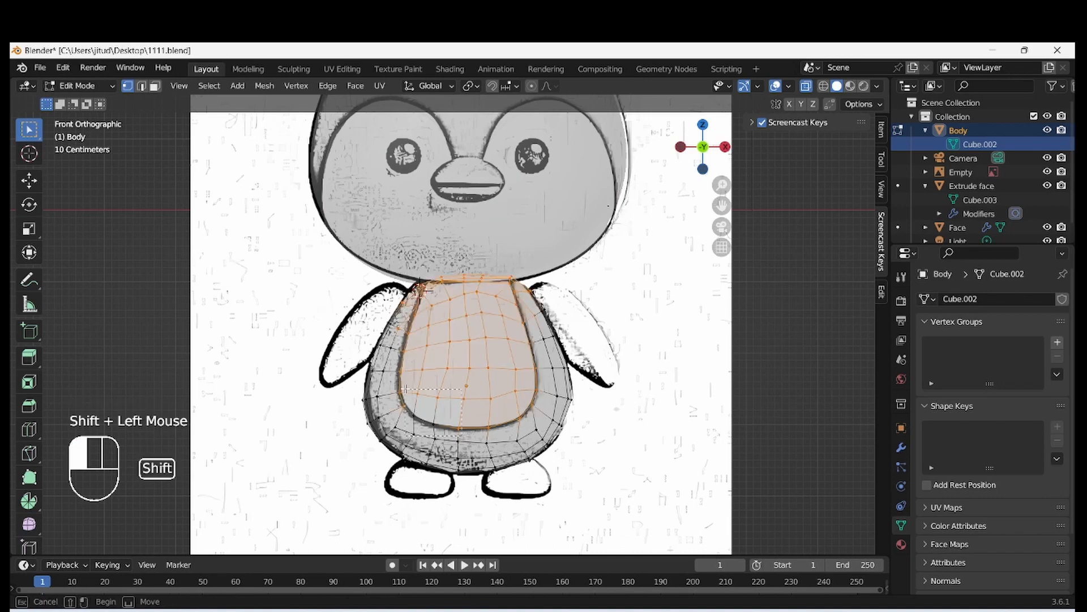
{"action": "left_click", "coordinate": [379, 426], "text": "ctrl"}
- Deselect the body vertices outside the belly outline at the -X and +X shoulders
{"action": "scroll", "coordinate": [379, 426], "scroll_direction": "up", "scroll_amount": 2}
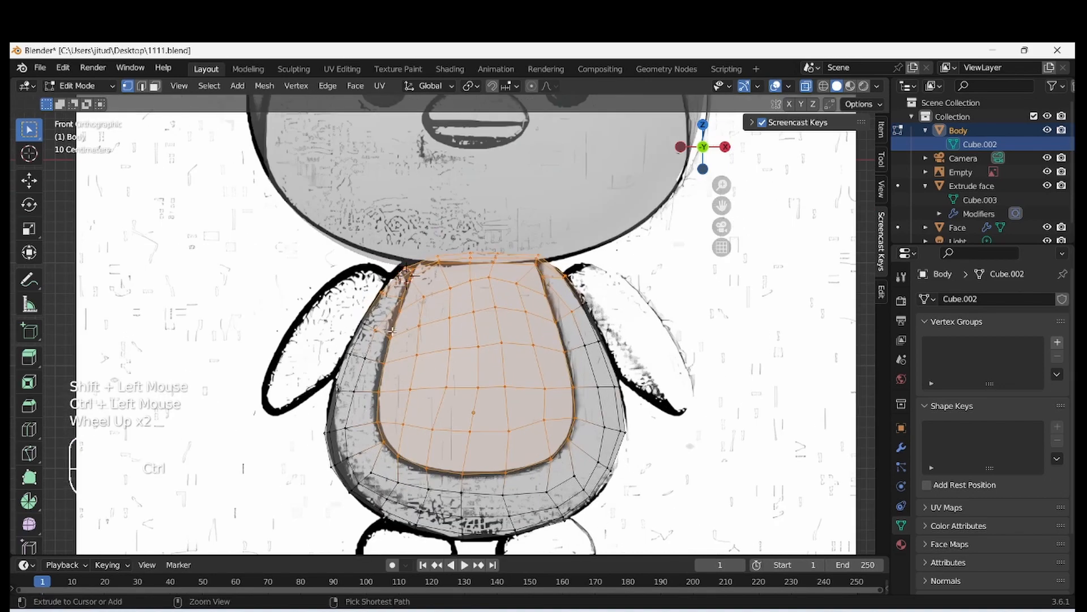
{"action": "left_click", "coordinate": [366, 319], "text": "ctrl"}
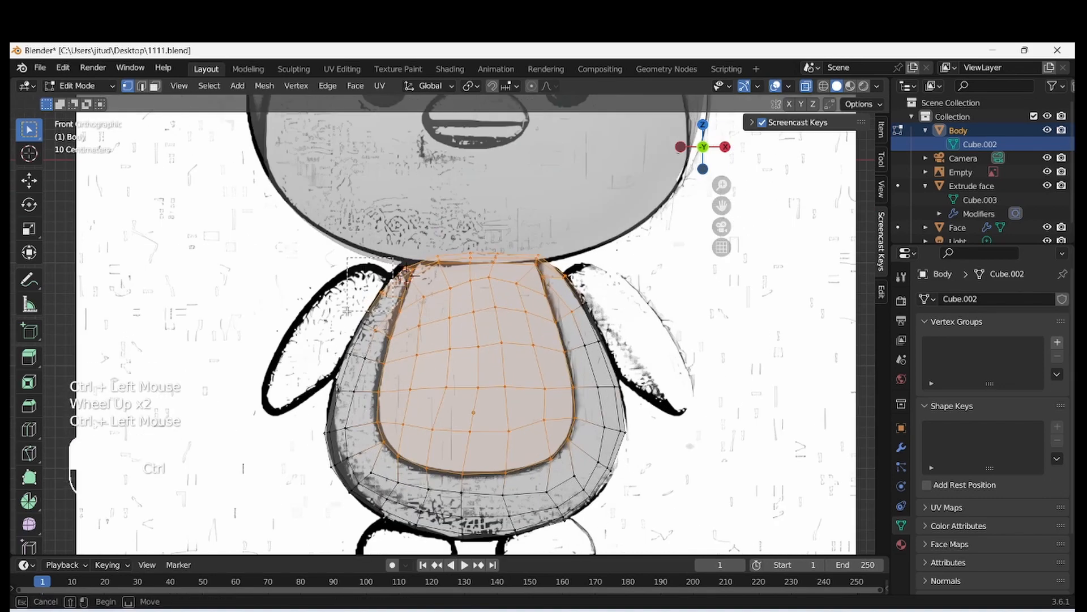
{"action": "left_click", "coordinate": [408, 266], "text": "ctrl"}
{"action": "left_click", "coordinate": [399, 264], "text": "ctrl"}
{"action": "left_click", "coordinate": [548, 252], "text": "ctrl"}
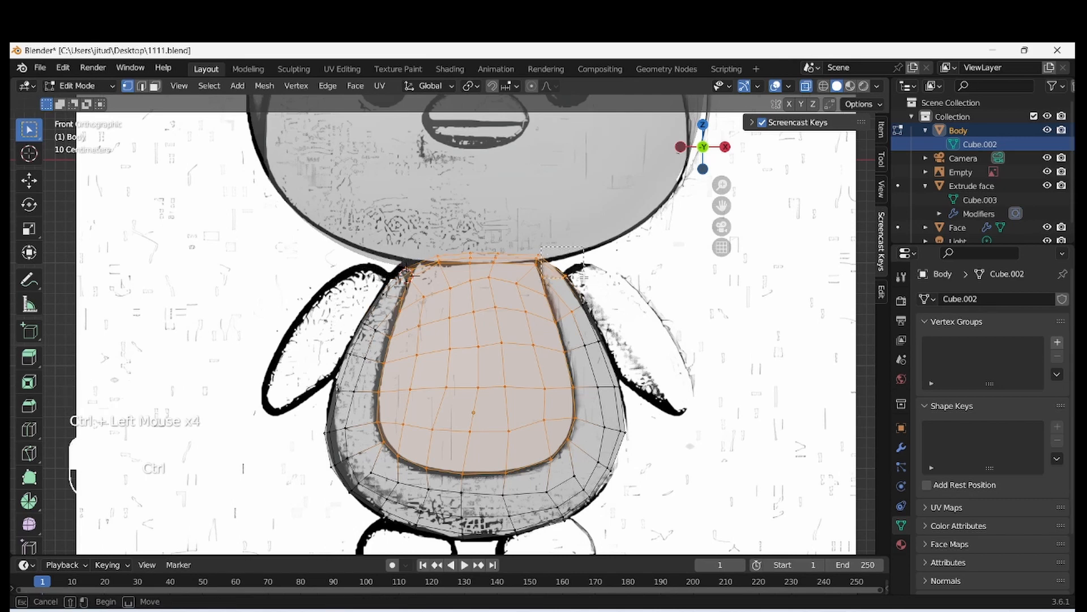
{"action": "left_click", "coordinate": [572, 283], "text": "ctrl"}
{"action": "left_click", "coordinate": [565, 291], "text": "ctrl"}
{"action": "left_click", "coordinate": [576, 465], "text": "ctrl"}
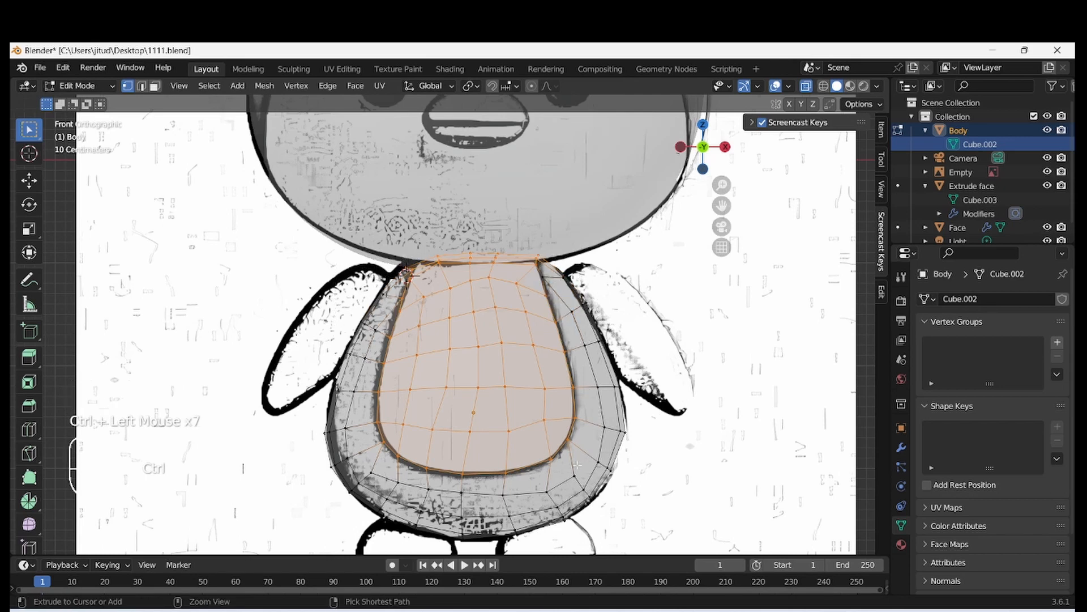
- Deselect the extra neck vertices above the belly's top edge, keeping the upper -X corner vertices selected
{"action": "left_click", "coordinate": [418, 260], "text": "ctrl"}
{"action": "left_click", "coordinate": [417, 258], "text": "ctrl"}
{"action": "left_click", "coordinate": [396, 271], "text": "ctrl"}
{"action": "left_click", "coordinate": [391, 275], "text": "ctrl"}
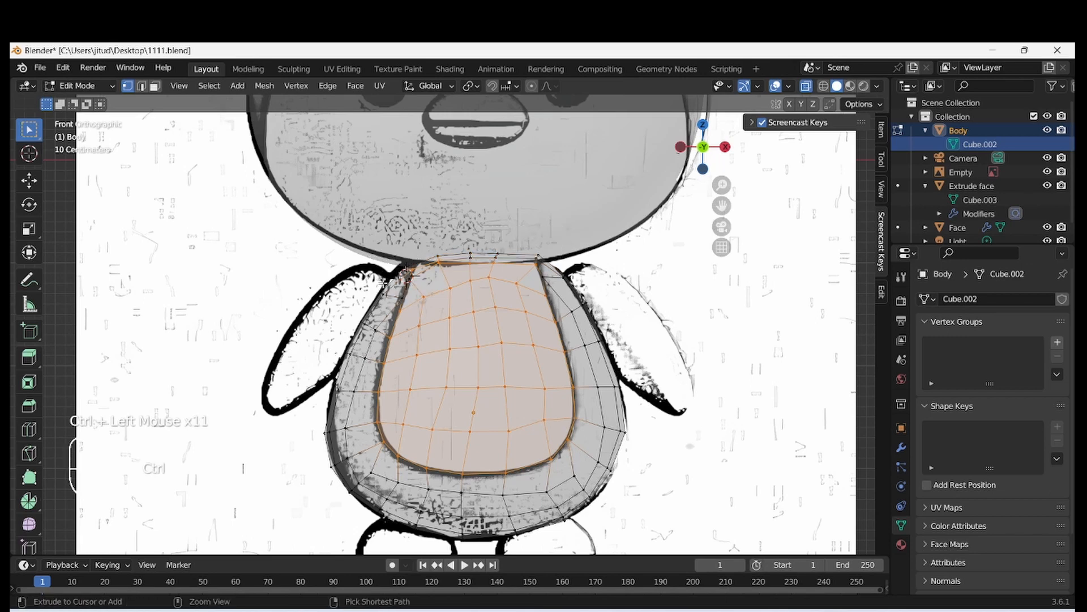
{"action": "left_click", "coordinate": [420, 286], "text": "shift"}
- Deselect the body's back-half vertices in the right side view so that only the front belly area is selected
{"action": "middle_click_drag", "start_coordinate": [421, 286], "coordinate": [449, 330]}
{"action": "key", "text": "KP_3"}
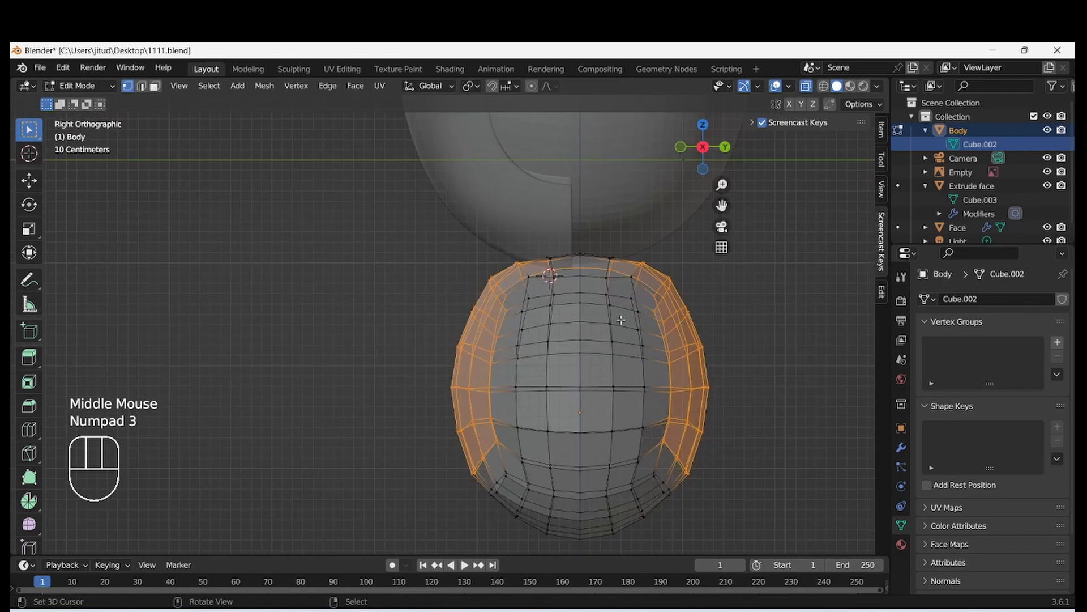
{"action": "left_click_drag", "start_coordinate": [583, 237], "coordinate": [753, 492], "text": "ctrl"}
{"action": "left_click", "coordinate": [753, 491], "text": "ctrl"}
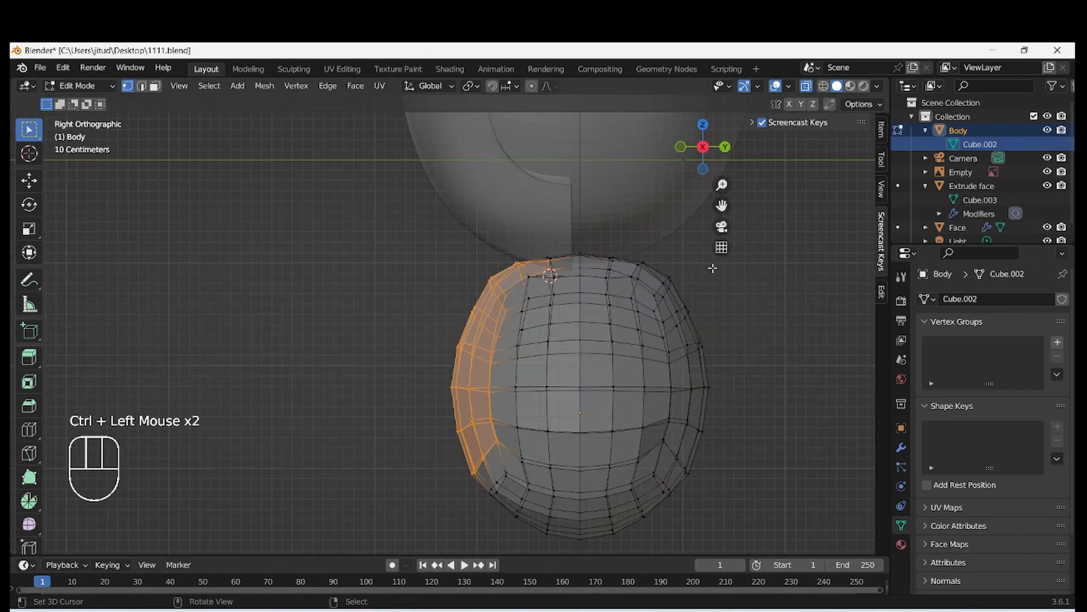
{"action": "left_click", "coordinate": [553, 226], "text": "ctrl"}
- Clear any stray neck vertices just above the belly's upper -X corner from the selection
{"action": "middle_click_drag", "start_coordinate": [498, 357], "coordinate": [505, 359]}
{"action": "scroll", "coordinate": [505, 359], "scroll_direction": "up", "scroll_amount": 2}
{"action": "key", "text": "KP_1"}
{"action": "scroll", "coordinate": [405, 342], "scroll_direction": "up", "scroll_amount": 2}
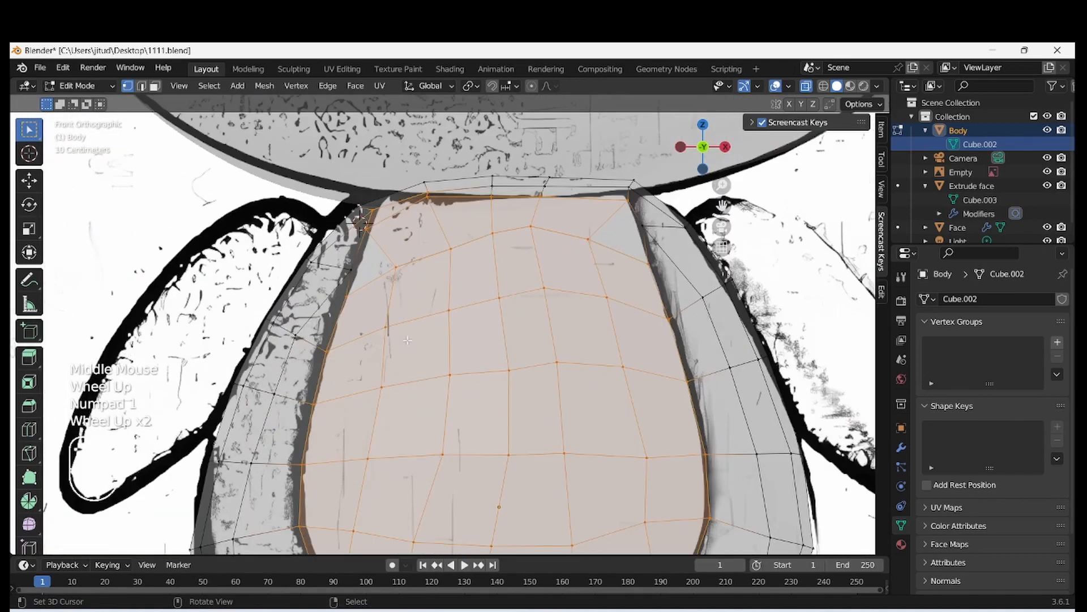
{"action": "scroll", "coordinate": [389, 217], "scroll_direction": "up", "scroll_amount": 1}
{"action": "left_click", "coordinate": [411, 167], "text": "ctrl"}
{"action": "left_click", "coordinate": [412, 167], "text": "ctrl"}
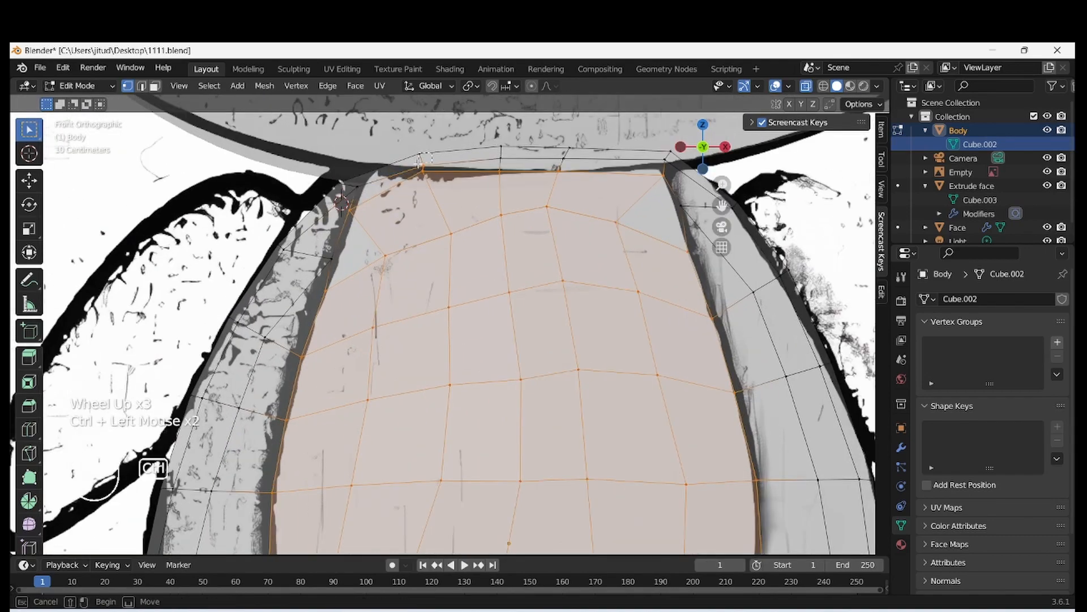
- Include the missing outline vertex below the belly's upper -X corner and deselect the matching vertex on the back
{"action": "left_click", "coordinate": [339, 262], "text": "shift"}
{"action": "scroll", "coordinate": [440, 273], "scroll_direction": "down", "scroll_amount": 2}
{"action": "middle_click_drag", "start_coordinate": [458, 281], "coordinate": [360, 260]}
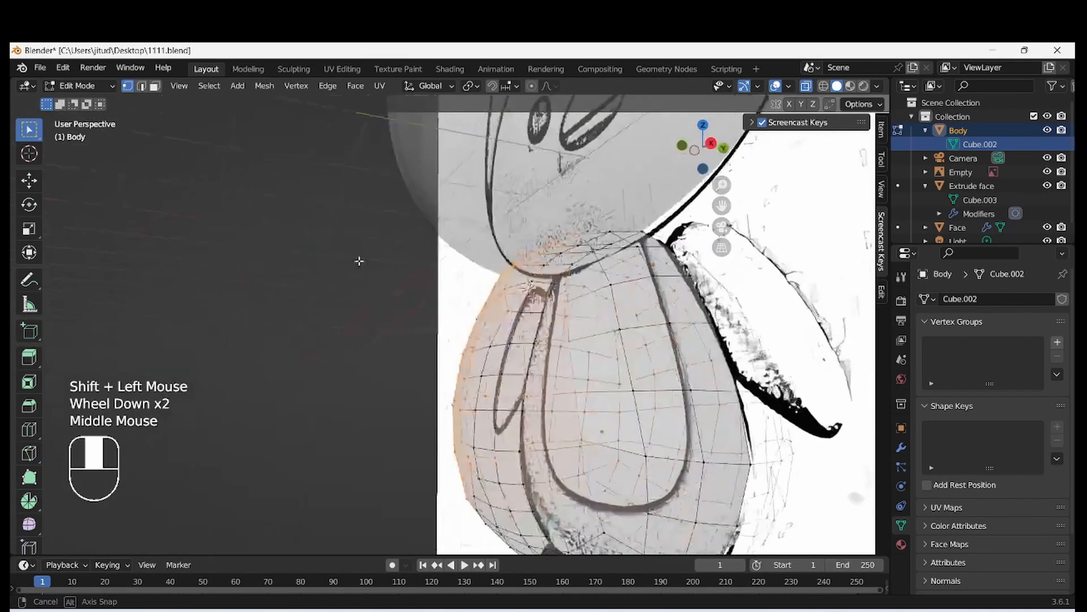
{"action": "key", "text": "KP_3"}
{"action": "left_click", "coordinate": [618, 320], "text": "ctrl"}
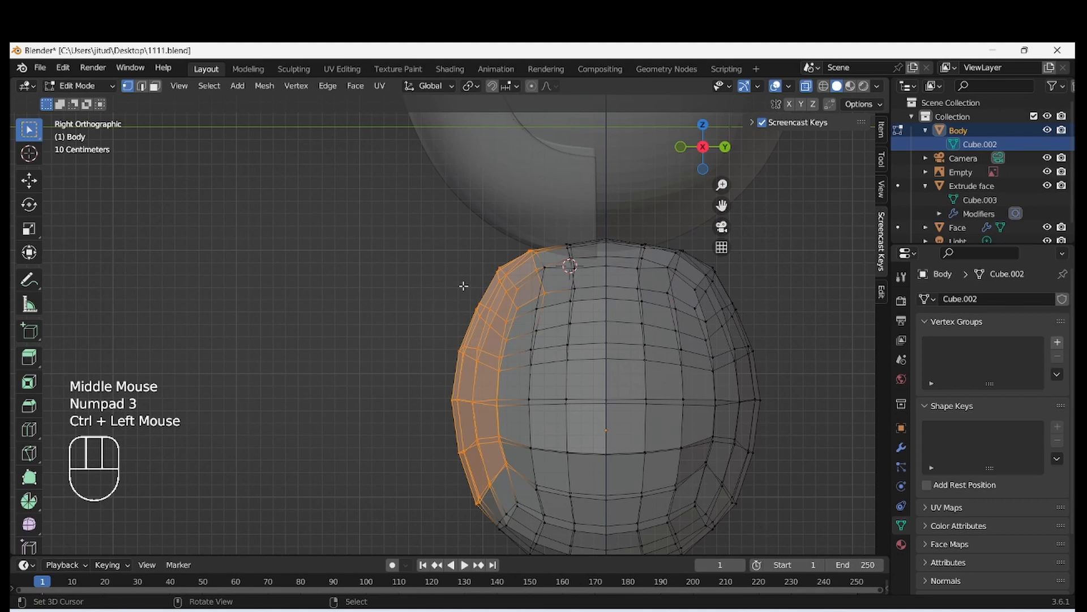
- Include the missing vertex at the belly's upper +X corner and deselect the matching vertex on the back
{"action": "key", "text": "KP_1"}
{"action": "scroll", "coordinate": [459, 285], "scroll_direction": "up", "scroll_amount": 2}
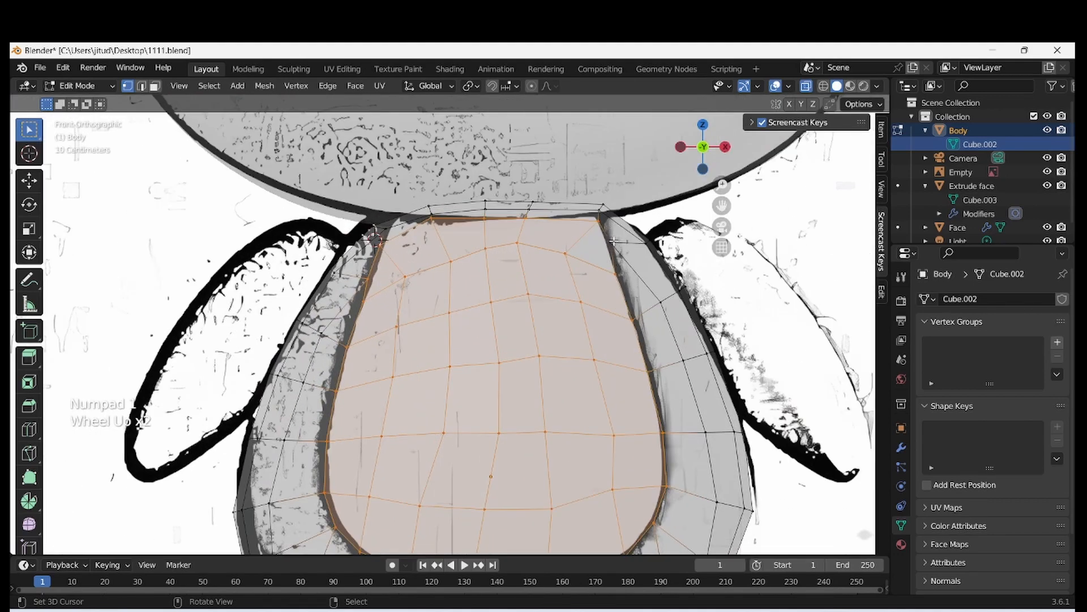
{"action": "left_click", "coordinate": [600, 249], "text": "shift"}
{"action": "key", "text": "KP_3"}
{"action": "scroll", "coordinate": [540, 315], "scroll_direction": "down", "scroll_amount": 2}
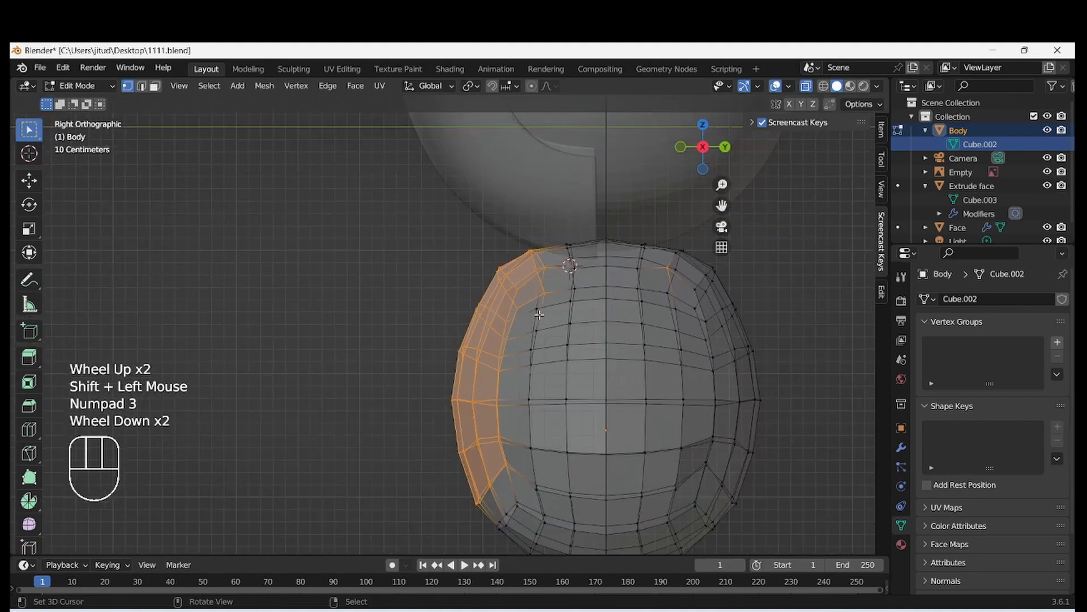
{"action": "left_click", "coordinate": [639, 235], "text": "ctrl"}
{"action": "key", "text": "KP_1"}
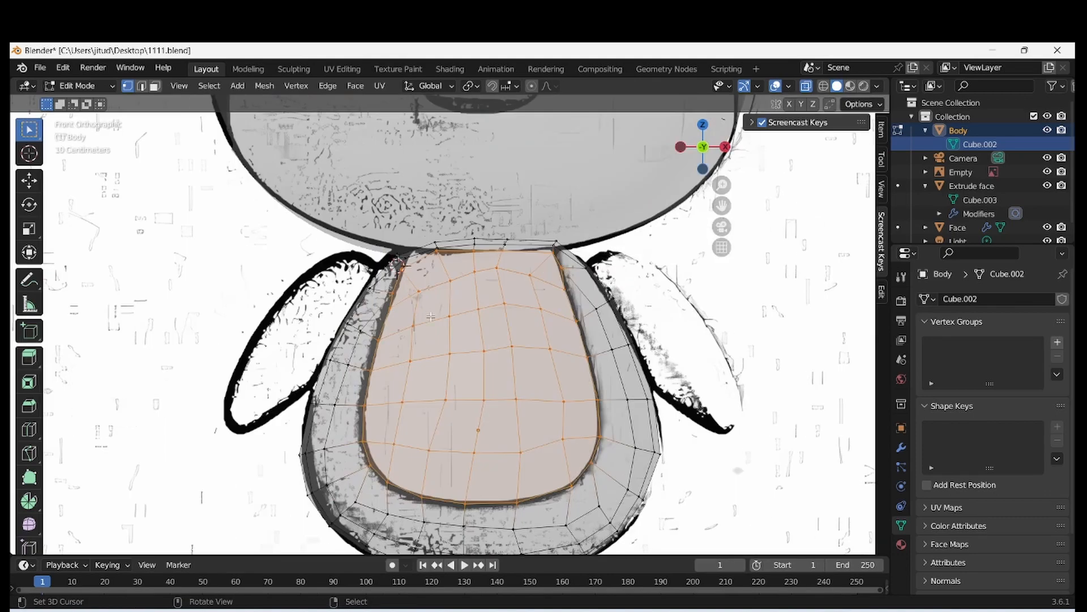
- Duplicate the selected belly patch in place and separate the copy into its own object
{"action": "scroll", "coordinate": [565, 283], "scroll_direction": "down", "scroll_amount": 3}
{"action": "scroll", "coordinate": [546, 303], "scroll_direction": "down", "scroll_amount": 1}
{"action": "middle_click_drag", "start_coordinate": [546, 304], "coordinate": [499, 317]}
{"action": "key", "text": "KP_3"}
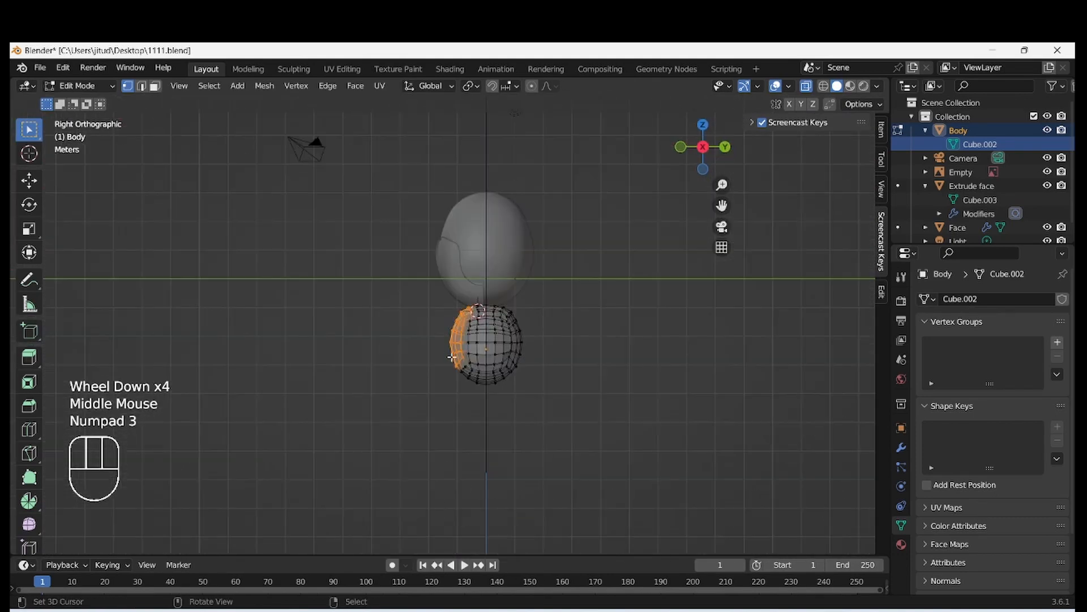
{"action": "scroll", "coordinate": [454, 363], "scroll_direction": "up", "scroll_amount": 2}
{"action": "key", "text": "shift+d"}
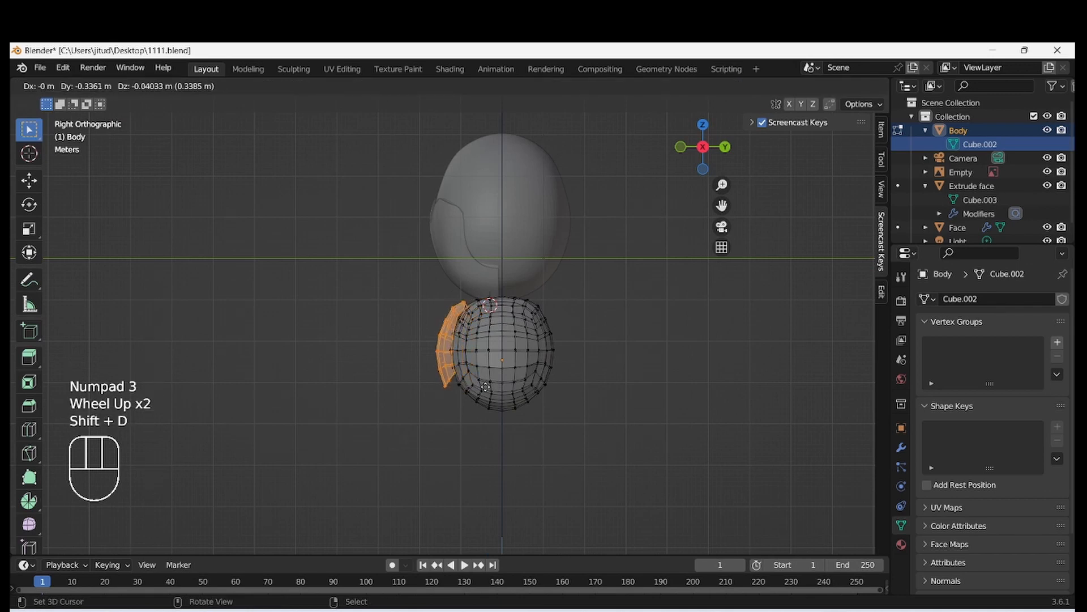
{"action": "right_click", "coordinate": [483, 387]}
{"action": "key", "text": "p"}
{"action": "left_click", "coordinate": [483, 385]}
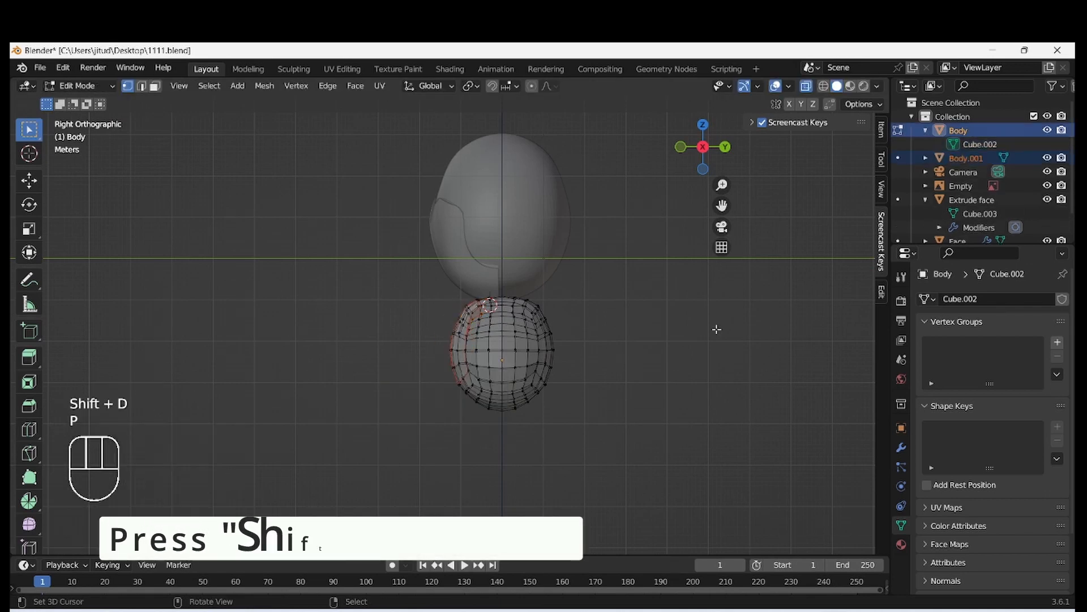
- Rename the separated belly object eXTRUDE BODY PART1 and select its mesh data in the outliner
{"action": "double_click", "coordinate": [970, 157]}
{"action": "type", "text": "eX"}
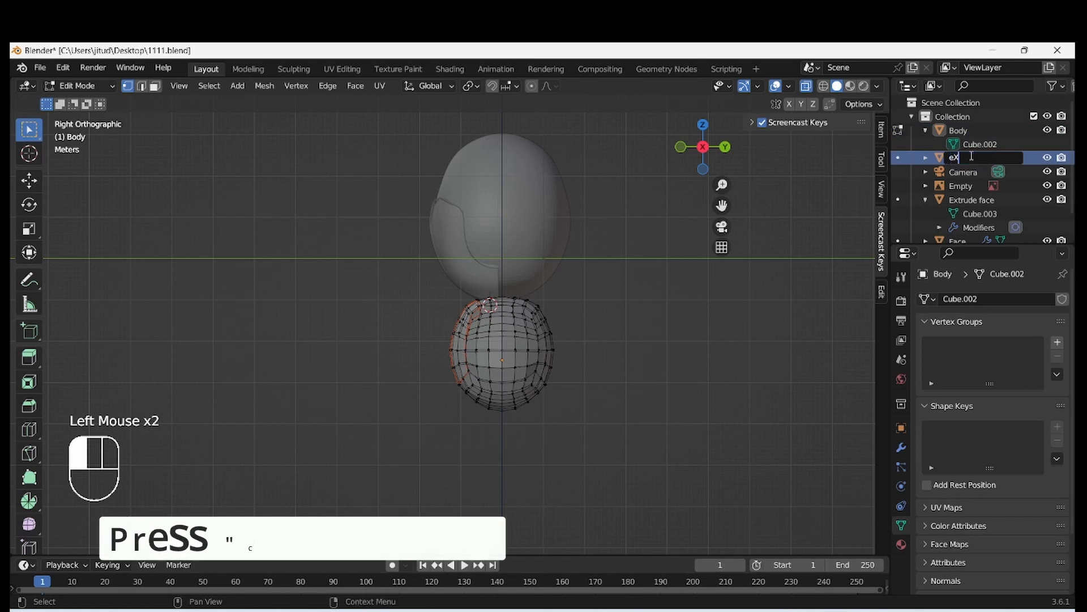
{"action": "type", "text": "TRUDE BODY PART"}
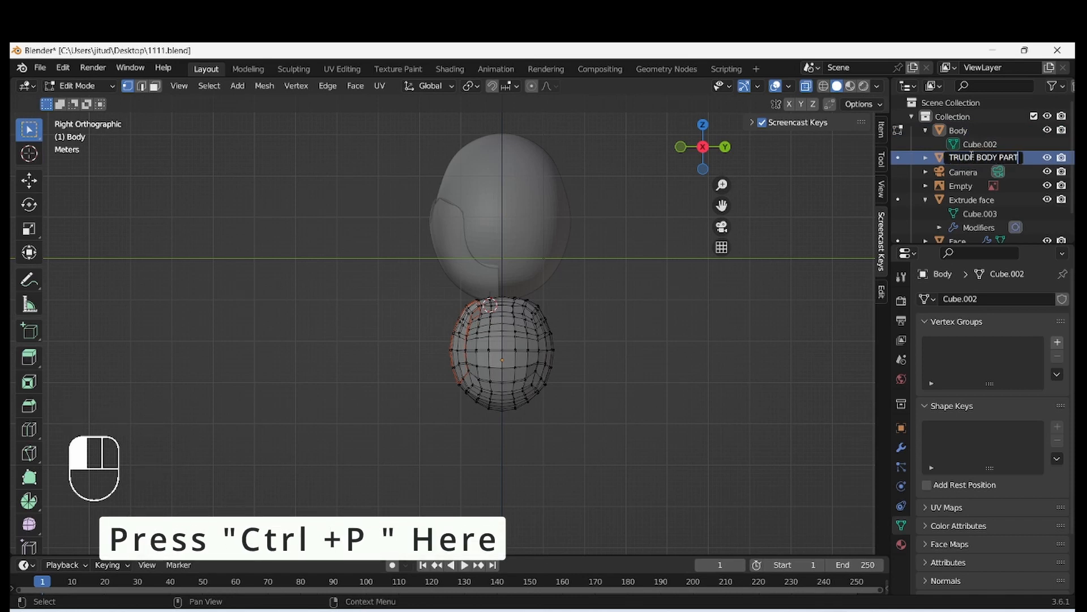
{"action": "key", "text": "Return"}
{"action": "left_click", "coordinate": [947, 185]}
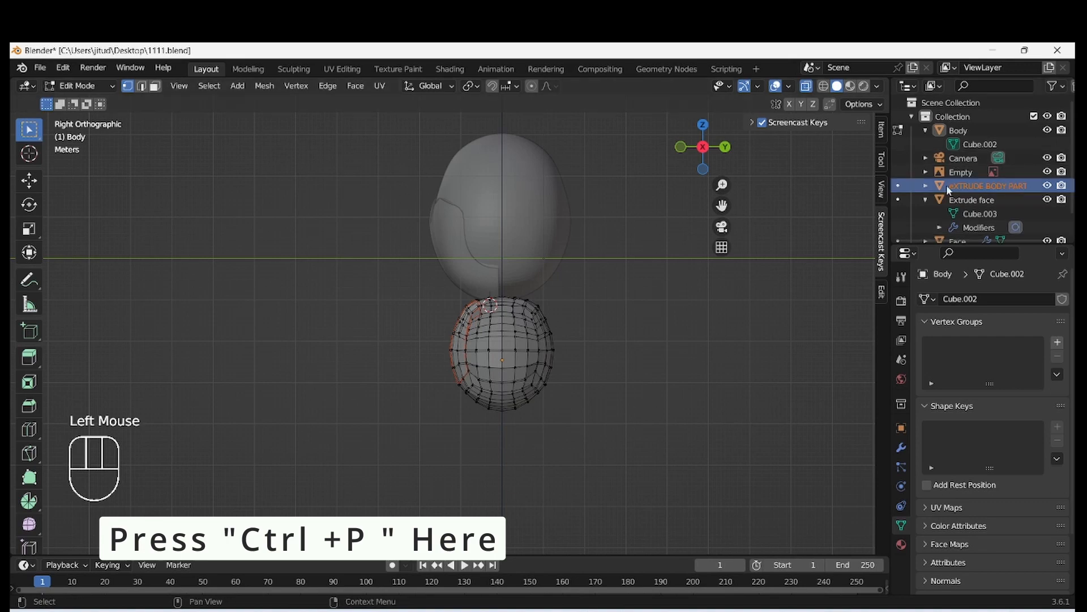
{"action": "left_click", "coordinate": [925, 185]}
{"action": "left_click", "coordinate": [960, 199]}
- Add a Solidify modifier to the Body mesh
{"action": "scroll", "coordinate": [490, 348], "scroll_direction": "up", "scroll_amount": 2}
{"action": "key", "text": "Tab"}
{"action": "key", "text": "Tab"}
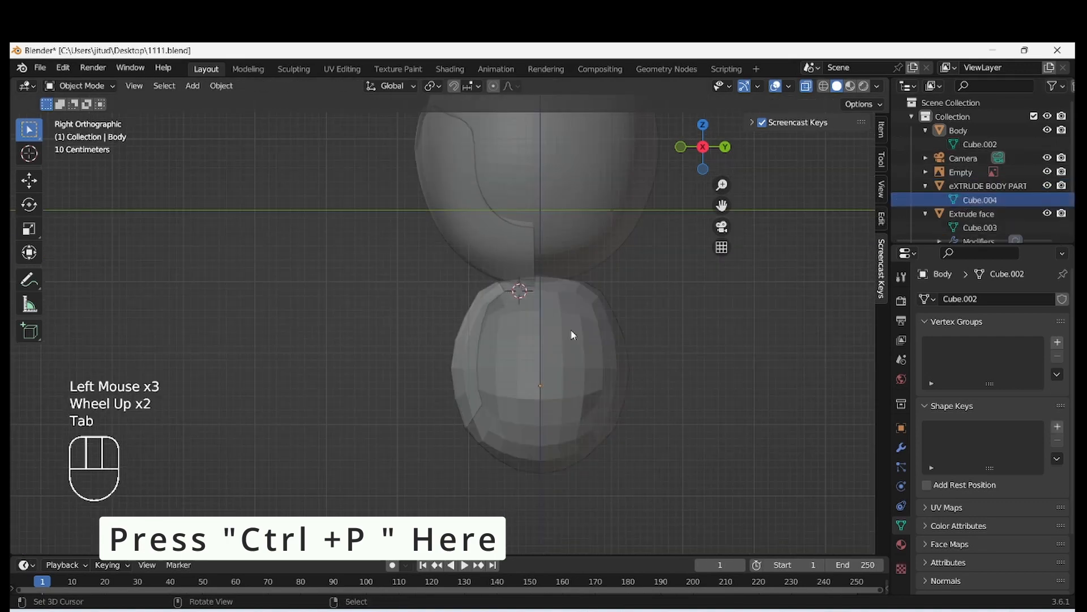
{"action": "left_click", "coordinate": [528, 313]}
{"action": "scroll", "coordinate": [529, 313], "scroll_direction": "up", "scroll_amount": 2}
{"action": "middle_click_drag", "start_coordinate": [528, 314], "coordinate": [565, 307]}
{"action": "scroll", "coordinate": [566, 307], "scroll_direction": "down", "scroll_amount": 1}
{"action": "left_click", "coordinate": [901, 446]}
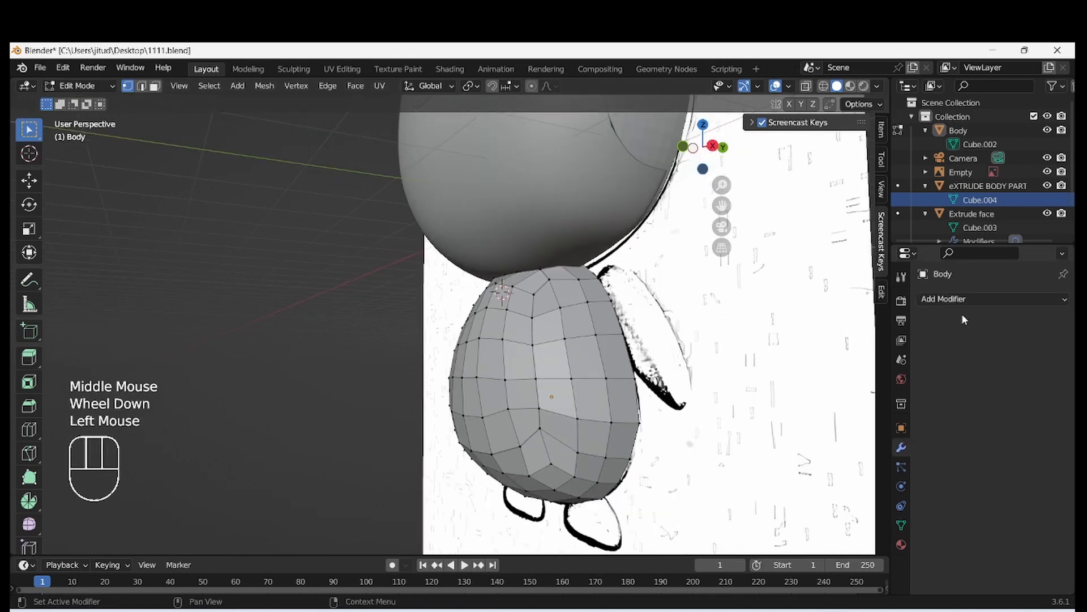
{"action": "left_click", "coordinate": [963, 299]}
{"action": "left_click", "coordinate": [835, 533]}
{"action": "middle_click_drag", "start_coordinate": [679, 407], "coordinate": [781, 336]}
{"action": "key", "text": "g"}
{"action": "key", "text": "Escape"}
{"action": "key", "text": "Tab"}
{"action": "key", "text": "Tab"}
{"action": "key", "text": "Tab"}
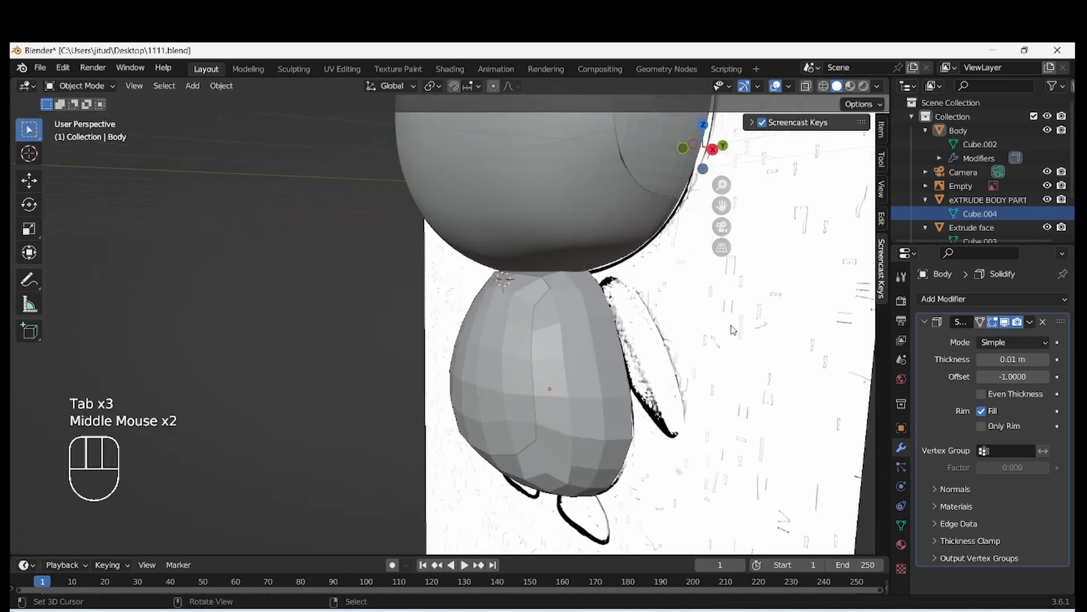
{"action": "key", "text": "Tab"}
- Select the separated belly patch in the outliner and set the Body's Solidify thickness to 0.15 m
{"action": "left_click", "coordinate": [731, 379]}
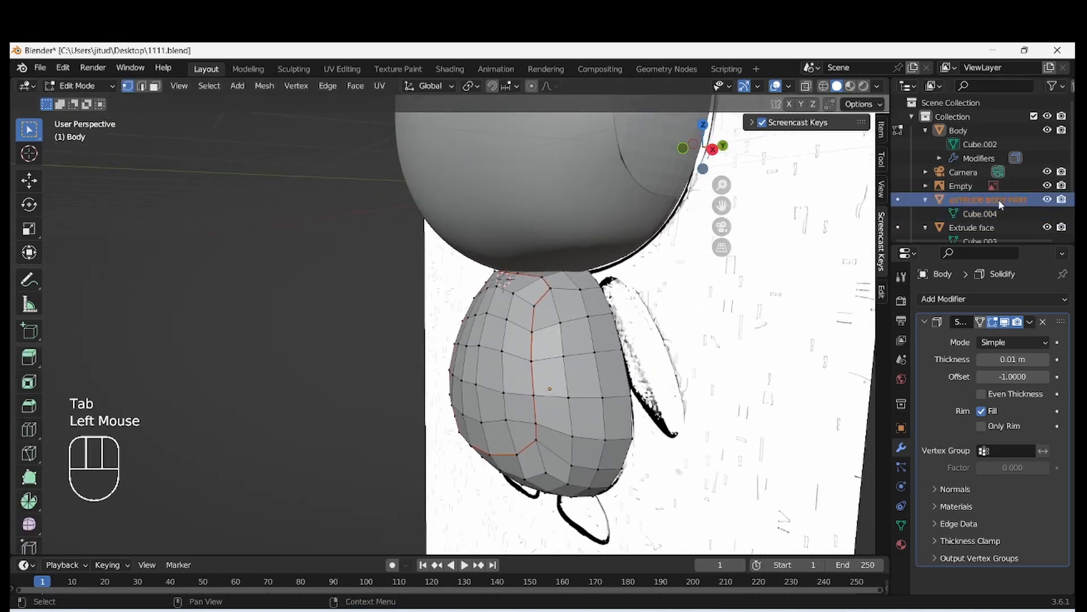
{"action": "key", "text": "g"}
{"action": "mouse_move", "coordinate": [709, 384]}
{"action": "middle_mouse_down"}
{"action": "mouse_move", "coordinate": [683, 386]}
{"action": "mouse_move", "coordinate": [694, 384]}
{"action": "middle_mouse_up"}
{"action": "left_click_drag", "start_coordinate": [1025, 359], "coordinate": [1042, 359]}
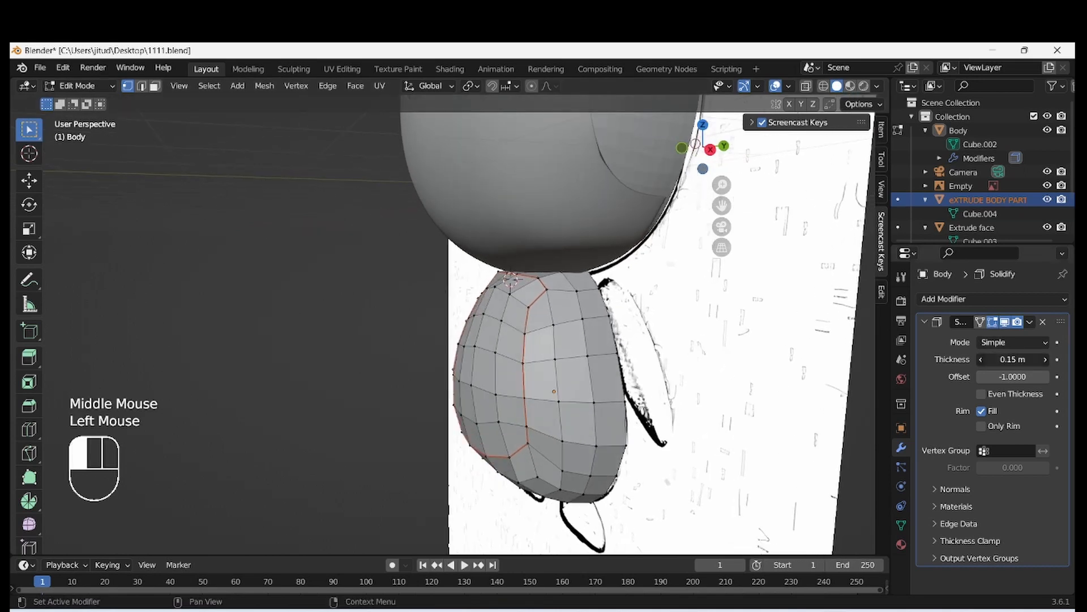
- Leave mesh editing and move the belly patch forward off the body by about -0.21 m in Y and 0.02 m in Z
{"action": "middle_click_drag", "start_coordinate": [737, 433], "coordinate": [755, 438]}
{"action": "key", "text": "KP_3"}
{"action": "key", "text": "g"}
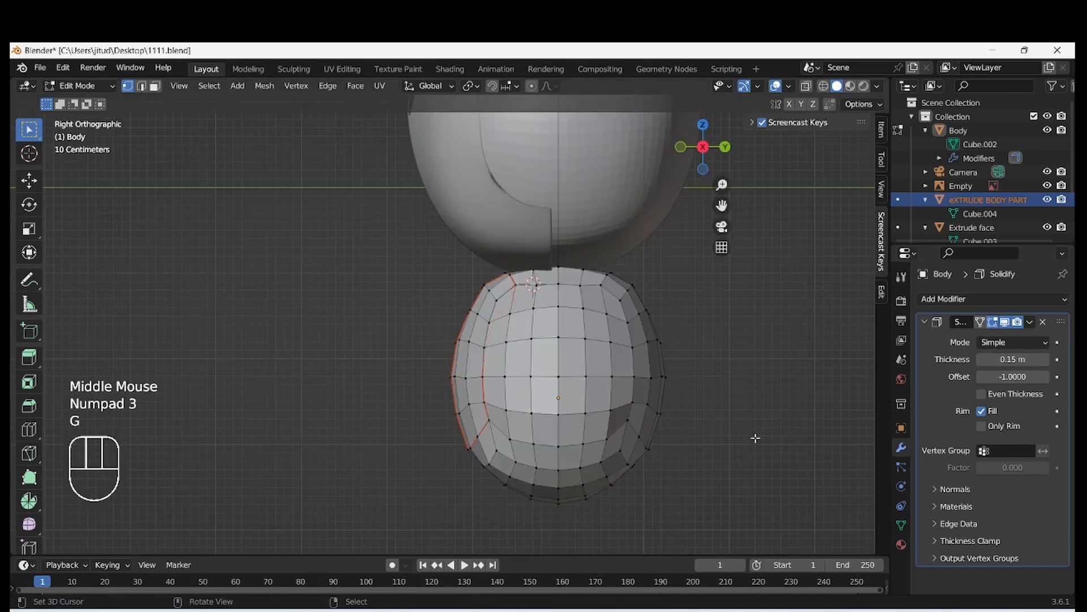
{"action": "left_click", "coordinate": [725, 429]}
{"action": "key", "text": "Escape"}
{"action": "key", "text": "Escape"}
{"action": "key", "text": "Tab"}
{"action": "key", "text": "g"}
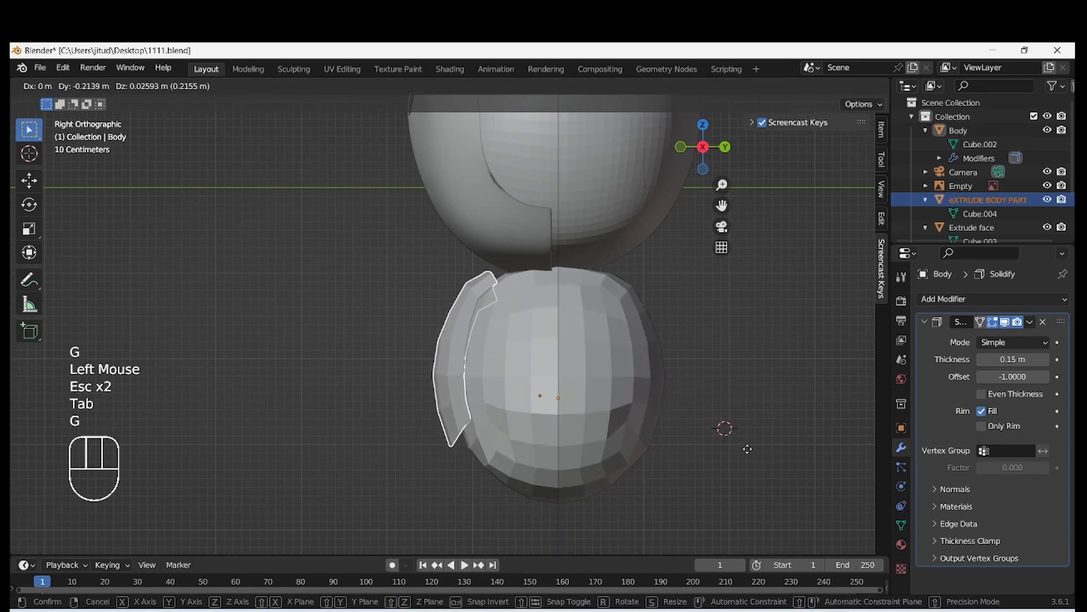
{"action": "left_click", "coordinate": [747, 449]}
- Enable Even Thickness on the Body's Solidify modifier
{"action": "scroll", "coordinate": [421, 395], "scroll_direction": "up", "scroll_amount": 1}
{"action": "middle_click_drag", "start_coordinate": [421, 394], "coordinate": [855, 357]}
{"action": "scroll", "coordinate": [408, 291], "scroll_direction": "up", "scroll_amount": 1}
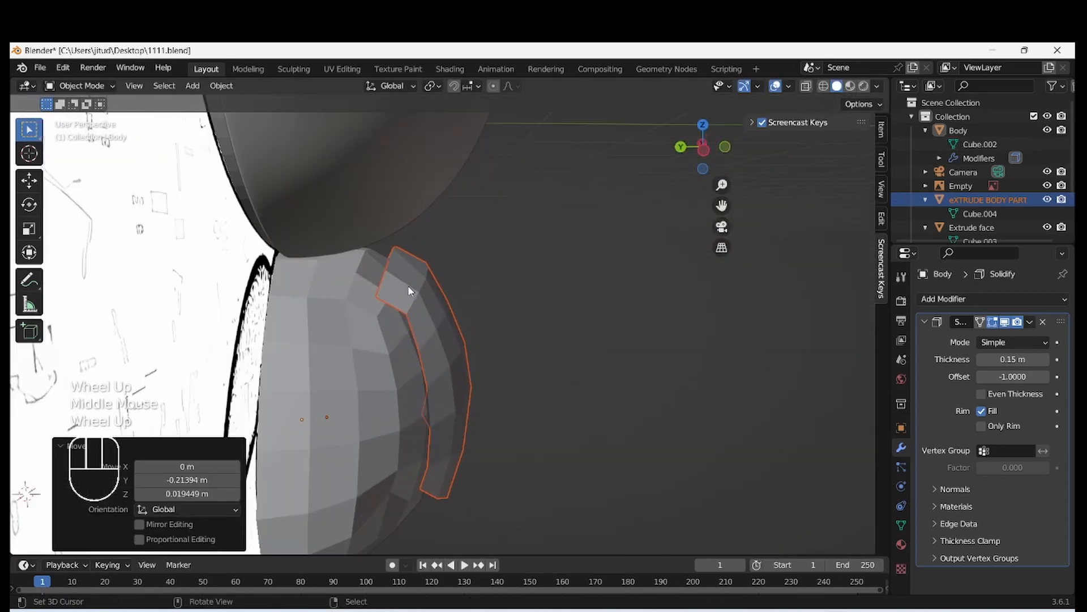
{"action": "scroll", "coordinate": [408, 287], "scroll_direction": "up", "scroll_amount": 3}
{"action": "left_click_drag", "start_coordinate": [722, 205], "coordinate": [940, 181]}
{"action": "scroll", "coordinate": [473, 201], "scroll_direction": "down", "scroll_amount": 1}
{"action": "scroll", "coordinate": [474, 202], "scroll_direction": "up", "scroll_amount": 1}
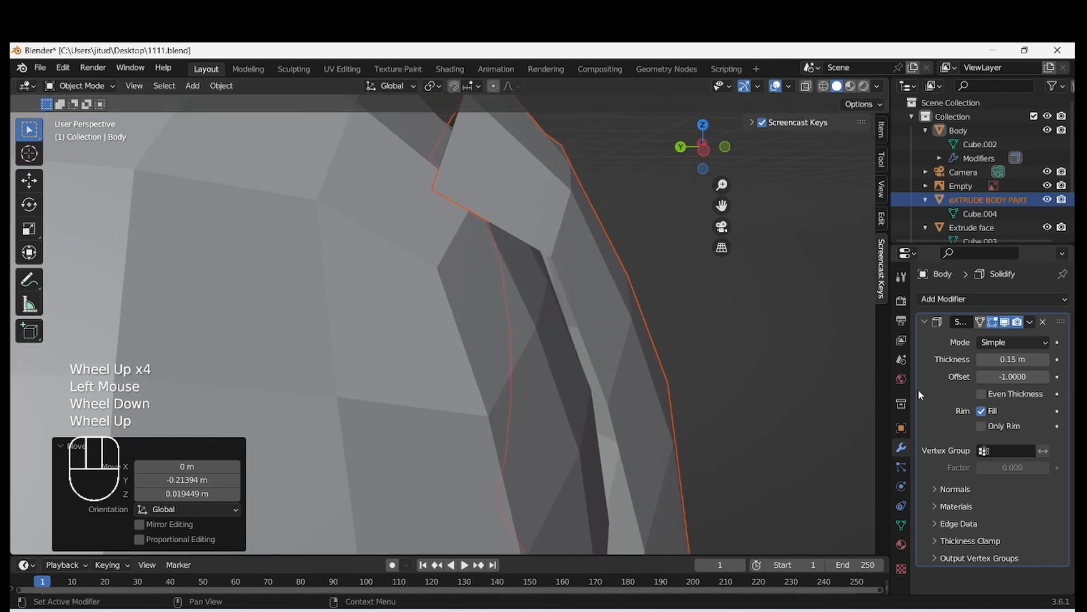
{"action": "left_click", "coordinate": [981, 395]}
- Add a Solidify modifier to the belly patch with Even Thickness enabled and a thickness of 0.02 m
{"action": "left_click", "coordinate": [961, 212]}
{"action": "left_click", "coordinate": [939, 300]}
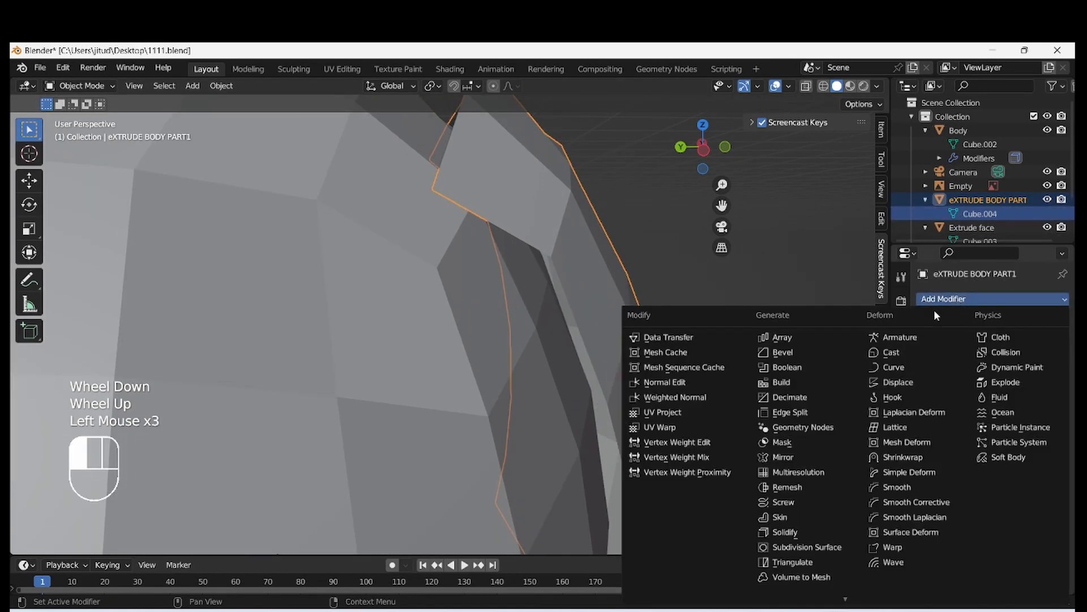
{"action": "left_click", "coordinate": [832, 533]}
{"action": "middle_click_drag", "start_coordinate": [656, 373], "coordinate": [453, 170]}
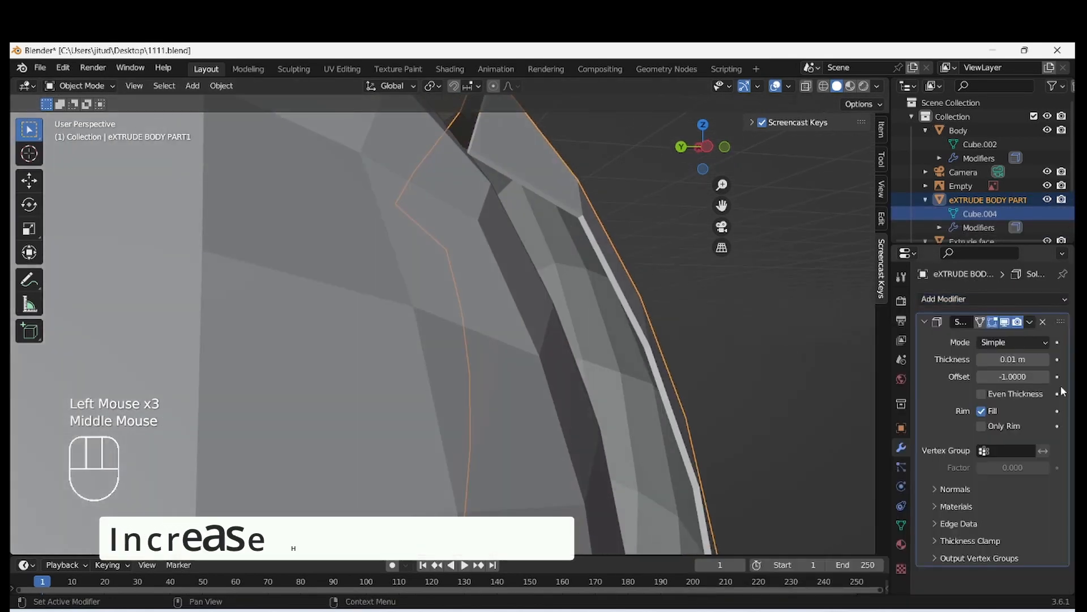
{"action": "left_click", "coordinate": [981, 394]}
{"action": "left_click", "coordinate": [1045, 360]}
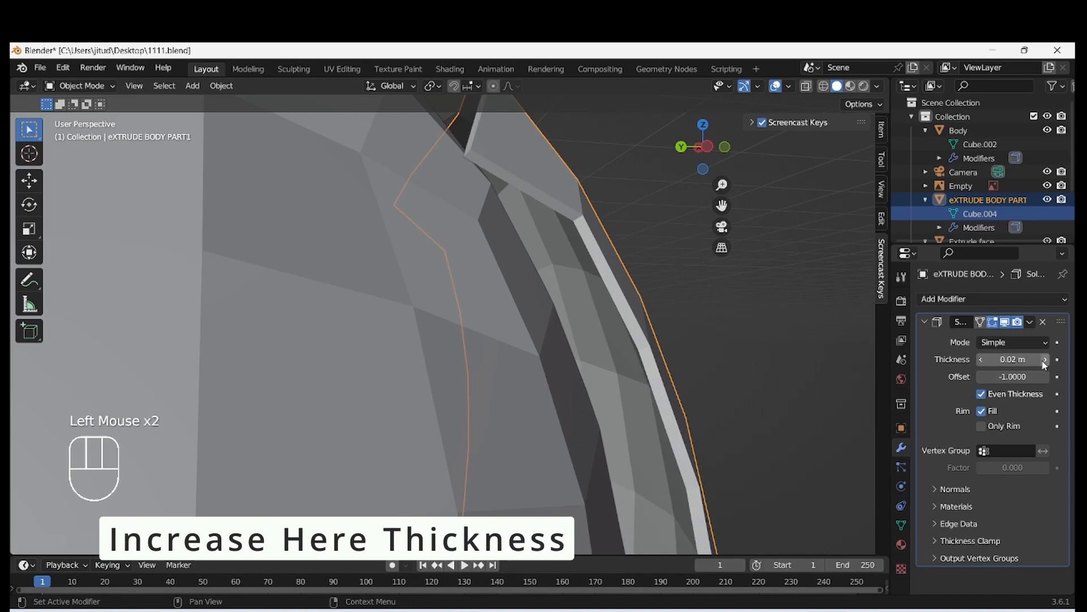
- In the right side view, move the belly patch back towards the body by about 0.09 m in Y and -0.02 m in Z
{"action": "scroll", "coordinate": [593, 365], "scroll_direction": "down", "scroll_amount": 2}
{"action": "key", "text": "KP_1"}
{"action": "key", "text": "KP_3"}
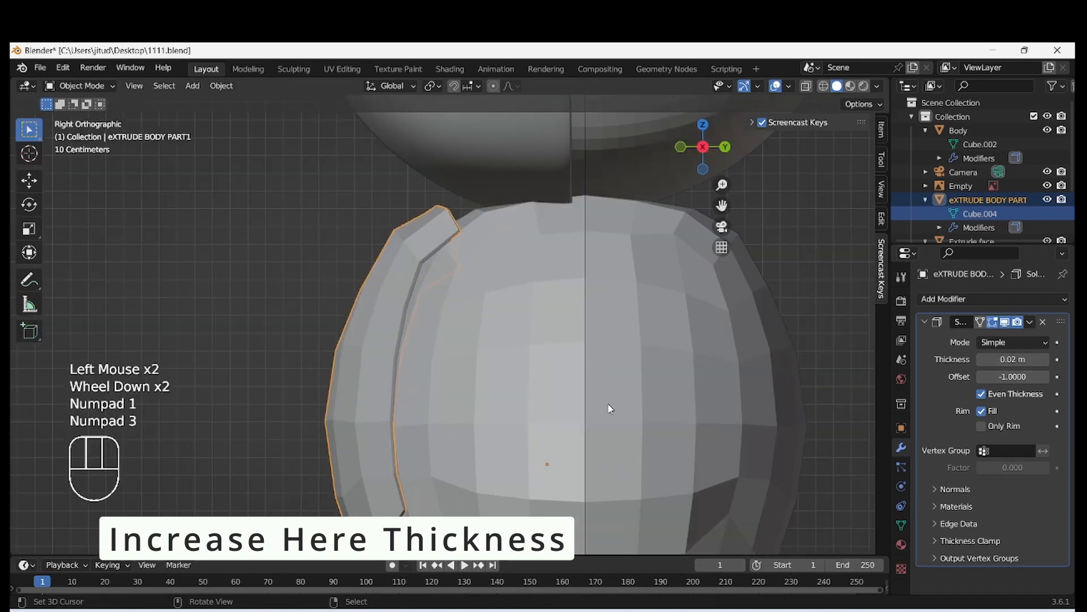
{"action": "key", "text": "g"}
{"action": "left_click", "coordinate": [589, 376]}
{"action": "scroll", "coordinate": [590, 376], "scroll_direction": "down", "scroll_amount": 3}
{"action": "middle_click_drag", "start_coordinate": [589, 376], "coordinate": [534, 347]}
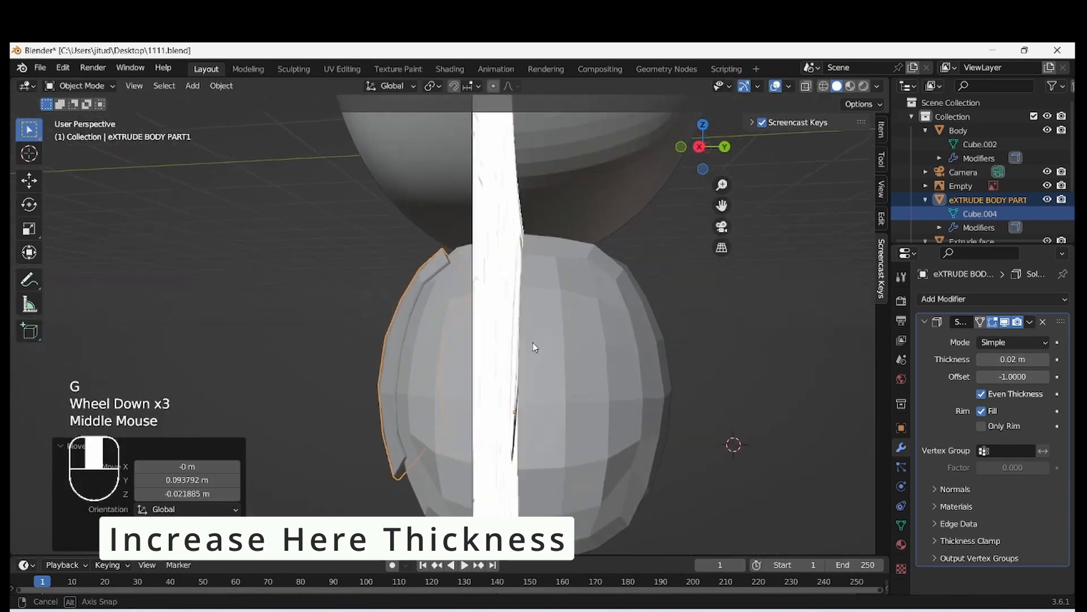
- Move the belly patch onto the body's front by about 0.10 m in Y and -0.005 m in Z
{"action": "scroll", "coordinate": [538, 349], "scroll_direction": "up", "scroll_amount": 1}
{"action": "key", "text": "KP_3"}
{"action": "key", "text": "g"}
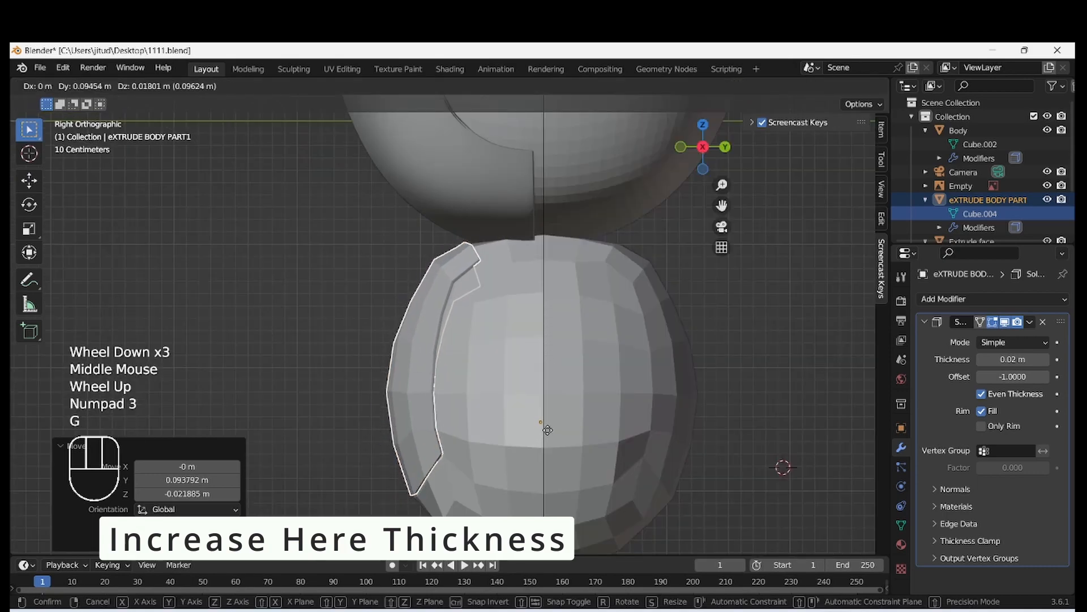
{"action": "left_click", "coordinate": [549, 422]}
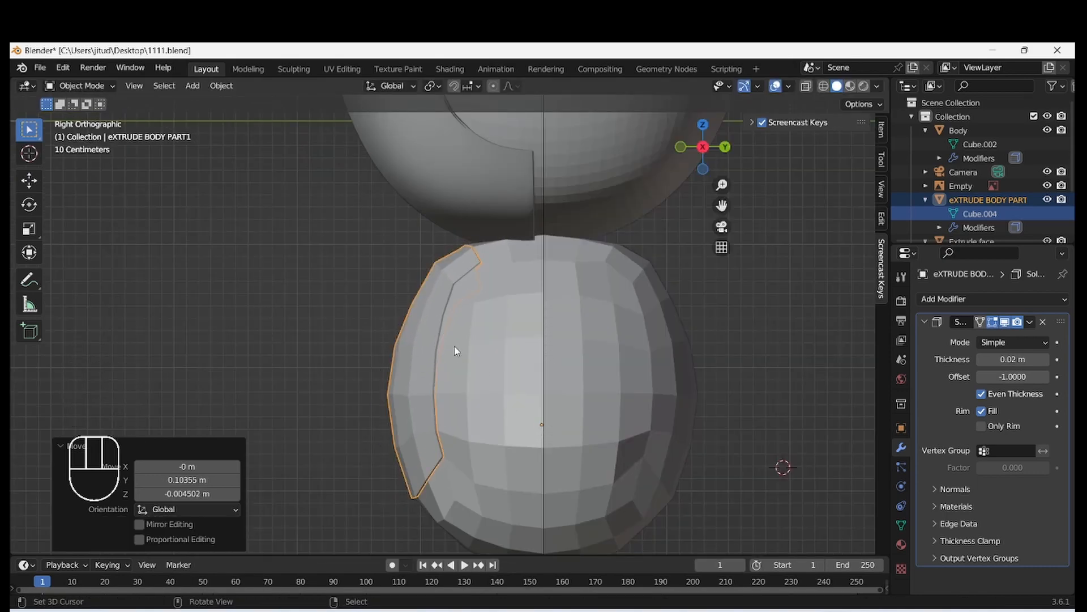
- Nudge the belly patch slightly forward and up by about -0.009 m in Y and 0.006 m in Z
{"action": "middle_click_drag", "start_coordinate": [550, 422], "coordinate": [449, 359]}
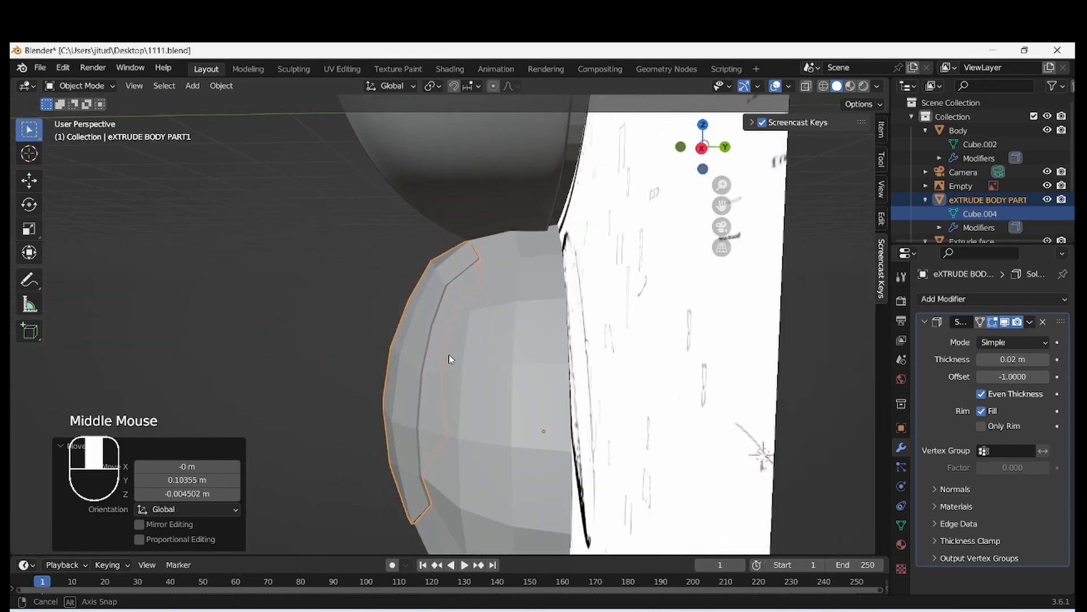
{"action": "scroll", "coordinate": [452, 364], "scroll_direction": "up", "scroll_amount": 2}
{"action": "key", "text": "KP_3"}
{"action": "key", "text": "g"}
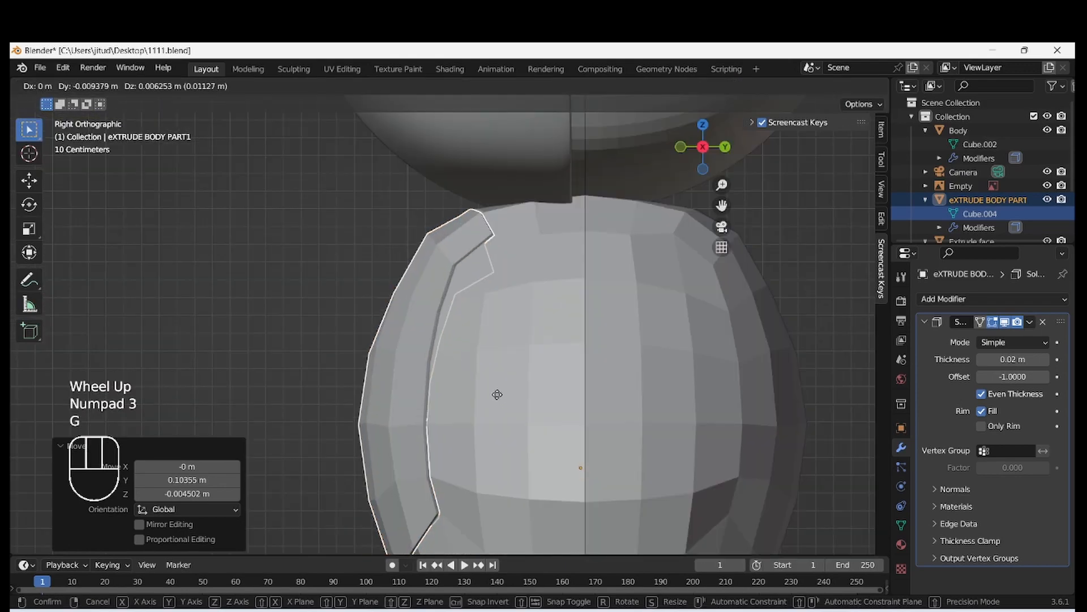
{"action": "left_click", "coordinate": [498, 395]}
{"action": "key", "text": "KP_1"}
{"action": "scroll", "coordinate": [493, 380], "scroll_direction": "down", "scroll_amount": 2}
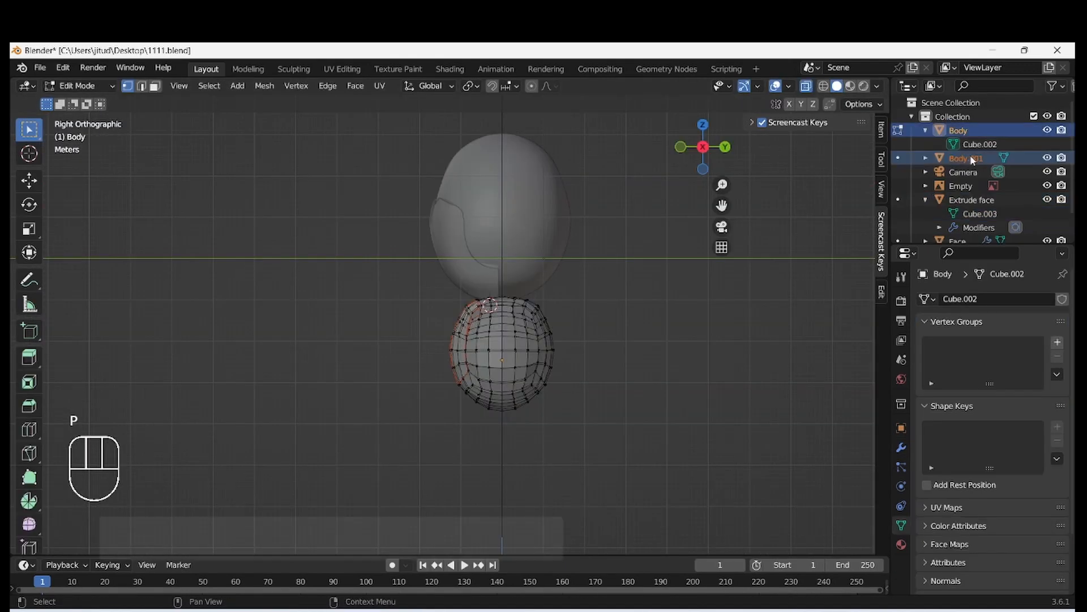
- Rename the separated belly object Body.001 as eXTRUDE BODY PART
{"action": "double_click", "coordinate": [967, 157]}
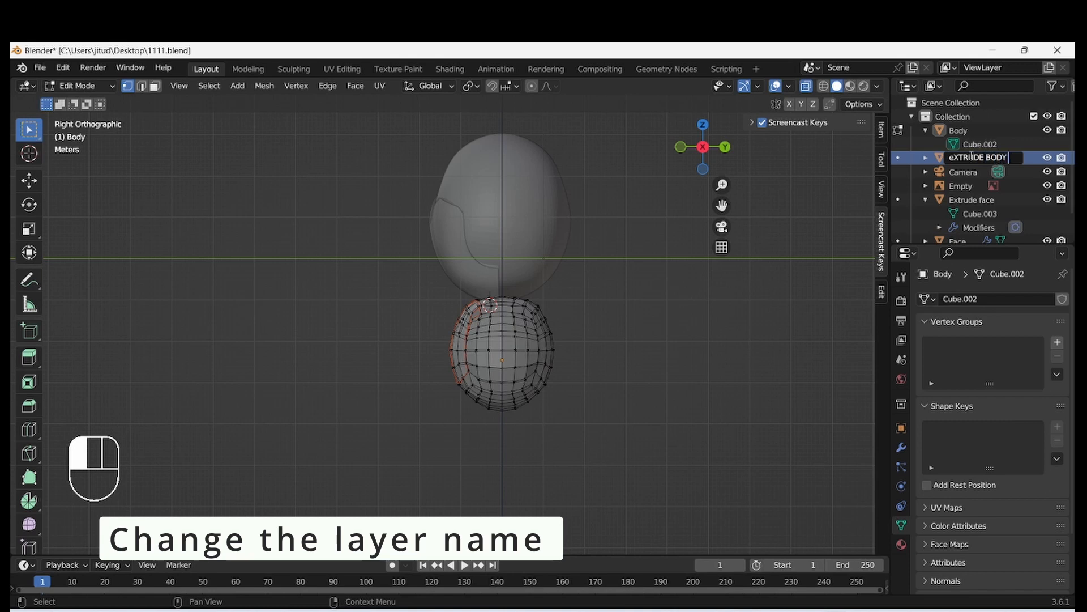
{"action": "type", "text": "RT"}
{"action": "key", "text": "Return"}
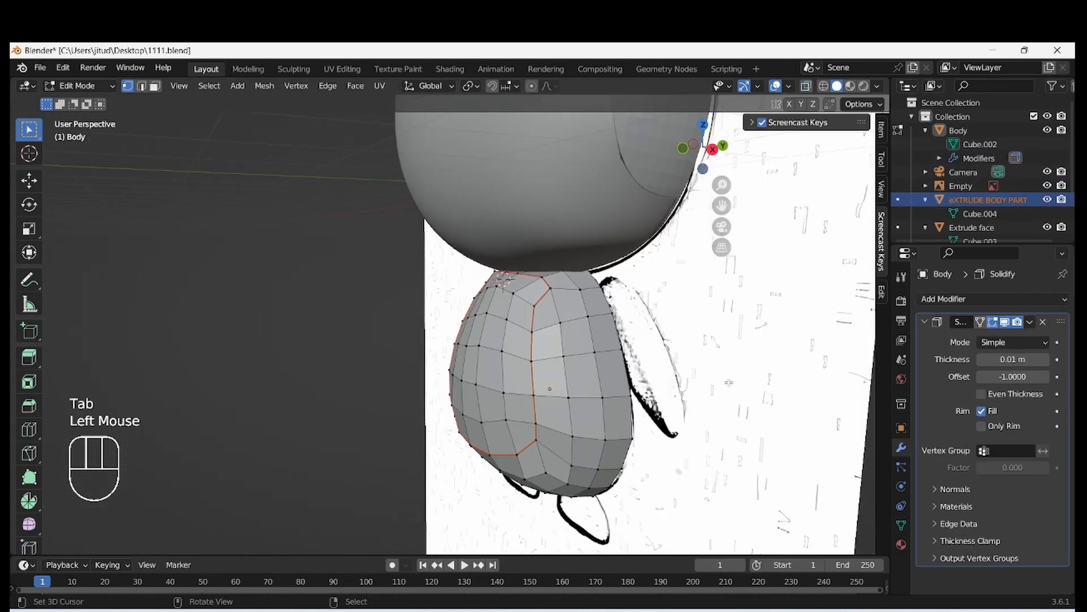
- Set the thickness of the Body's Solidify modifier to 0.15 m
{"action": "key", "text": "g"}
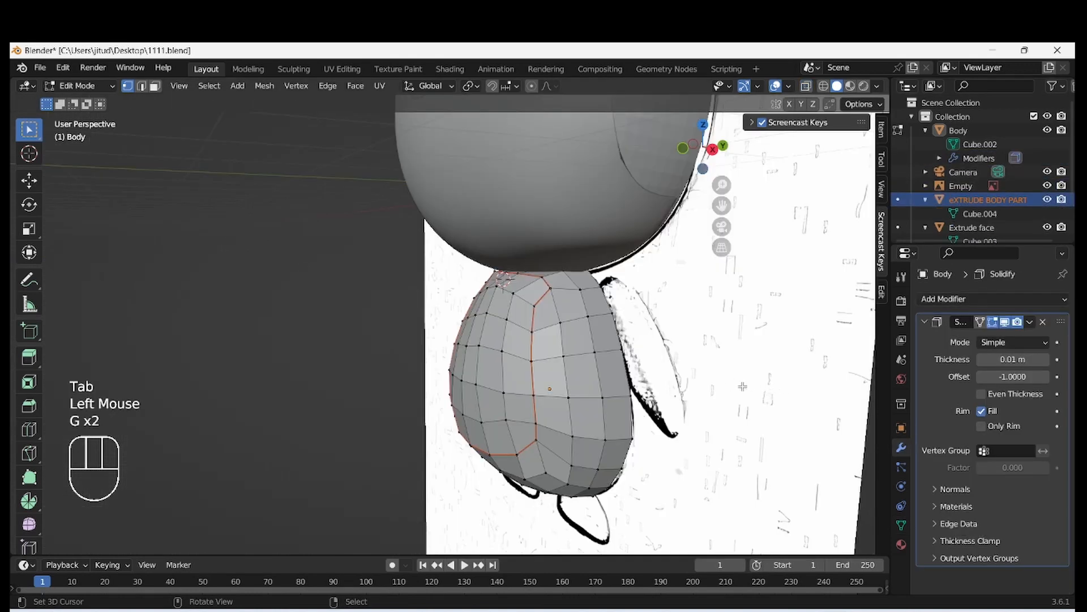
{"action": "middle_click_drag", "start_coordinate": [712, 378], "coordinate": [694, 358]}
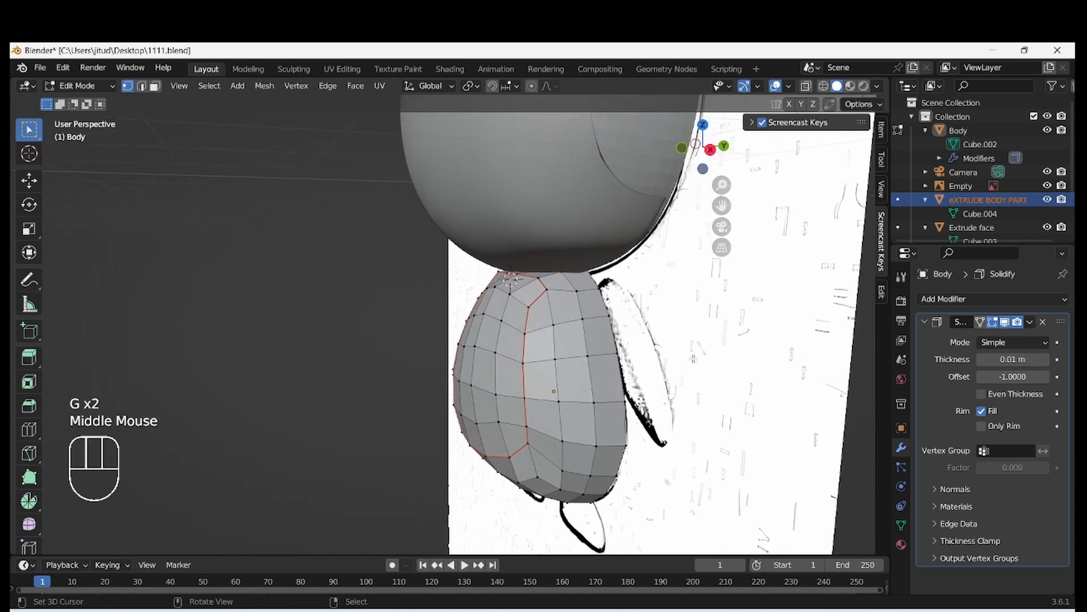
{"action": "left_click_drag", "start_coordinate": [1026, 358], "coordinate": [1025, 358]}
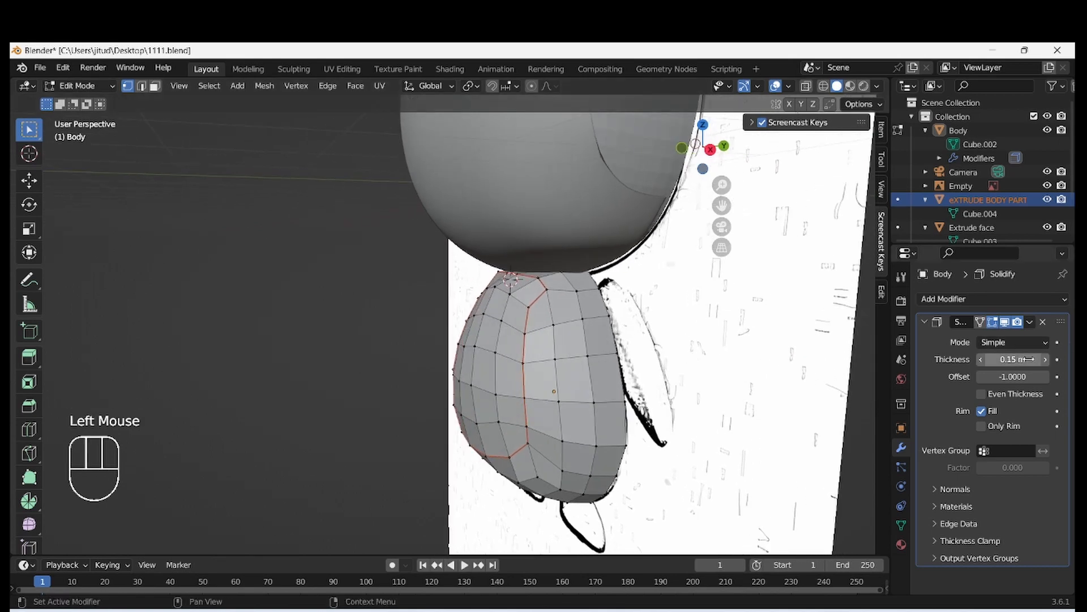
- Return to Object Mode and move the belly patch about -0.21 m in Y and 0.02 m in Z in the right side view
{"action": "middle_click_drag", "start_coordinate": [734, 342], "coordinate": [717, 342]}
{"action": "key", "text": "KP_3"}
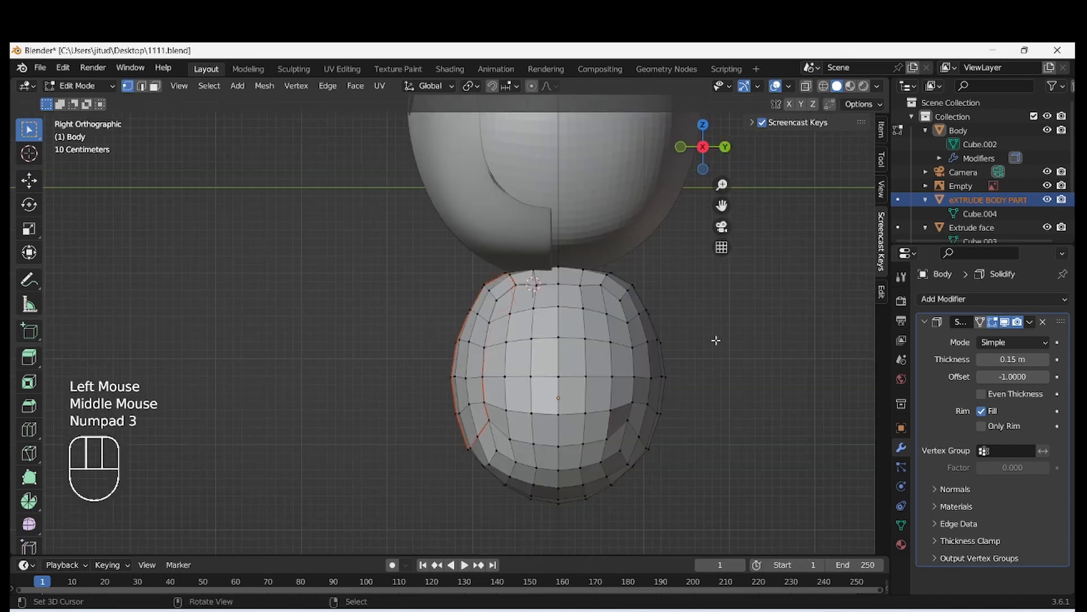
{"action": "key", "text": "g"}
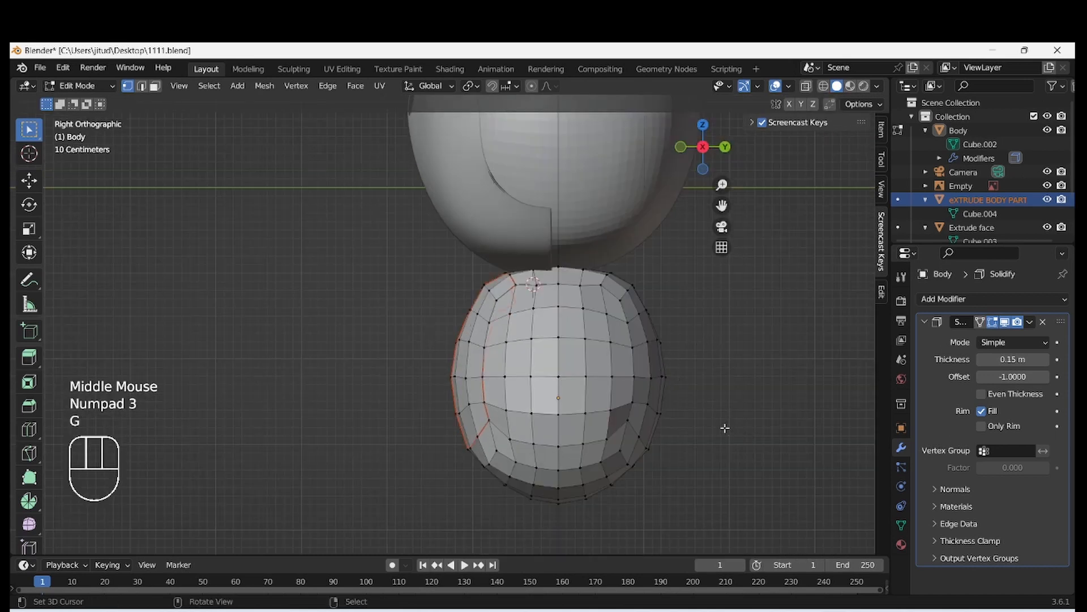
{"action": "left_click", "coordinate": [725, 427]}
{"action": "key", "text": "Escape"}
{"action": "key", "text": "Escape"}
{"action": "key", "text": "Tab"}
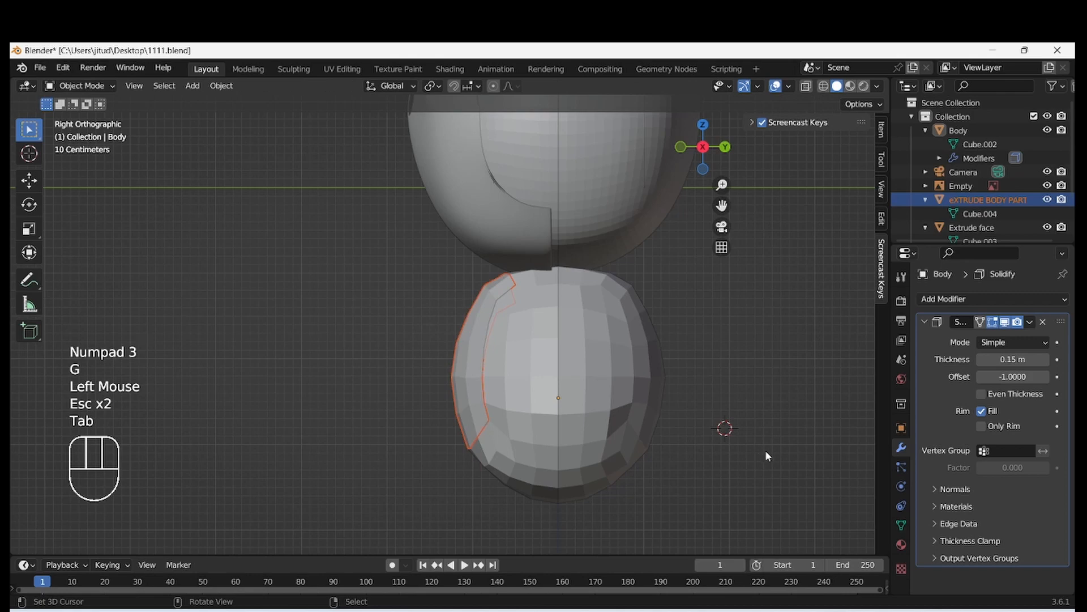
{"action": "key", "text": "g"}
{"action": "left_click", "coordinate": [748, 449]}
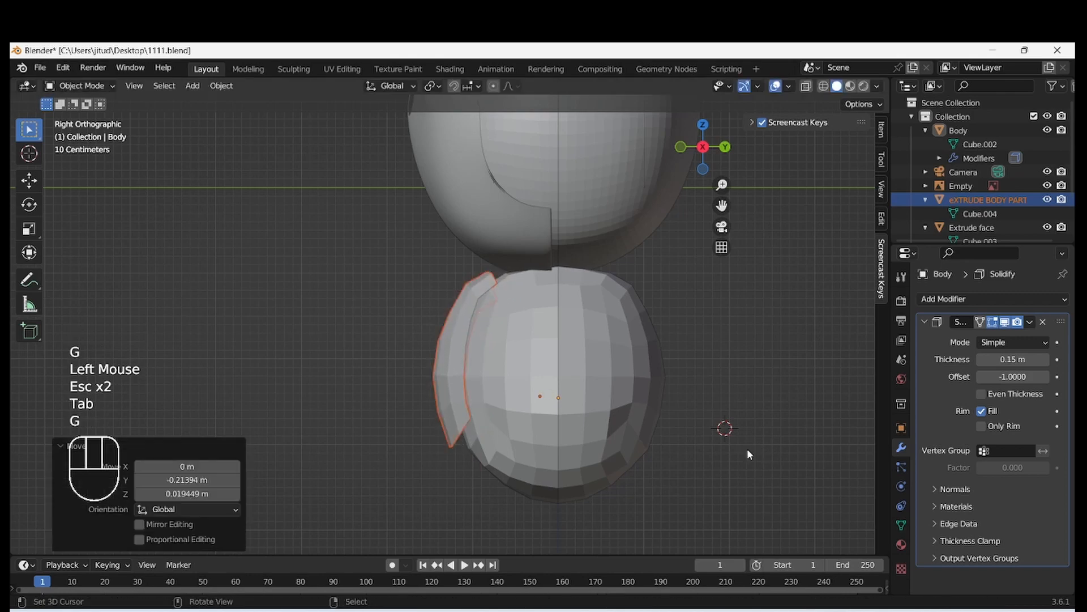
{"action": "scroll", "coordinate": [436, 392], "scroll_direction": "up", "scroll_amount": 1}
{"action": "middle_click_drag", "start_coordinate": [436, 392], "coordinate": [710, 392]}
{"action": "scroll", "coordinate": [711, 392], "scroll_direction": "up", "scroll_amount": 1}
{"action": "scroll", "coordinate": [363, 274], "scroll_direction": "up", "scroll_amount": 3}
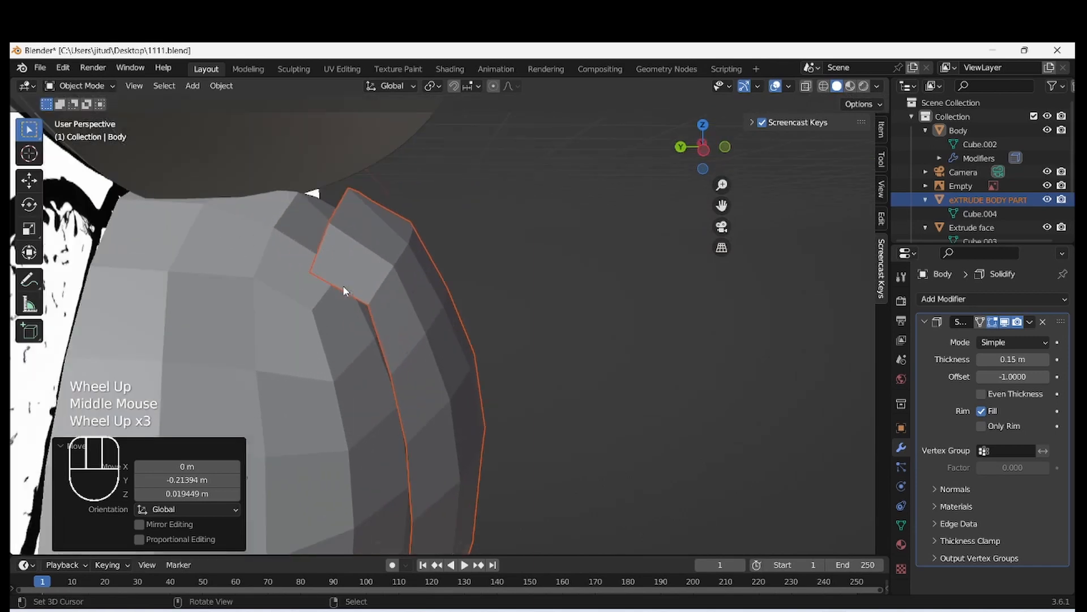
- Turn on Even Thickness in the Body's Solidify modifier
{"action": "left_click_drag", "start_coordinate": [721, 205], "coordinate": [651, 215]}
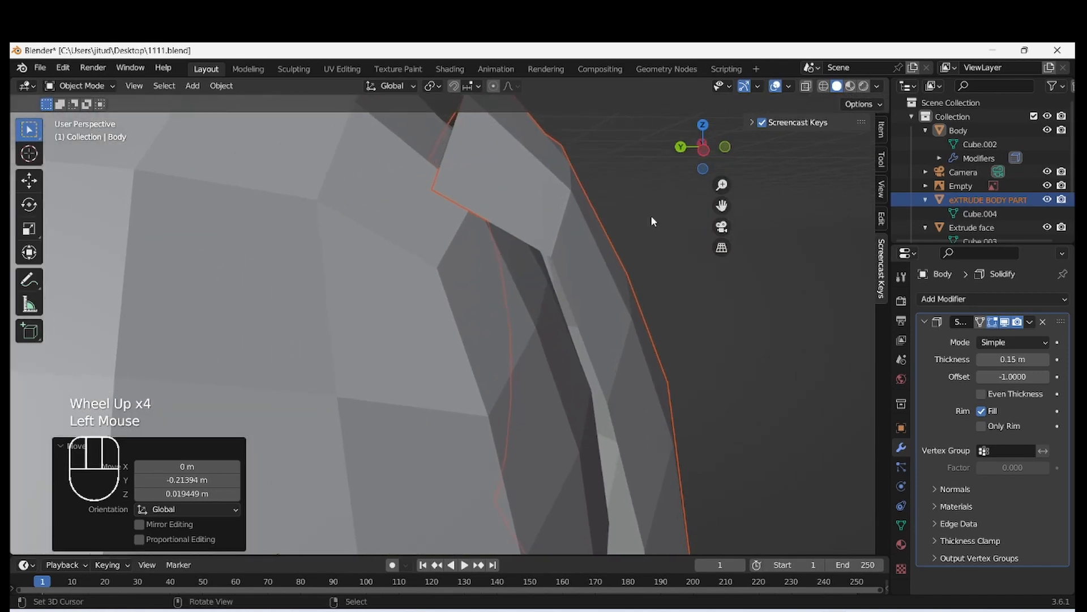
{"action": "scroll", "coordinate": [472, 199], "scroll_direction": "down", "scroll_amount": 1}
{"action": "scroll", "coordinate": [689, 315], "scroll_direction": "up", "scroll_amount": 1}
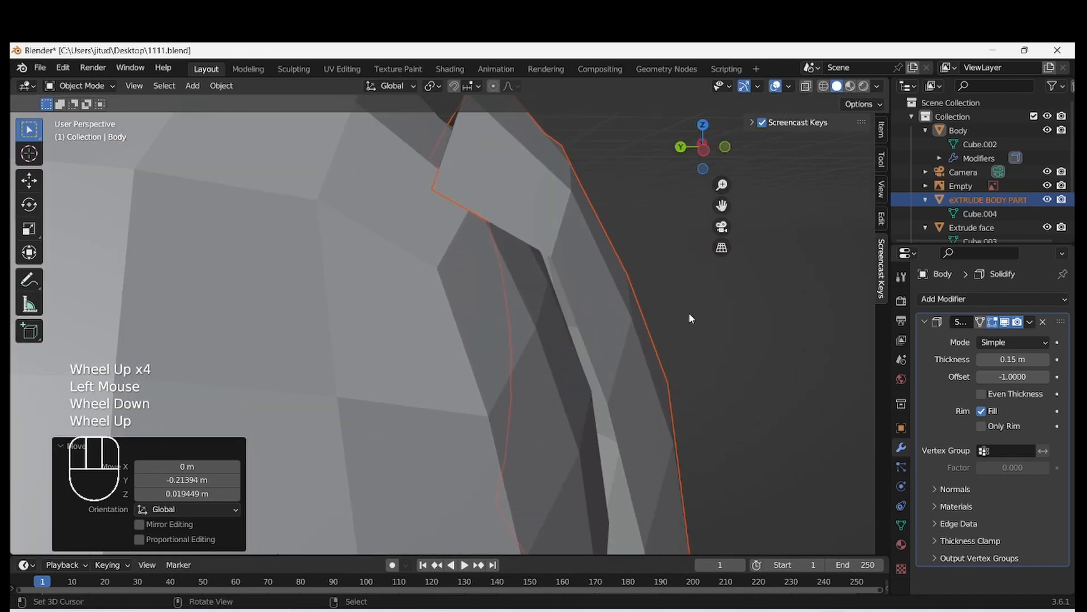
{"action": "left_click", "coordinate": [981, 396]}
- Add a Solidify modifier to the belly patch with Even Thickness enabled and a thickness of 0.02 m
{"action": "left_click", "coordinate": [960, 214]}
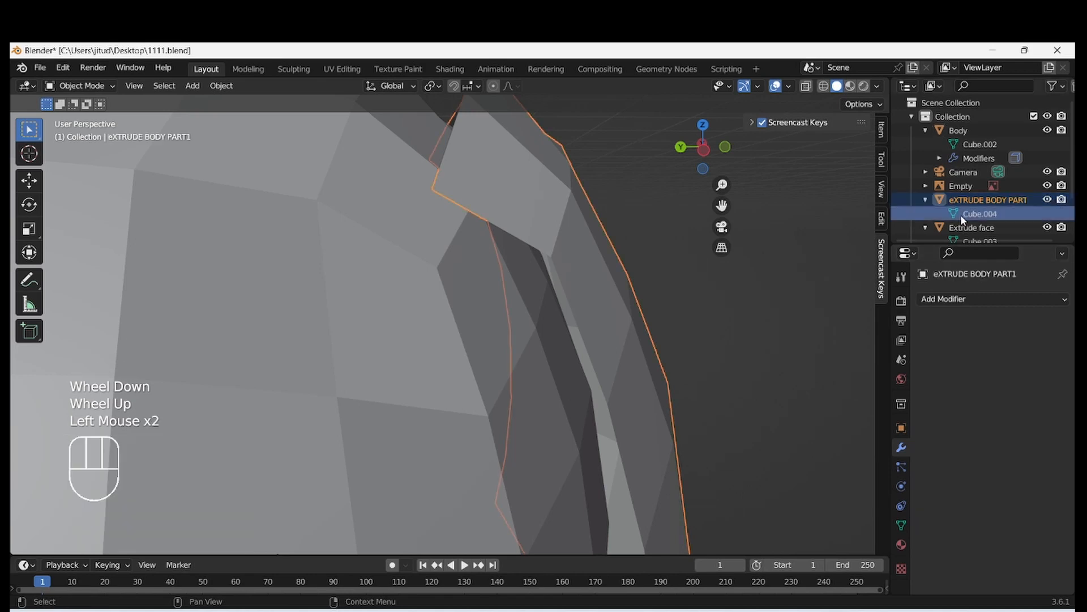
{"action": "left_click", "coordinate": [959, 303]}
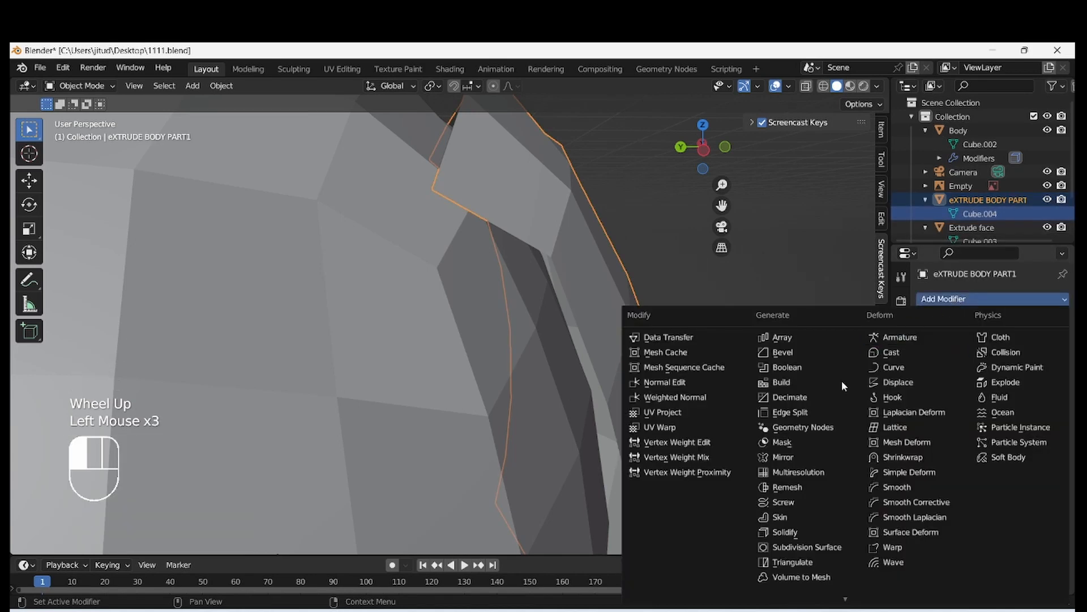
{"action": "left_click", "coordinate": [833, 535]}
{"action": "middle_click_drag", "start_coordinate": [511, 271], "coordinate": [791, 346]}
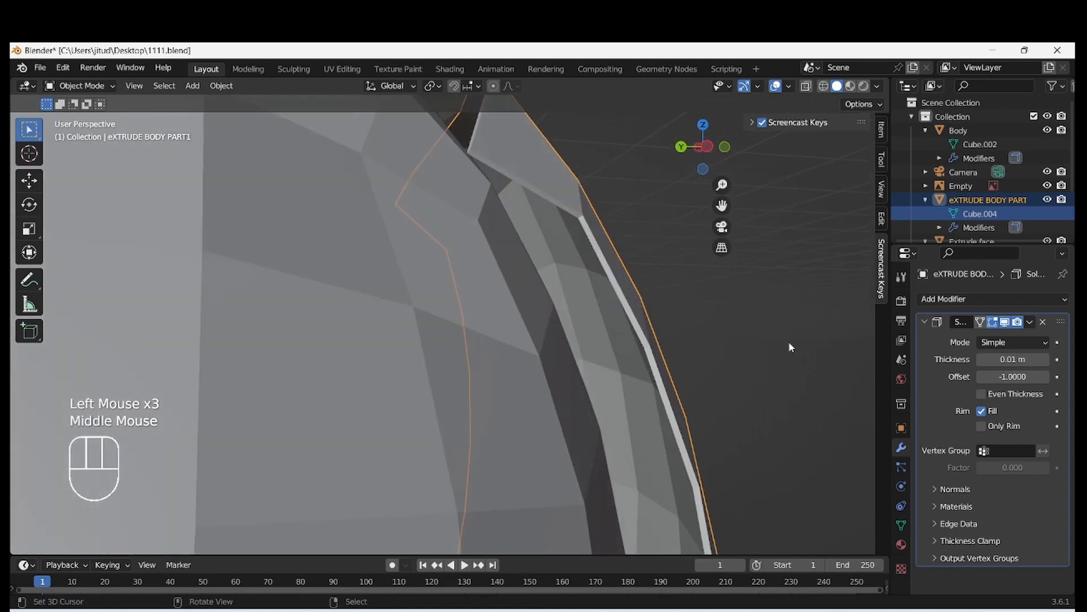
{"action": "left_click", "coordinate": [981, 394]}
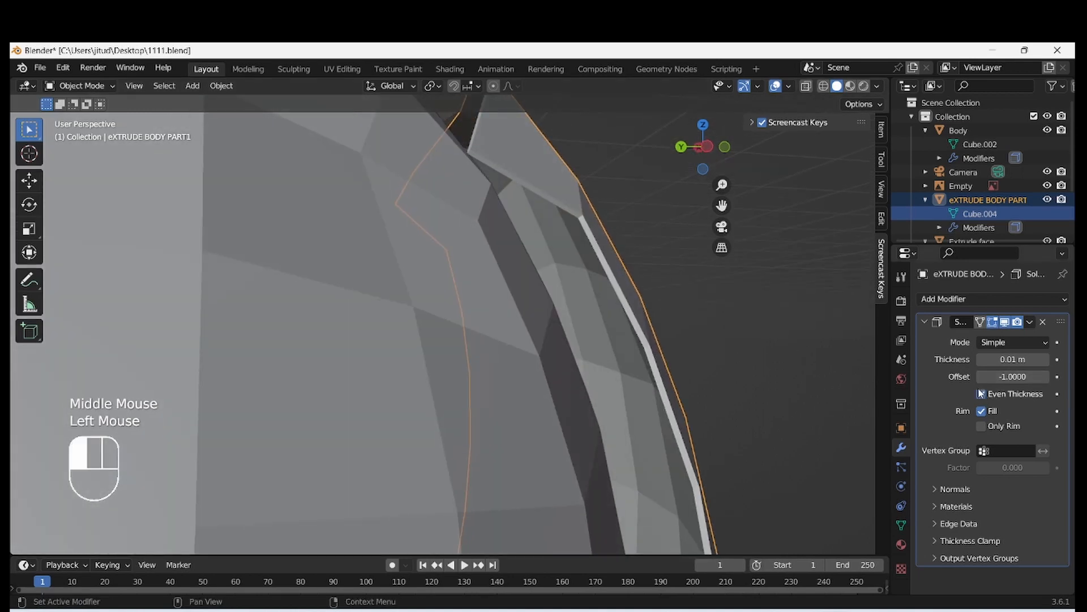
{"action": "left_click", "coordinate": [1044, 359]}
{"action": "scroll", "coordinate": [595, 367], "scroll_direction": "down", "scroll_amount": 2}
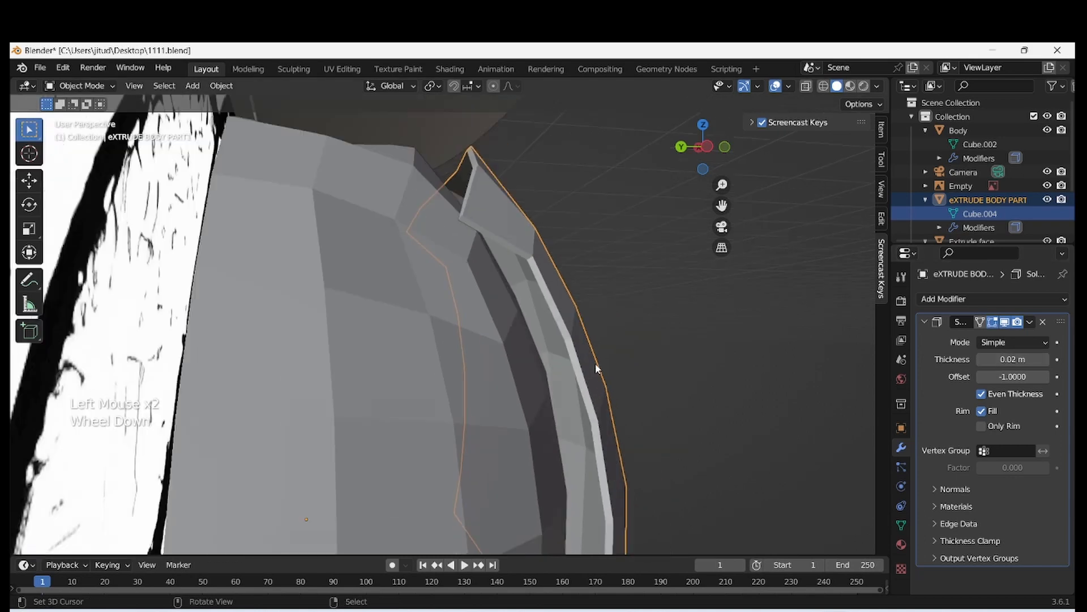
- Move the belly patch about 0.094 m in Y and -0.022 m in Z in the right side view
{"action": "key", "text": "KP_1"}
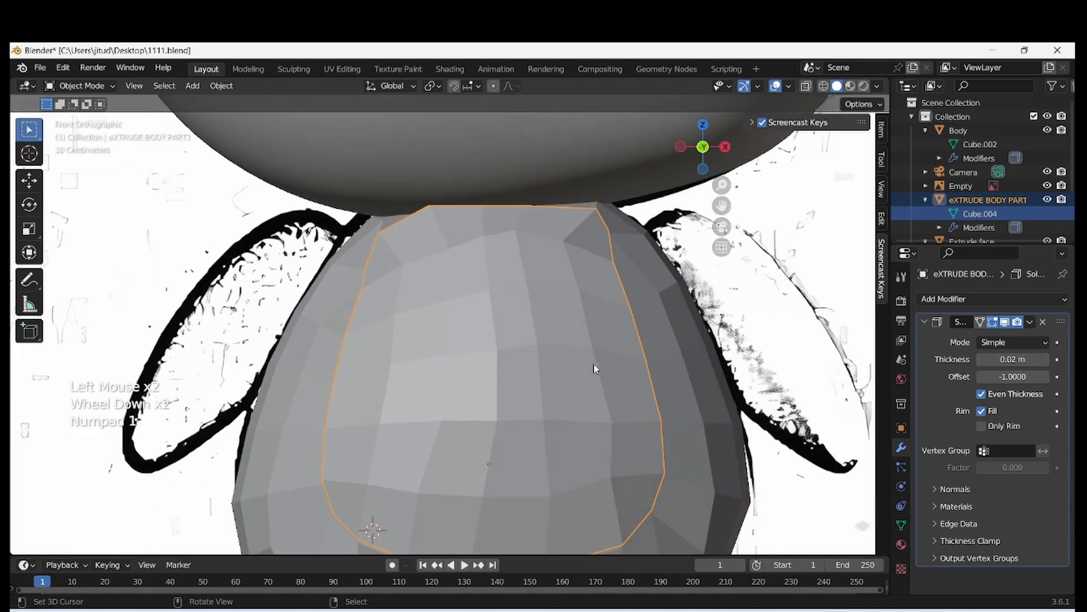
{"action": "key", "text": "KP_3"}
{"action": "key", "text": "g"}
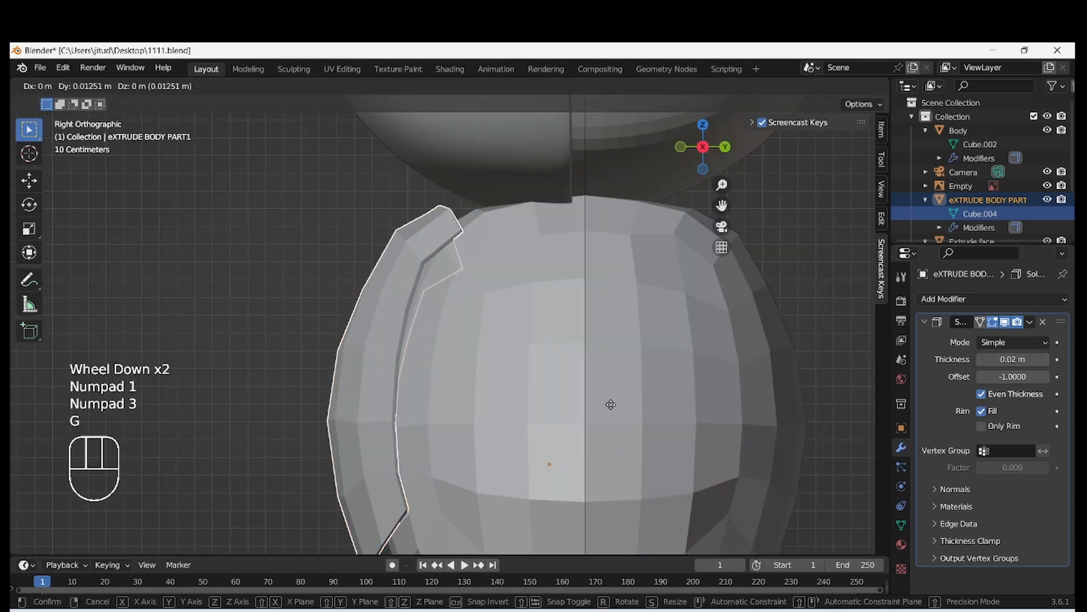
{"action": "left_click", "coordinate": [625, 408]}
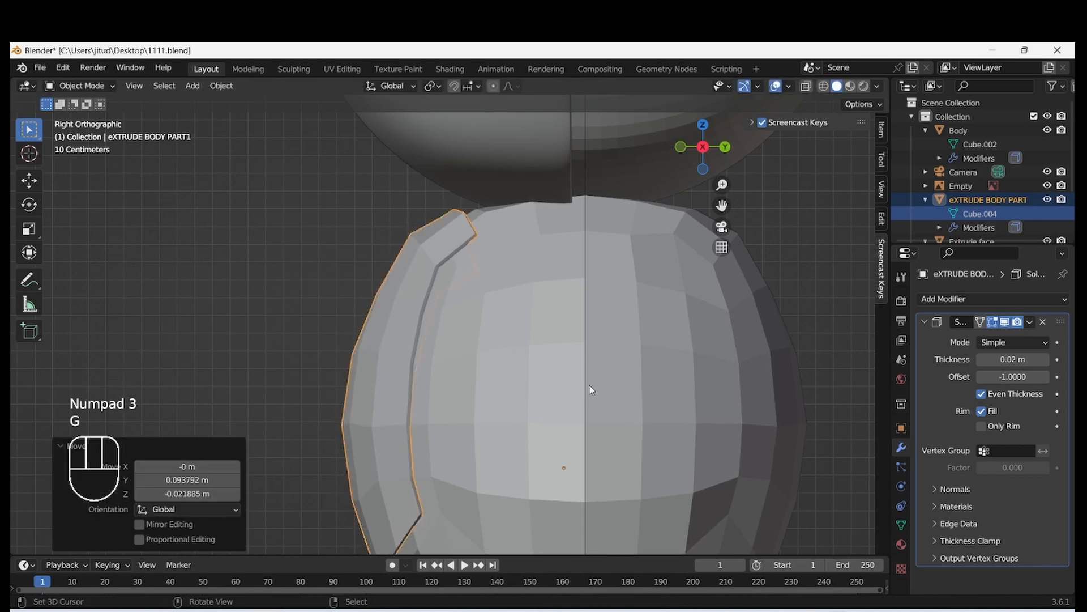
{"action": "scroll", "coordinate": [590, 385], "scroll_direction": "down", "scroll_amount": 3}
{"action": "middle_click_drag", "start_coordinate": [589, 376], "coordinate": [549, 351]}
{"action": "scroll", "coordinate": [548, 351], "scroll_direction": "up", "scroll_amount": 1}
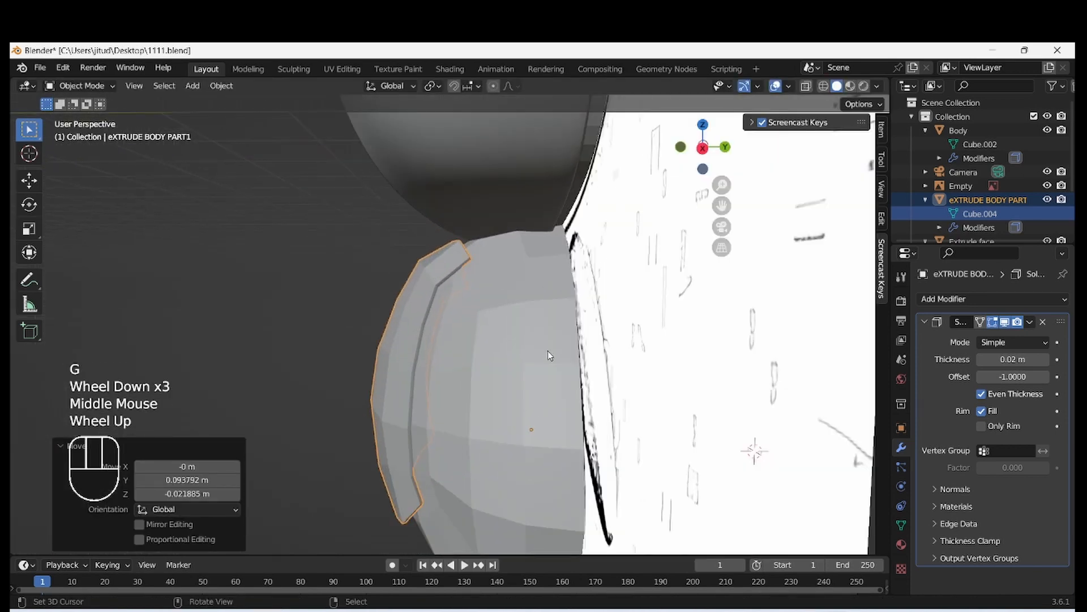
- Move the belly patch further into the body by about 0.104 m in Y and -0.005 m in Z
{"action": "key", "text": "KP_3"}
{"action": "key", "text": "g"}
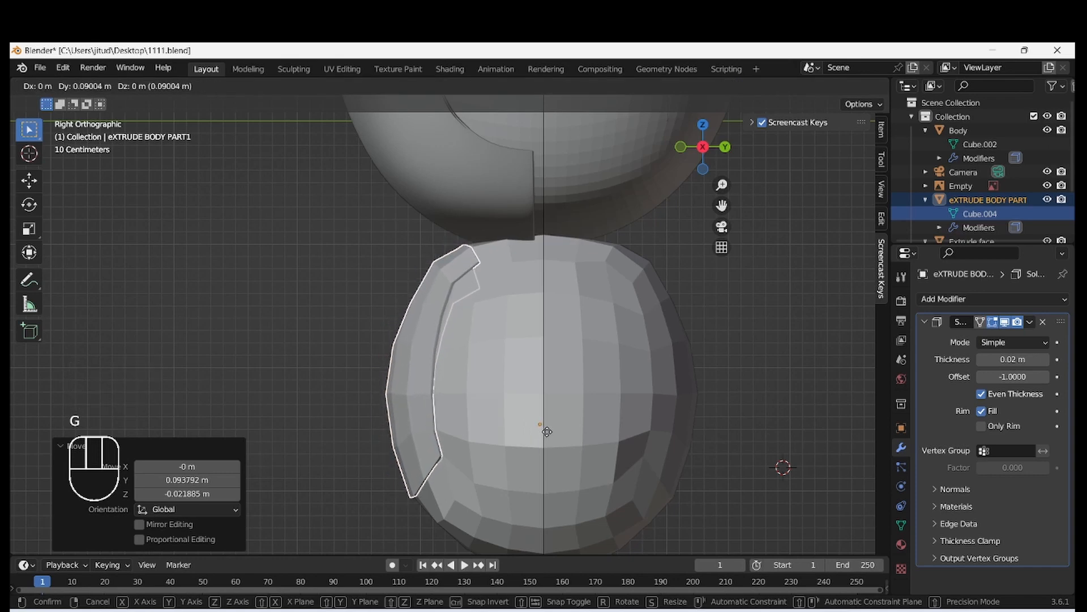
{"action": "left_click", "coordinate": [548, 431]}
{"action": "middle_click_drag", "start_coordinate": [549, 433], "coordinate": [669, 365]}
{"action": "middle_click_drag", "start_coordinate": [709, 371], "coordinate": [451, 359]}
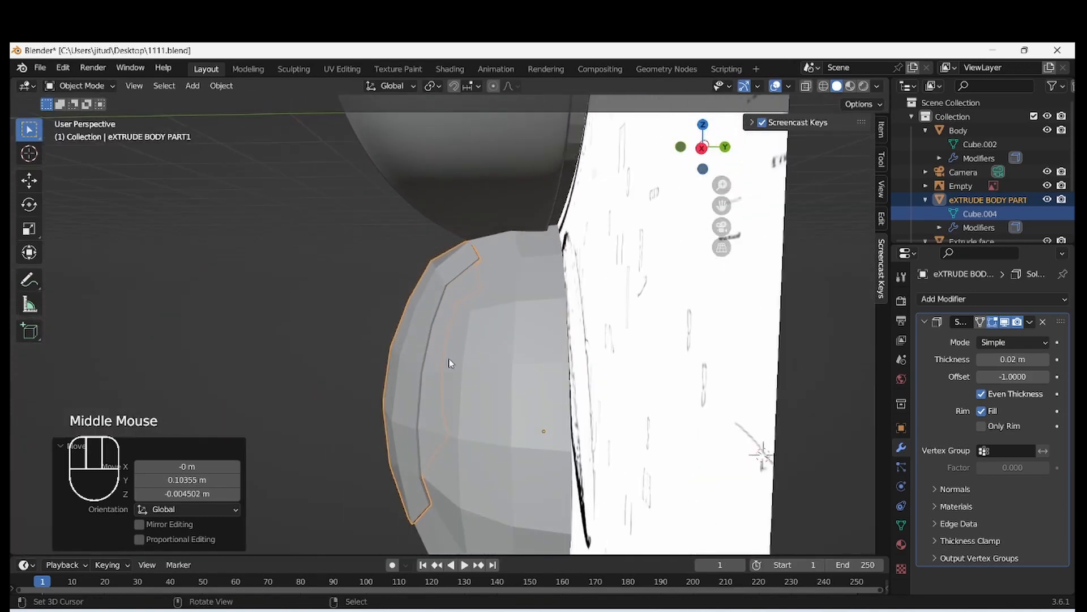
{"action": "scroll", "coordinate": [452, 361], "scroll_direction": "up", "scroll_amount": 1}
- Shift the belly patch about -0.009 m in Y and 0.006 m in Z, and save the file
{"action": "key", "text": "KP_3"}
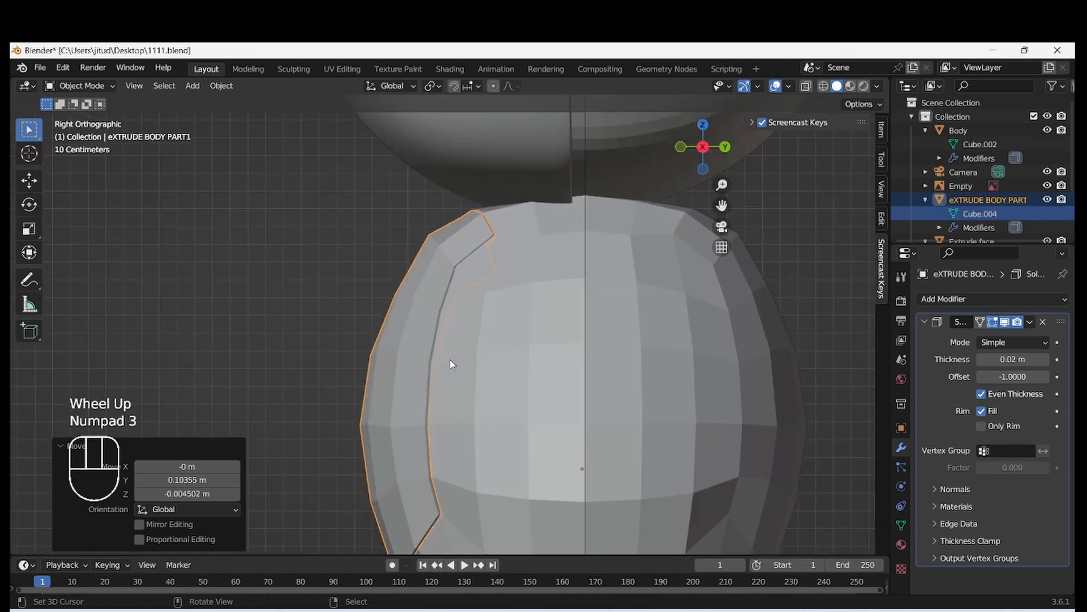
{"action": "key", "text": "g"}
{"action": "left_click", "coordinate": [498, 395]}
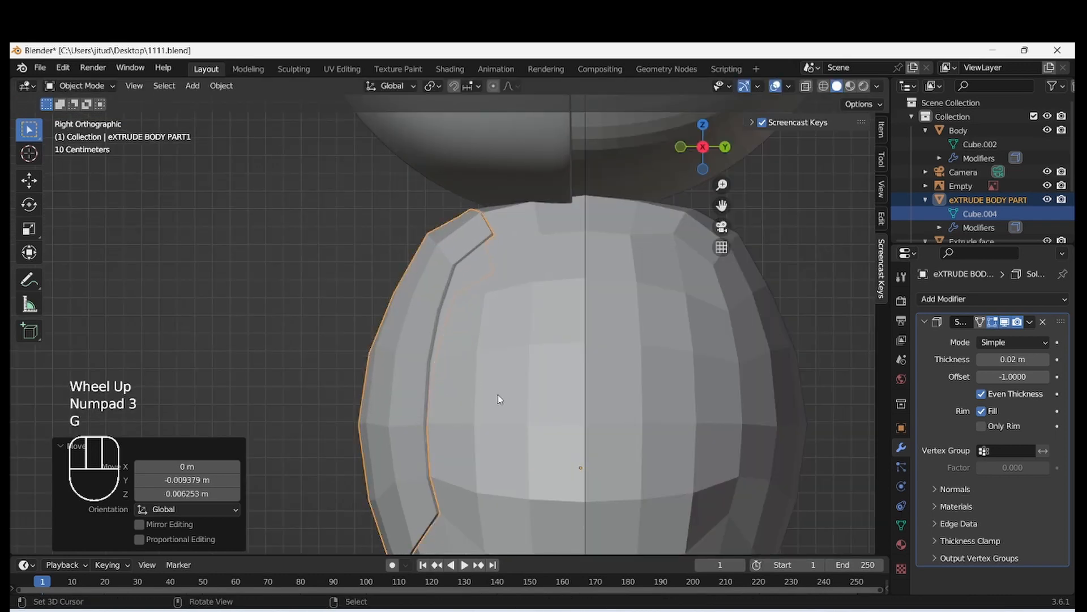
{"action": "key", "text": "KP_1"}
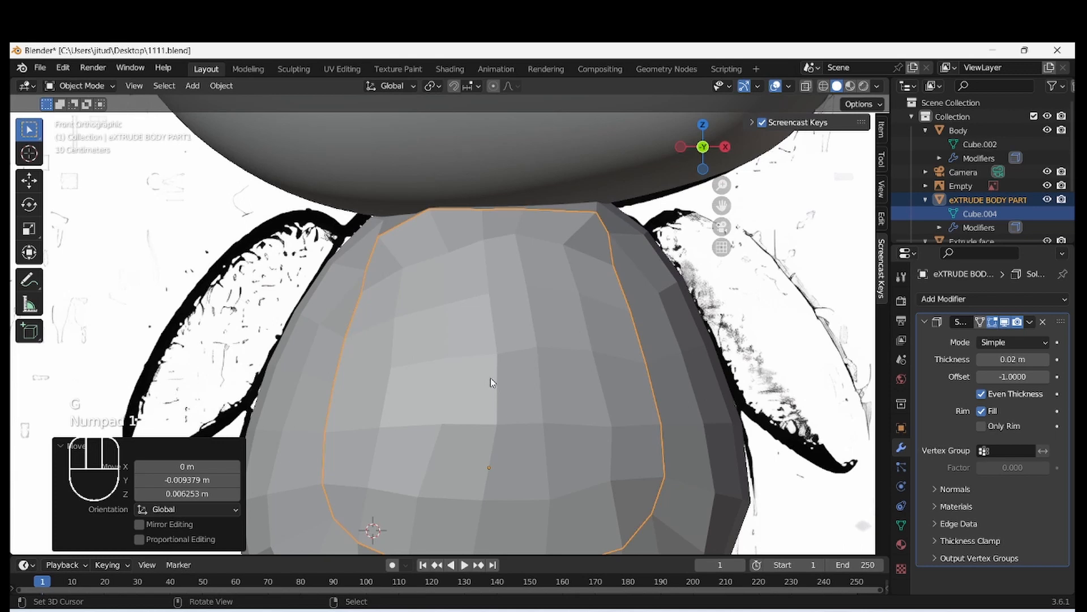
{"action": "scroll", "coordinate": [490, 382], "scroll_direction": "down", "scroll_amount": 3}
{"action": "key", "text": "ctrl+s"}
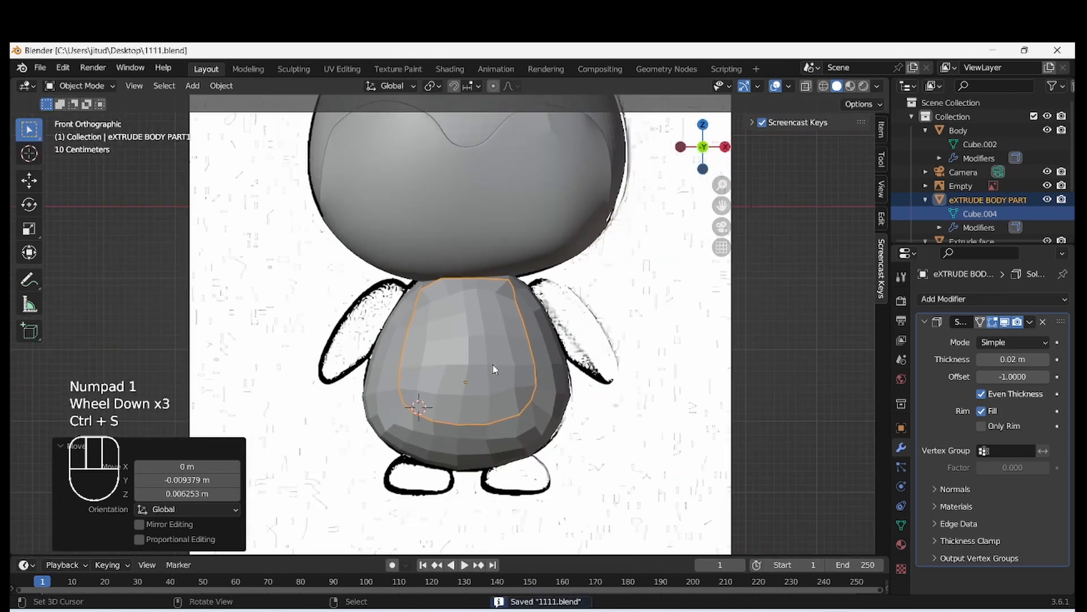
- Apply the belly patch's Solidify modifier
{"action": "left_click", "coordinate": [1000, 214]}
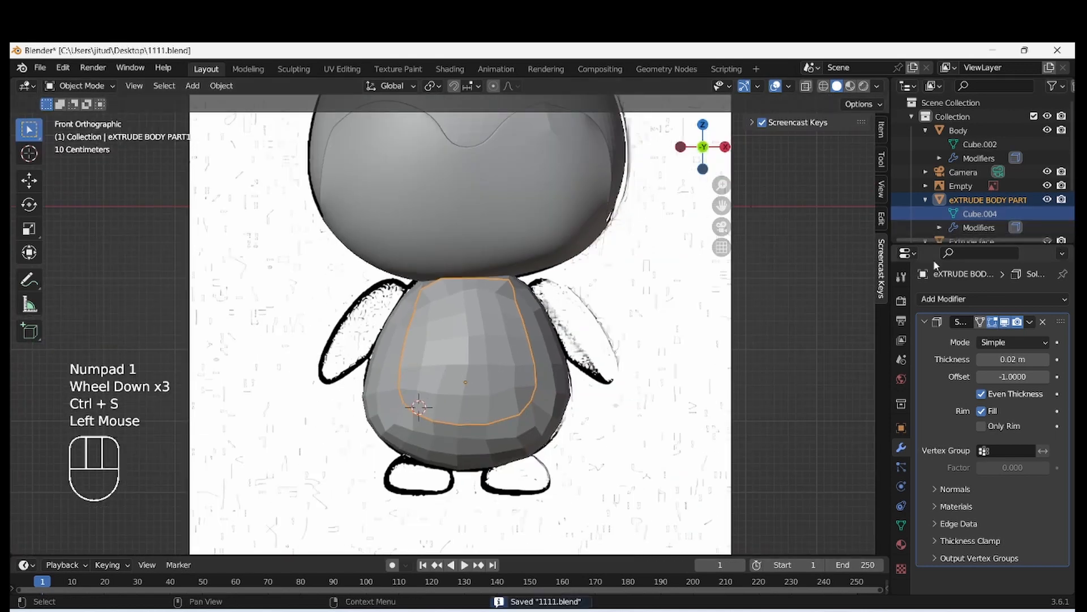
{"action": "left_click", "coordinate": [1030, 321]}
{"action": "left_click", "coordinate": [982, 336]}
- Add a Subdivision Surface modifier to the belly patch with viewport level 2 and render level 3, and apply it
{"action": "left_click", "coordinate": [987, 310]}
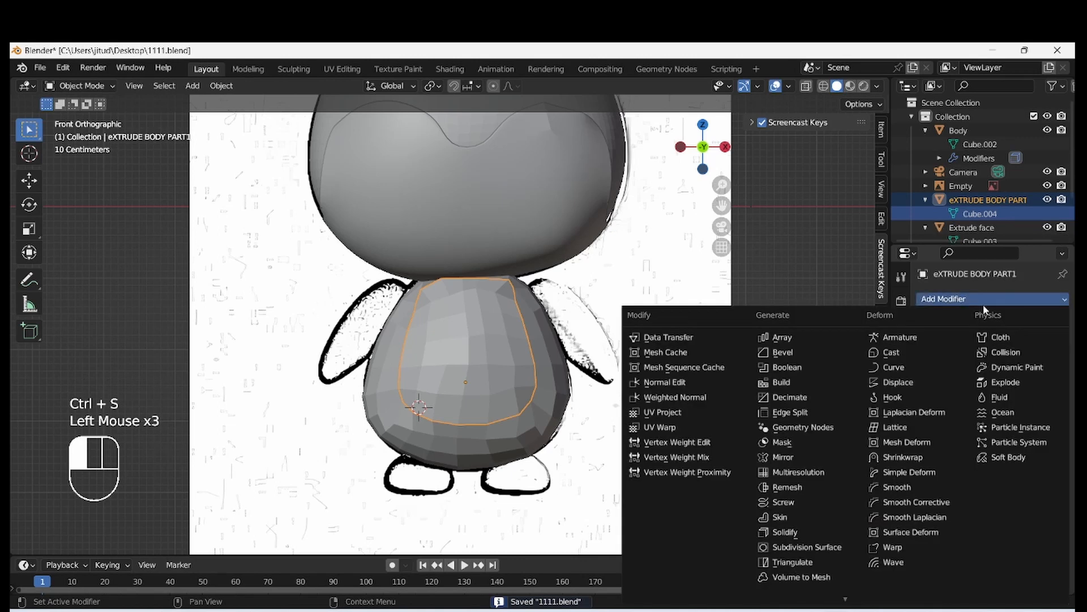
{"action": "left_click", "coordinate": [833, 544]}
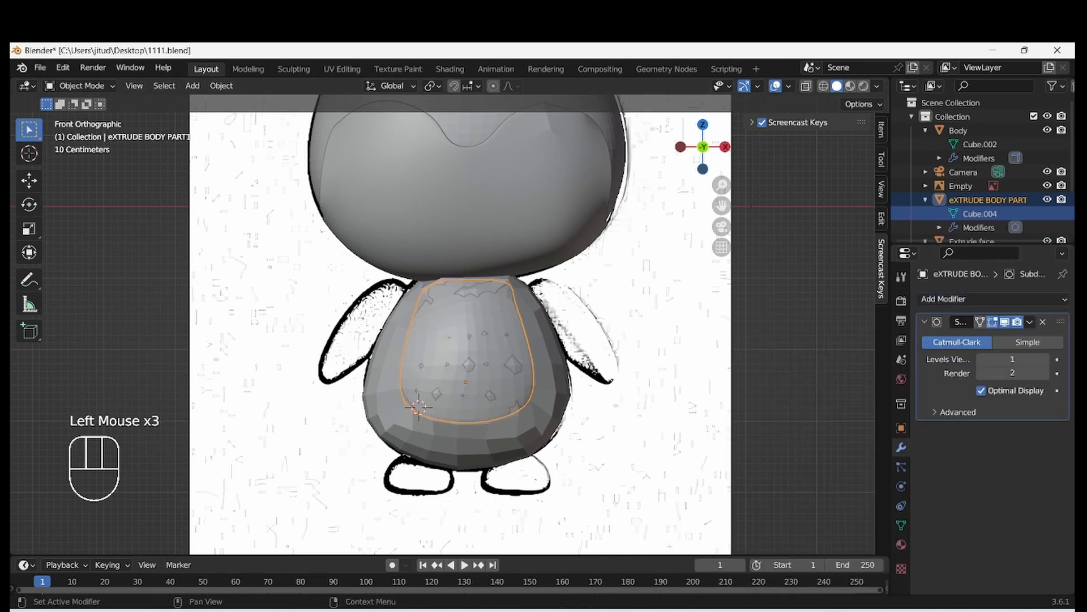
{"action": "left_click", "coordinate": [1045, 372]}
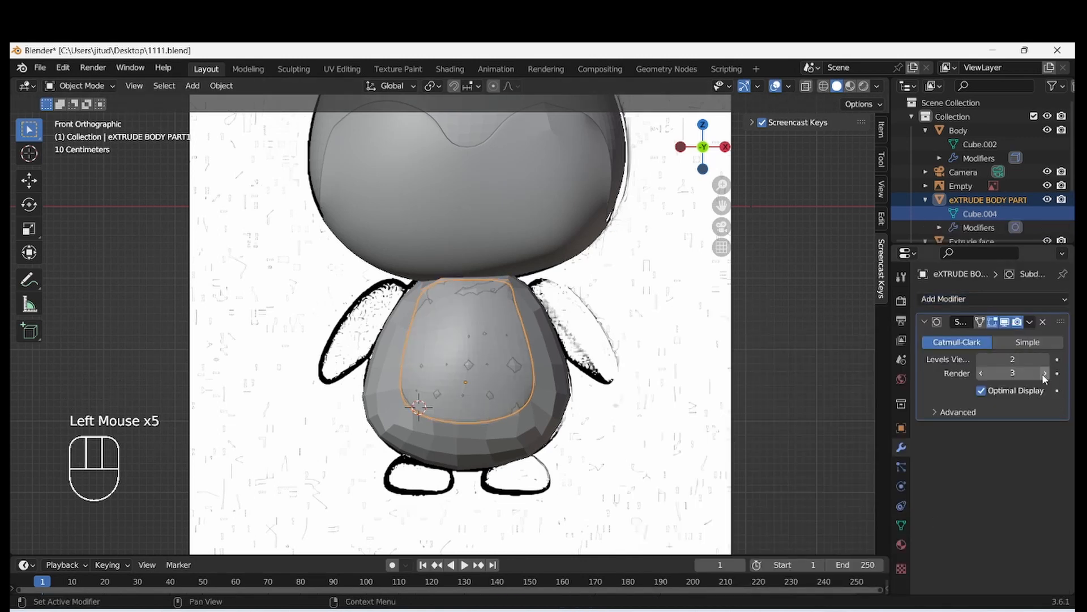
{"action": "left_click", "coordinate": [1030, 322]}
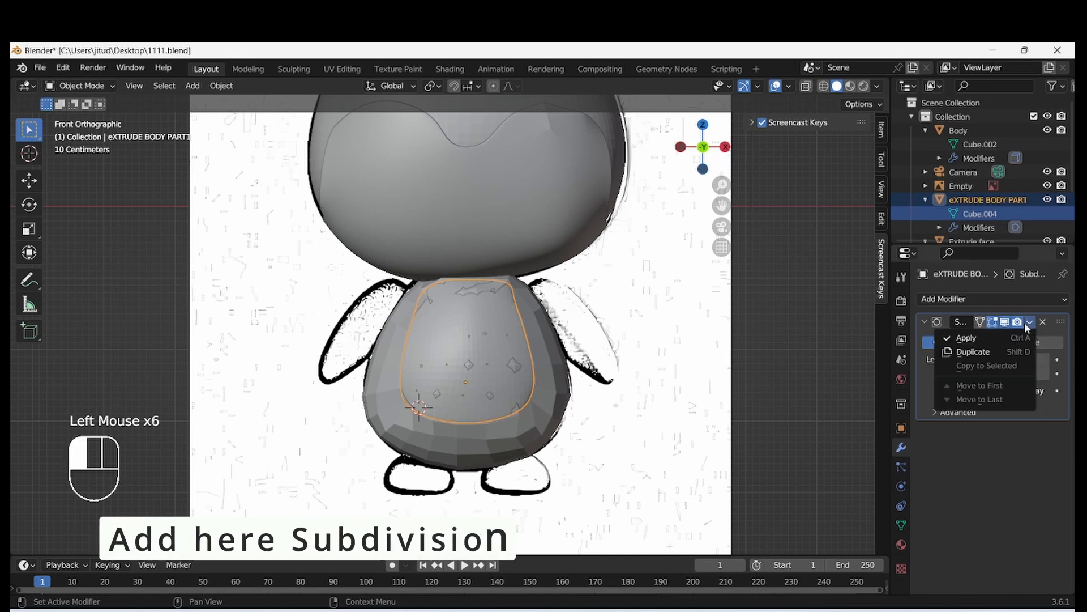
{"action": "left_click", "coordinate": [1032, 334]}
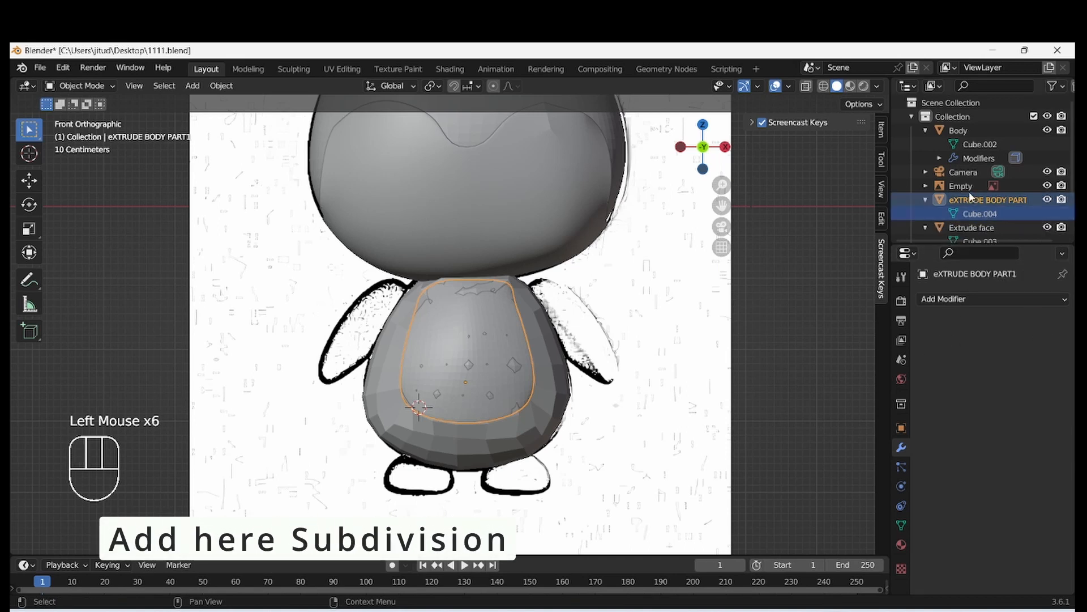
- Apply the Body's Solidify modifier
{"action": "left_click", "coordinate": [999, 130]}
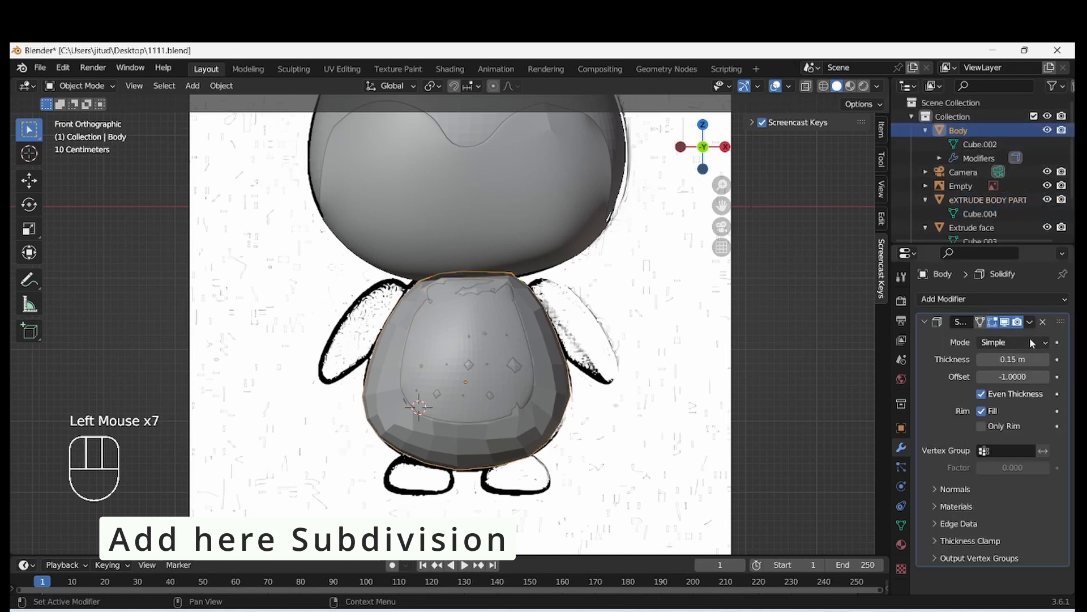
{"action": "left_click", "coordinate": [1030, 322]}
{"action": "left_click", "coordinate": [1030, 322]}
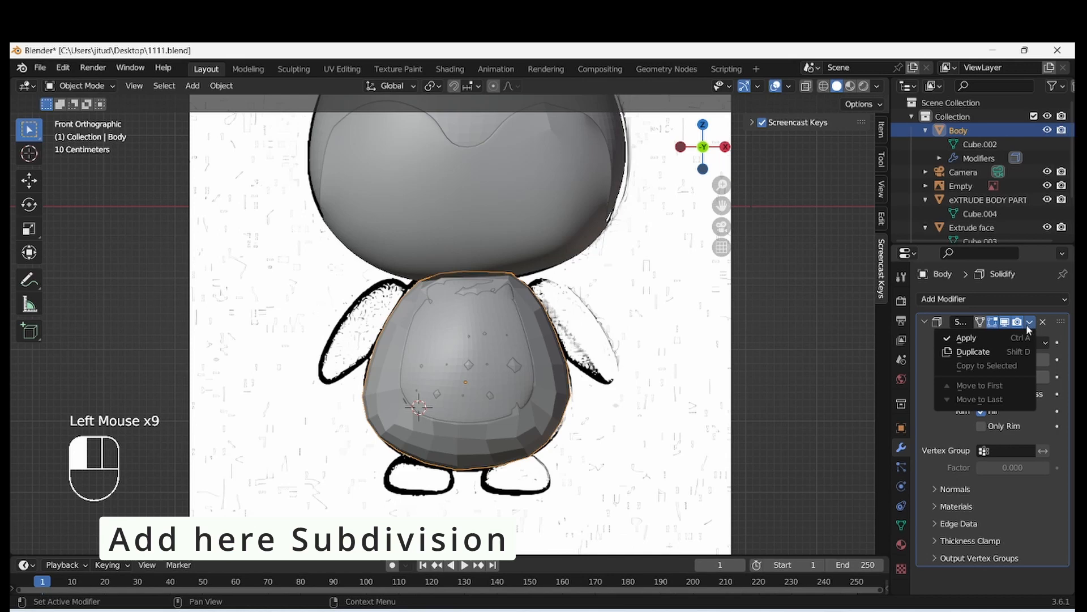
{"action": "left_click", "coordinate": [970, 338]}
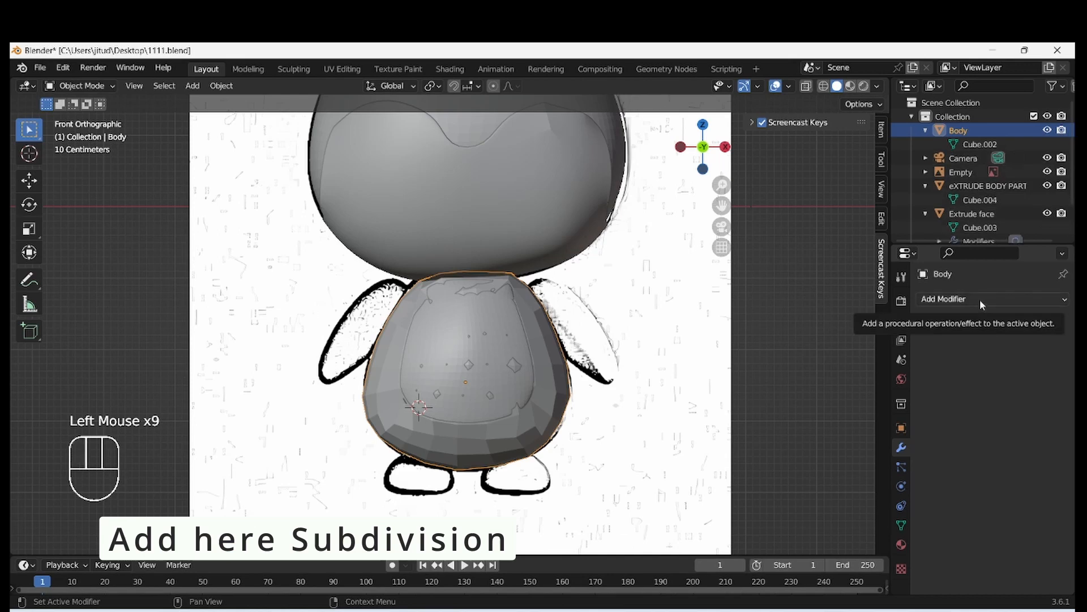
- Add a Subdivision Surface modifier to the Body with viewport level 2 and render level 3
{"action": "left_click", "coordinate": [980, 299]}
{"action": "left_click", "coordinate": [827, 549]}
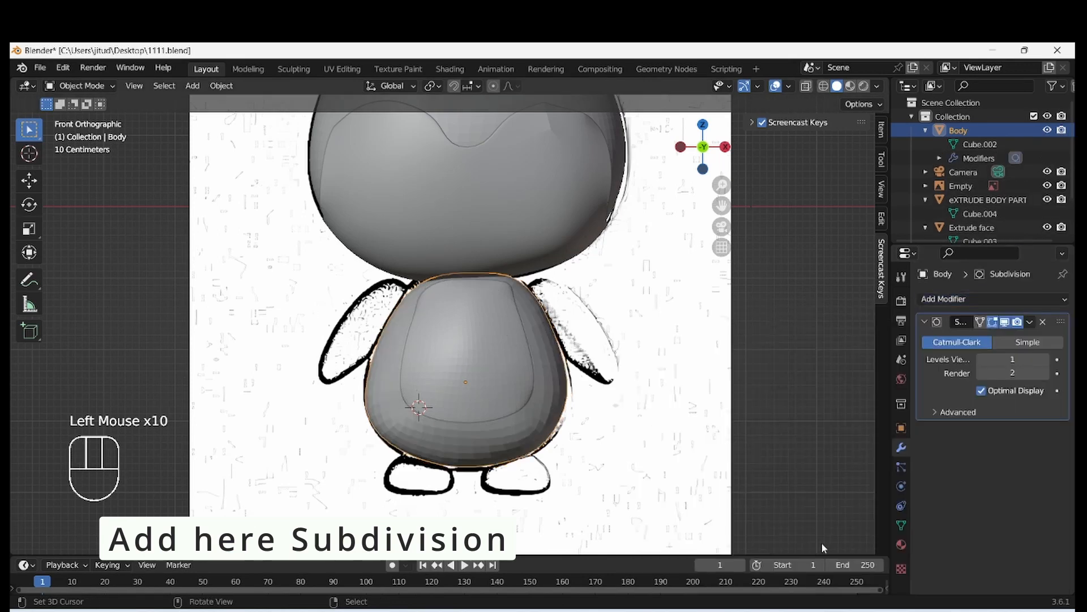
{"action": "scroll", "coordinate": [479, 340], "scroll_direction": "up", "scroll_amount": 2}
{"action": "mouse_move", "coordinate": [485, 322]}
{"action": "middle_mouse_down"}
{"action": "mouse_move", "coordinate": [524, 331]}
{"action": "mouse_move", "coordinate": [470, 323]}
{"action": "middle_mouse_up"}
{"action": "left_click", "coordinate": [1046, 360]}
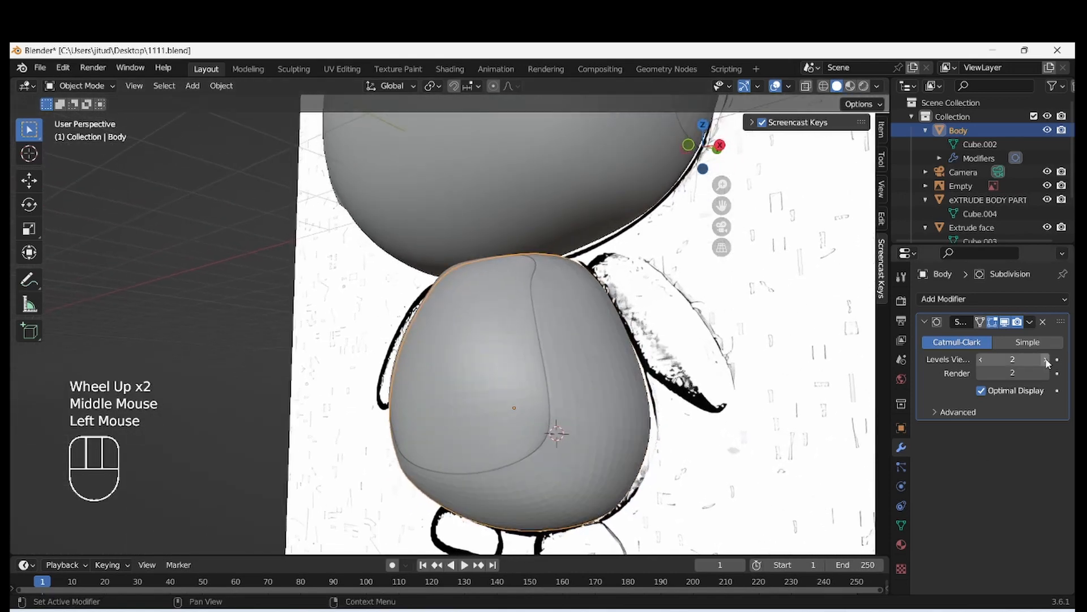
{"action": "left_click", "coordinate": [1047, 373]}
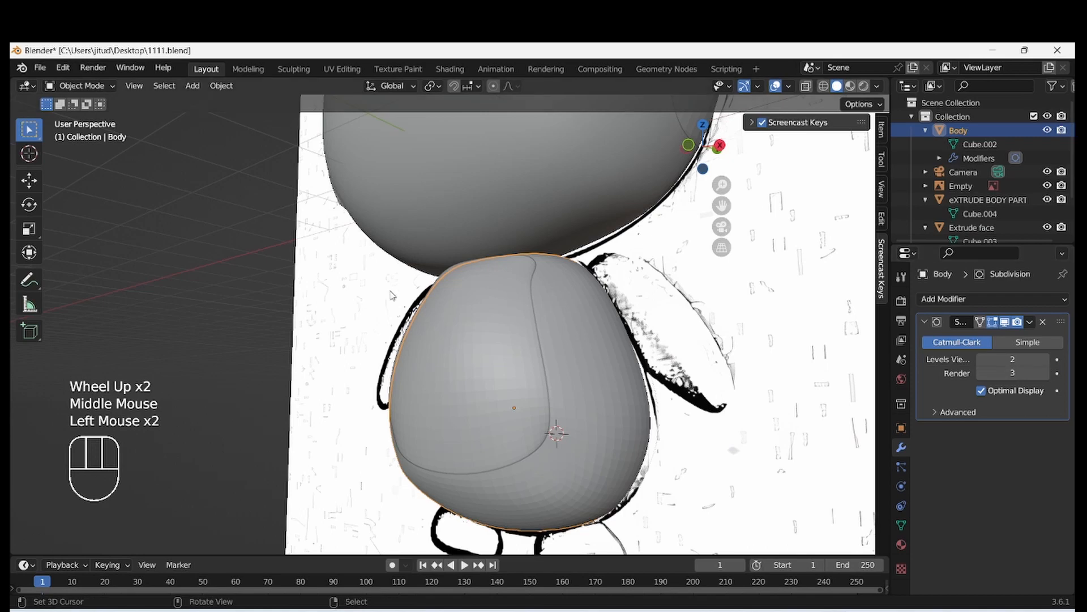
{"action": "middle_click_drag", "start_coordinate": [394, 295], "coordinate": [494, 318]}
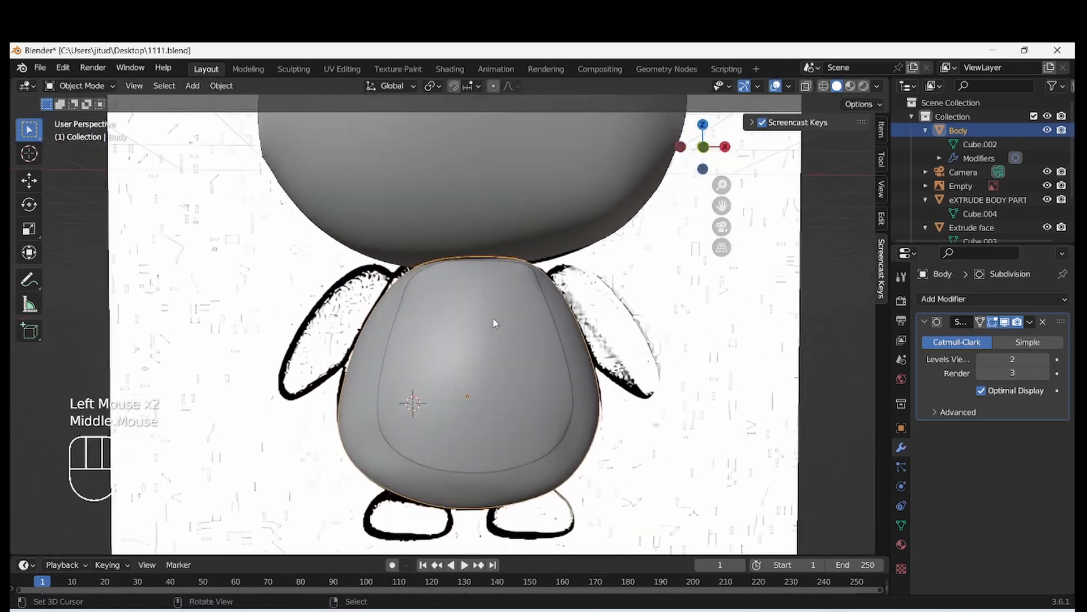
- Try scaling the Body along the Y and X axes in the front view
{"action": "key", "text": "KP_1"}
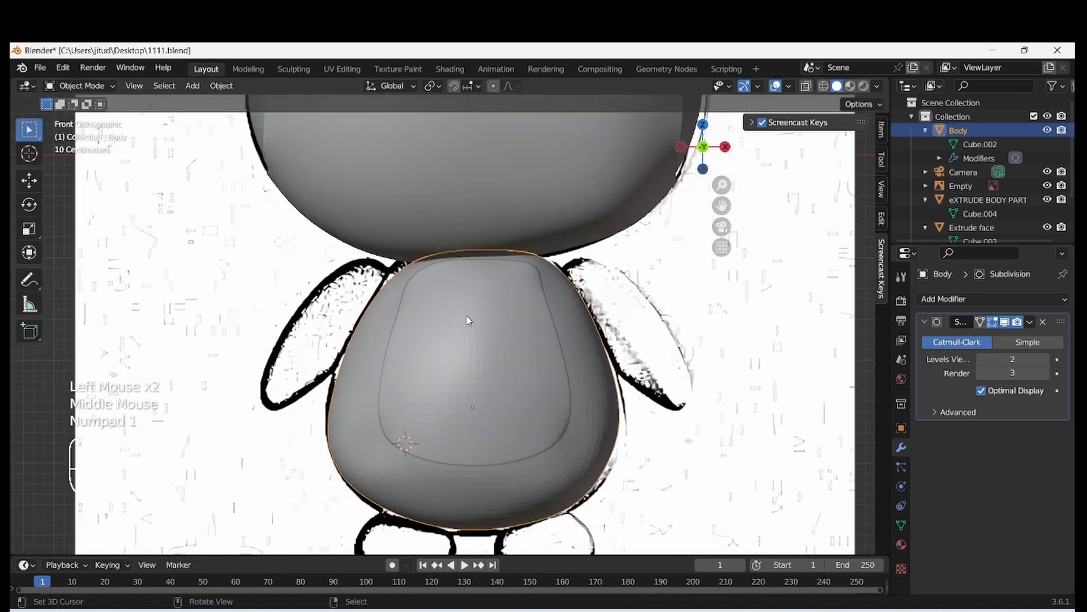
{"action": "scroll", "coordinate": [468, 321], "scroll_direction": "down", "scroll_amount": 2}
{"action": "key", "text": "s"}
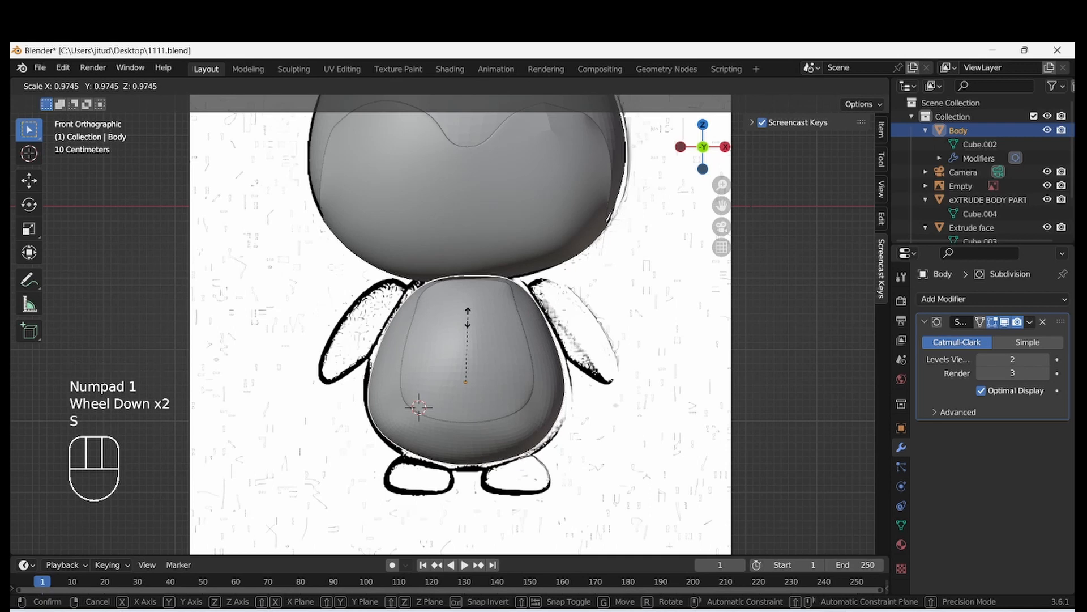
{"action": "key", "text": "y"}
{"action": "left_click", "coordinate": [465, 317]}
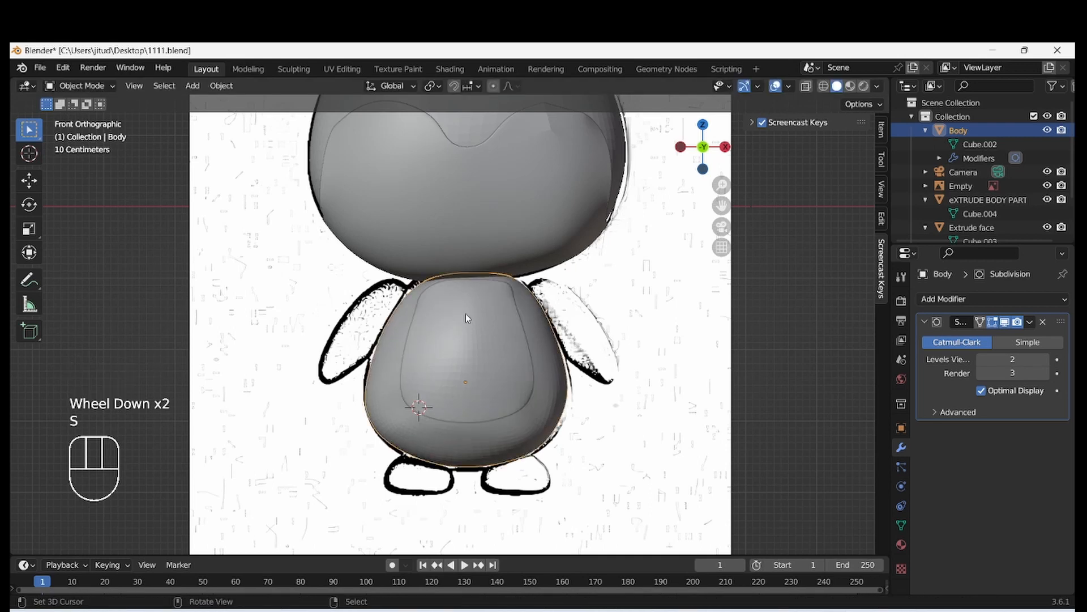
{"action": "key", "text": "s"}
{"action": "key", "text": "x"}
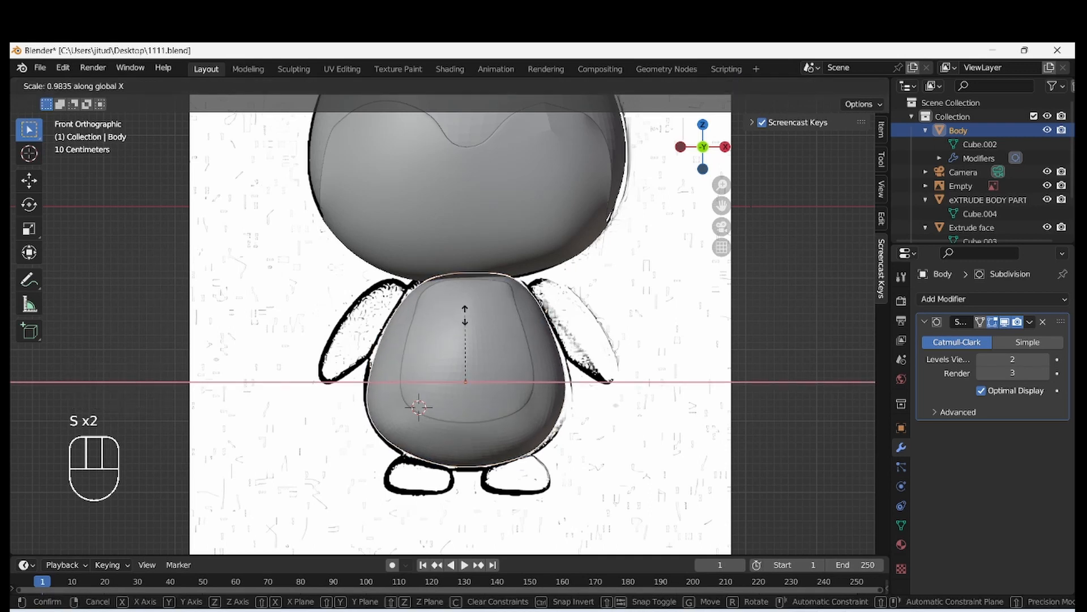
{"action": "left_click", "coordinate": [465, 314]}
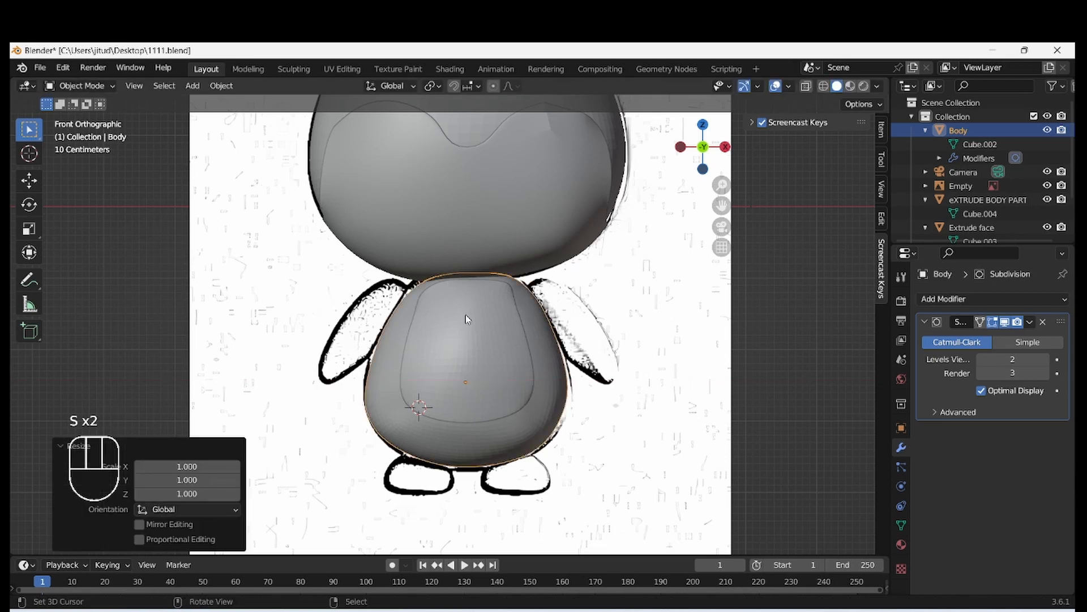
- Scale the Body along the Z axis by about 1.041
{"action": "key", "text": "s"}
{"action": "key", "text": "z"}
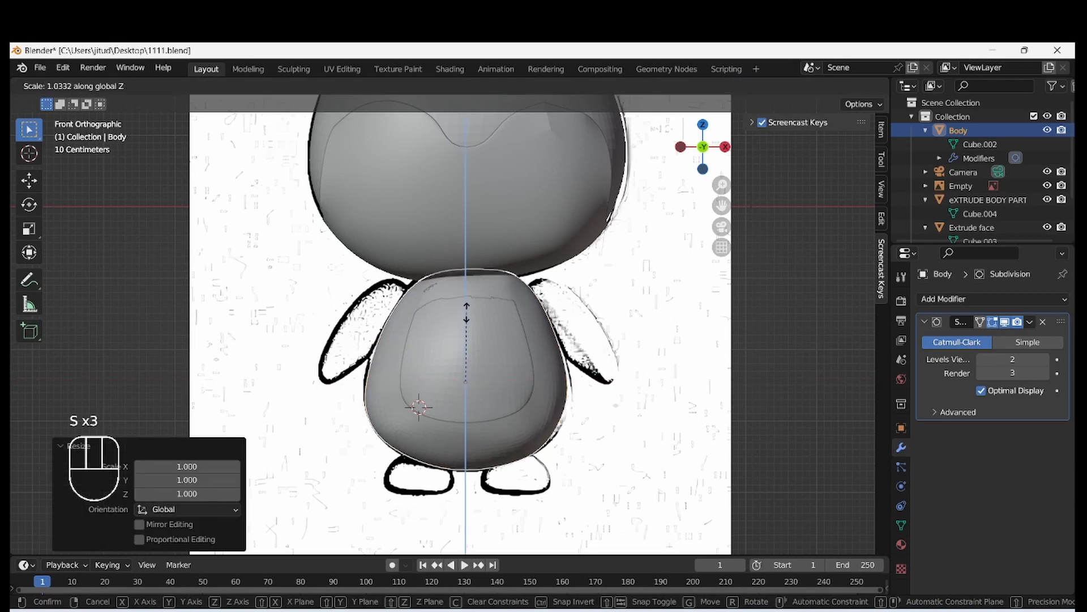
{"action": "left_click", "coordinate": [465, 315]}
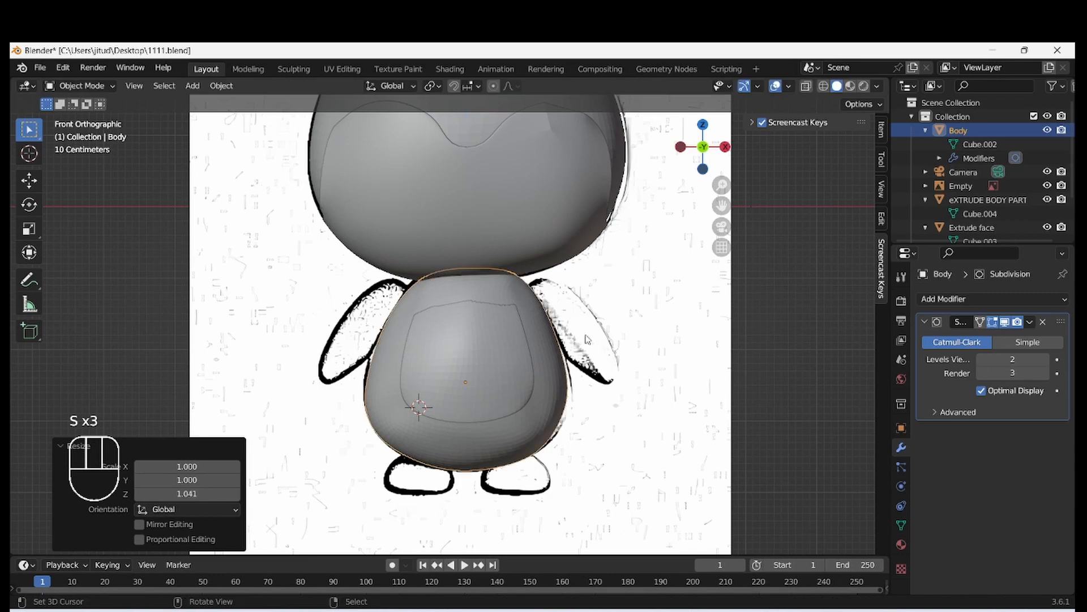
{"action": "middle_click_drag", "start_coordinate": [466, 314], "coordinate": [881, 229]}
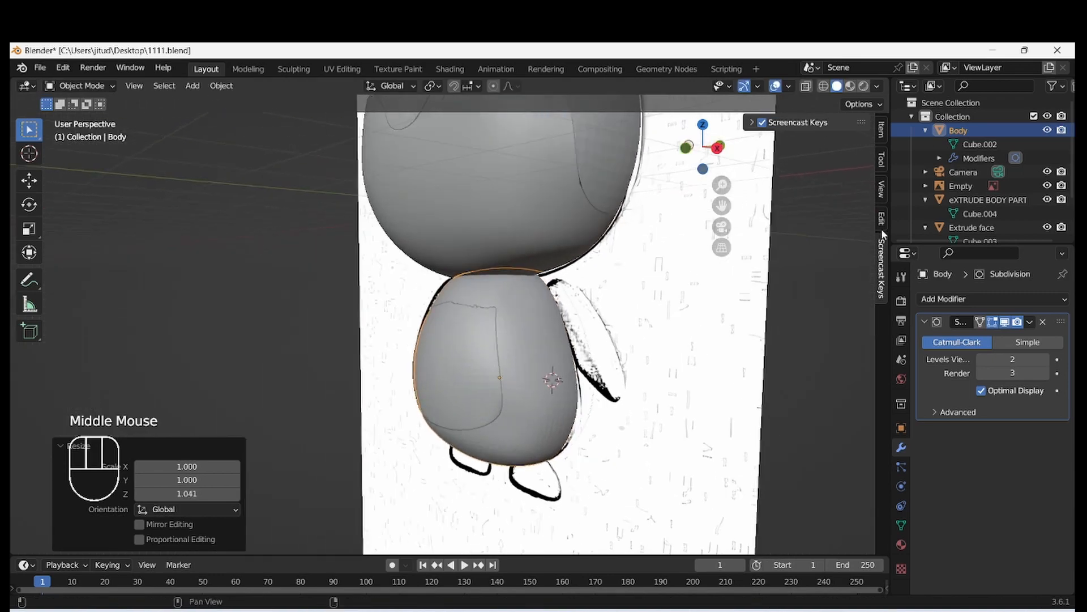
- Select the belly patch object in the right side view and save the file
{"action": "left_click", "coordinate": [1004, 202]}
{"action": "key", "text": "KP_3"}
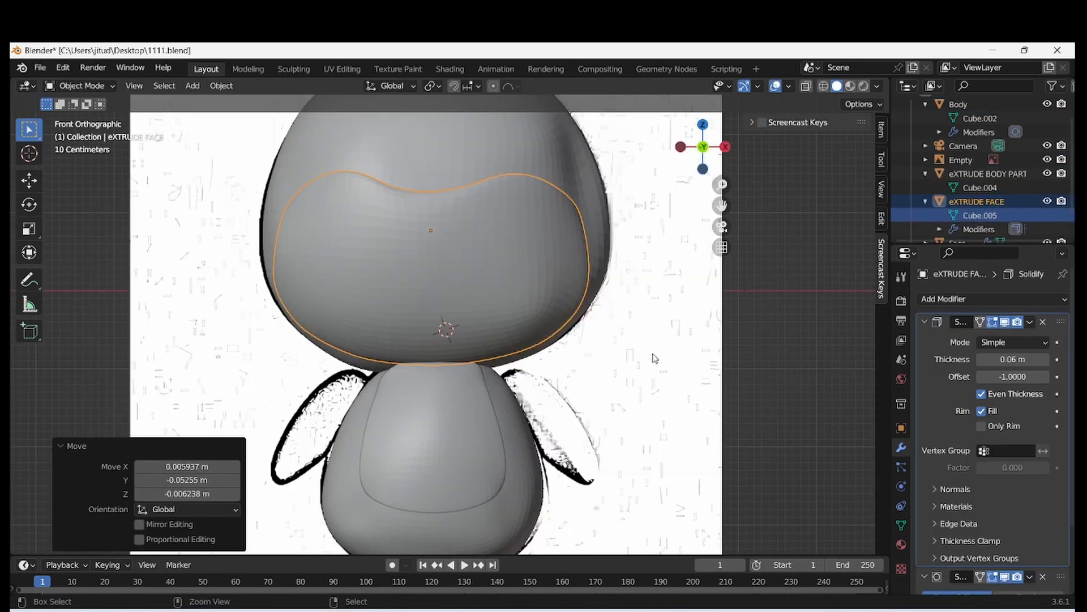
{"action": "key", "text": "ctrl+s"}
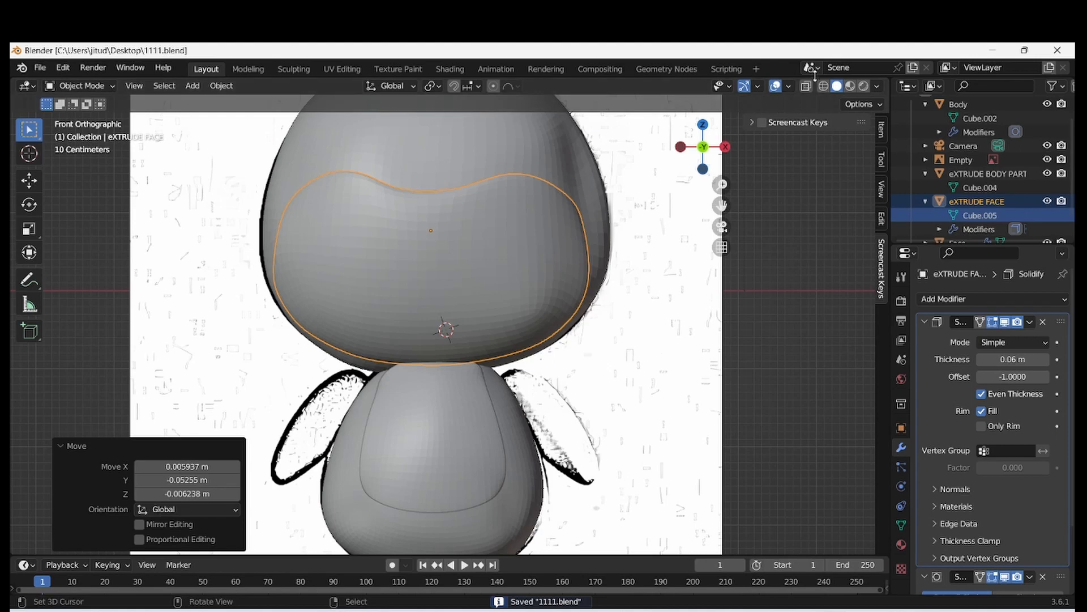